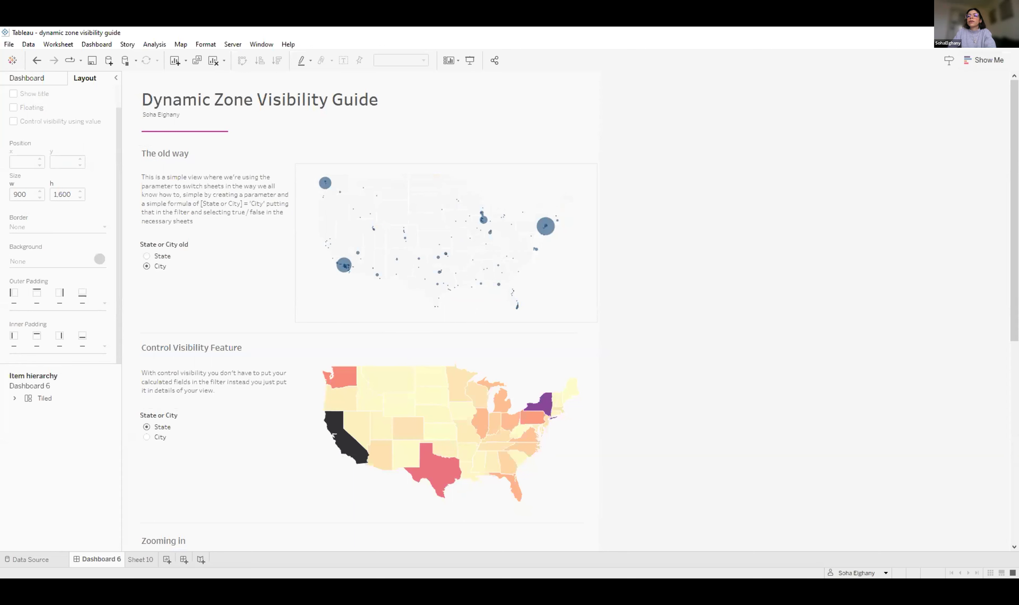
# Step: Look over the guide dashboard and open the worksheet behind the map in The old way section
pyautogui.scroll(-5, 1006, 142)
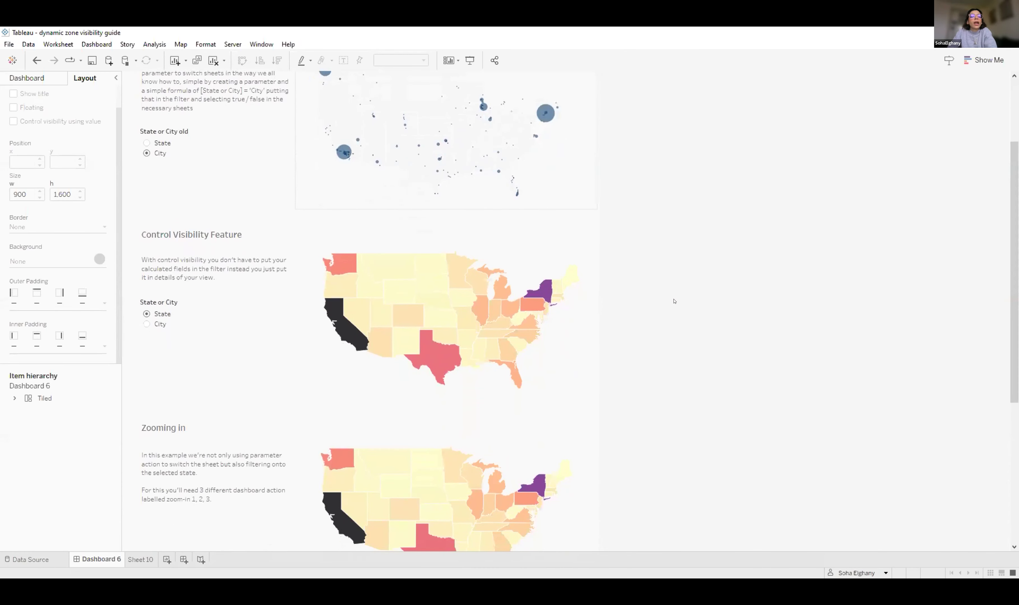
pyautogui.scroll(4, 674, 301)
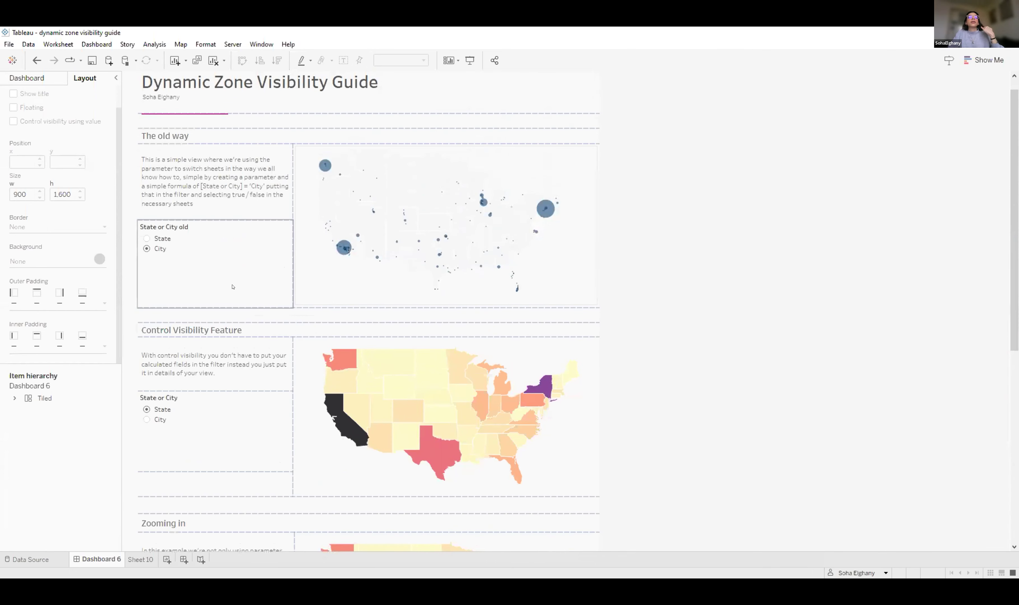
pyautogui.click(264, 293)
pyautogui.click(300, 287)
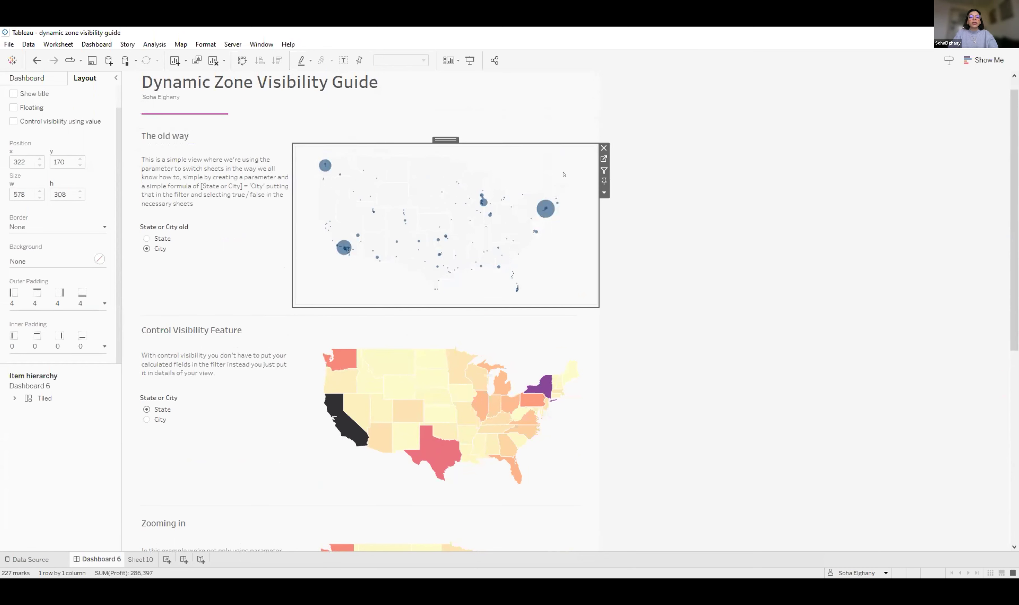
pyautogui.click(603, 159)
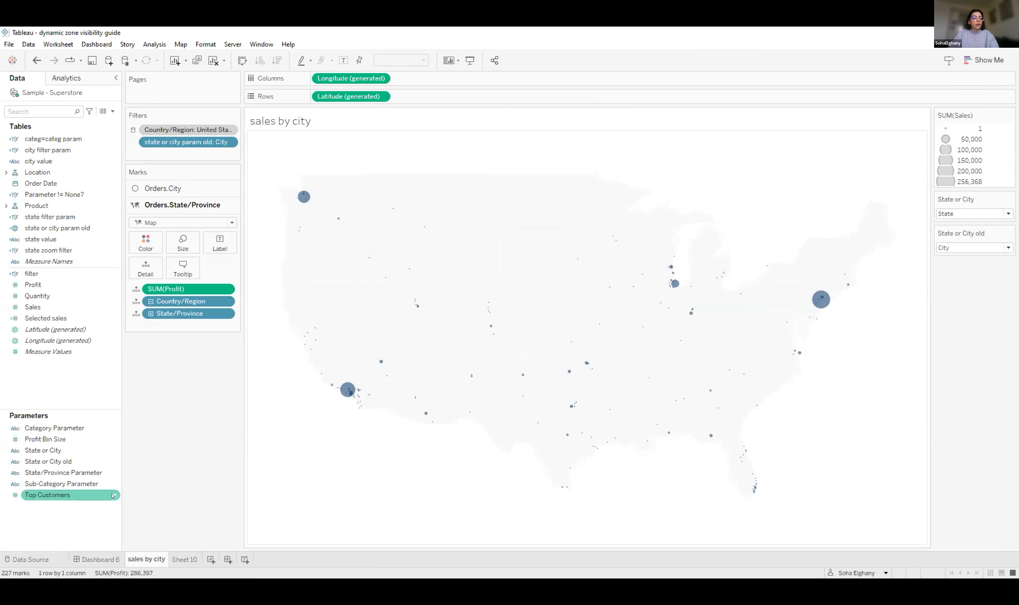
# Step: Review the settings of the State or City old parameter and close its definition
pyautogui.click(114, 448)
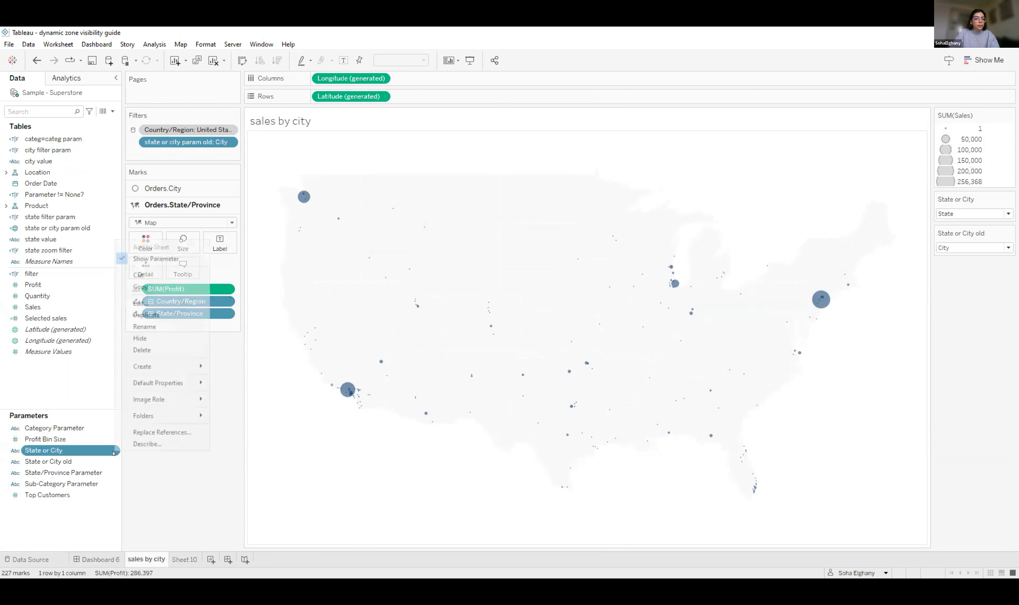
pyautogui.click(95, 462)
pyautogui.rightClick(95, 462)
pyautogui.click(145, 314)
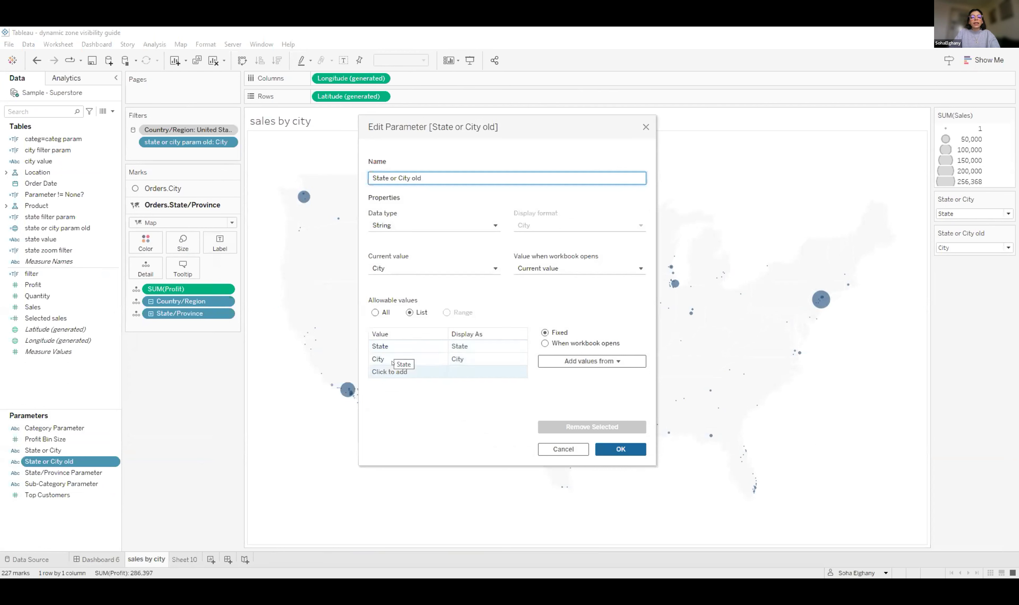
pyautogui.click(612, 454)
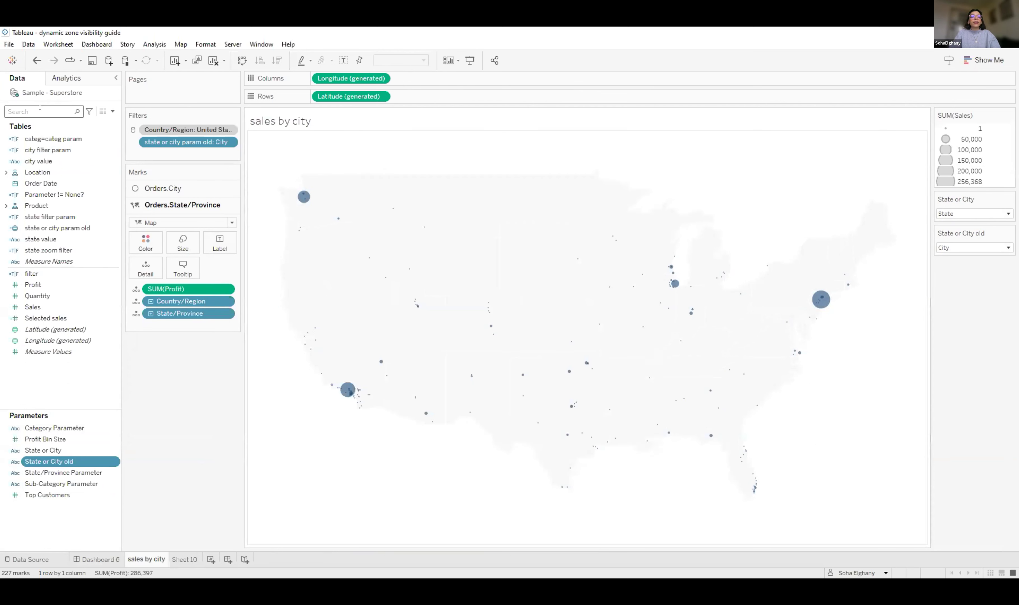
# Step: Search the fields for "stat" and review the formula of the state or city param old calculation
pyautogui.write('stat')
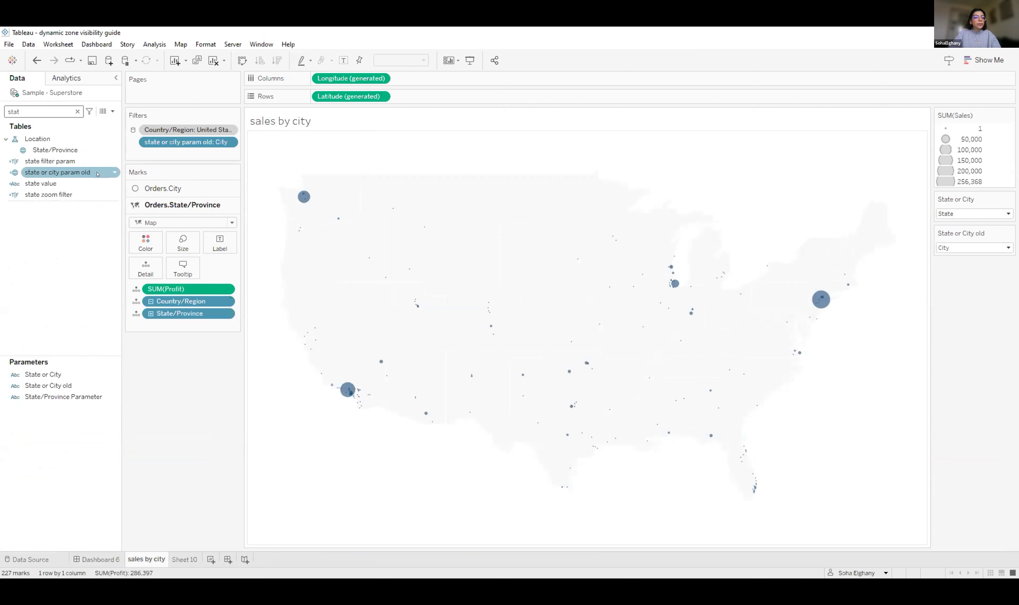
pyautogui.click(113, 173)
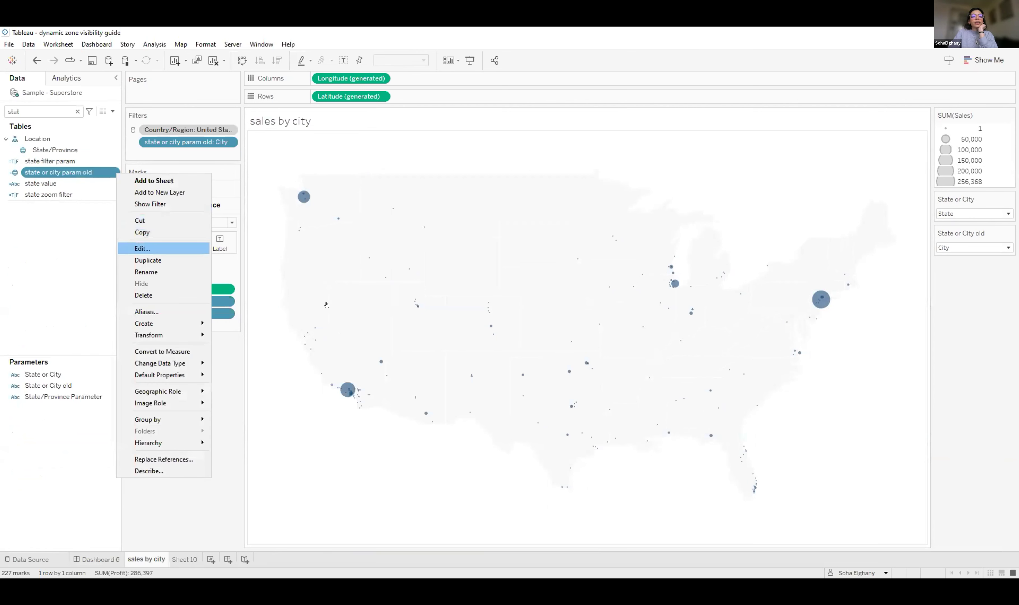
pyautogui.click(141, 248)
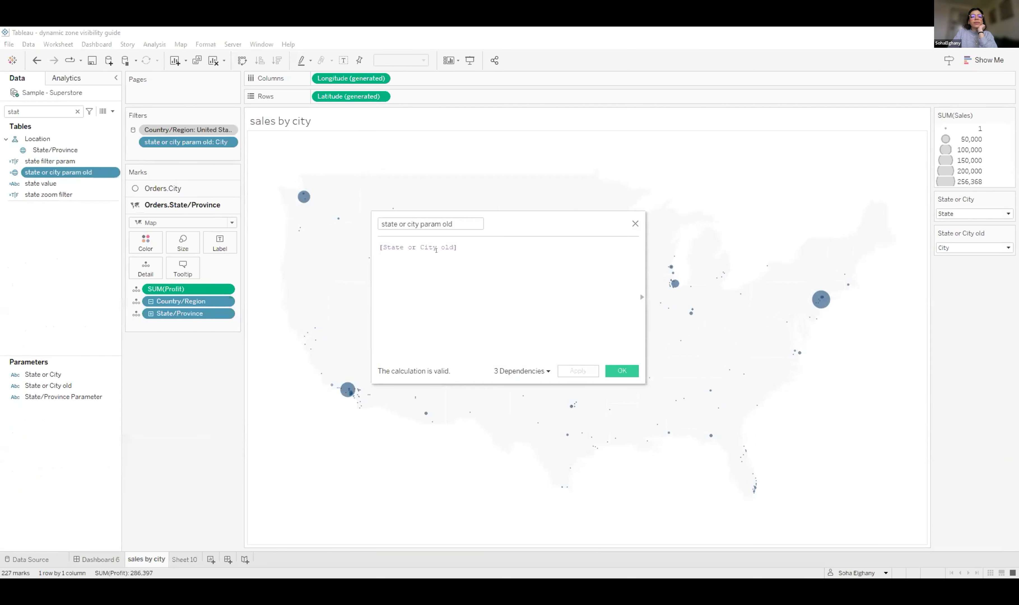
pyautogui.click(635, 223)
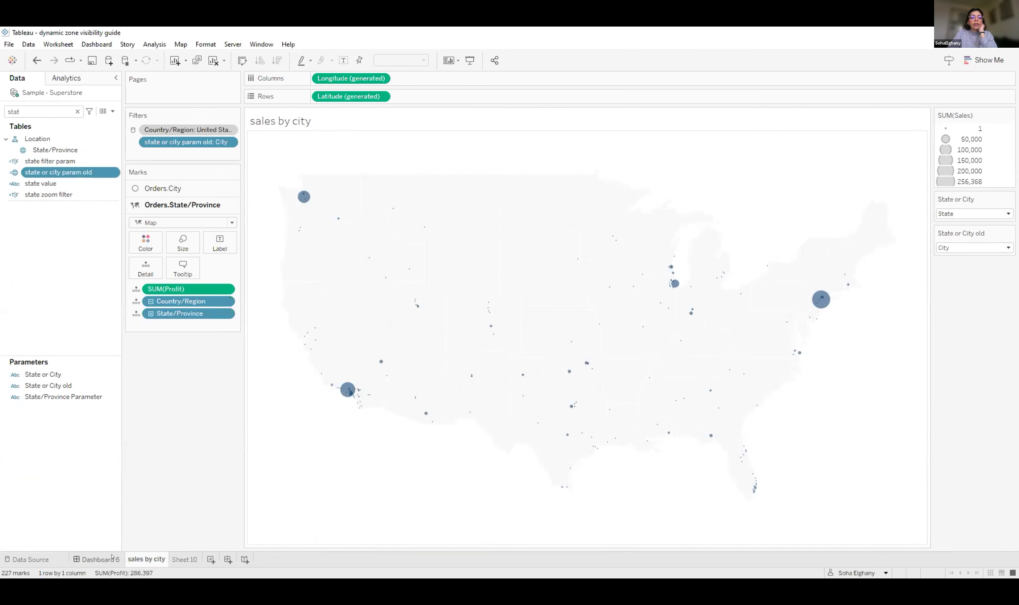
# Step: Return to Dashboard 6 and set the State or City old parameter to State
pyautogui.click(97, 559)
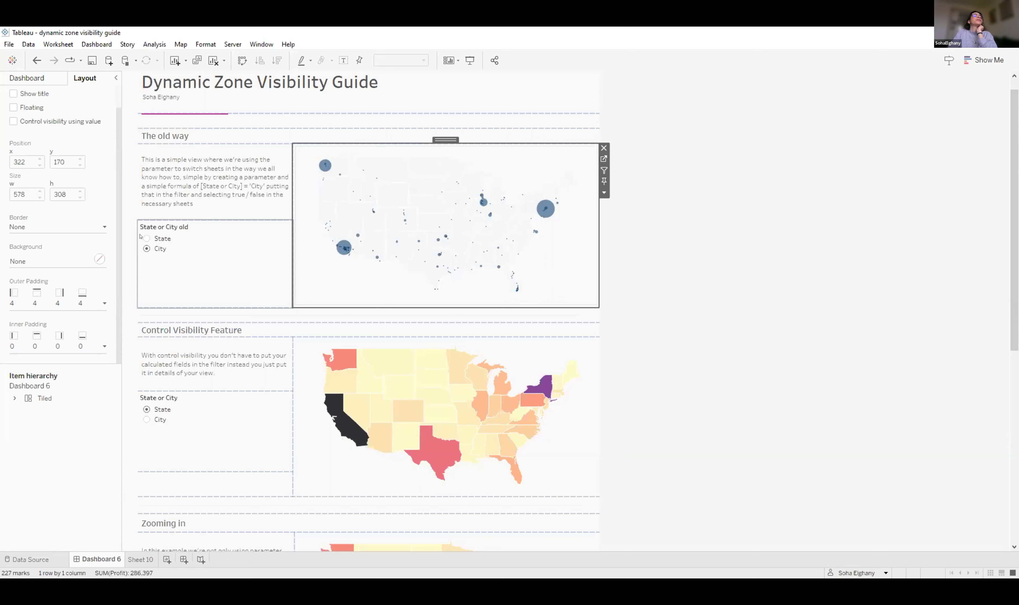
pyautogui.click(146, 238)
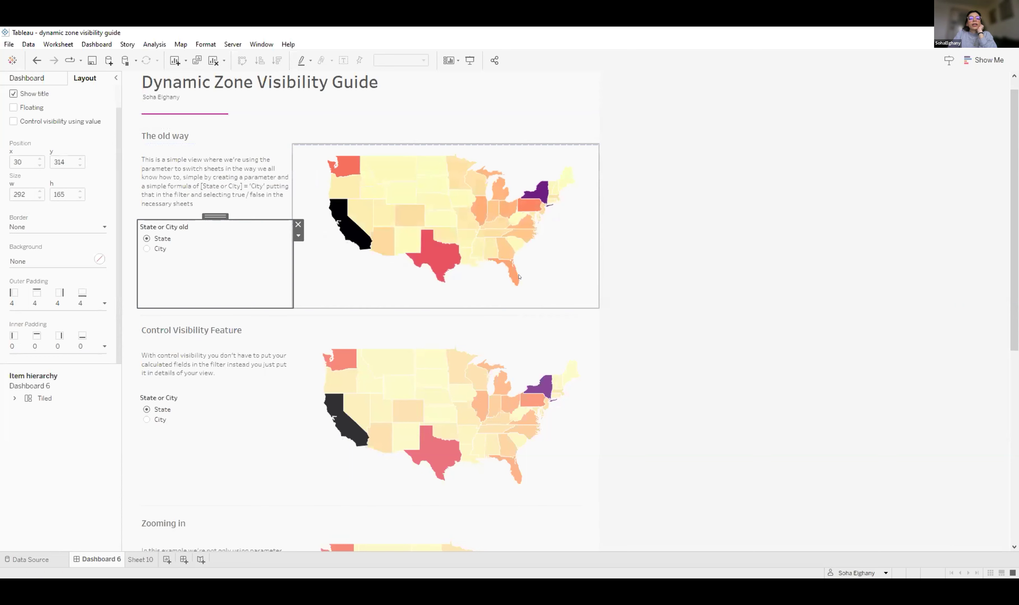
pyautogui.scroll(-5, 637, 277)
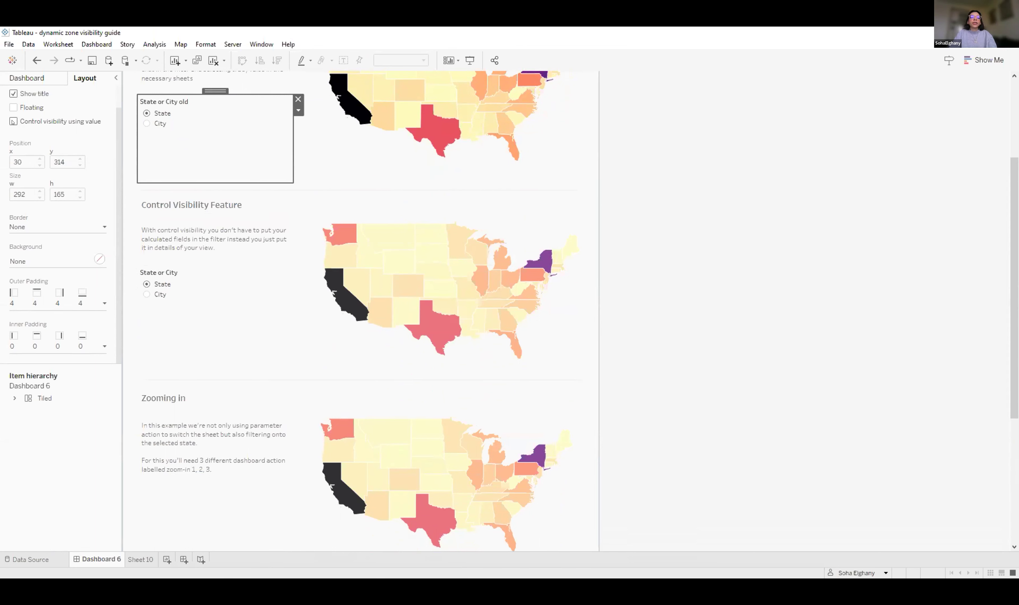
# Step: Build a map of State/Province on Sheet 10 and set its mark type to Map
pyautogui.moveTo(215, 90); pyautogui.dragTo(147, 541)
pyautogui.click(139, 559)
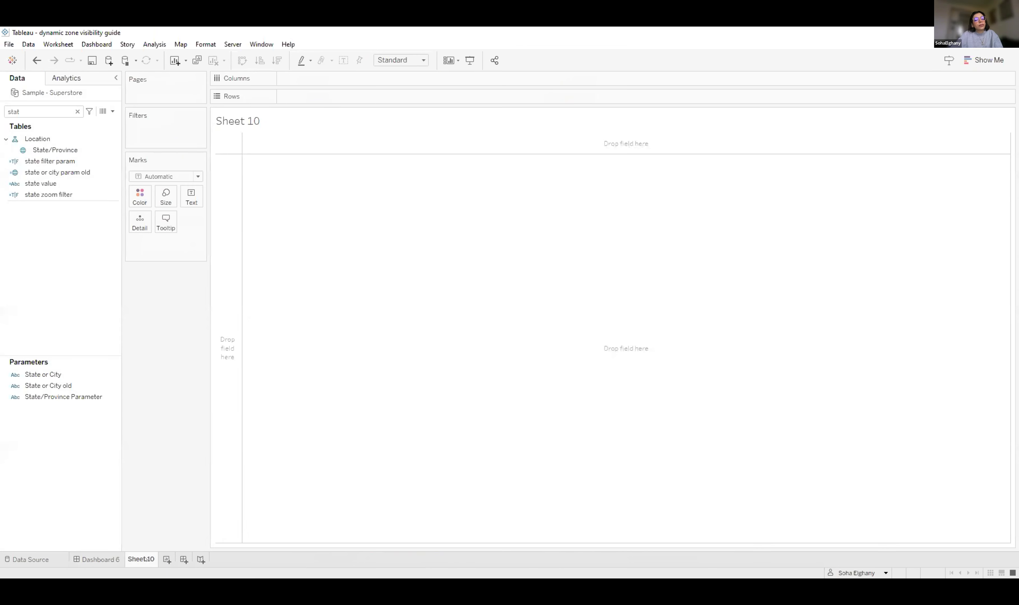
pyautogui.click(62, 149)
pyautogui.doubleClick(62, 149)
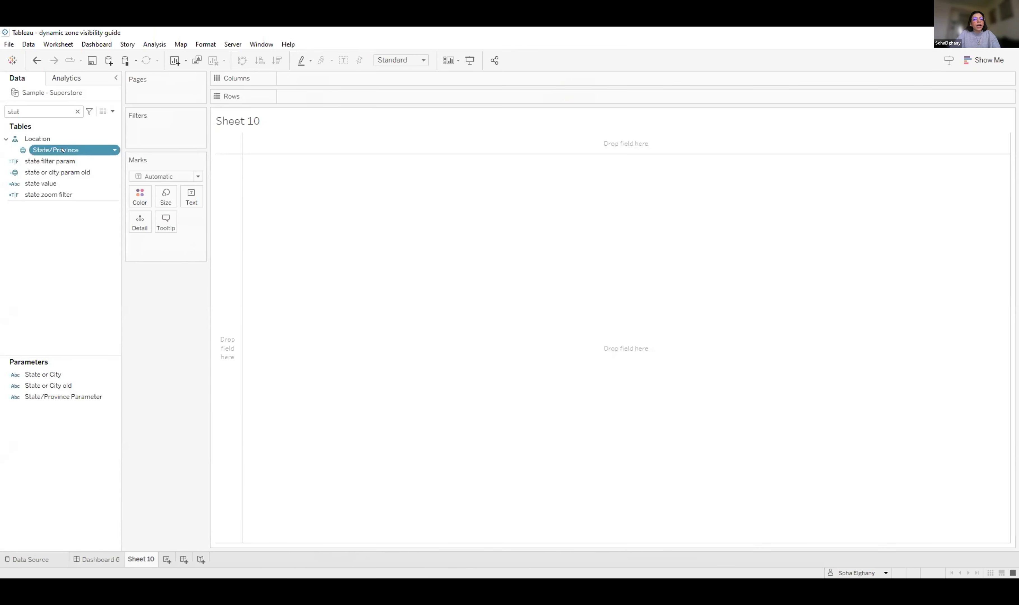
pyautogui.click(172, 175)
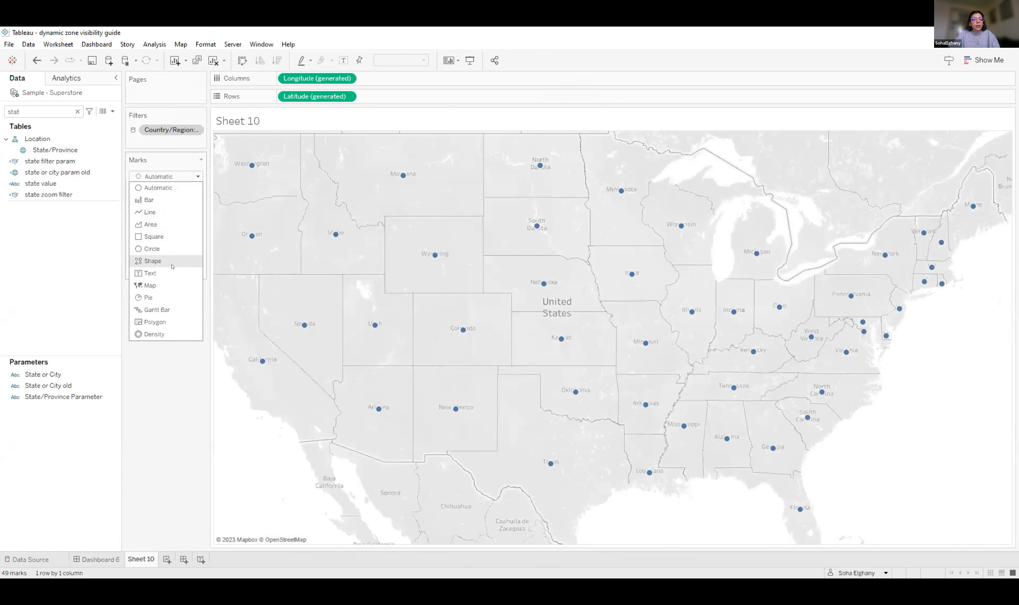
pyautogui.click(172, 285)
# Step: Search the fields for "sales" and color the states by Sales
pyautogui.doubleClick(28, 110)
pyautogui.write('sales')
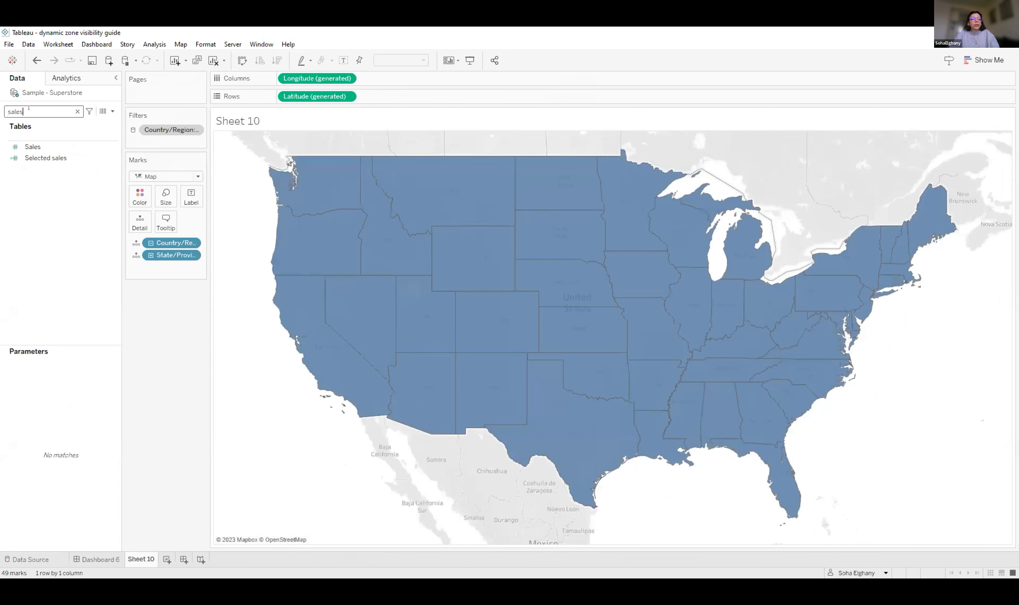
pyautogui.click(37, 147)
pyautogui.moveTo(138, 192); pyautogui.dragTo(139, 194)
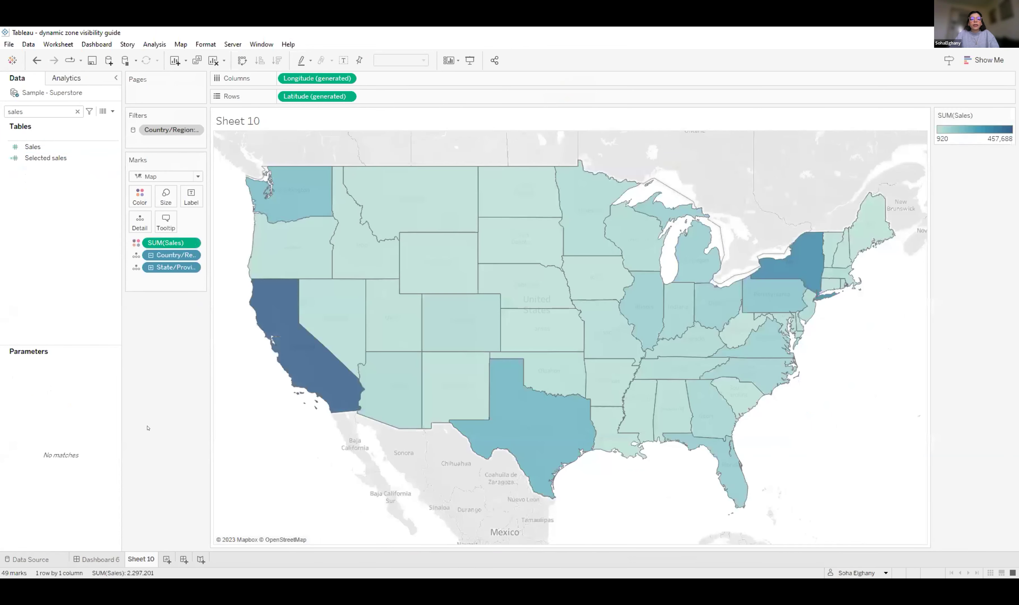
pyautogui.click(180, 43)
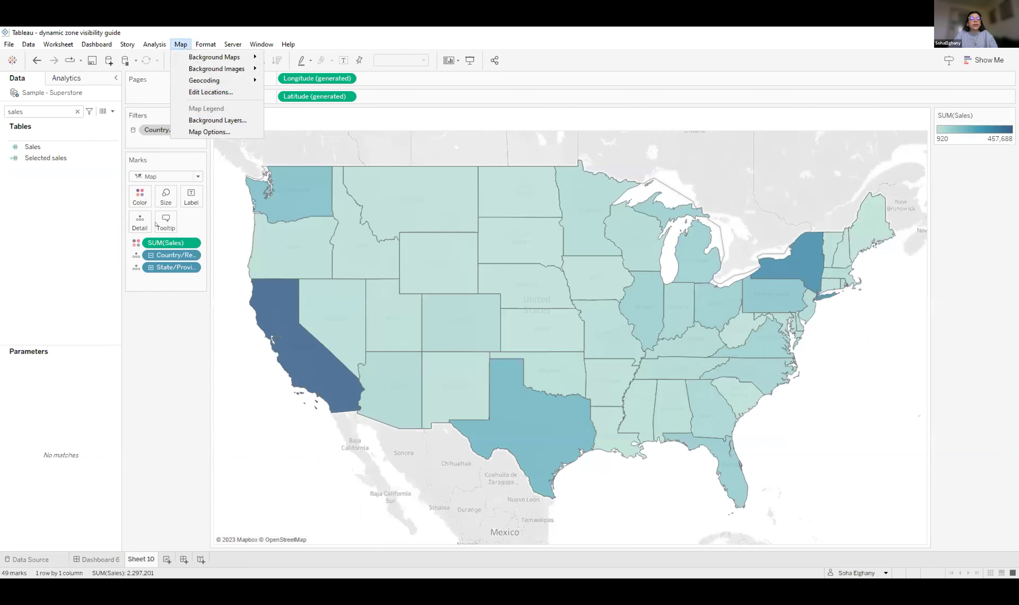
pyautogui.click(142, 388)
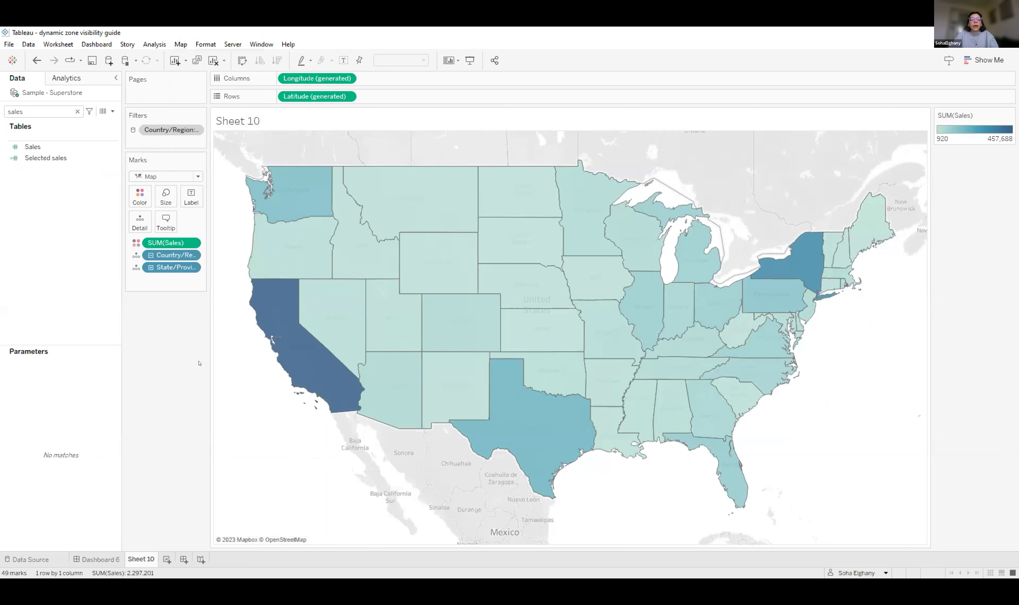
# Step: Rename Sheet 10 as map 1
pyautogui.doubleClick(138, 559)
pyautogui.write('map 1')
pyautogui.press('Return')
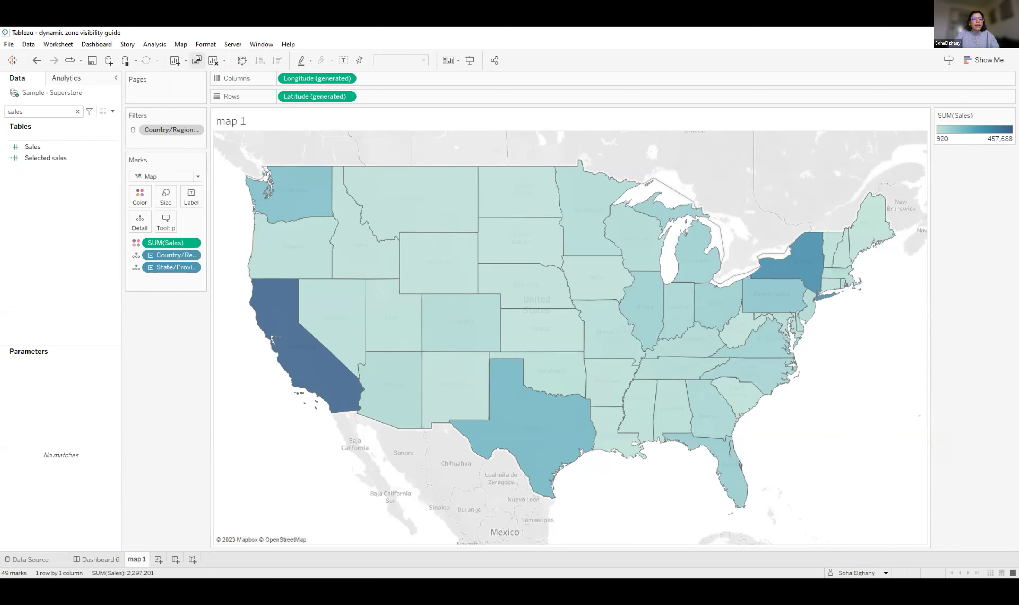
# Step: Duplicate the map 1 worksheet and rename the copy as map 2
pyautogui.click(197, 60)
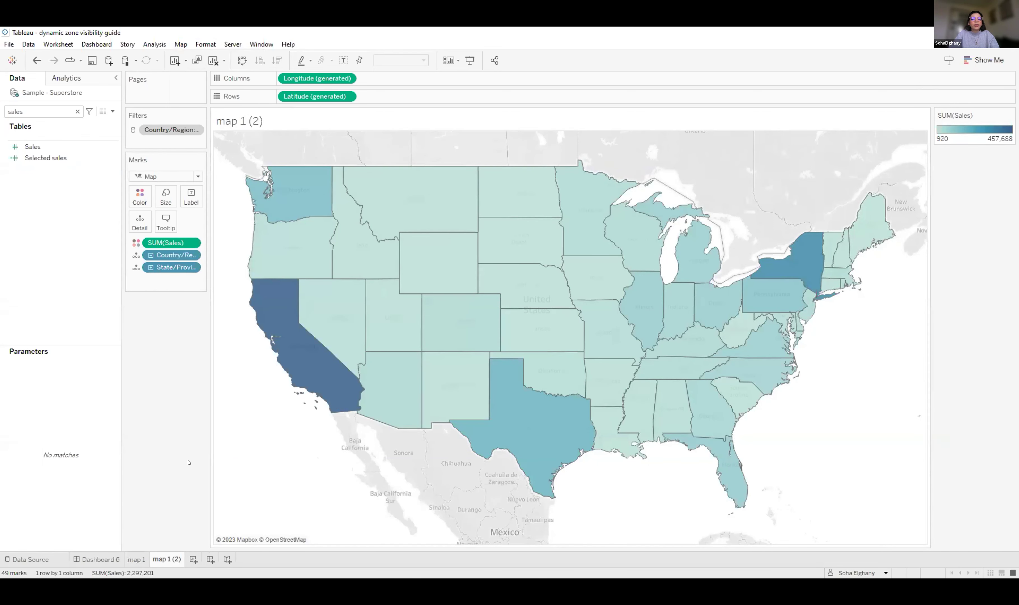
pyautogui.doubleClick(173, 557)
pyautogui.press('Return')
pyautogui.doubleClick(181, 556)
pyautogui.click(181, 556)
pyautogui.press('BackSpace')
pyautogui.press('BackSpace')
pyautogui.press('BackSpace')
pyautogui.press('BackSpace')
pyautogui.press('BackSpace')
pyautogui.write('2')
pyautogui.press('Return')
# Step: Search the fields for "ci" and add City to the detail of map 2
pyautogui.click(53, 107)
pyautogui.press('BackSpace')
pyautogui.press('BackSpace')
pyautogui.press('BackSpace')
pyautogui.press('BackSpace')
pyautogui.write('t')
pyautogui.press('BackSpace')
pyautogui.press('BackSpace')
pyautogui.write('ci')
pyautogui.click(49, 150)
pyautogui.click(45, 172)
pyautogui.moveTo(139, 218); pyautogui.dragTo(140, 218)
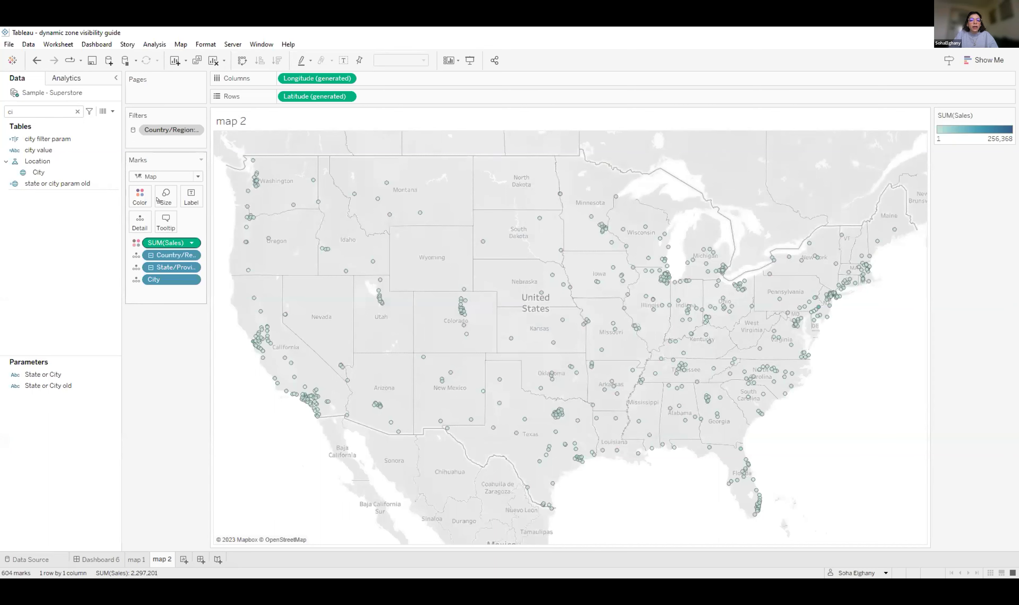
# Step: Size the city marks by Sales as well and change the mark type to Circle
pyautogui.moveTo(157, 200); pyautogui.dragTo(157, 199)
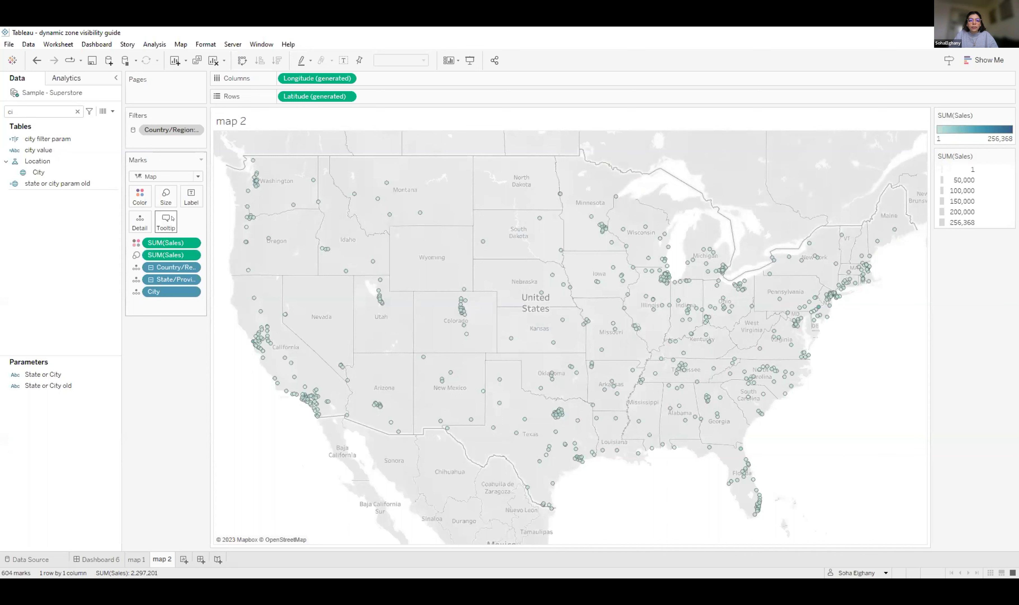
pyautogui.click(155, 175)
pyautogui.click(156, 249)
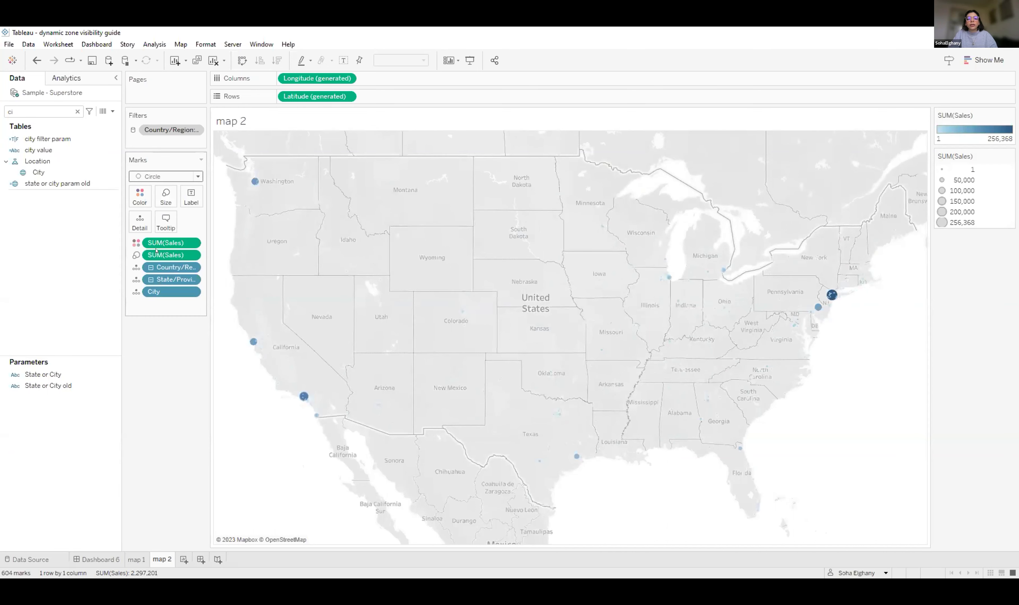
# Step: Enlarge the city circles considerably and set their color opacity to 68%
pyautogui.click(164, 200)
pyautogui.moveTo(208, 223); pyautogui.dragTo(236, 223)
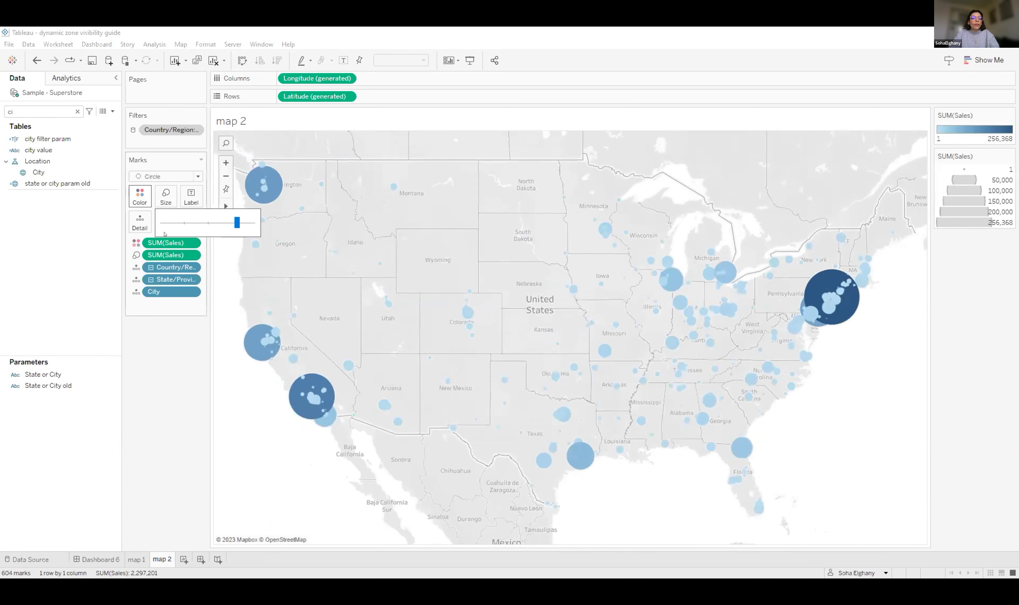
pyautogui.click(139, 197)
pyautogui.moveTo(188, 255); pyautogui.dragTo(174, 254)
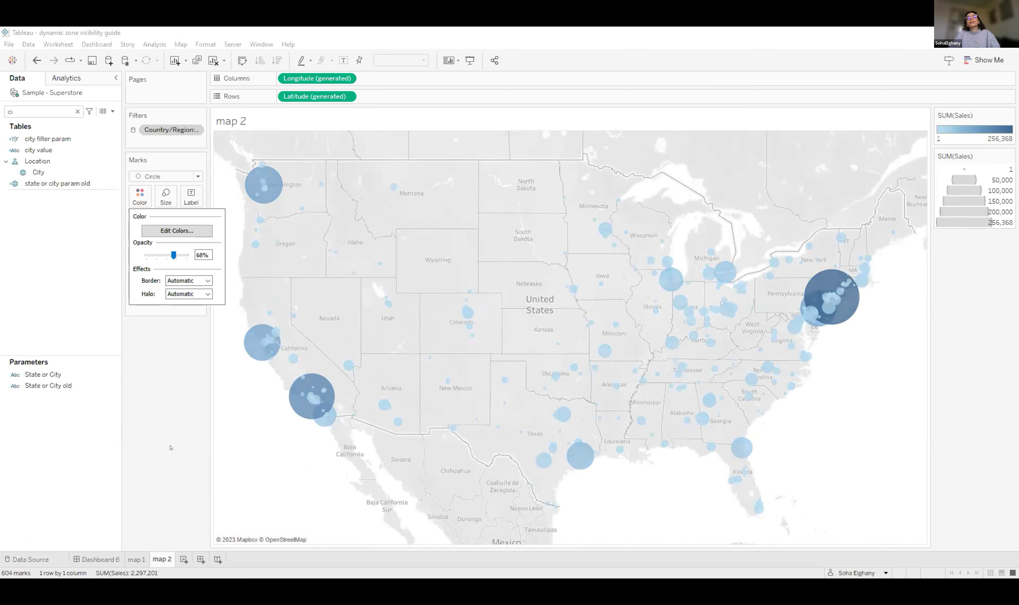
pyautogui.click(170, 447)
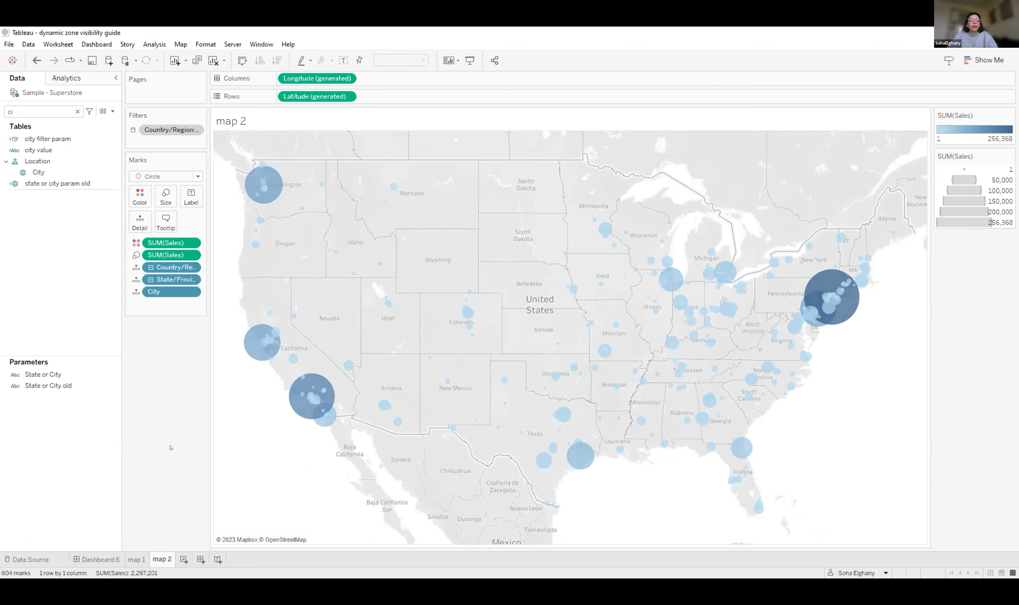
# Step: View the map 1 worksheet and return to map 2 to compare them
pyautogui.click(139, 558)
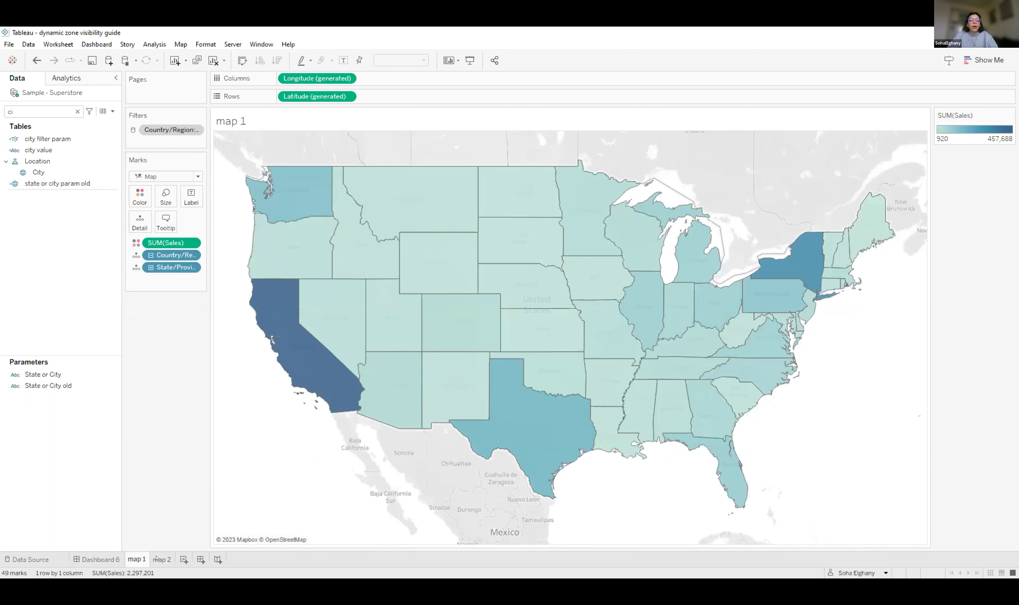
pyautogui.click(156, 559)
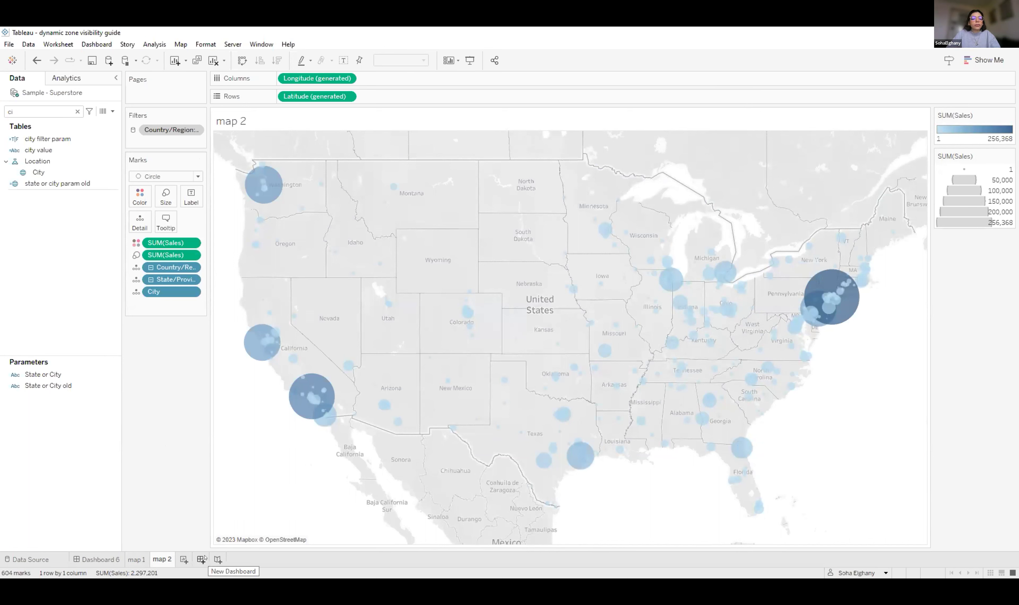
# Step: Clear the "ci" field search to list all the fields again
pyautogui.click(39, 107)
pyautogui.press('BackSpace')
pyautogui.press('BackSpace')
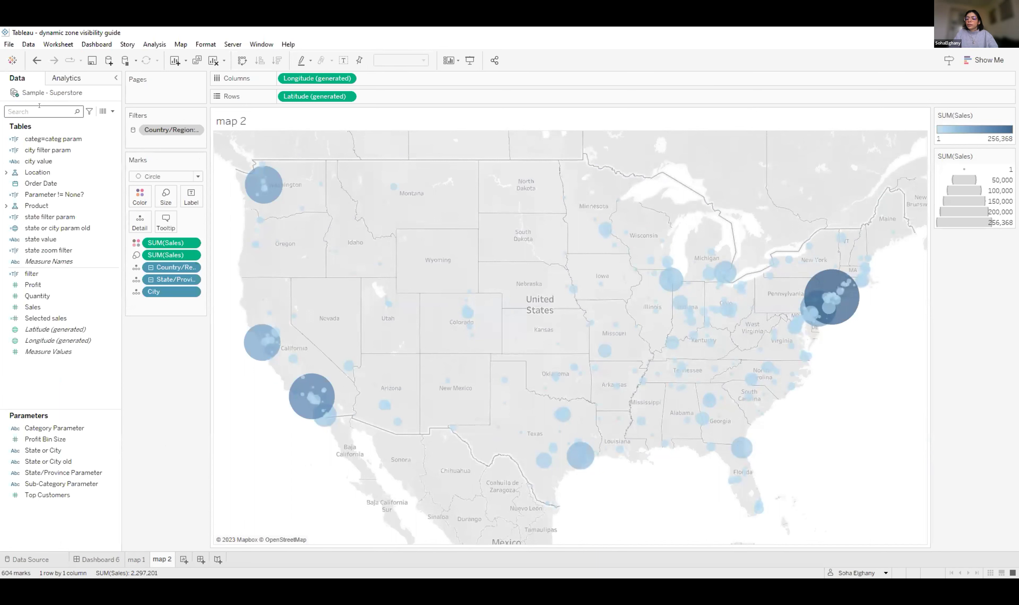
pyautogui.click(53, 160)
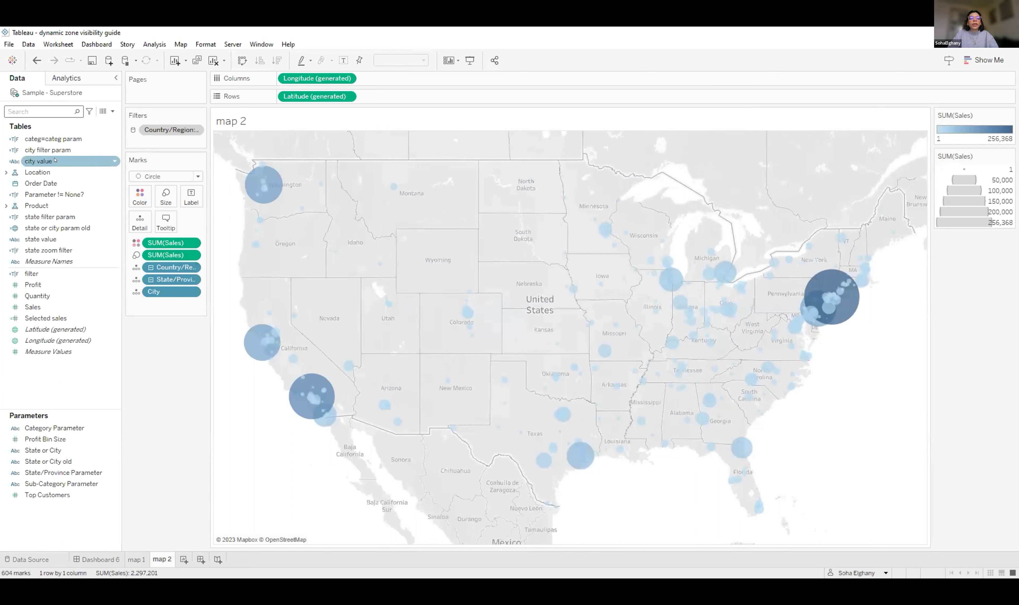
pyautogui.click(68, 227)
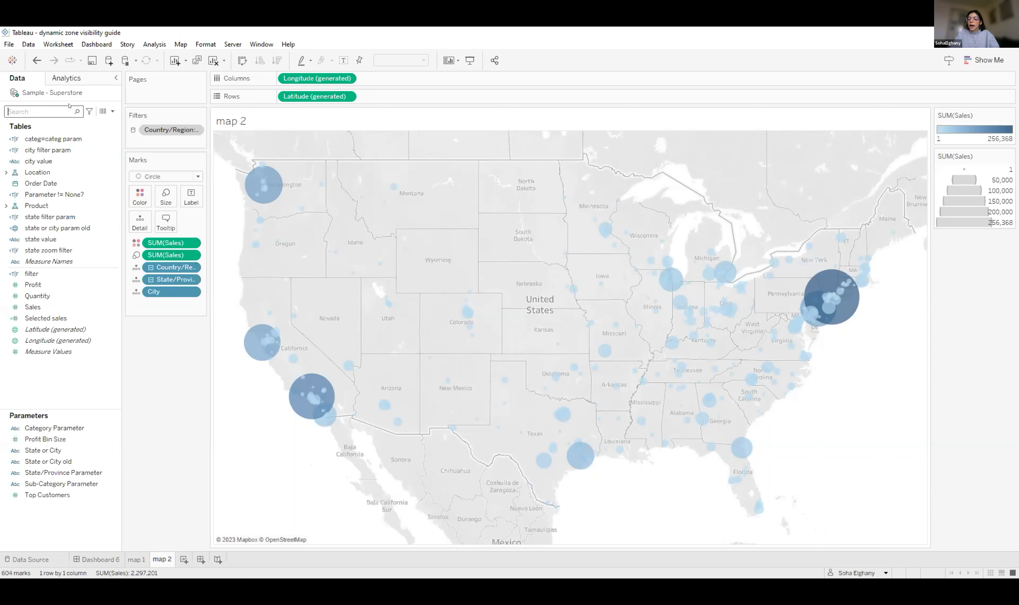
pyautogui.click(112, 111)
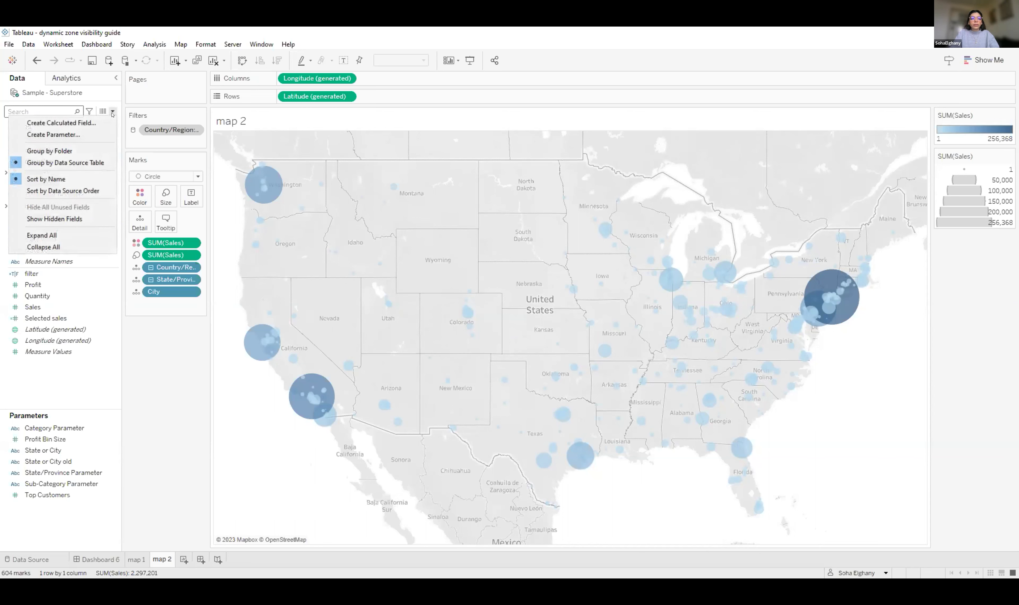
pyautogui.click(54, 123)
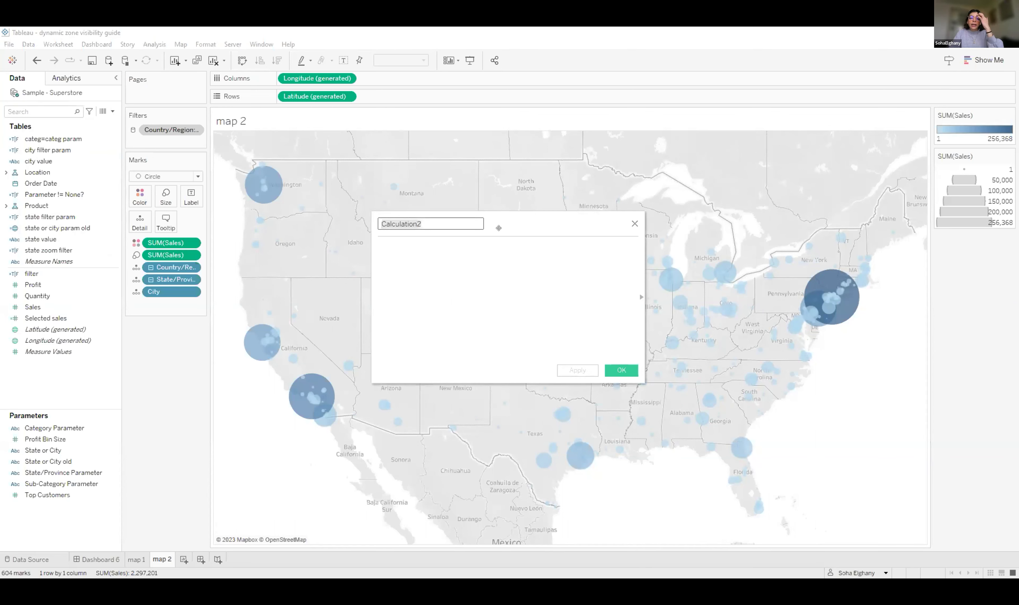
pyautogui.moveTo(499, 228); pyautogui.dragTo(479, 282)
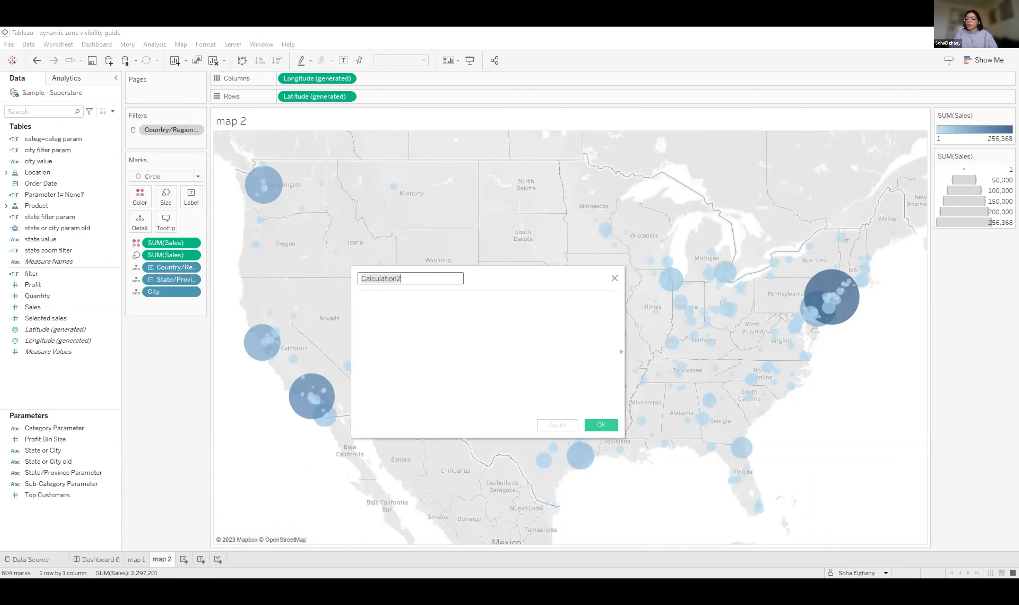
pyautogui.press('BackSpace')
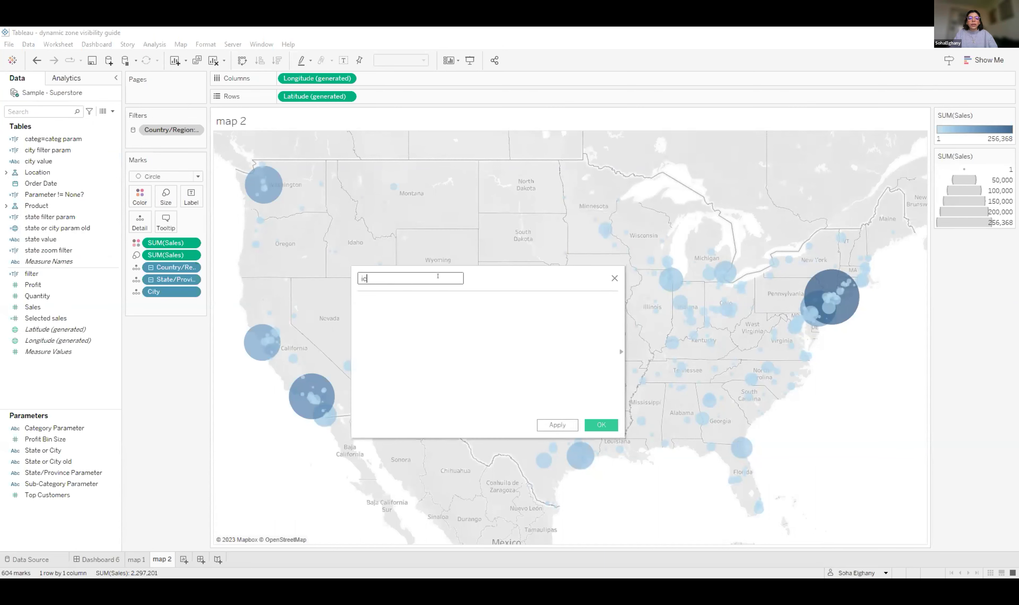
pyautogui.write('city param')
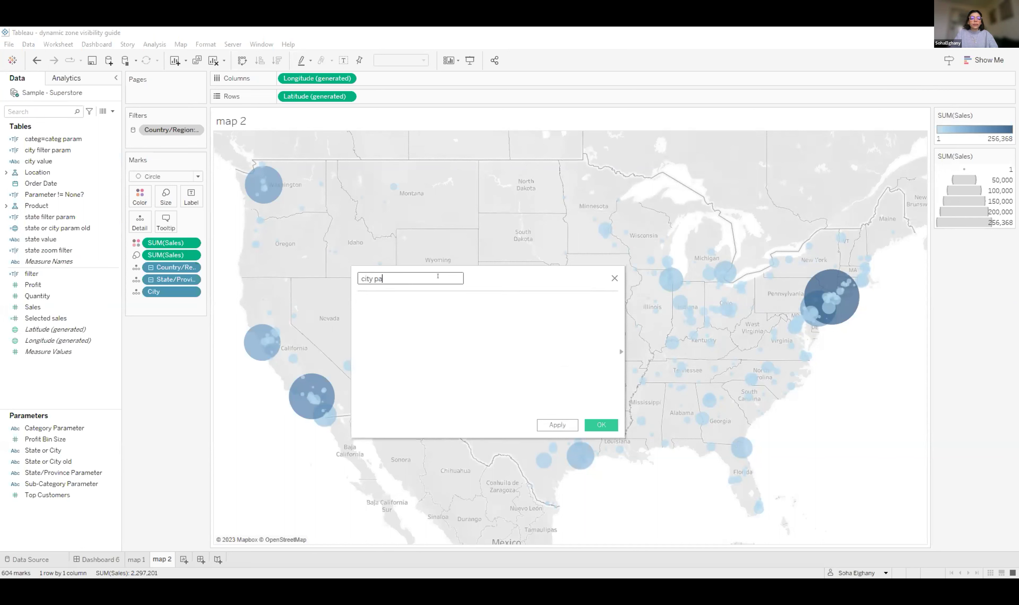
pyautogui.click(436, 318)
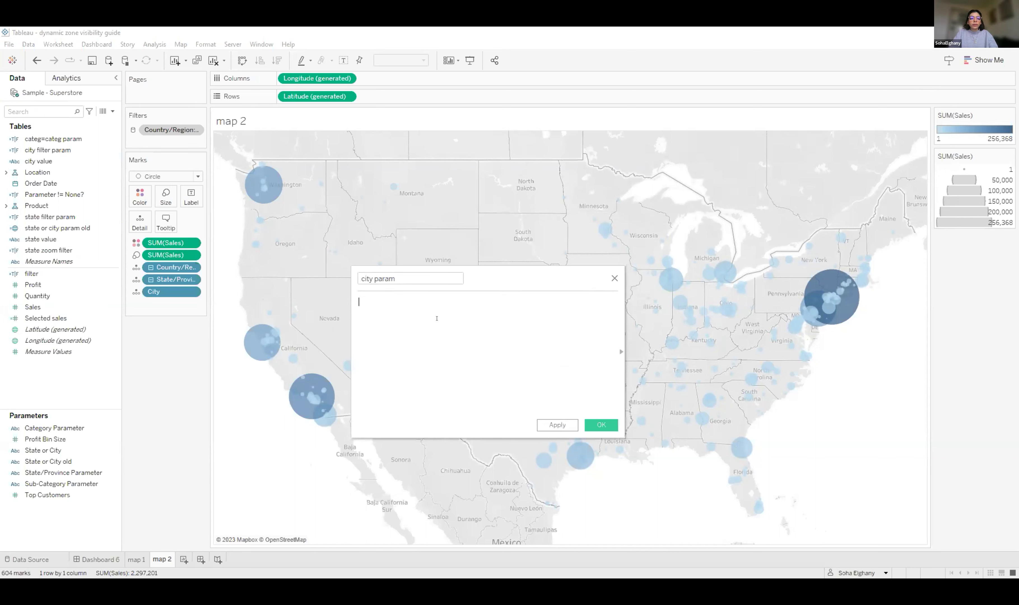
pyautogui.click(614, 278)
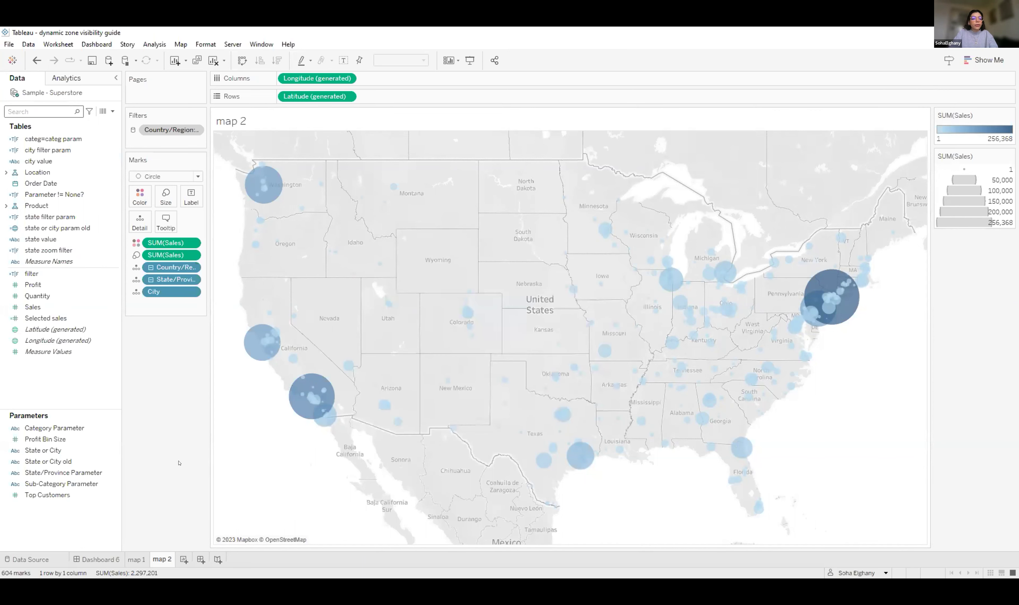
# Step: Review the allowable values of the State or City parameter and show its control on map 2
pyautogui.click(113, 451)
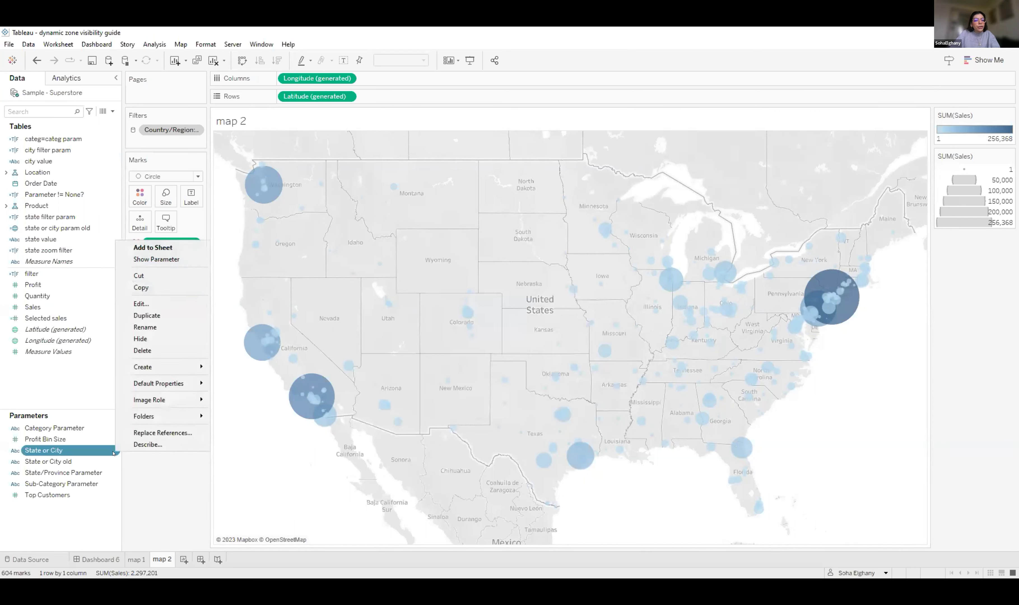
pyautogui.click(141, 304)
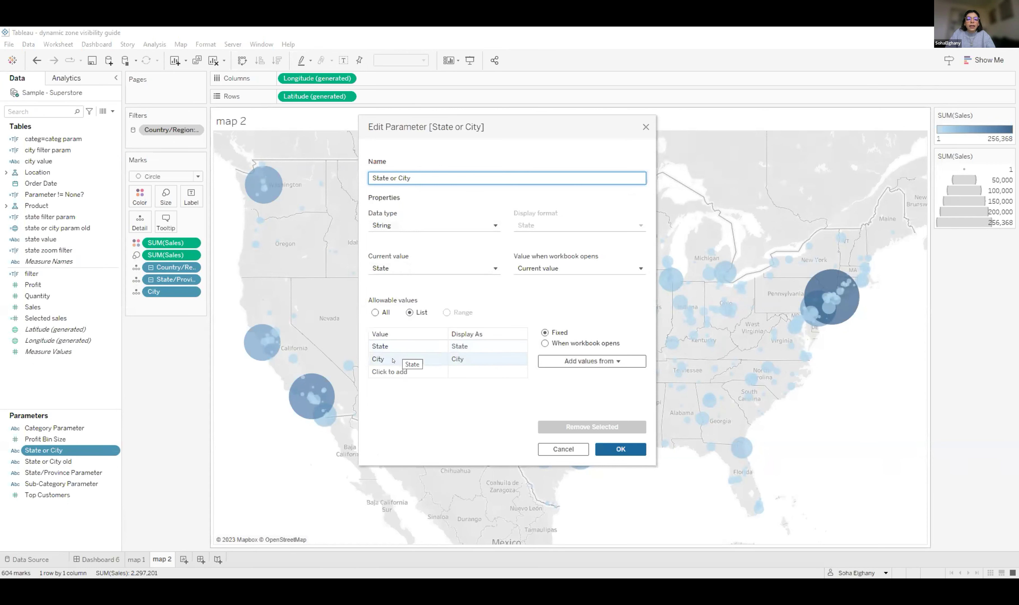
pyautogui.click(646, 127)
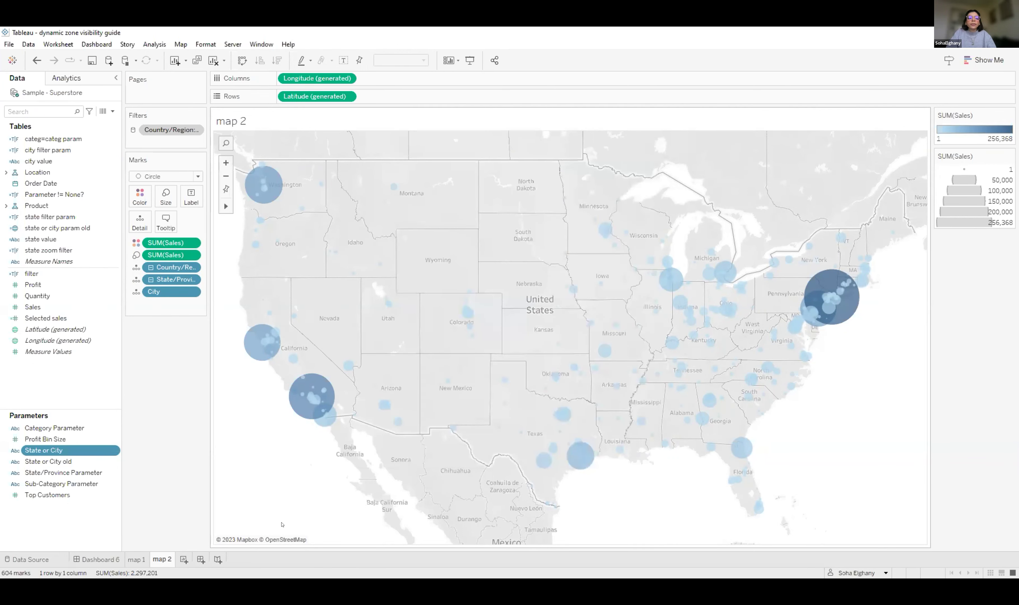
pyautogui.click(114, 451)
pyautogui.click(164, 261)
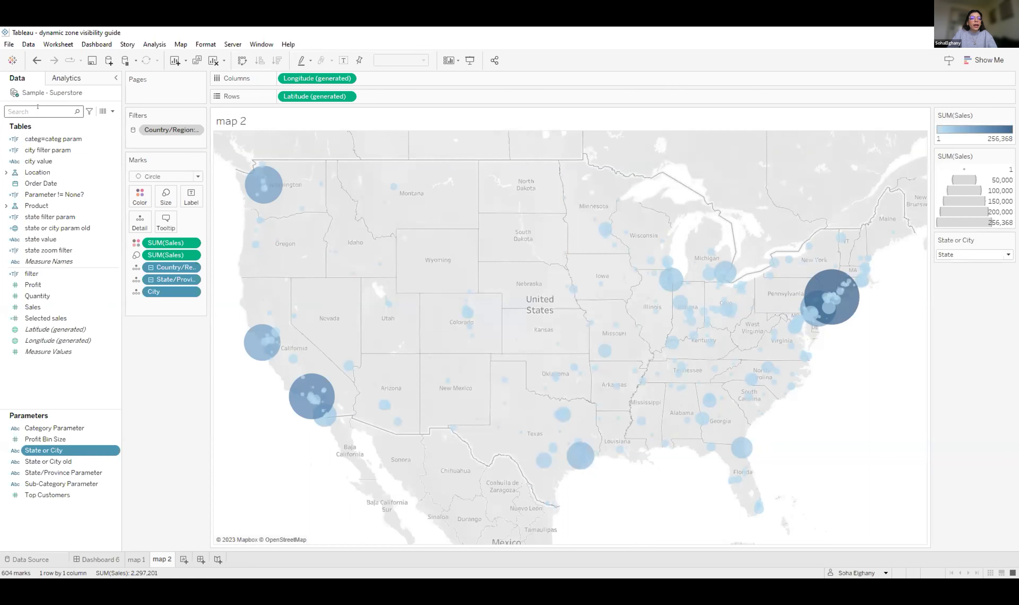
# Step: Review the formula of the city filter param calculation and add the field to the detail of map 2
pyautogui.click(113, 150)
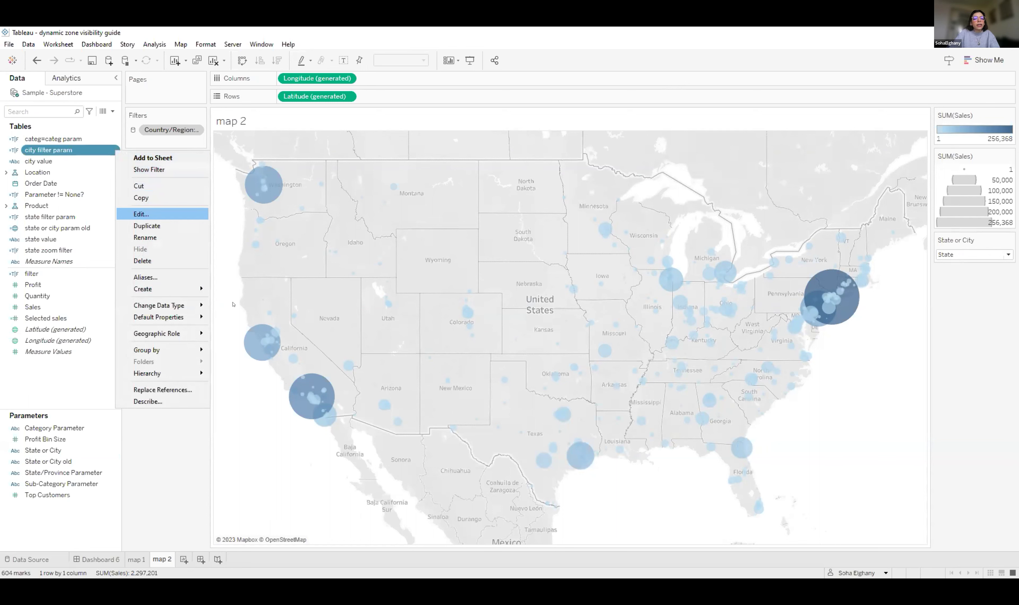
pyautogui.click(141, 214)
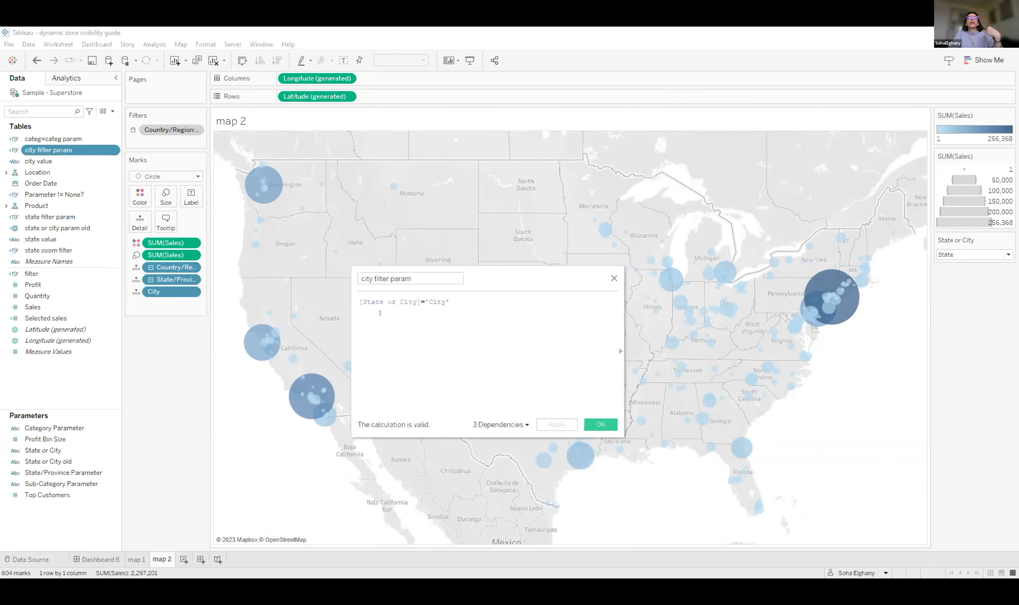
pyautogui.moveTo(359, 302); pyautogui.dragTo(418, 302)
pyautogui.click(416, 302)
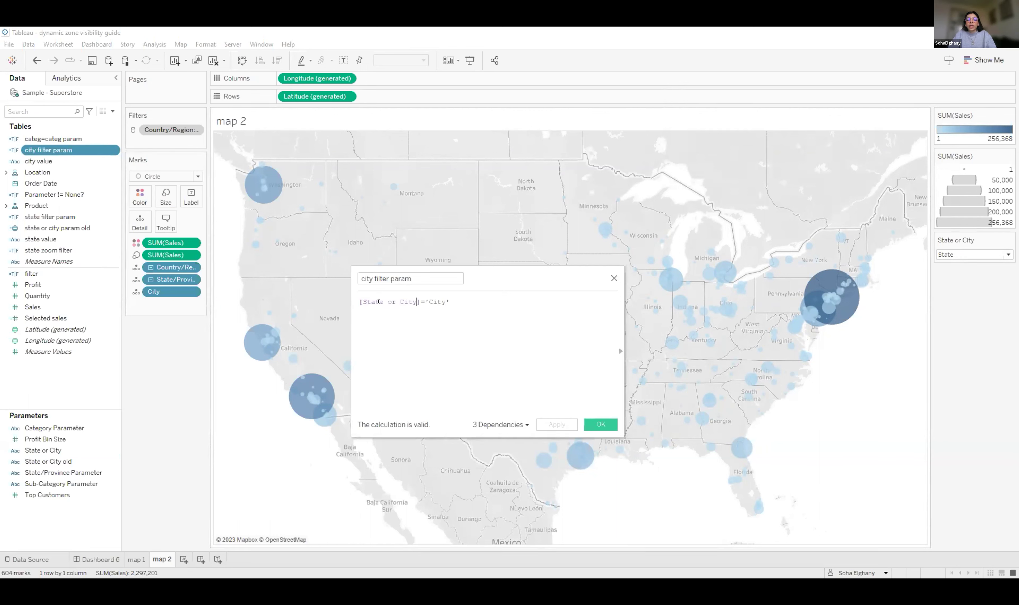
pyautogui.doubleClick(437, 301)
pyautogui.click(562, 379)
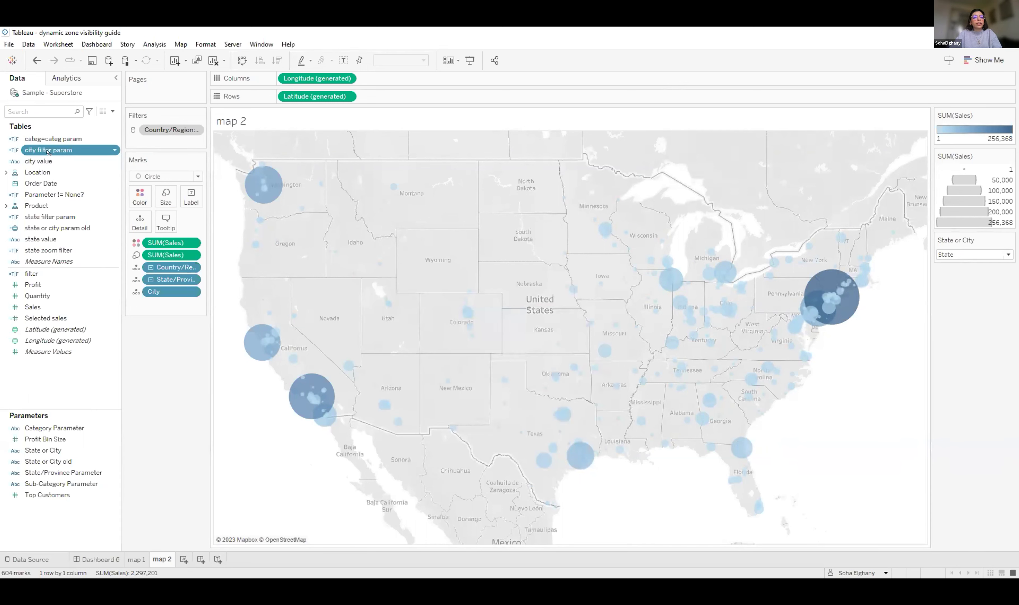
pyautogui.moveTo(124, 227); pyautogui.dragTo(169, 303)
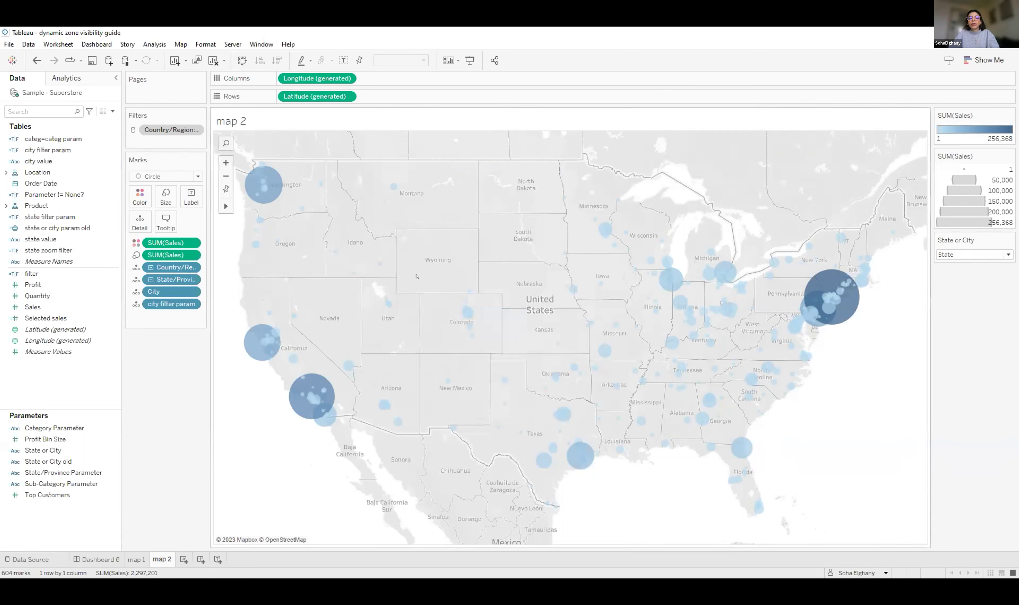
# Step: On map 1, review the formula of the state filter param calculation and add the field to the detail
pyautogui.click(136, 559)
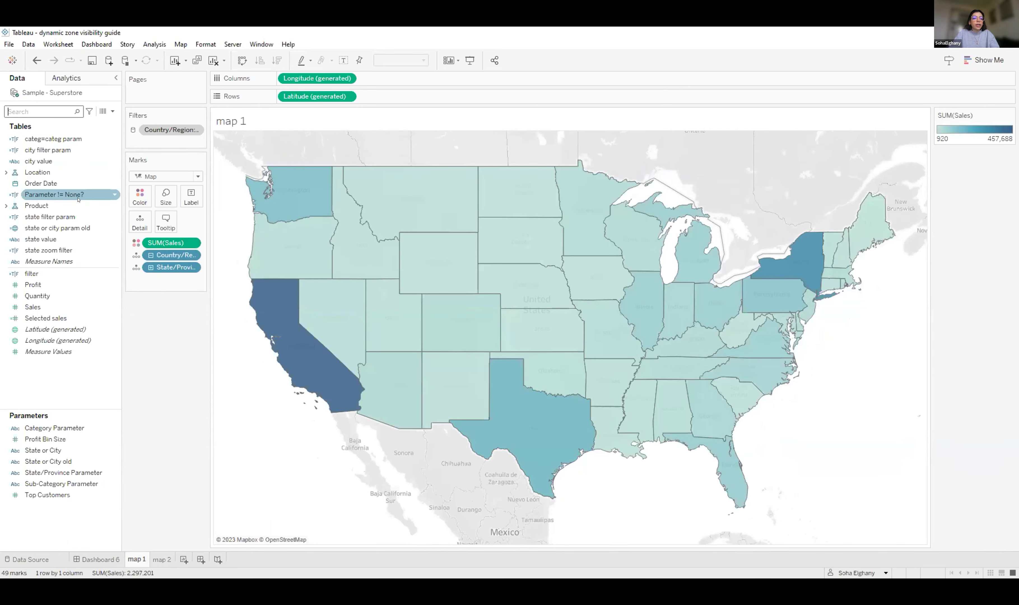
pyautogui.click(45, 218)
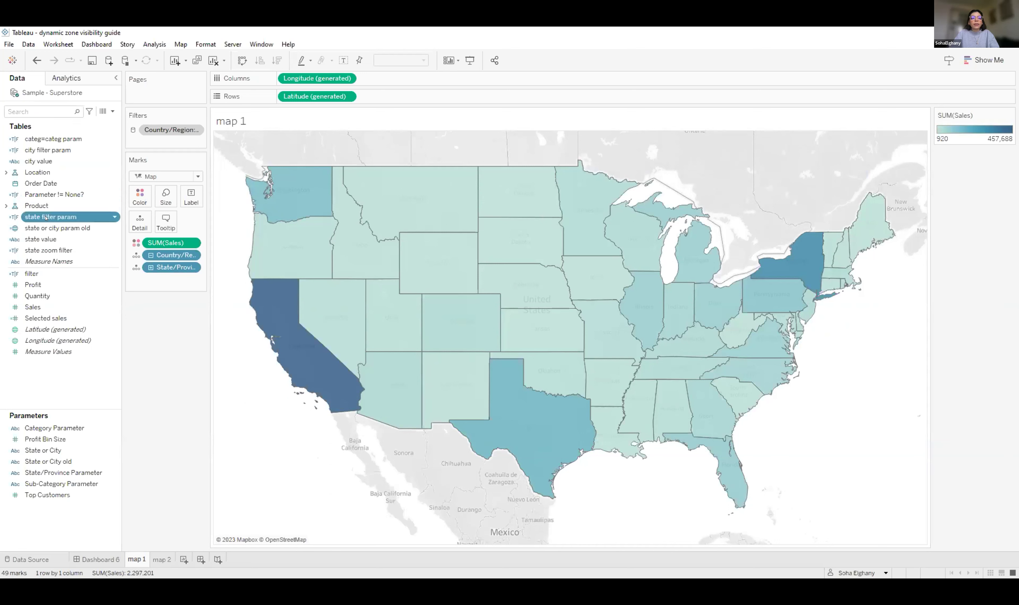
pyautogui.rightClick(117, 218)
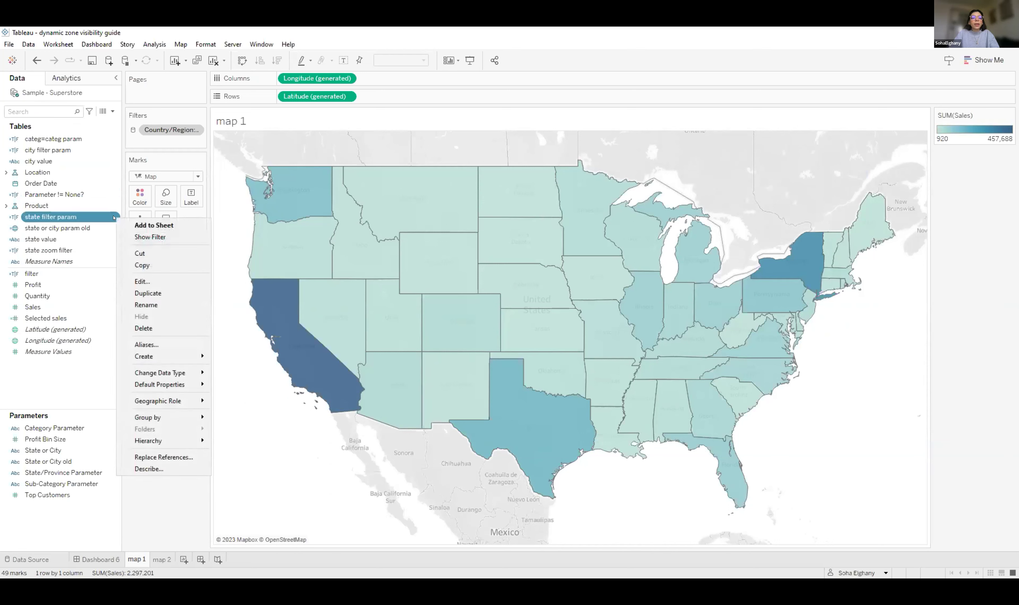
pyautogui.click(153, 279)
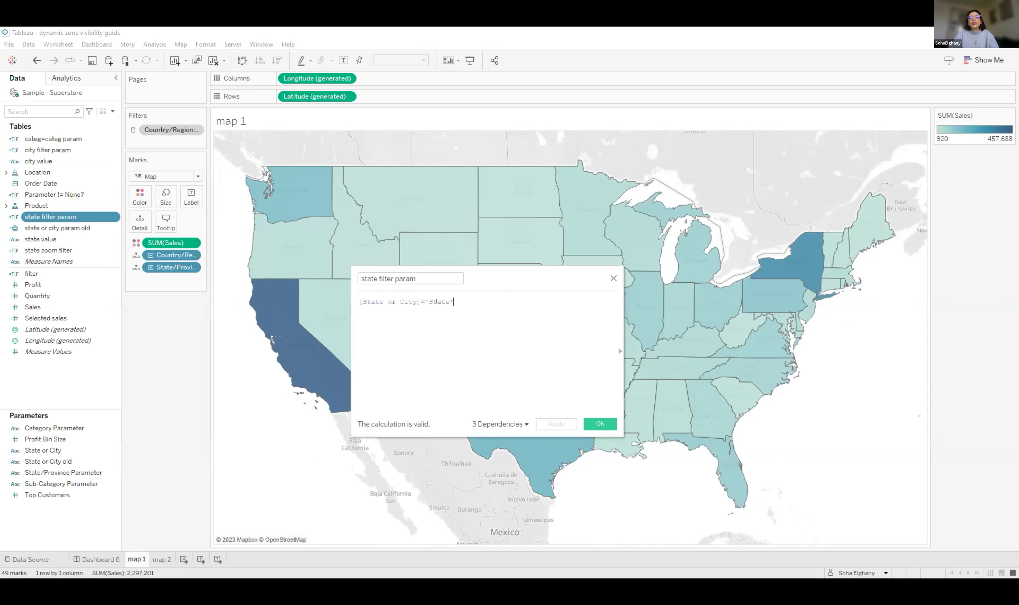
pyautogui.tripleClick(436, 302)
pyautogui.click(437, 302)
pyautogui.click(613, 278)
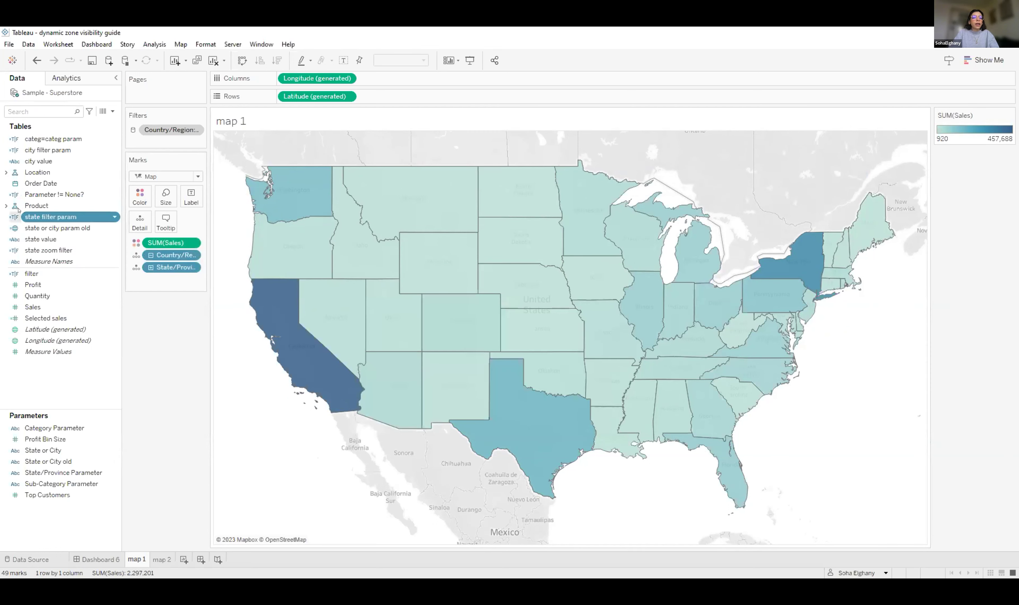
pyautogui.moveTo(30, 218); pyautogui.dragTo(169, 280)
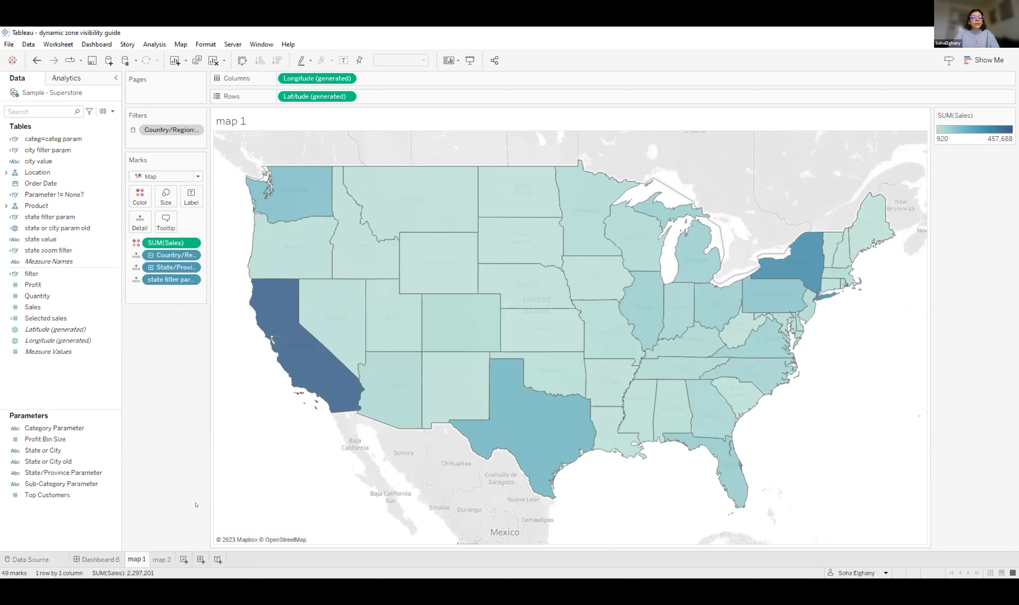
# Step: Create a new dashboard with a vertical container and place map 1 above map 2 in it
pyautogui.click(200, 559)
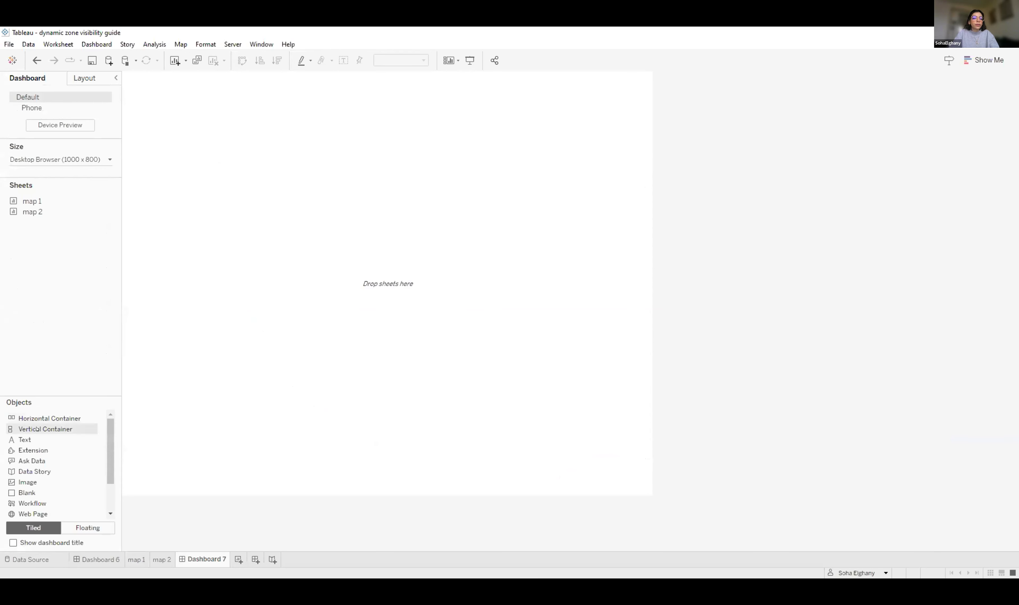
pyautogui.moveTo(42, 429); pyautogui.dragTo(335, 253)
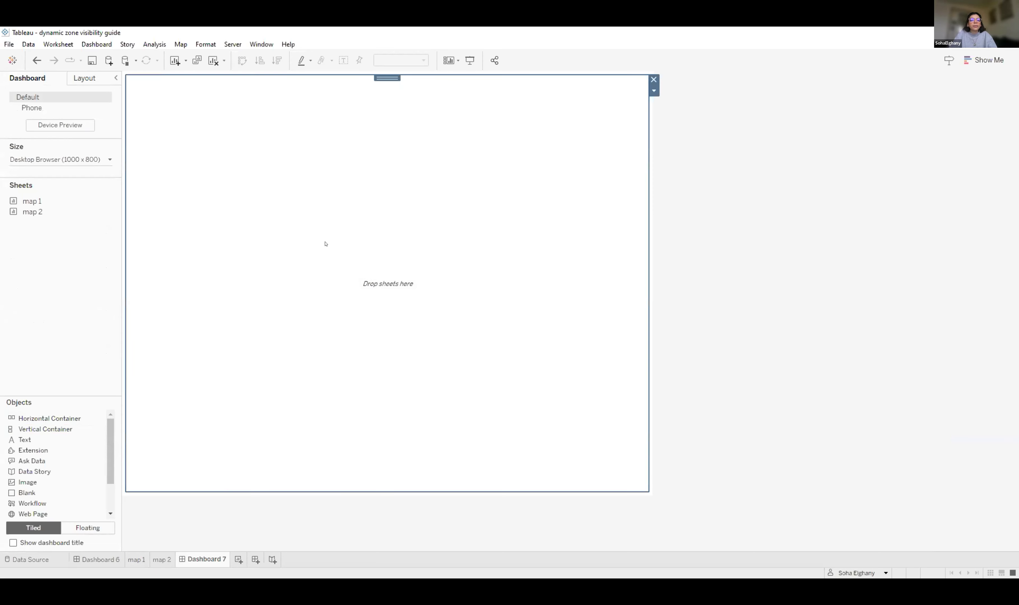
pyautogui.moveTo(29, 206); pyautogui.dragTo(248, 167)
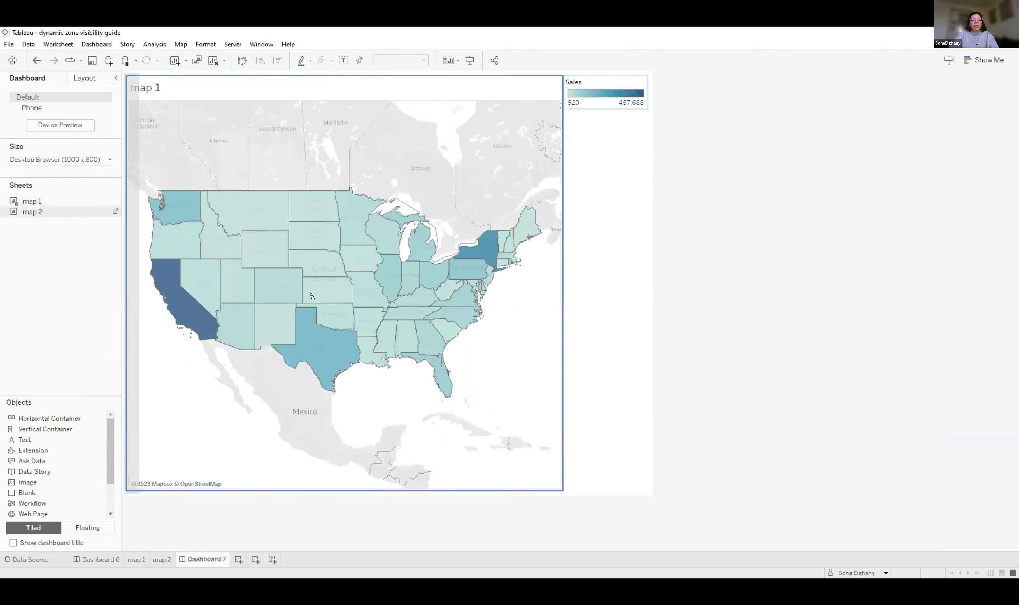
pyautogui.moveTo(335, 352); pyautogui.dragTo(335, 353)
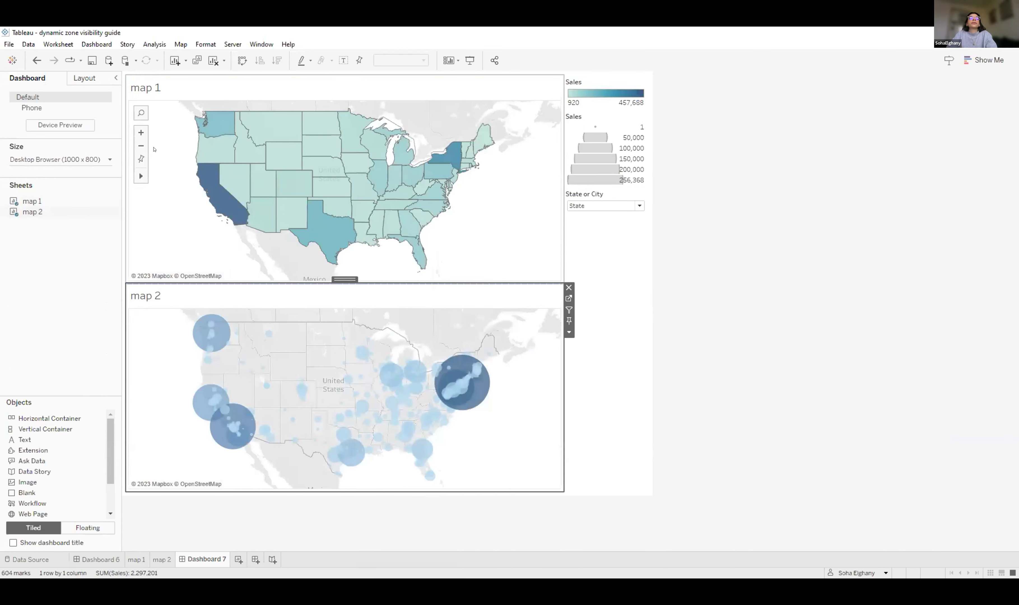
# Step: Control the visibility of the map 1 zone on the dashboard using the state filter param value
pyautogui.click(162, 88)
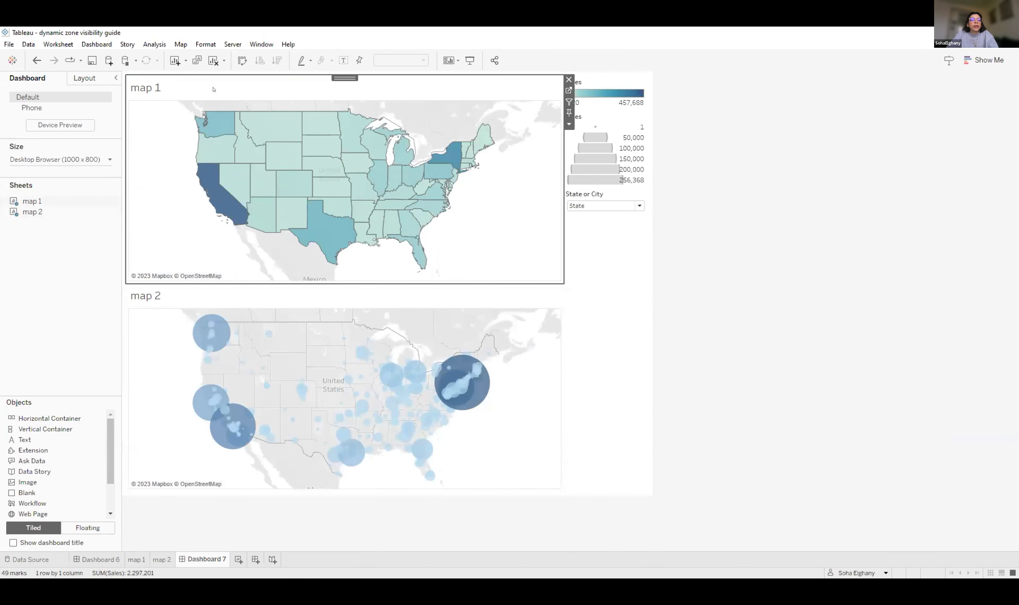
pyautogui.click(198, 296)
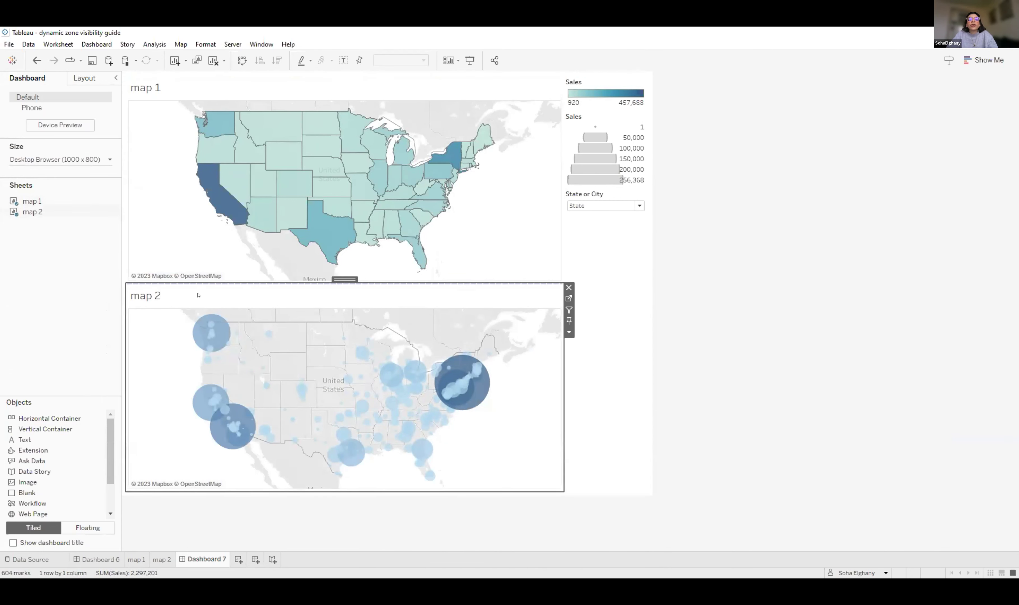
pyautogui.click(165, 89)
pyautogui.click(80, 77)
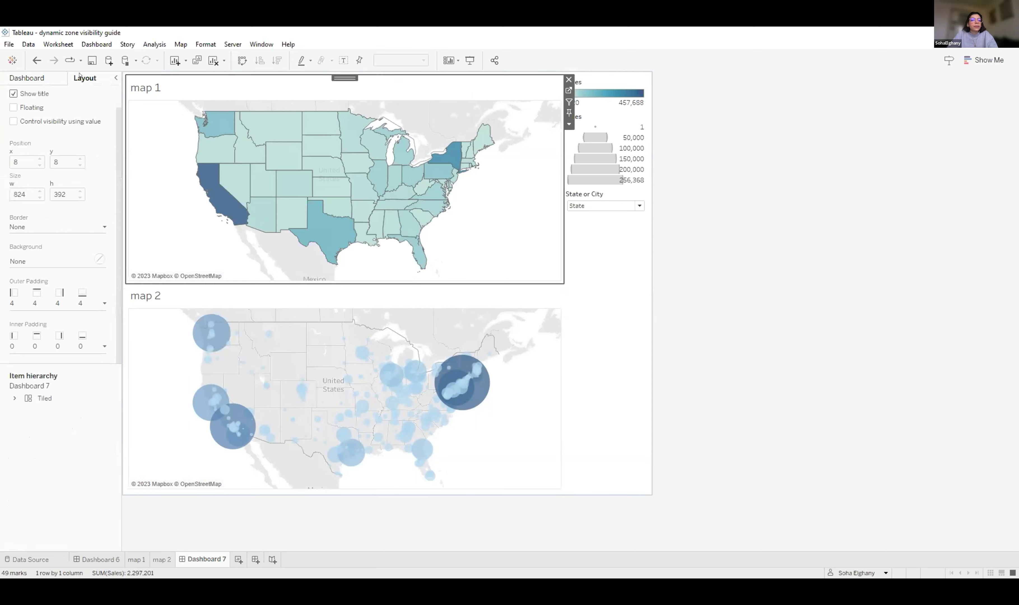
pyautogui.click(13, 121)
pyautogui.click(36, 133)
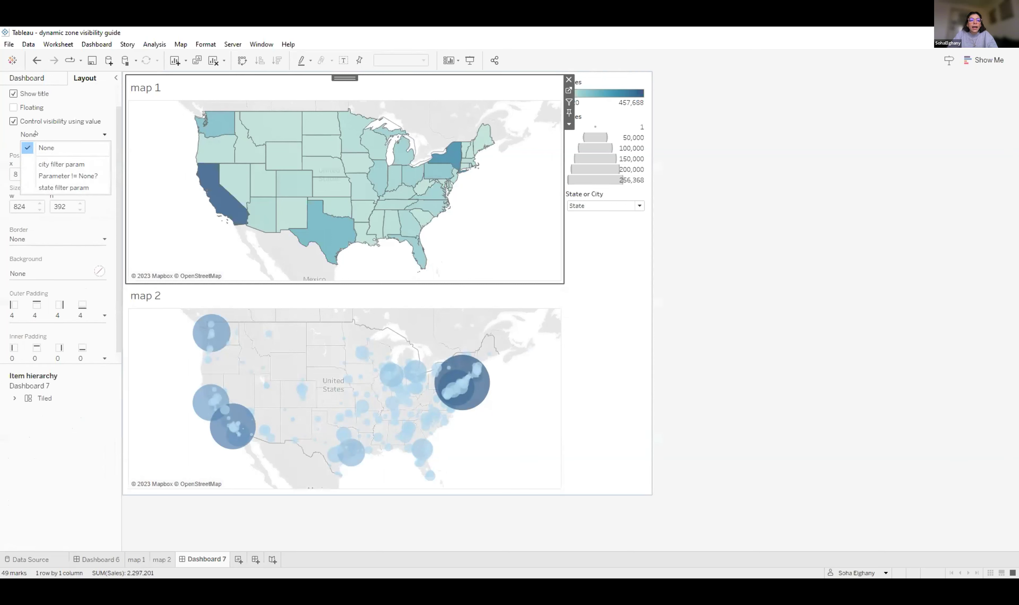
pyautogui.click(54, 189)
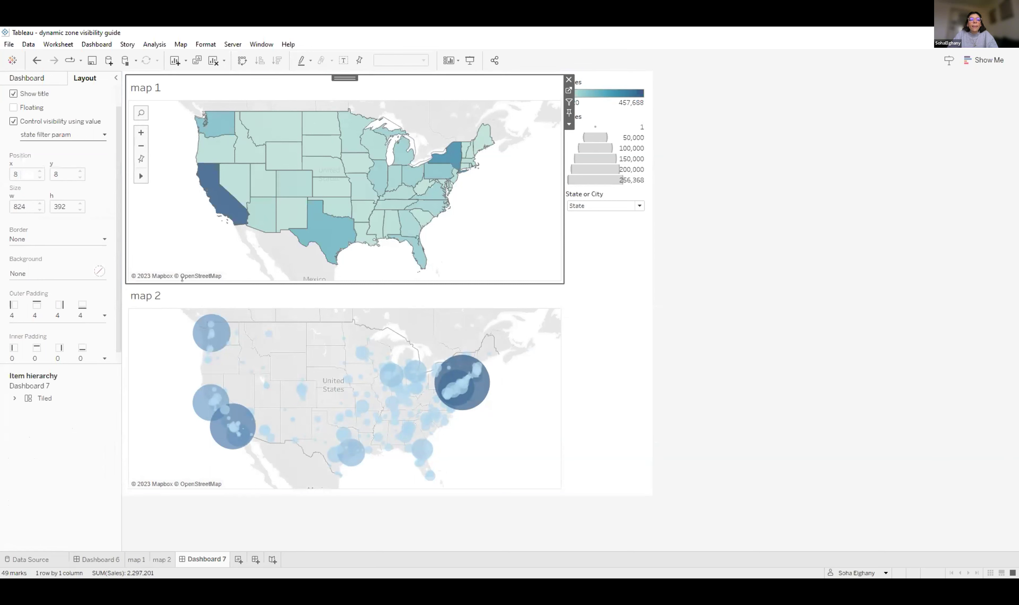
# Step: Control the visibility of the map 2 zone on the dashboard using the city filter param value
pyautogui.click(198, 295)
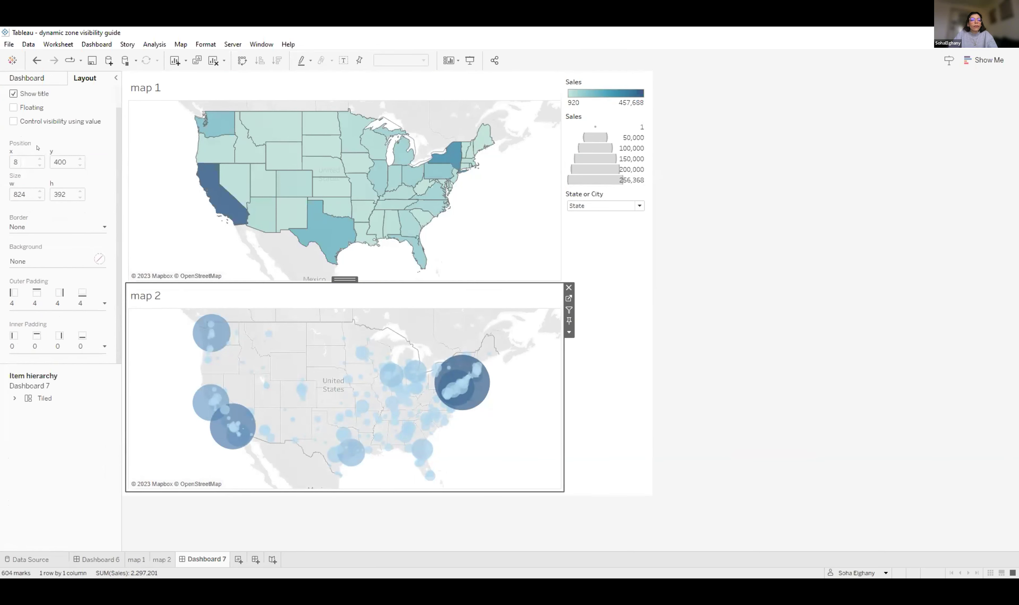
pyautogui.click(13, 122)
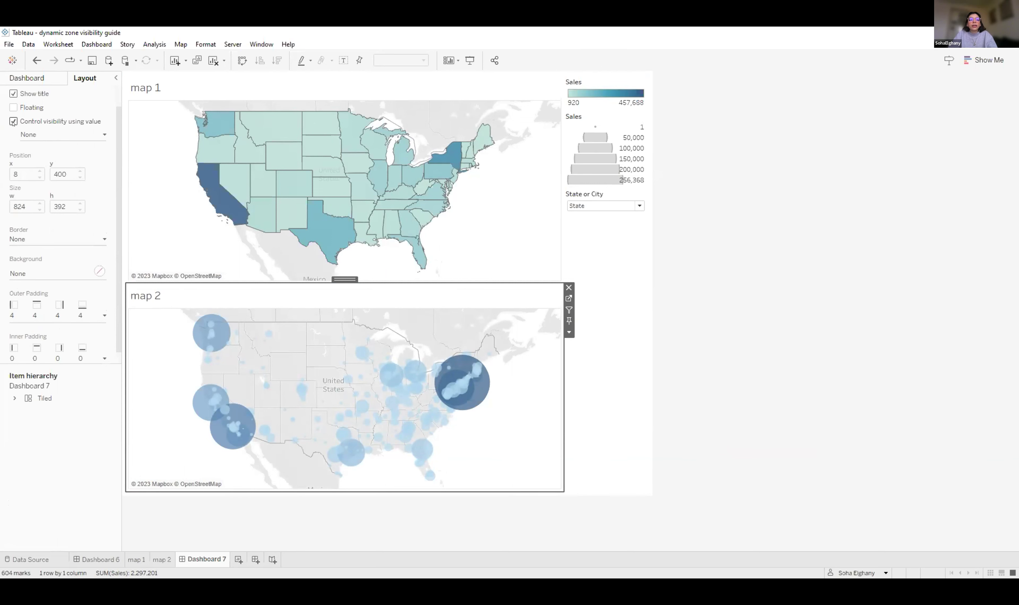
pyautogui.click(52, 135)
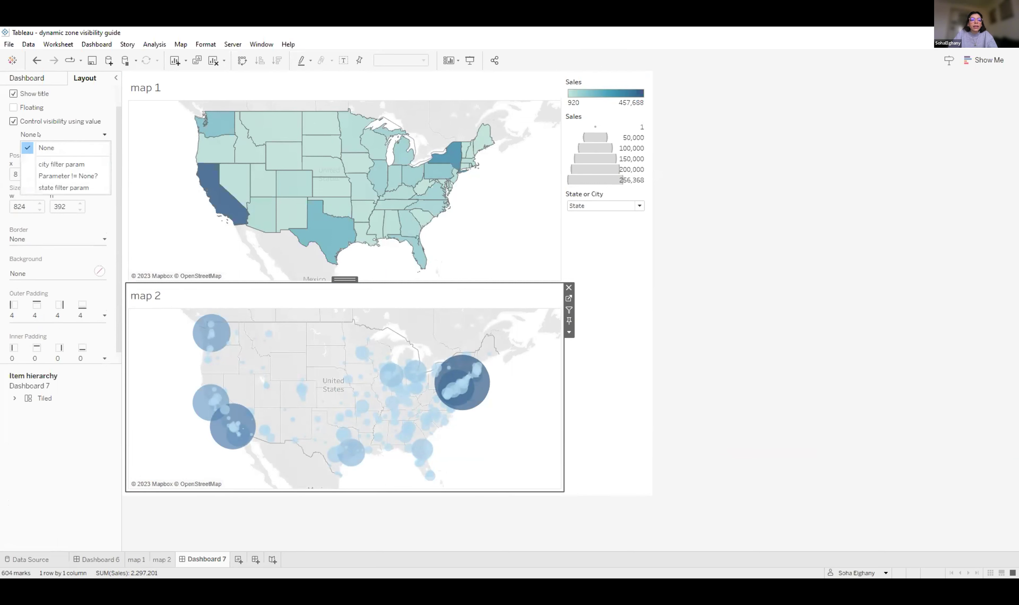
pyautogui.click(61, 164)
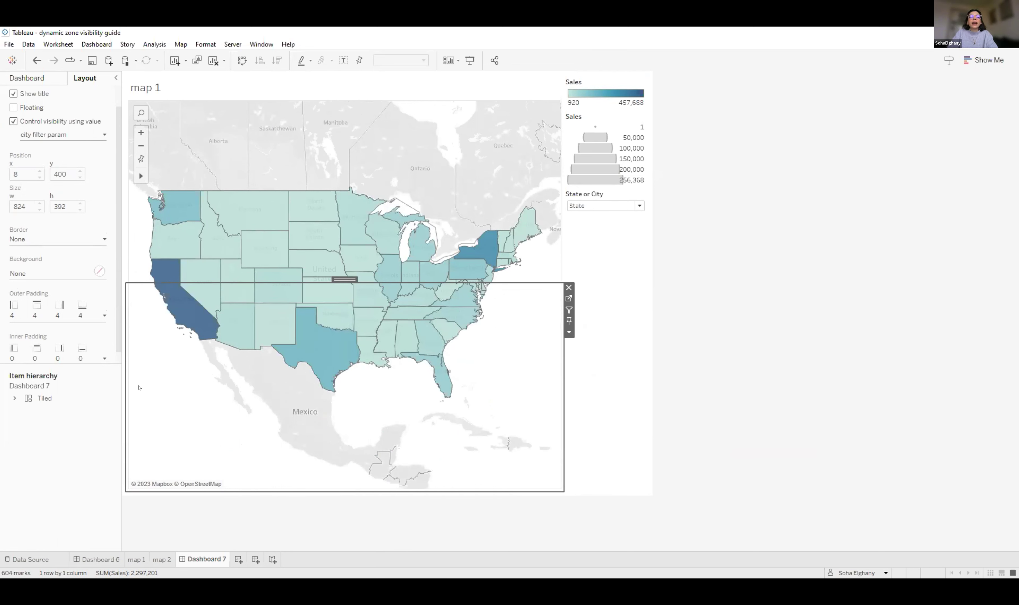
# Step: Test the zone switching by setting the State or City parameter to City and back to State
pyautogui.click(606, 206)
pyautogui.click(606, 224)
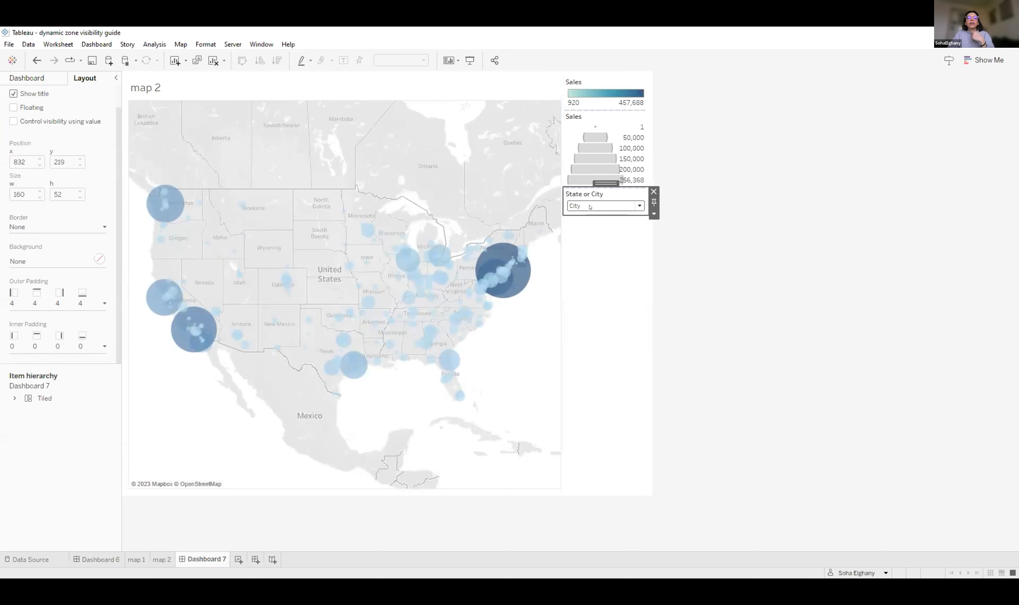
pyautogui.click(590, 208)
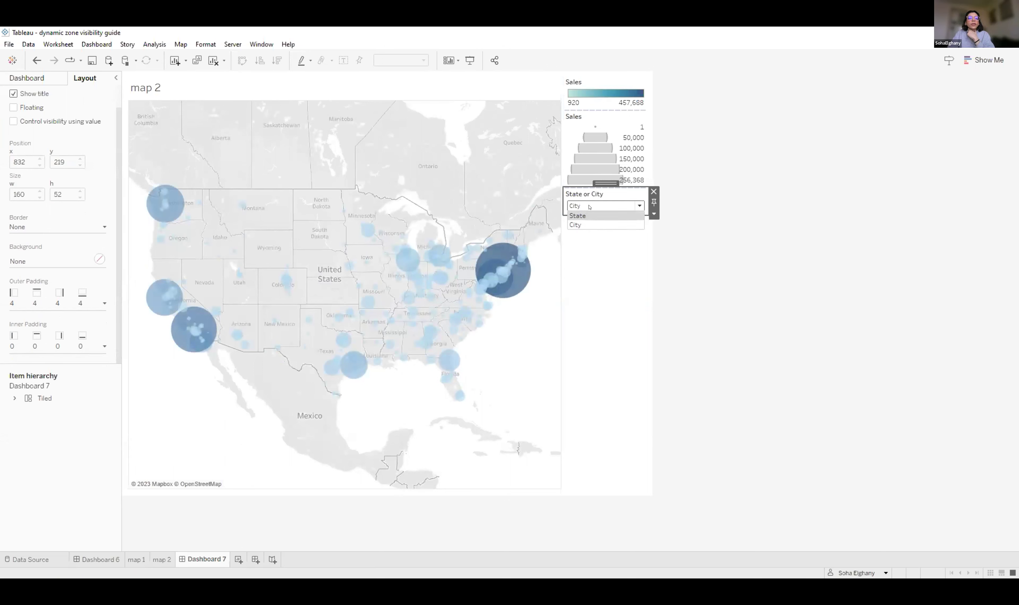
pyautogui.press('Return')
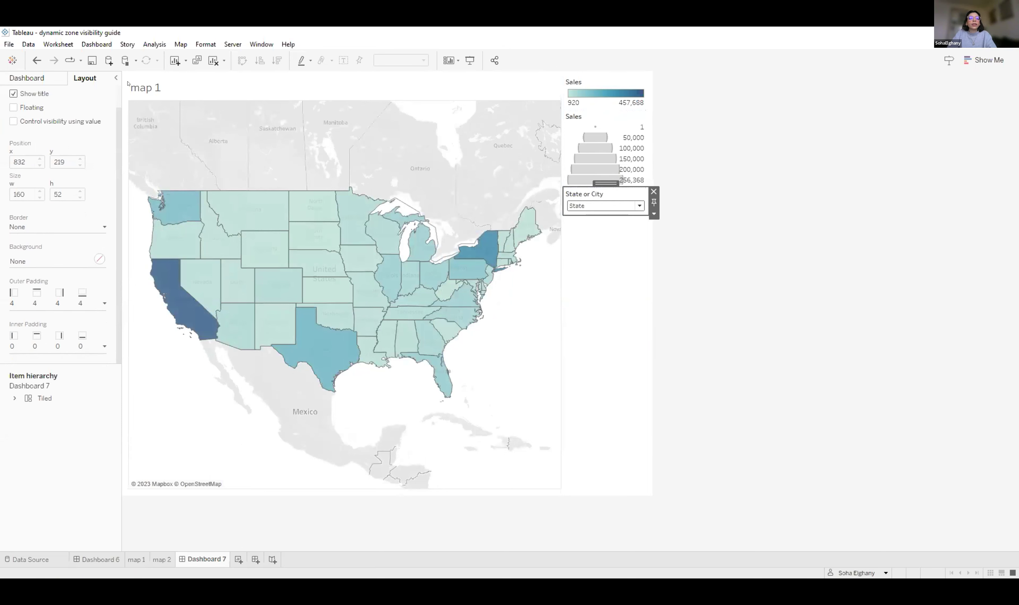
# Step: Append "test" after the sheet name in the map 1 title
pyautogui.click(148, 85)
pyautogui.doubleClick(148, 85)
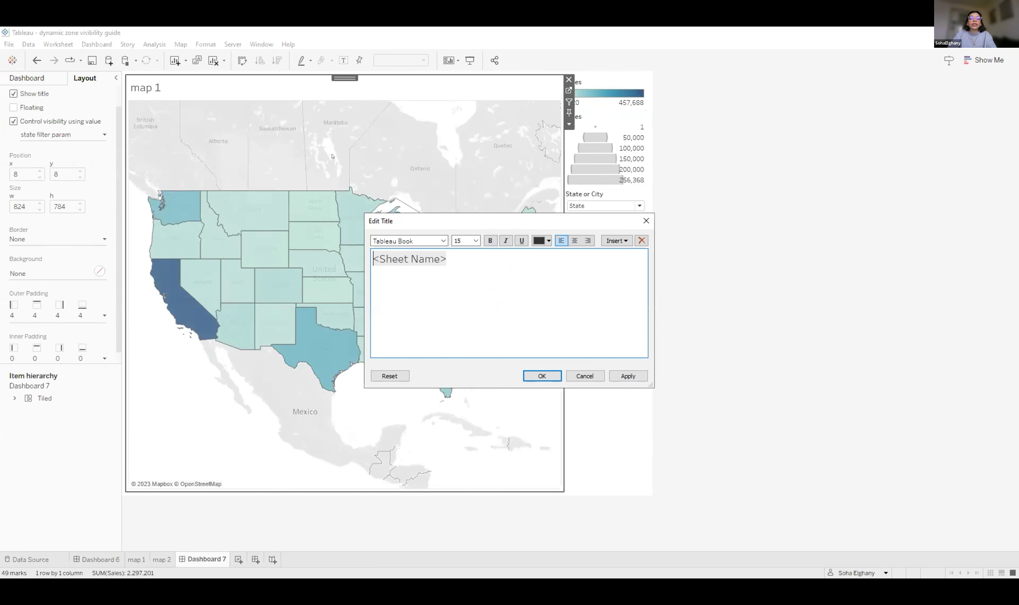
pyautogui.click(461, 260)
pyautogui.write('test')
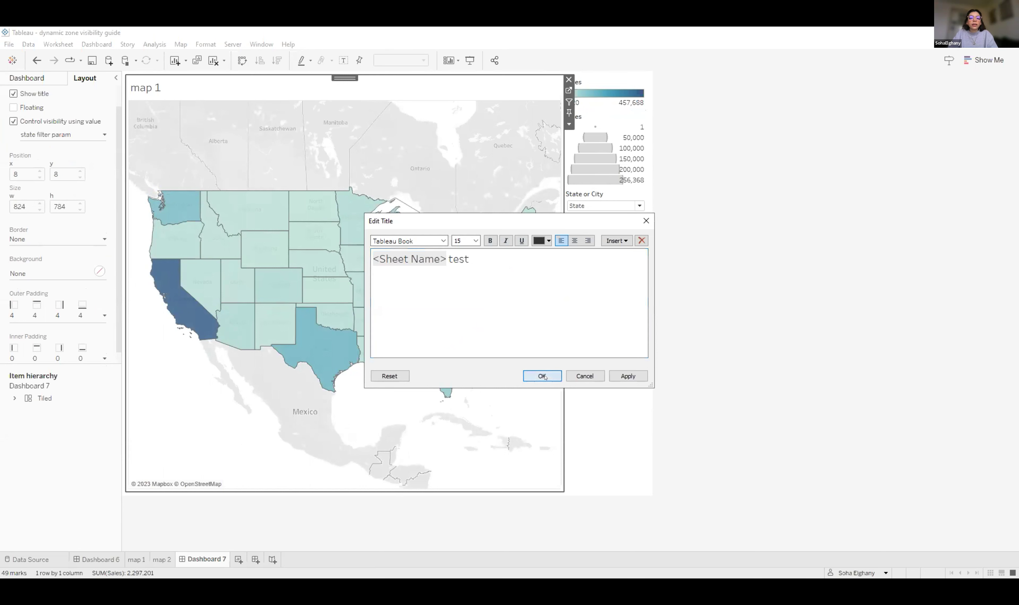
pyautogui.click(545, 375)
# Step: Switch the State or City parameter to City and inspect a city mark's tooltip on map 2
pyautogui.click(605, 208)
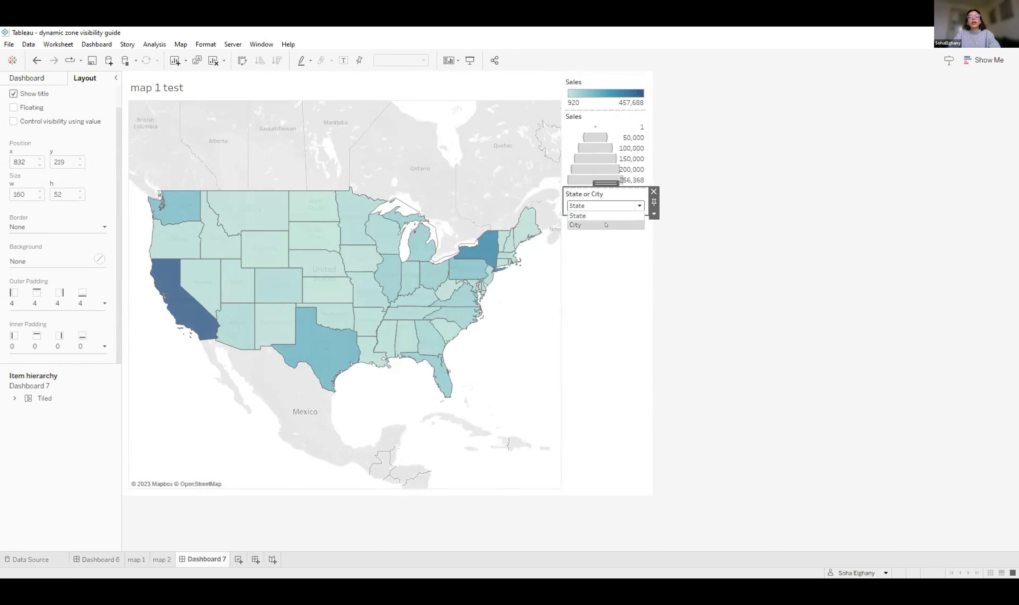
pyautogui.click(595, 220)
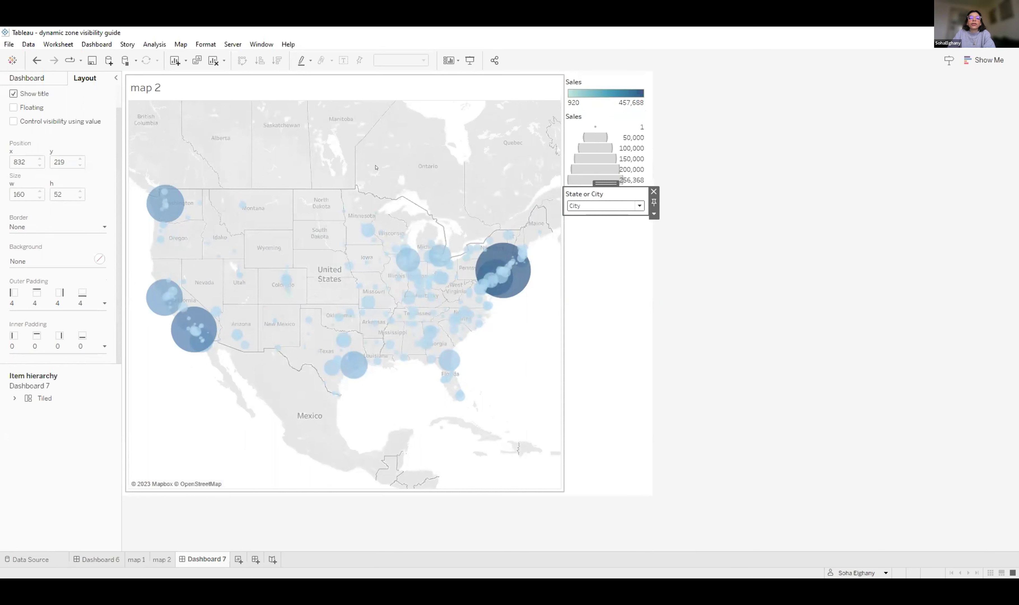
pyautogui.moveTo(281, 309)
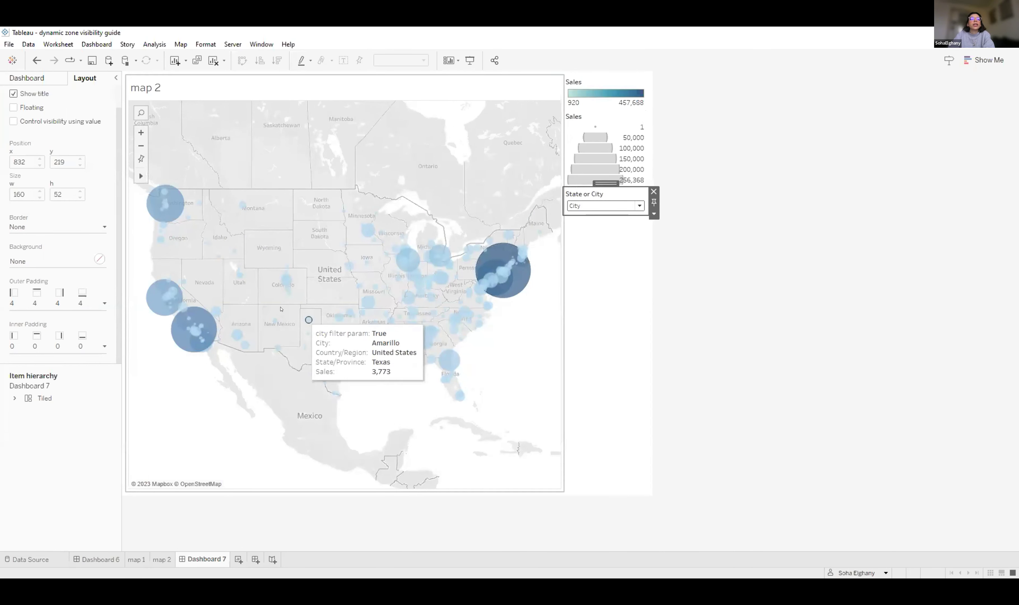
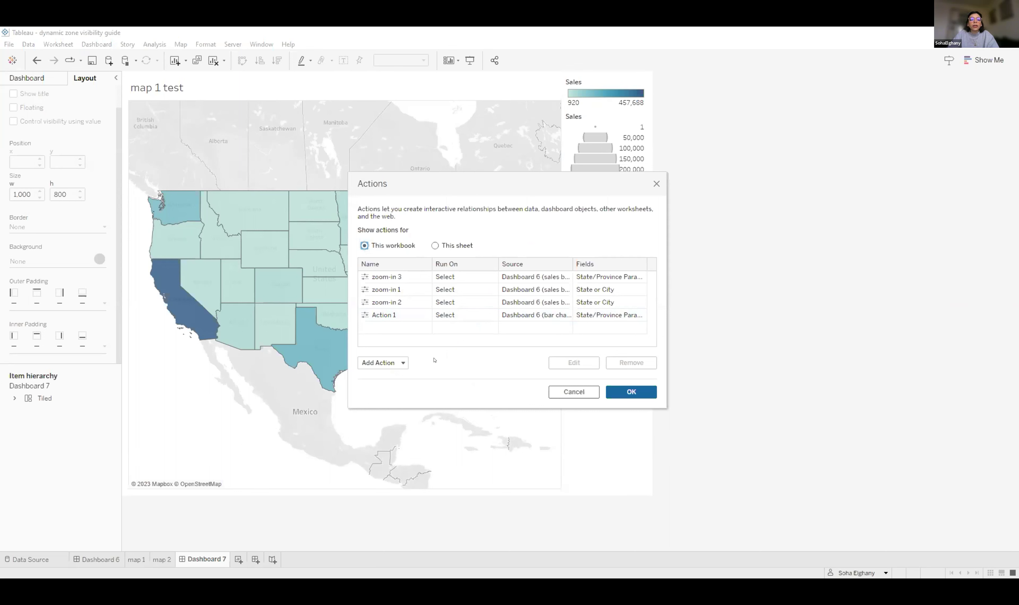
# Step: Add a change-parameter action named "zoomin 1" with only map 1 of Dashboard 7 as its source sheet
pyautogui.click(389, 362)
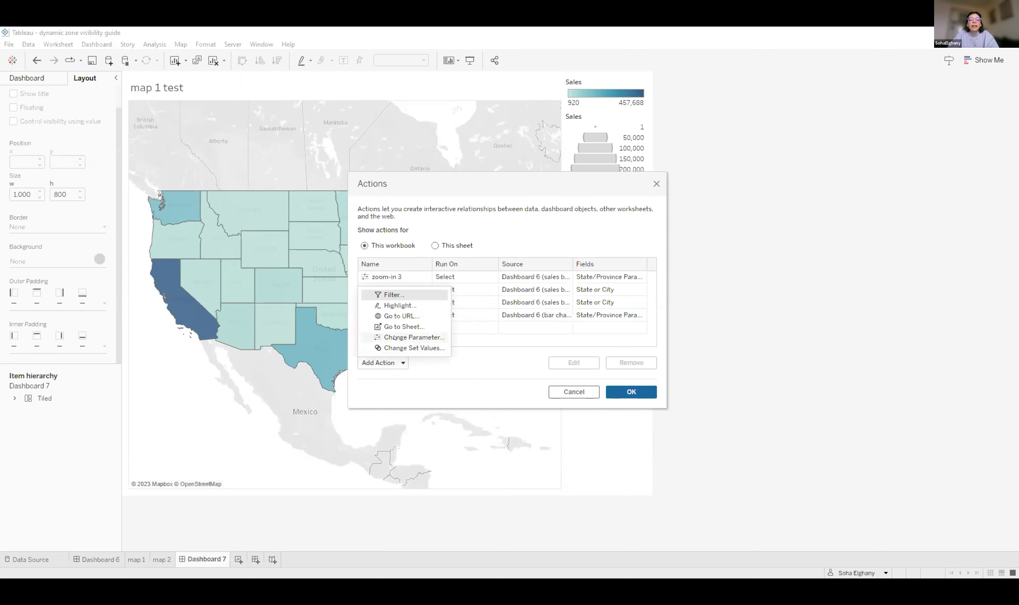
pyautogui.click(392, 337)
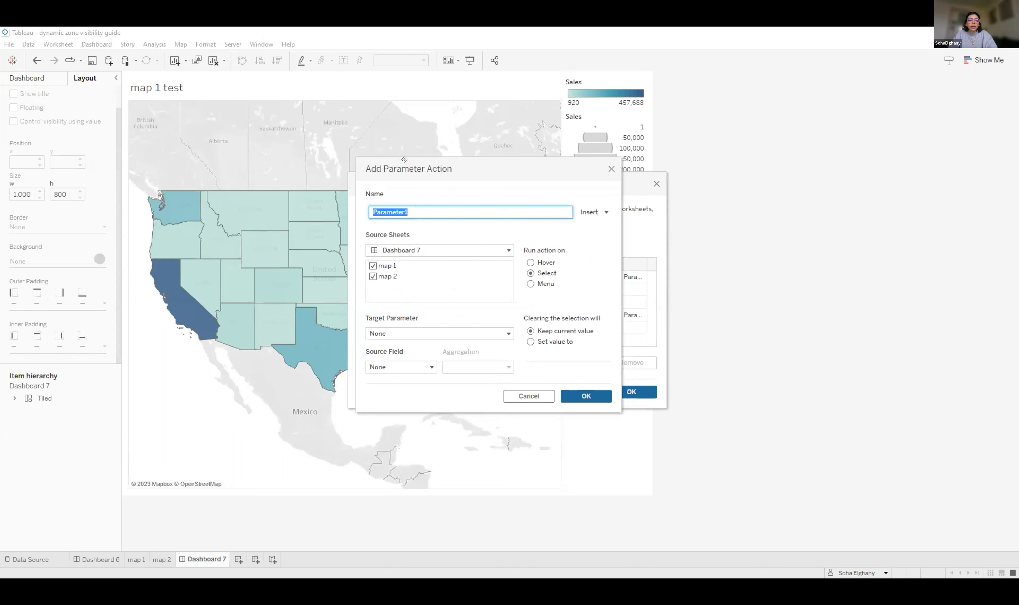
pyautogui.write('zoomin 1')
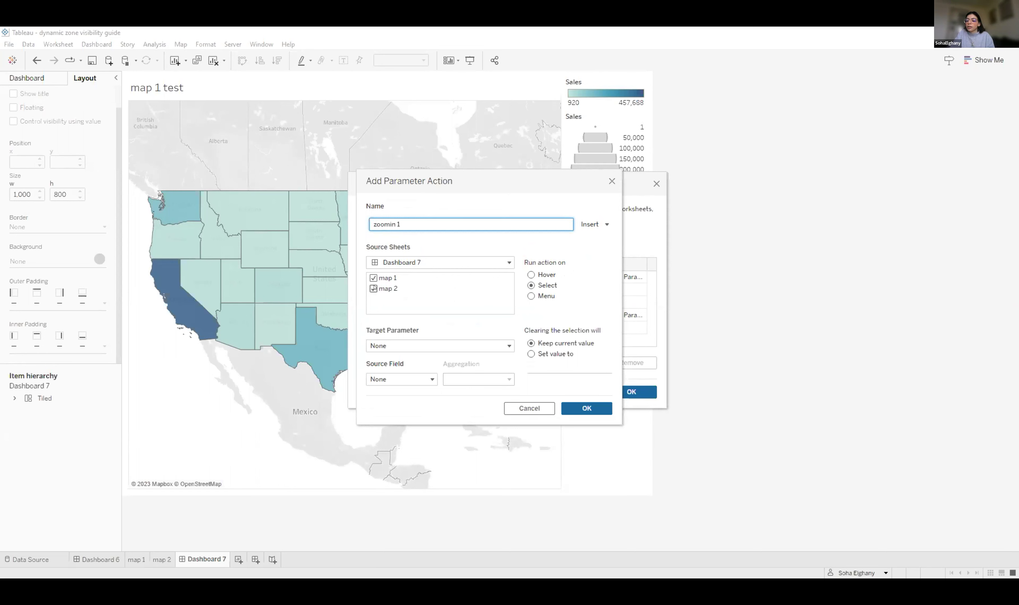
pyautogui.press('Tab')
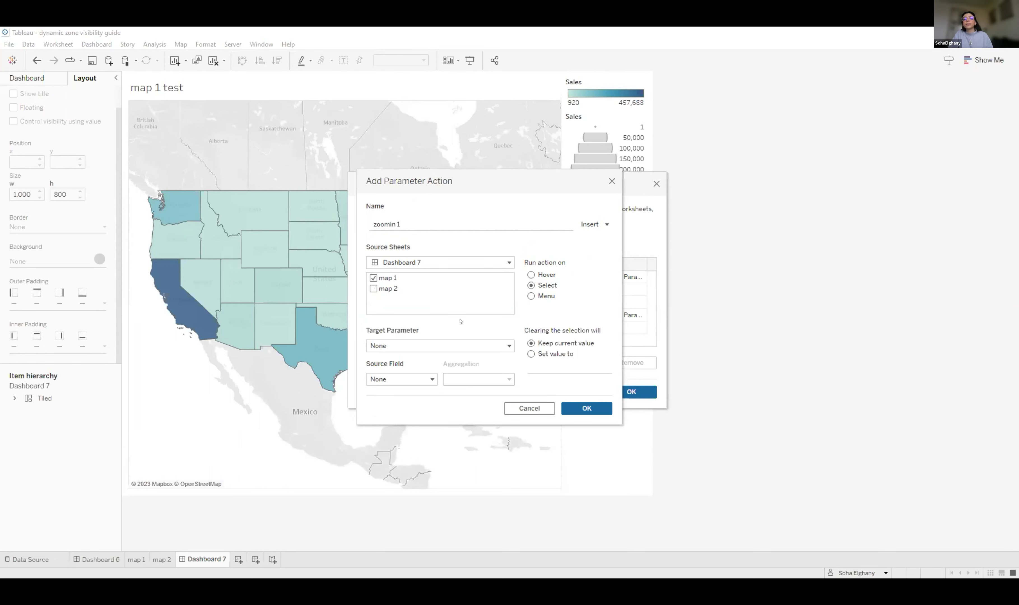
# Step: Target the State or City parameter in the zoomin 1 action with State/Province as the source field, and save the action
pyautogui.click(467, 347)
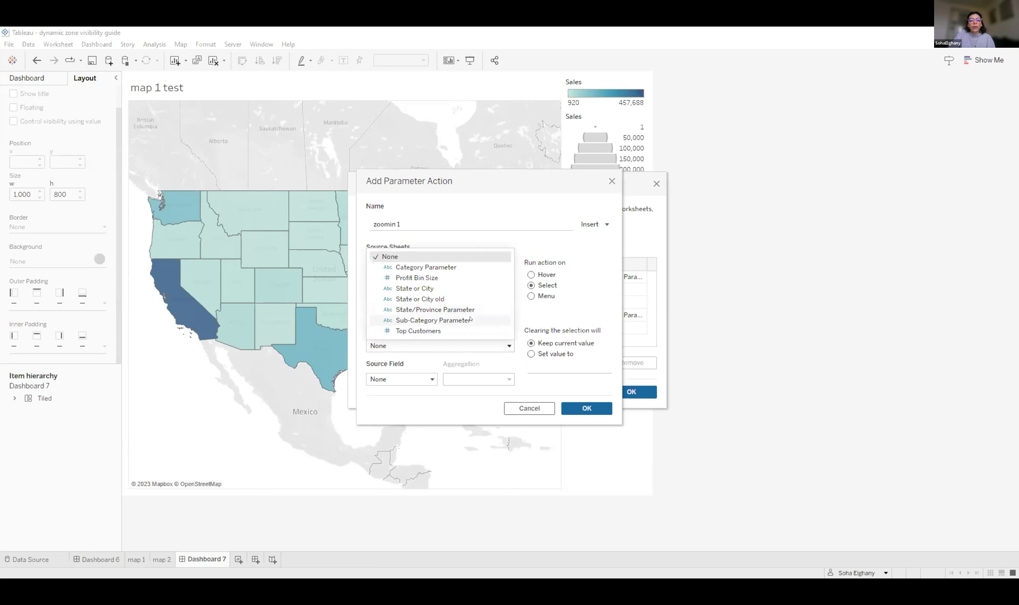
pyautogui.click(594, 287)
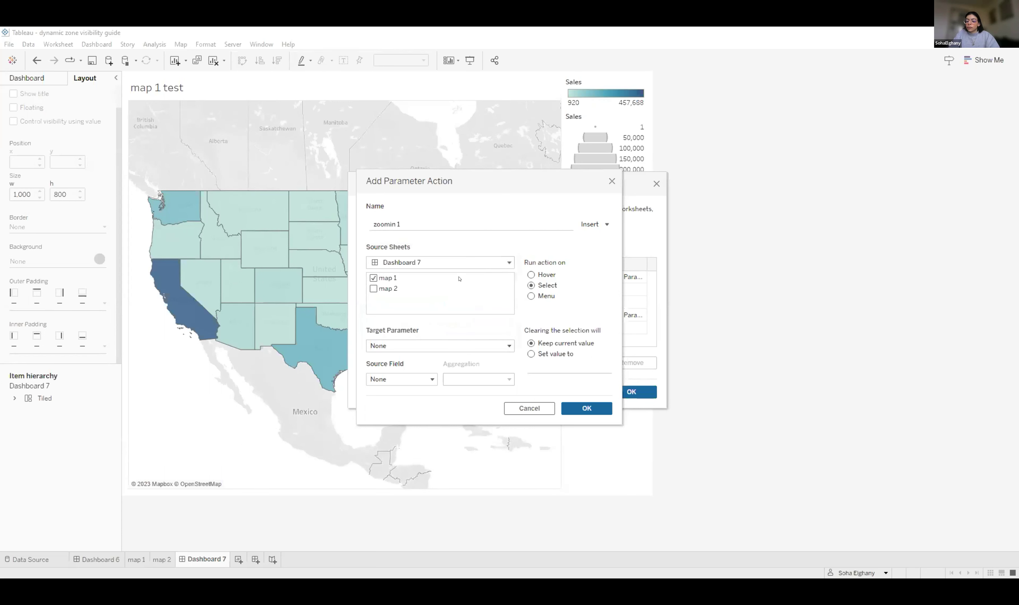
pyautogui.click(401, 345)
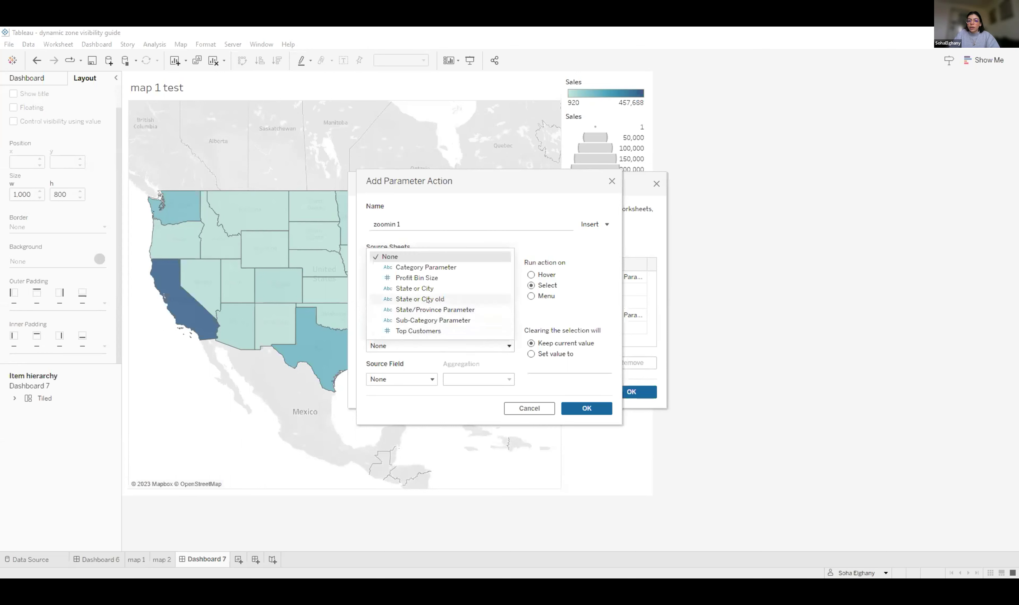
pyautogui.click(407, 290)
pyautogui.click(417, 378)
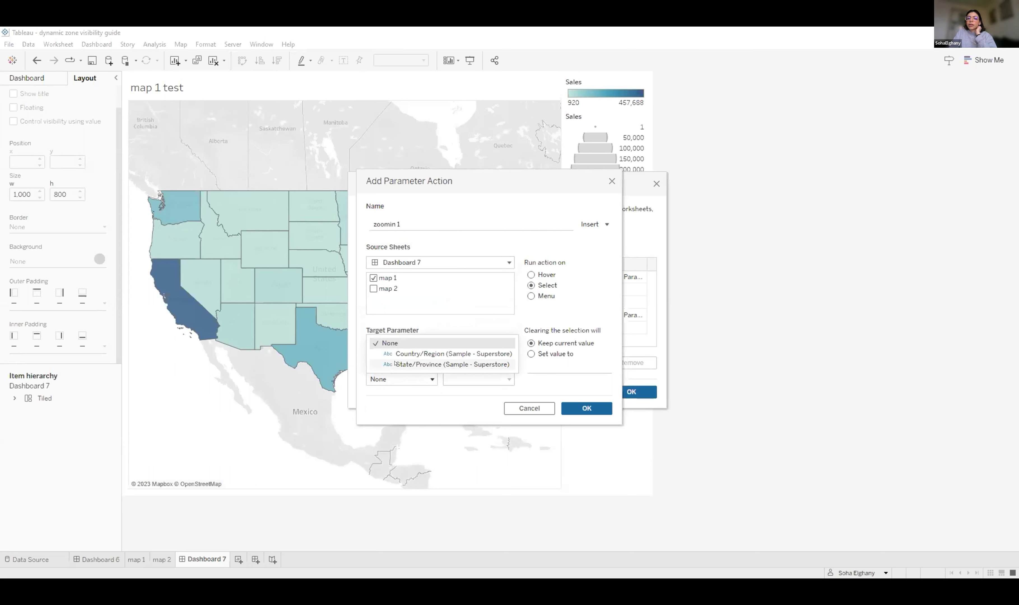
pyautogui.click(394, 364)
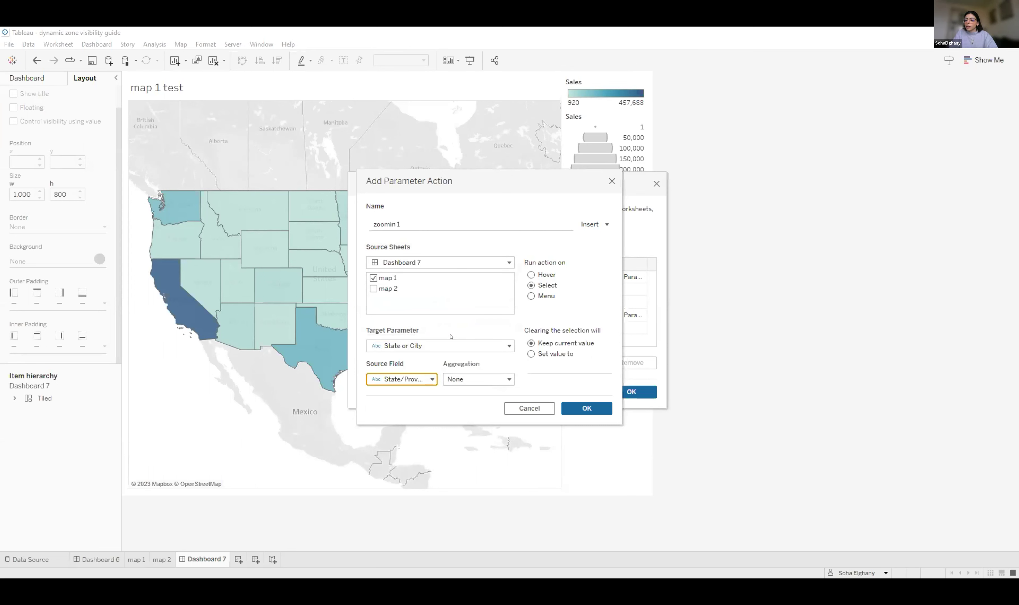
pyautogui.click(584, 407)
pyautogui.click(587, 407)
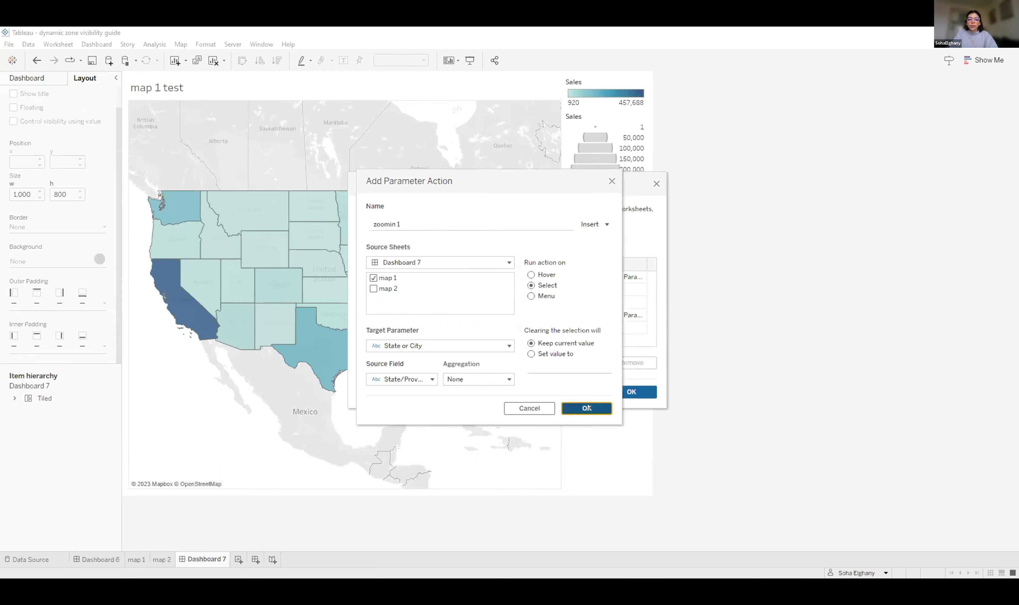
# Step: Add a second change-parameter action named "zoomin 2" with only map 2 of Dashboard 7 as its source sheet
pyautogui.click(382, 363)
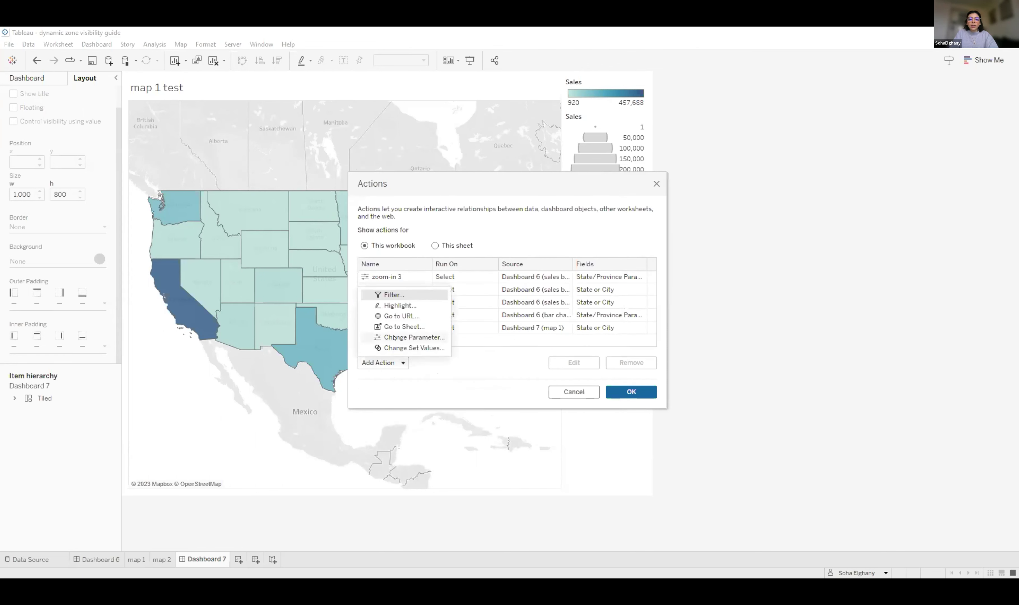
pyautogui.press('Escape')
pyautogui.write('zoomin 2')
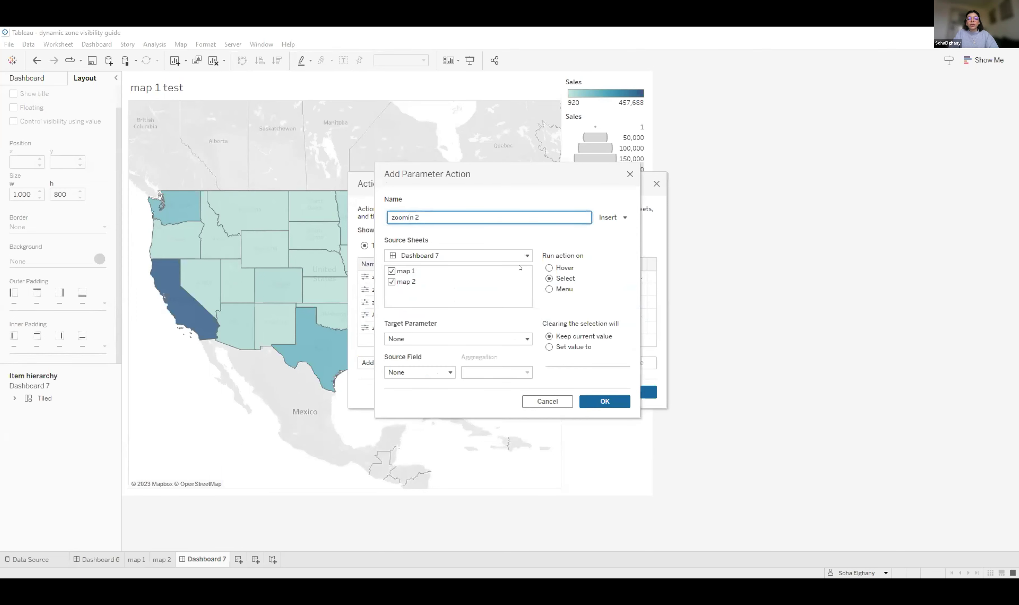
pyautogui.click(391, 271)
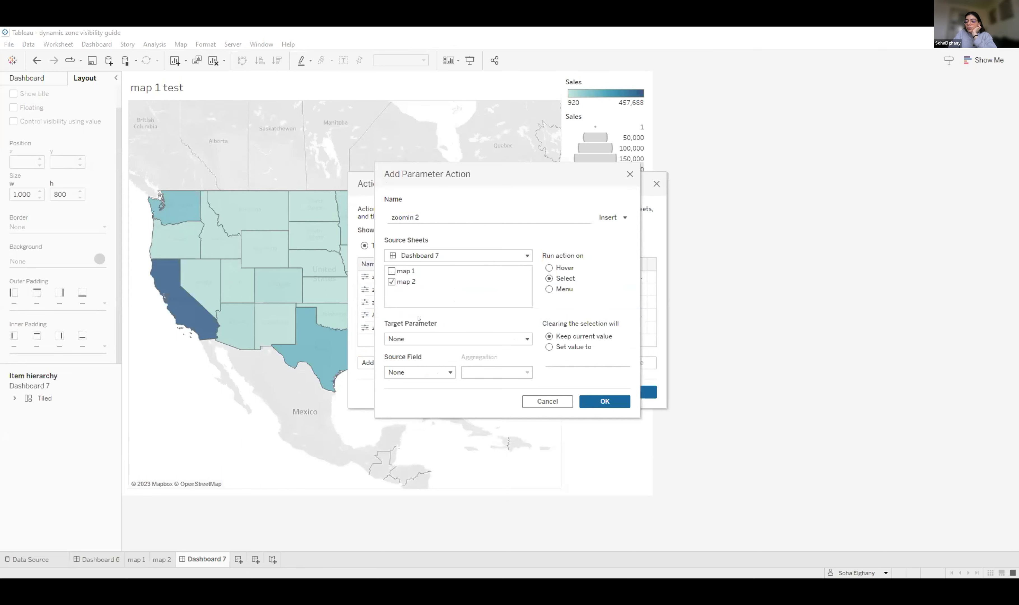
# Step: Target the State or City parameter in the zoomin 2 action with City as the source field, save it and close the actions list
pyautogui.click(429, 338)
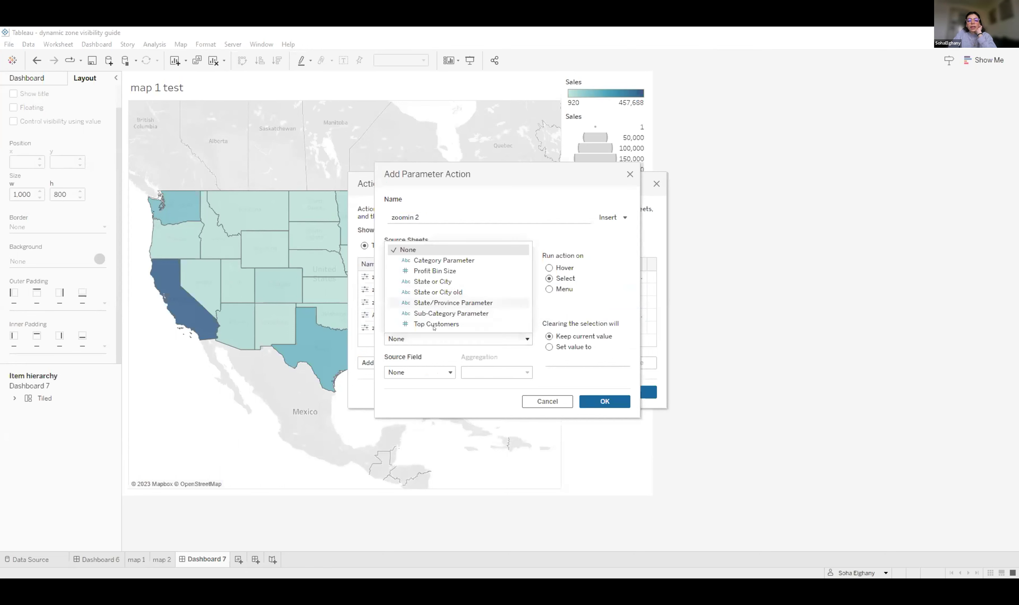
pyautogui.click(450, 282)
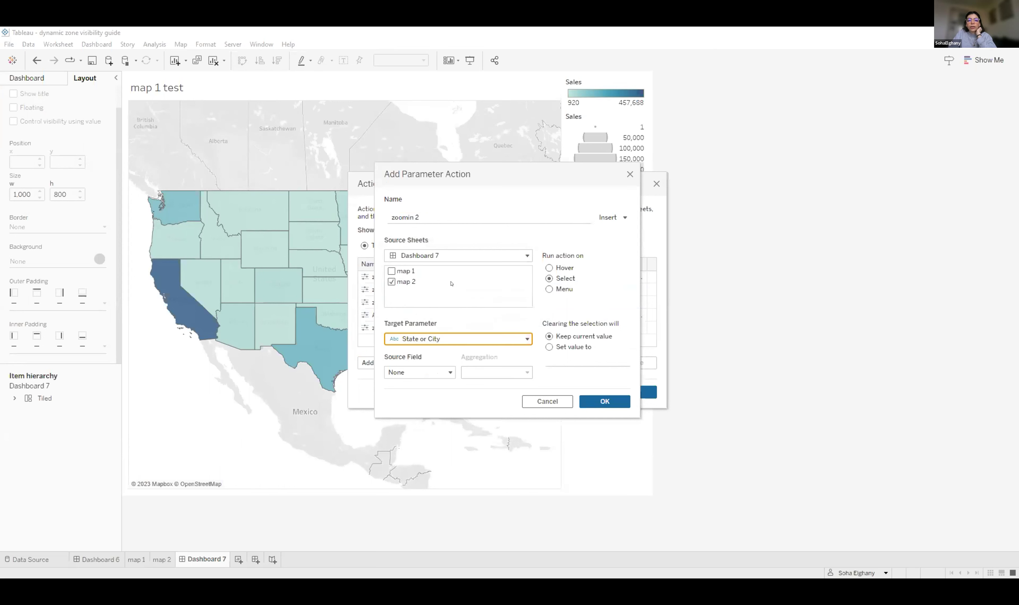
pyautogui.click(426, 372)
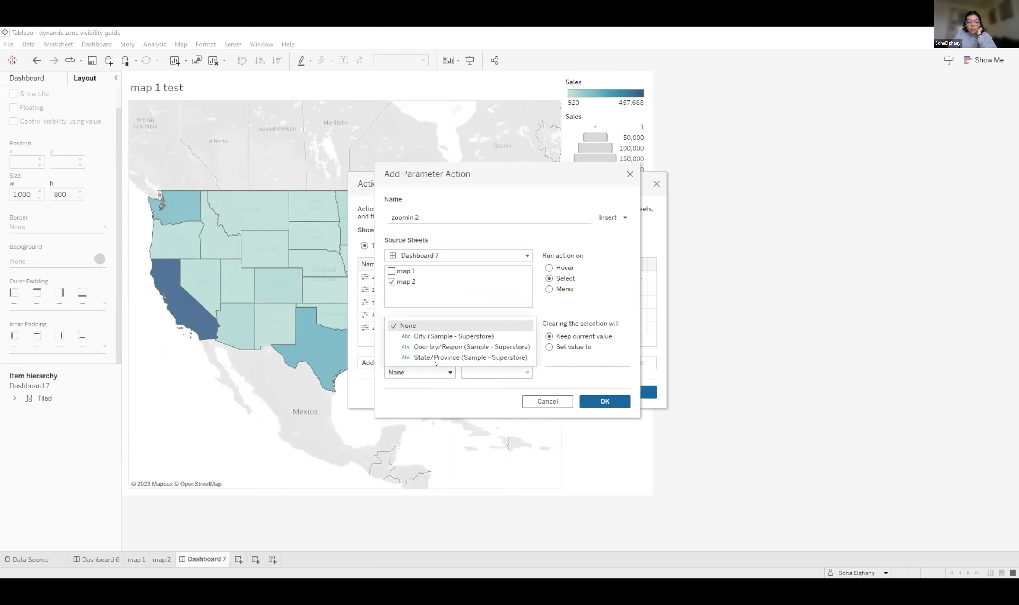
pyautogui.click(427, 337)
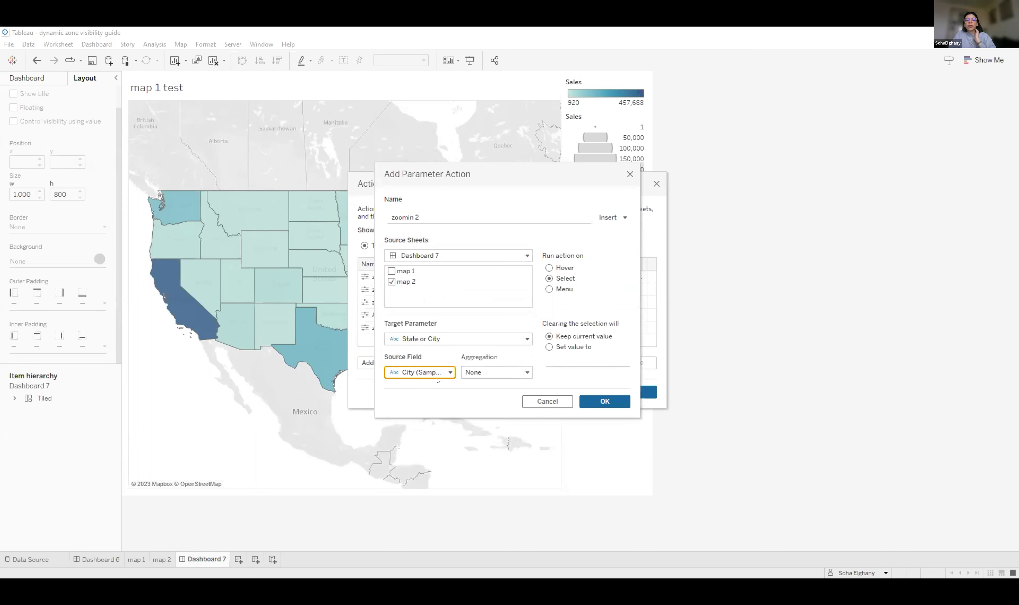
pyautogui.click(596, 398)
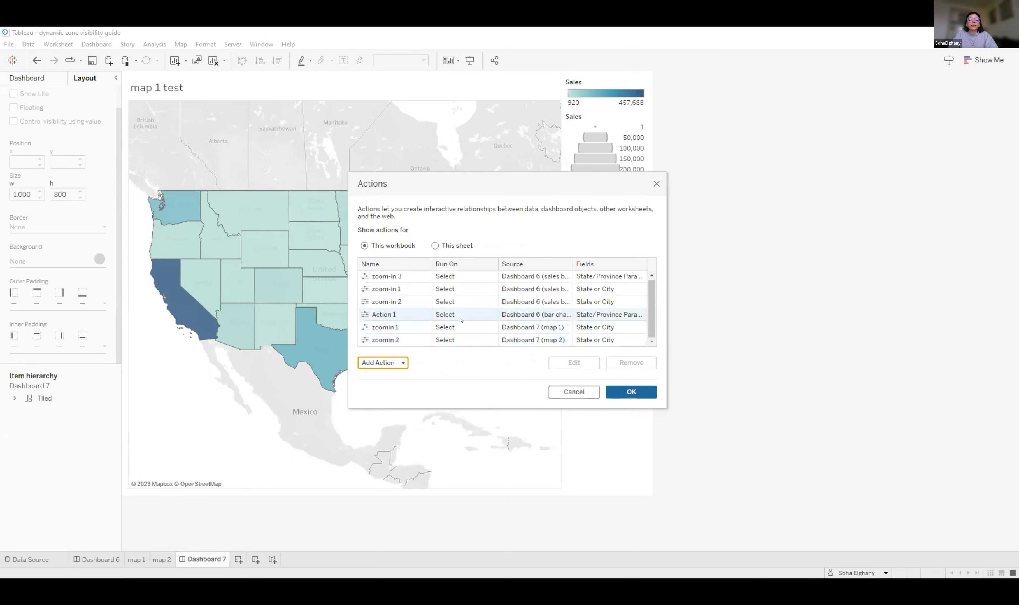
pyautogui.click(656, 184)
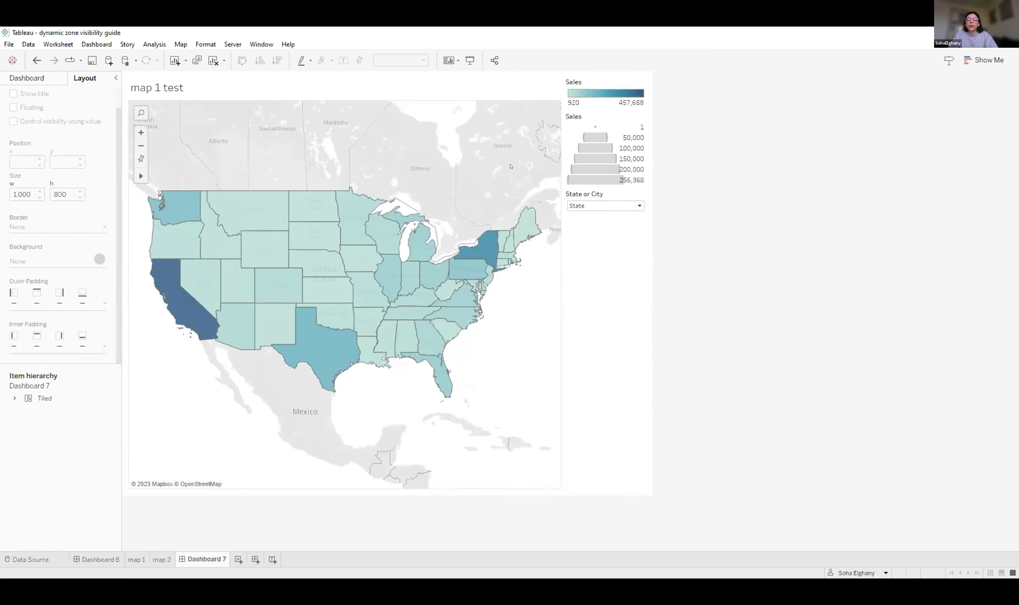
# Step: Switch to the map 1 sheet and search its data fields for "state"
pyautogui.click(137, 559)
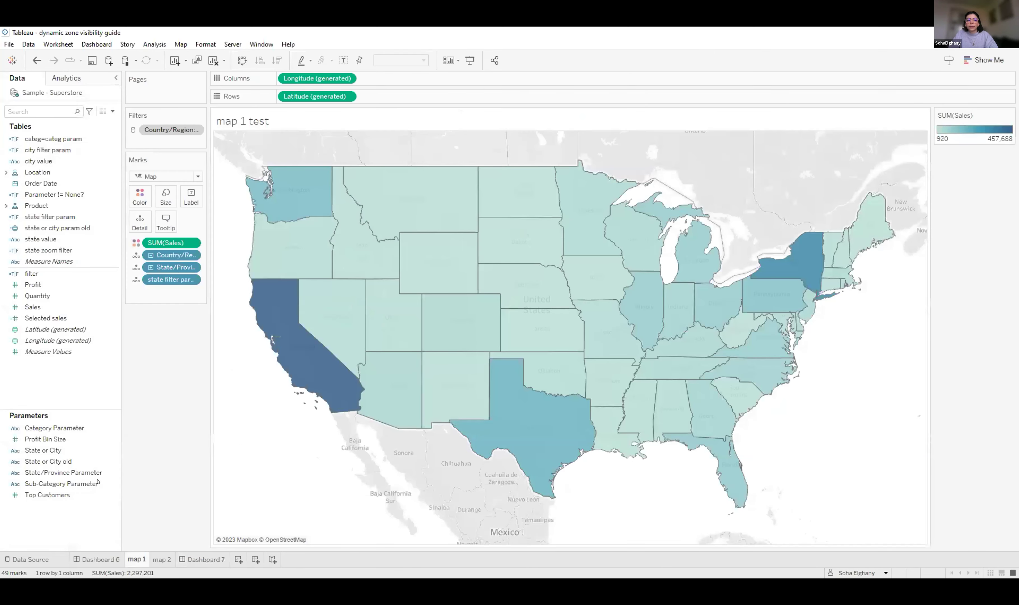
pyautogui.click(88, 472)
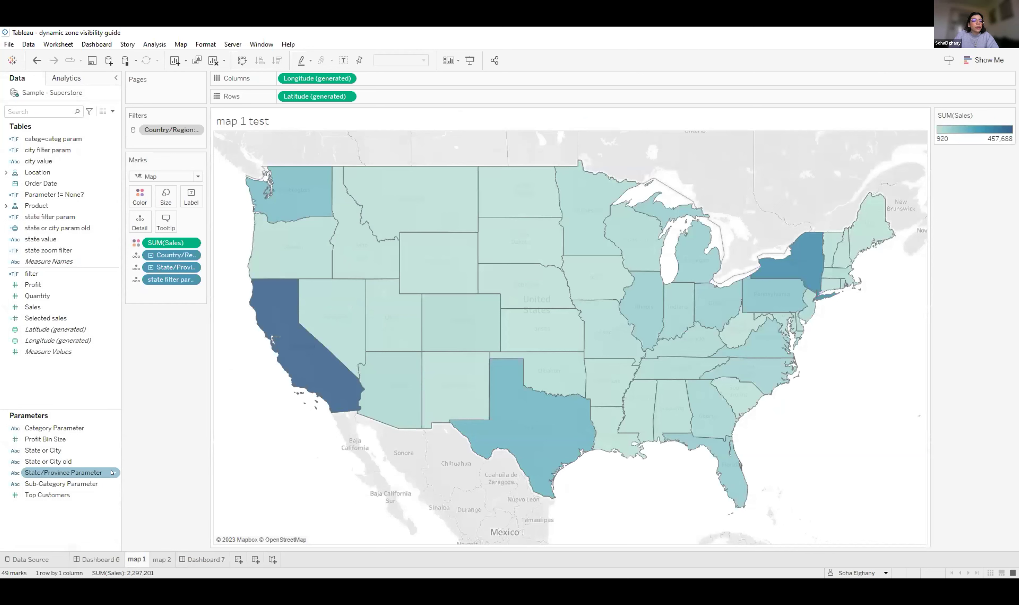
pyautogui.click(45, 108)
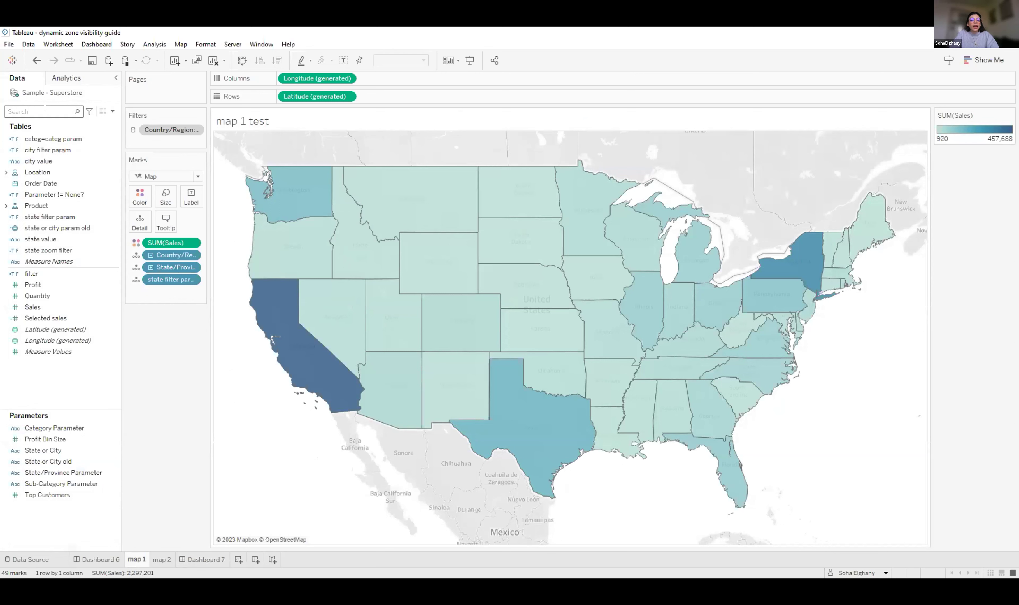
pyautogui.write('state')
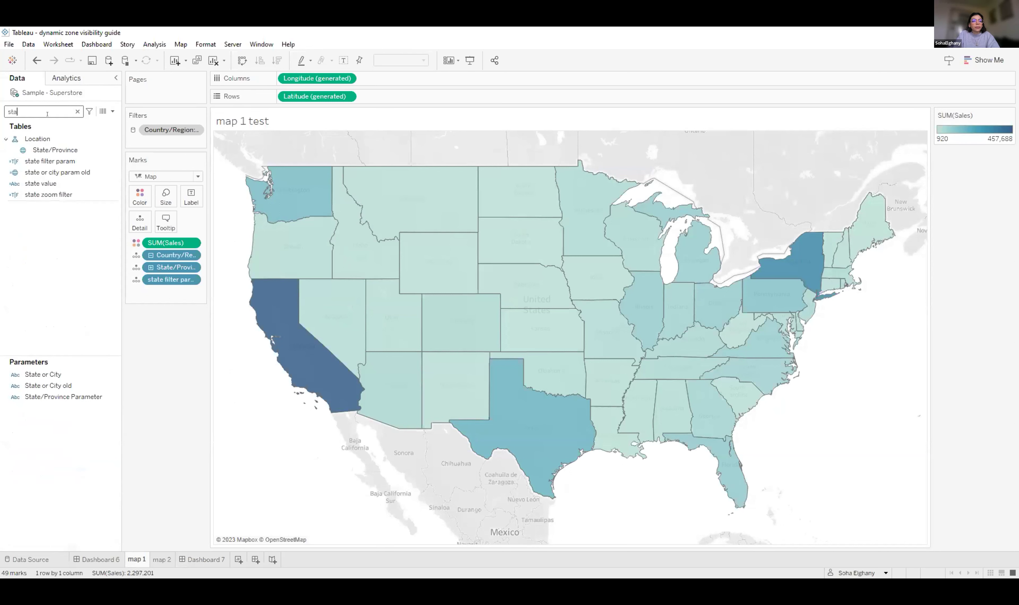
pyautogui.click(95, 183)
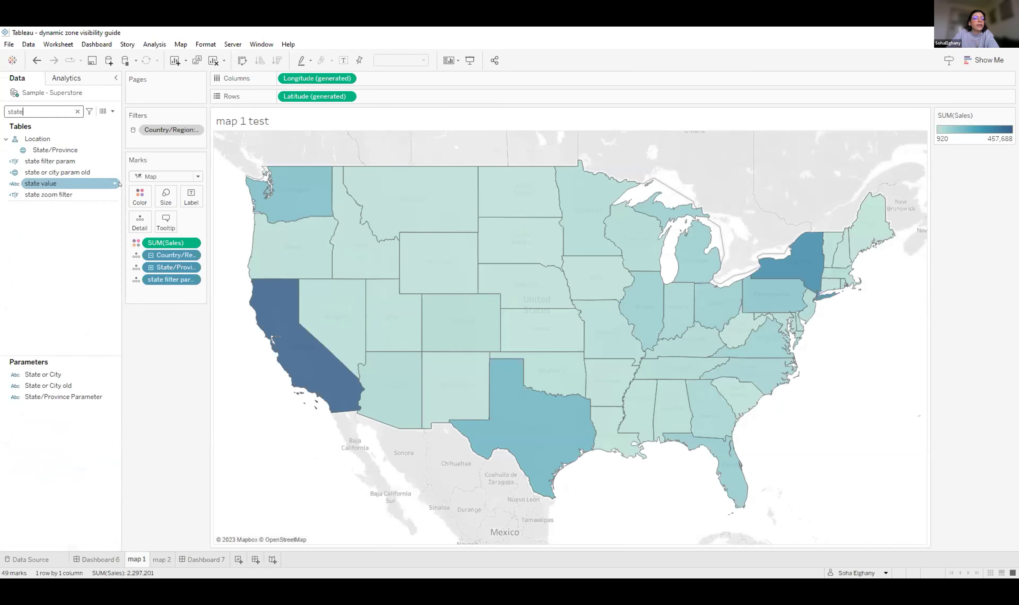
pyautogui.rightClick(115, 150)
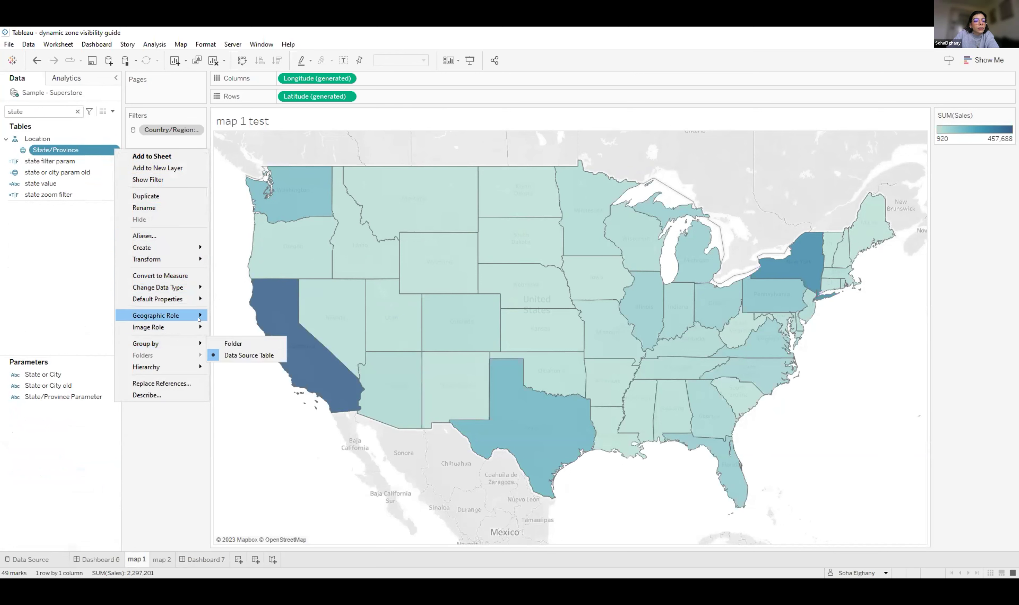
pyautogui.click(61, 327)
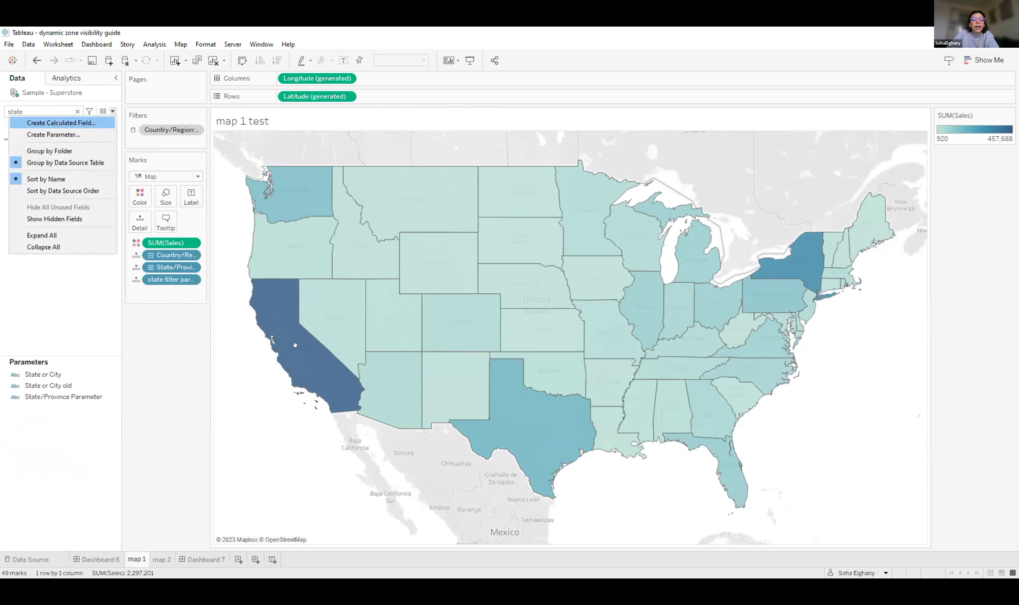
pyautogui.click(62, 123)
pyautogui.press('Escape')
pyautogui.click(113, 111)
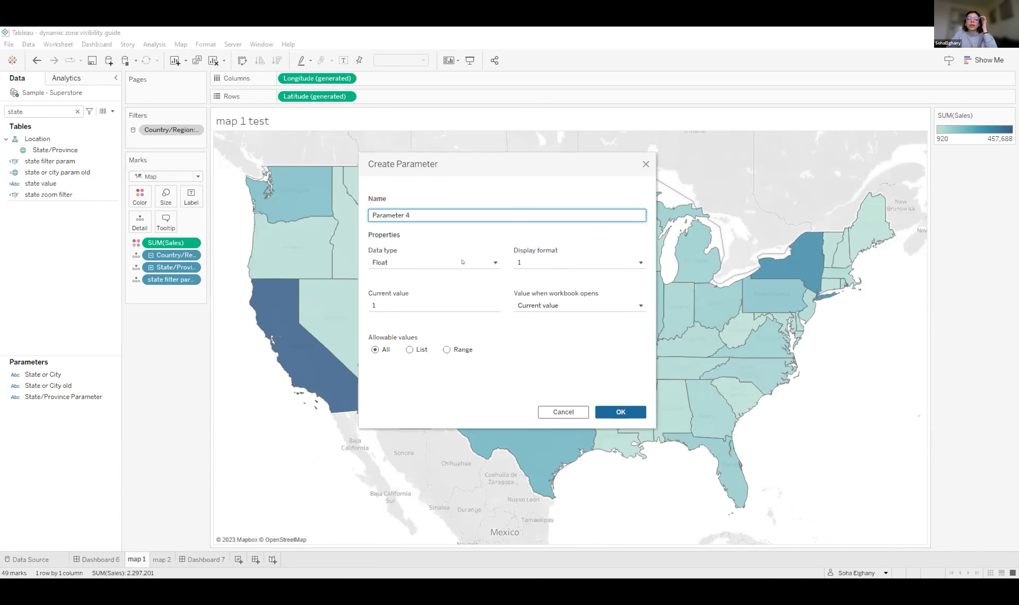
pyautogui.tripleClick(429, 209)
pyautogui.write('state param')
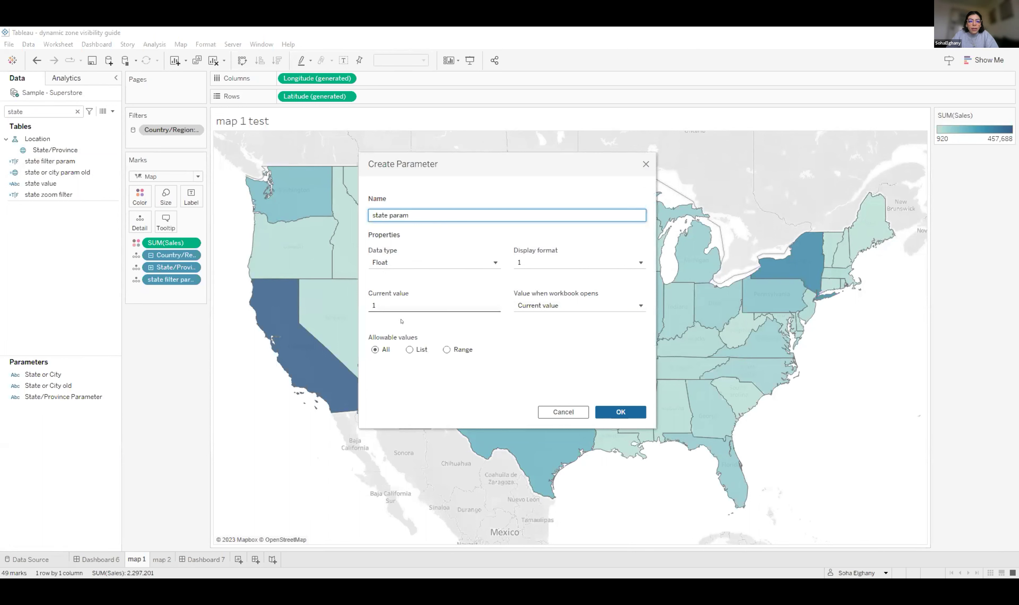
pyautogui.click(409, 349)
pyautogui.click(597, 397)
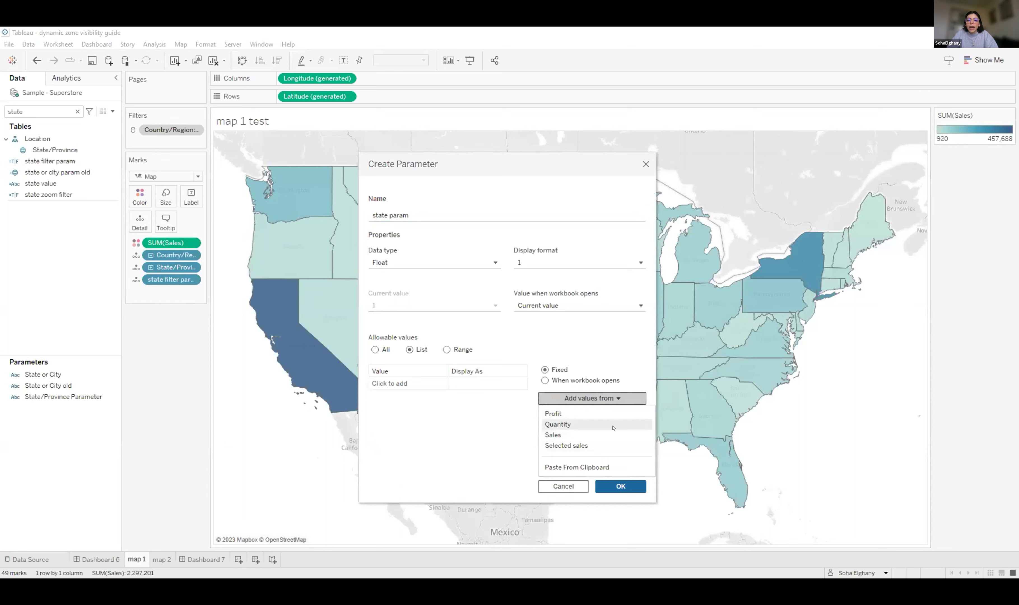
pyautogui.click(434, 263)
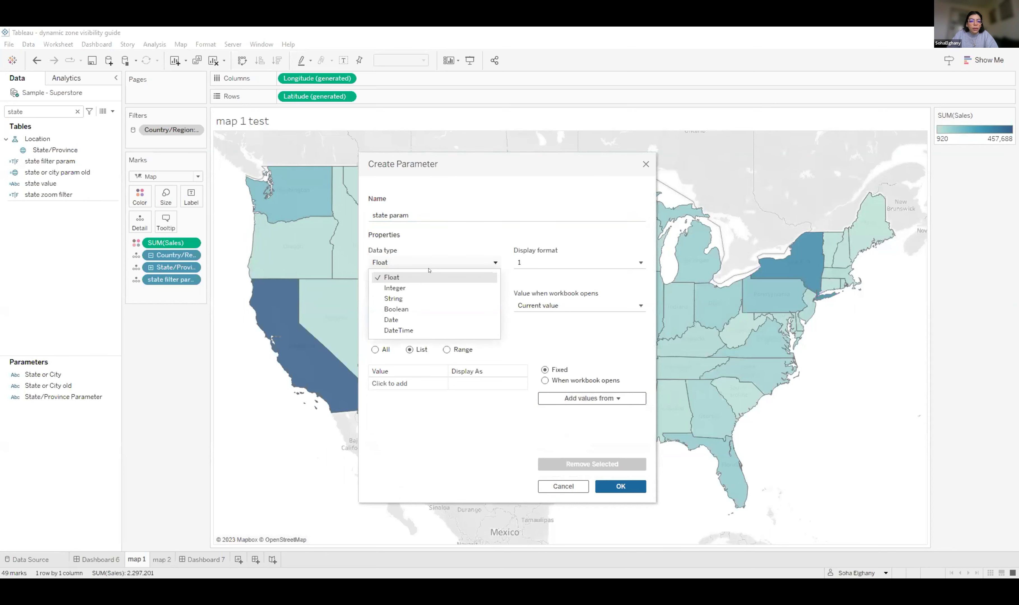
pyautogui.click(418, 296)
pyautogui.click(581, 400)
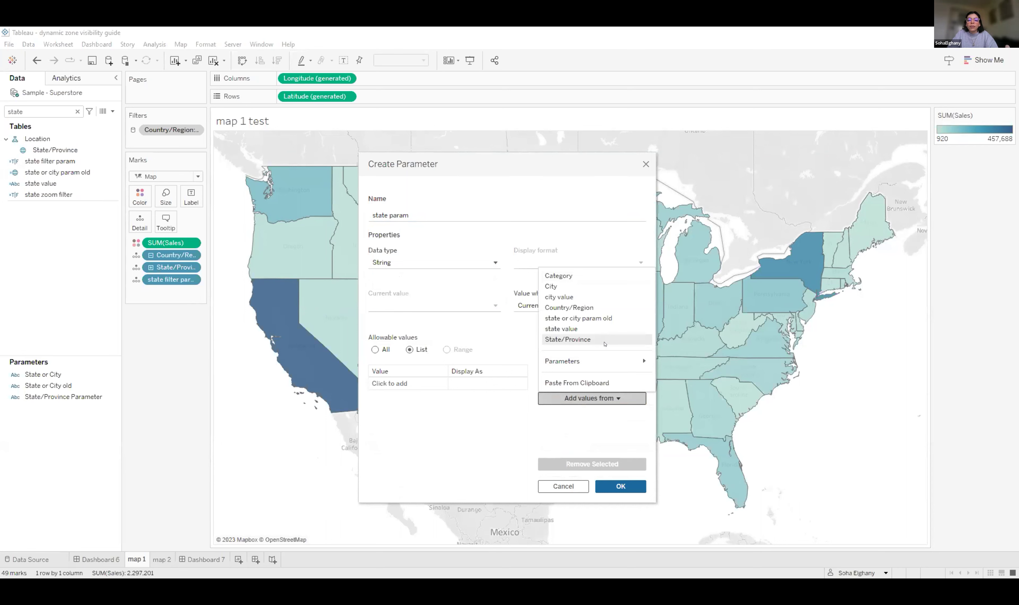
pyautogui.click(644, 164)
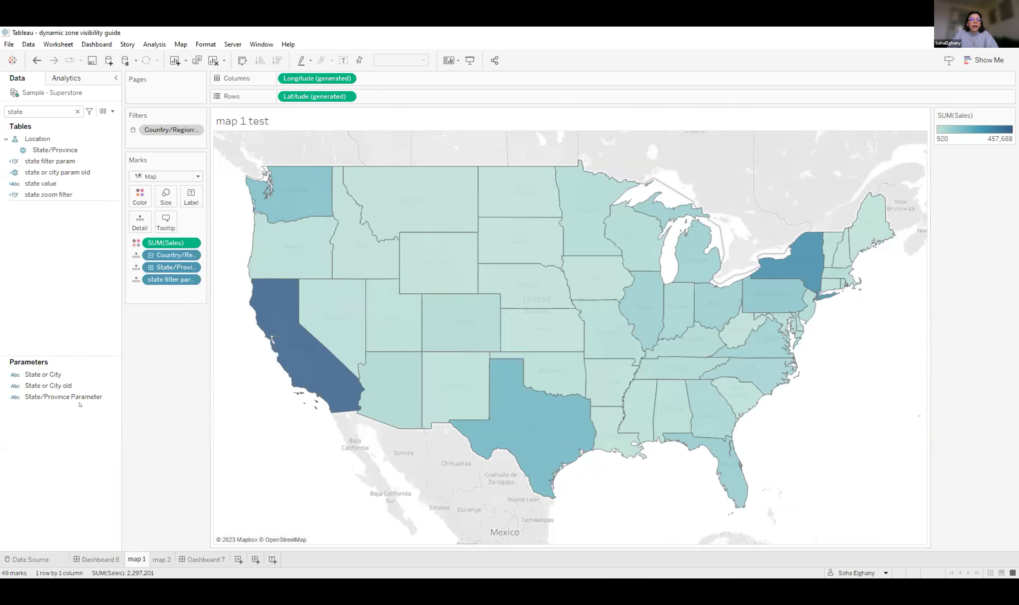
# Step: Return to Dashboard 7 and open its list of actions
pyautogui.click(73, 396)
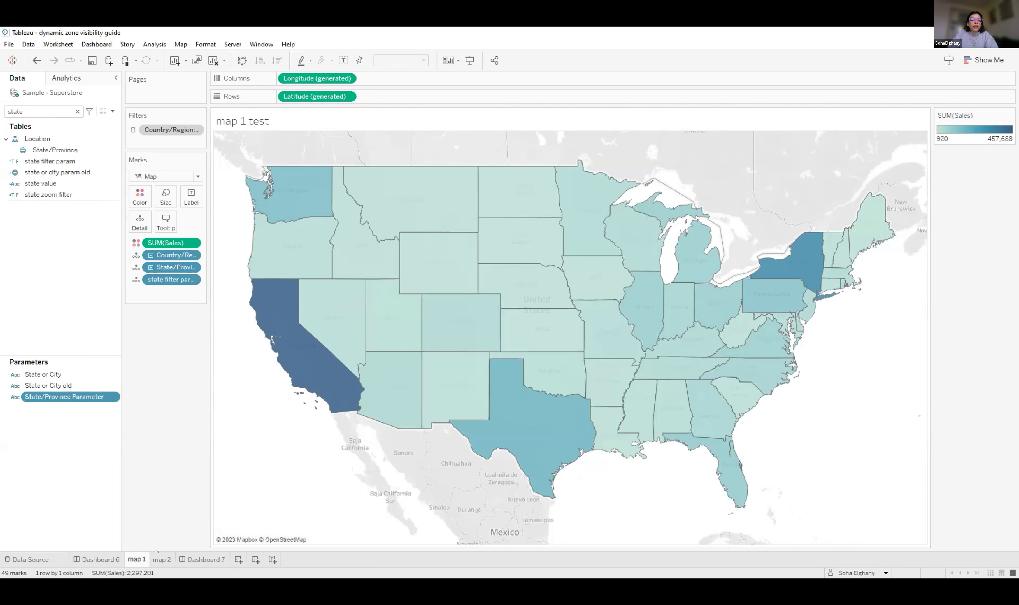
pyautogui.click(198, 559)
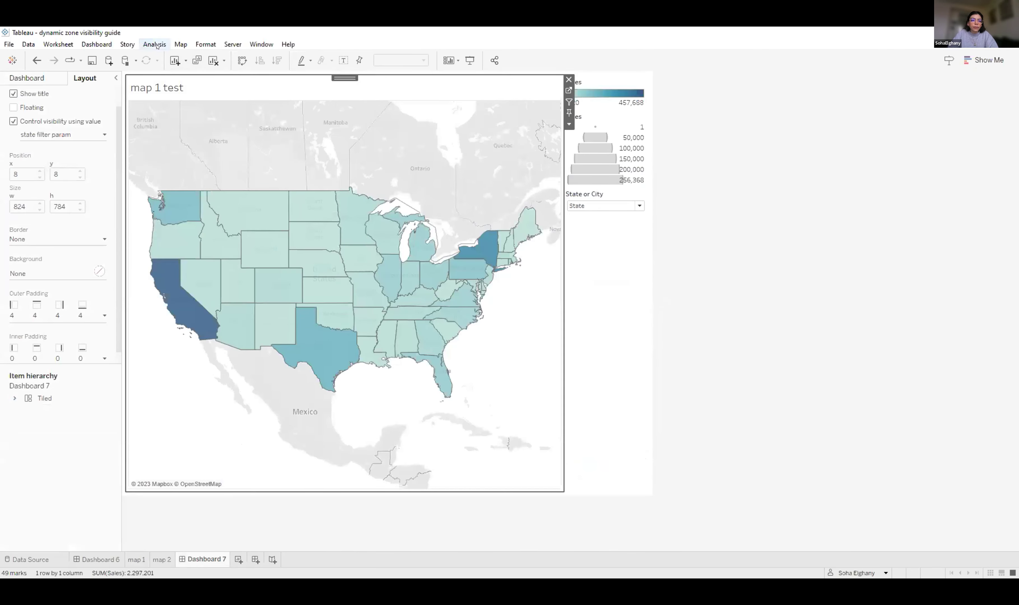
pyautogui.click(96, 44)
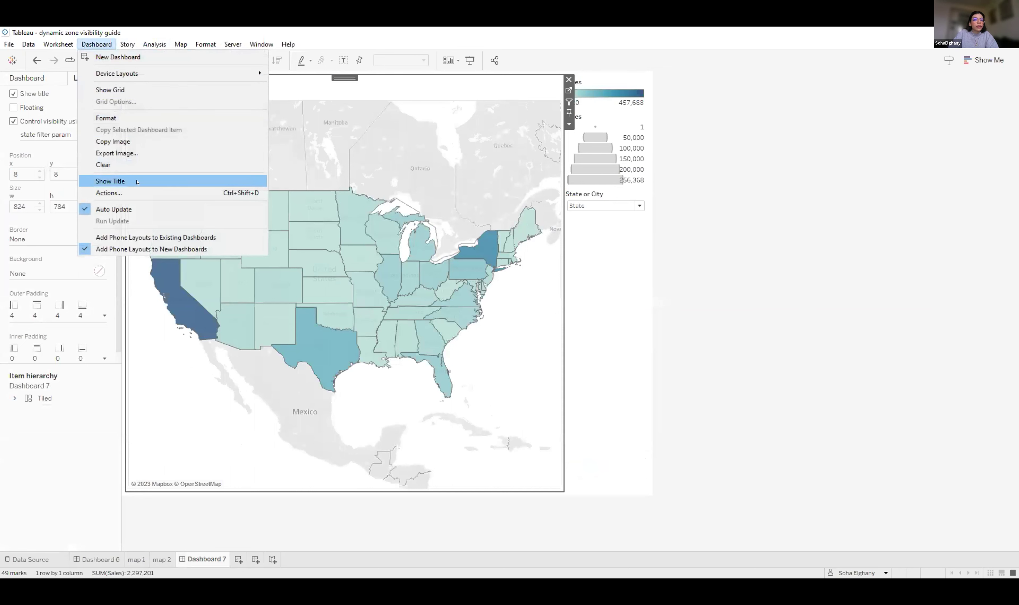
pyautogui.click(138, 191)
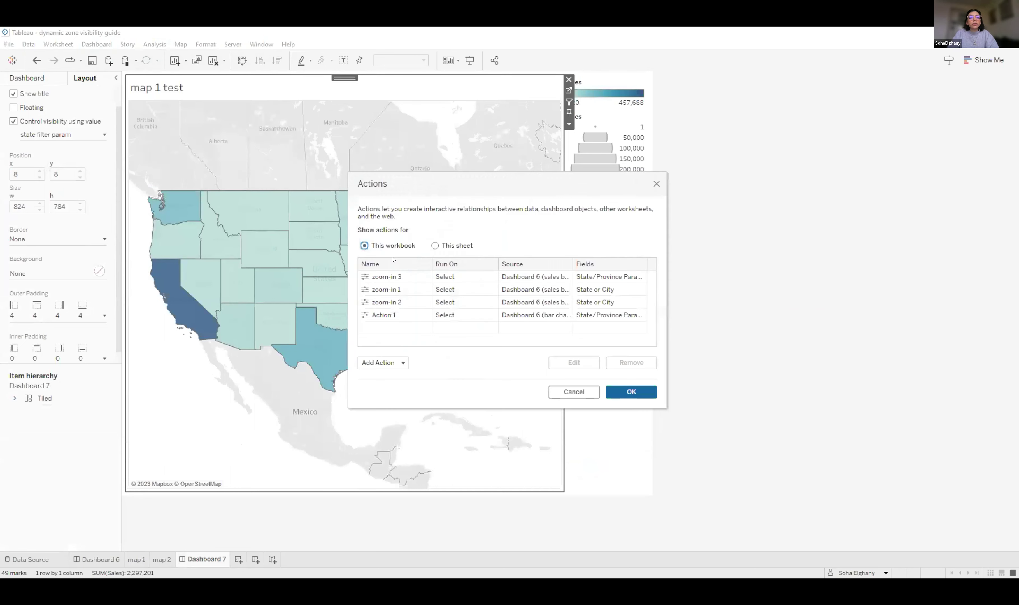
# Step: Add a change-parameter action named "zoomin part 1" with only map 1 of Dashboard 7 as its source sheet
pyautogui.click(401, 363)
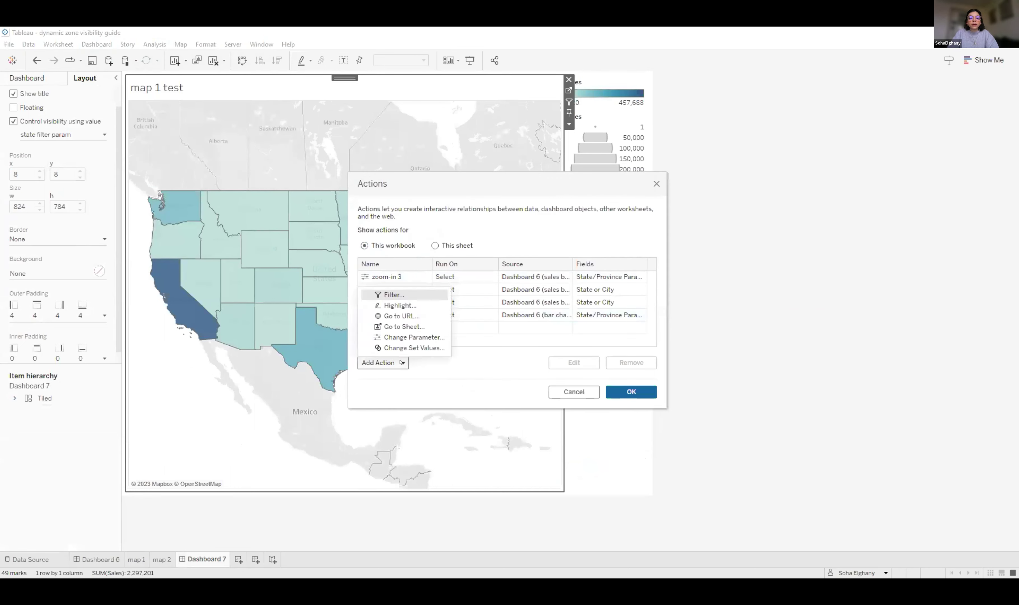
pyautogui.click(477, 376)
pyautogui.click(393, 363)
pyautogui.click(398, 364)
pyautogui.click(397, 364)
pyautogui.click(394, 337)
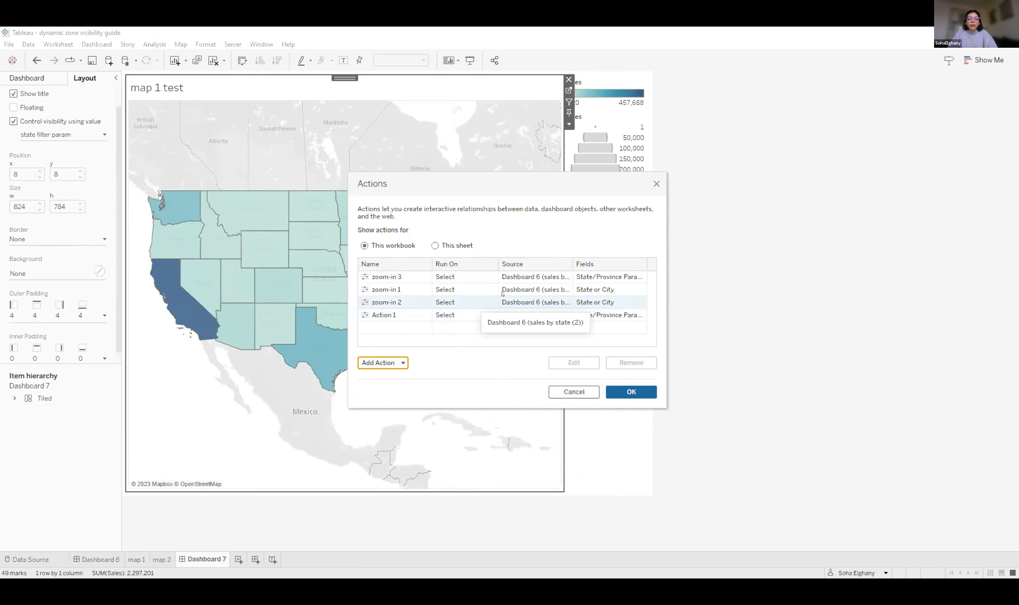
pyautogui.write('z')
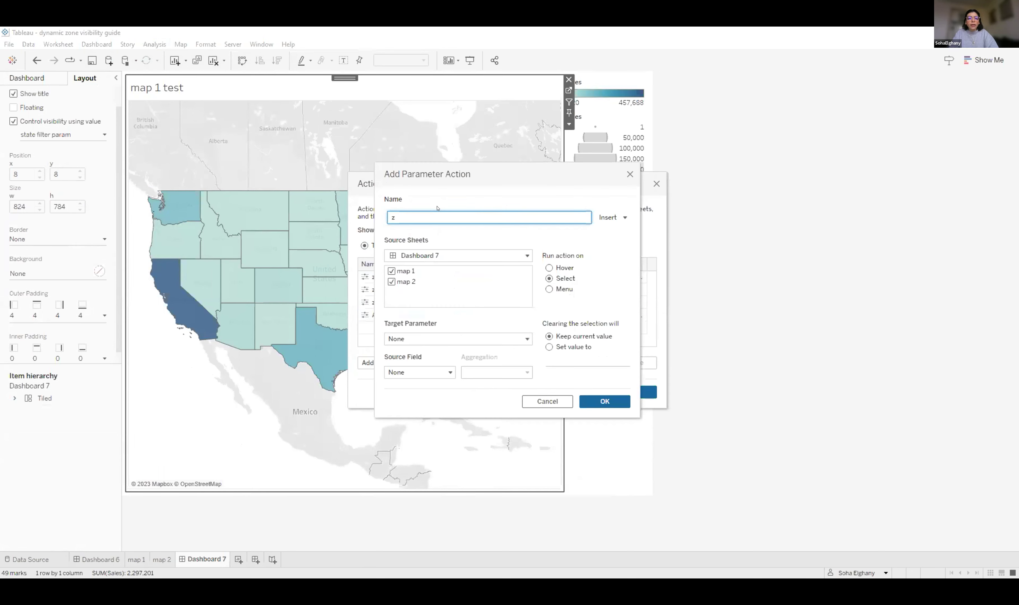
pyautogui.write('oomin')
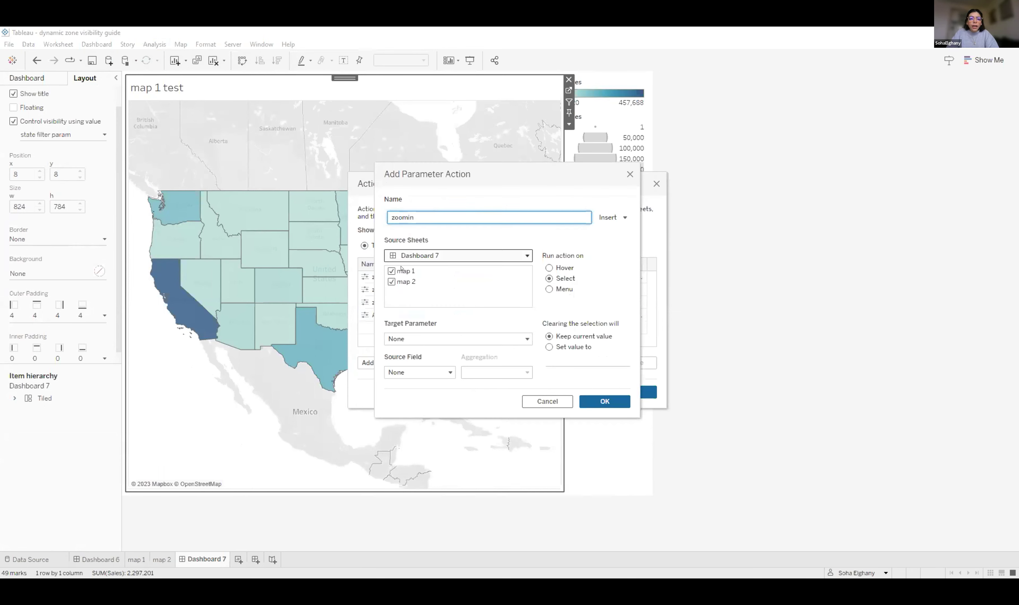
pyautogui.click(420, 338)
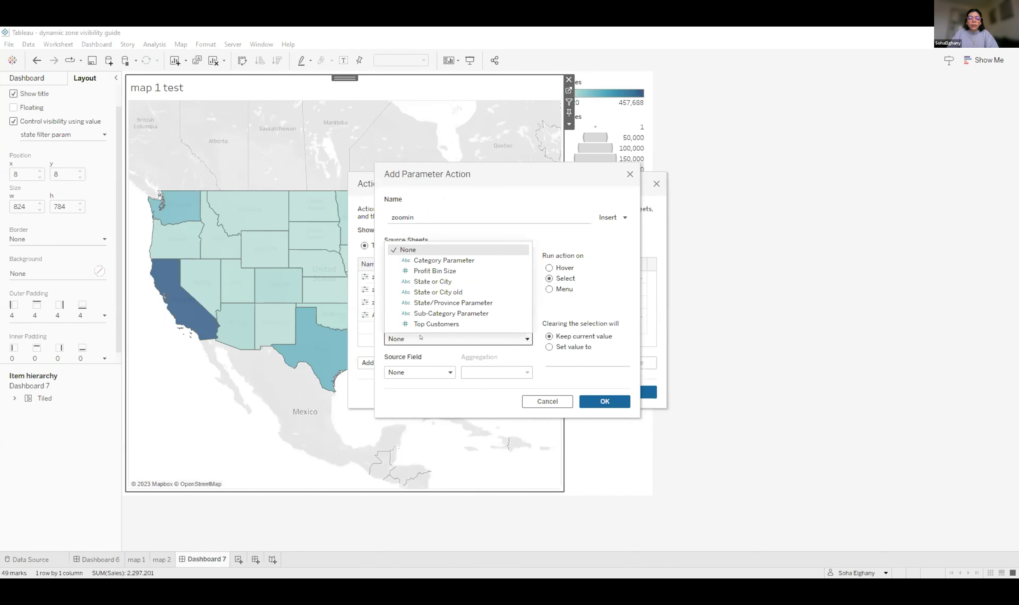
pyautogui.doubleClick(414, 212)
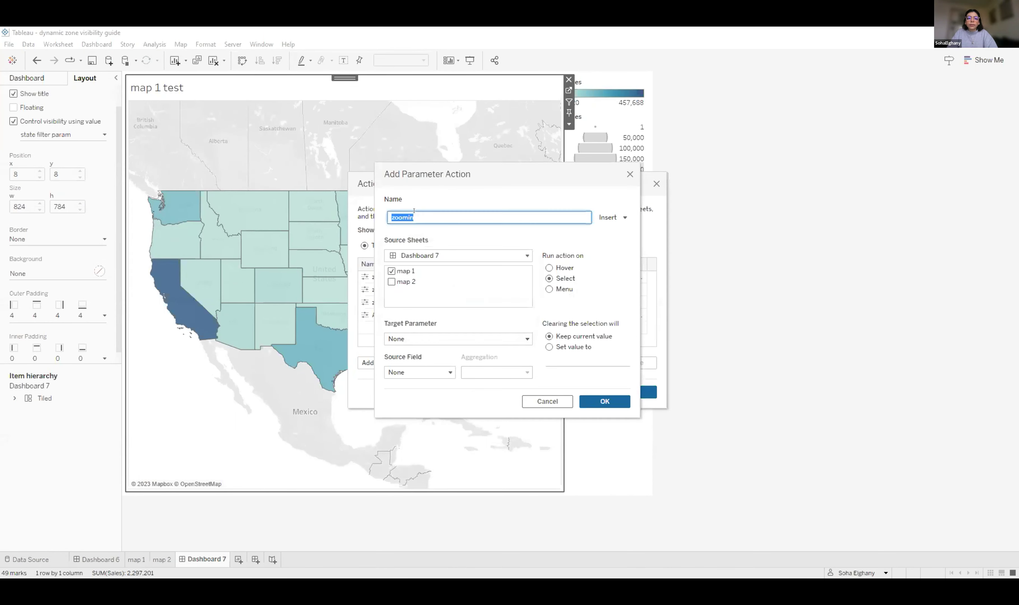
pyautogui.click(414, 212)
pyautogui.write('part 1')
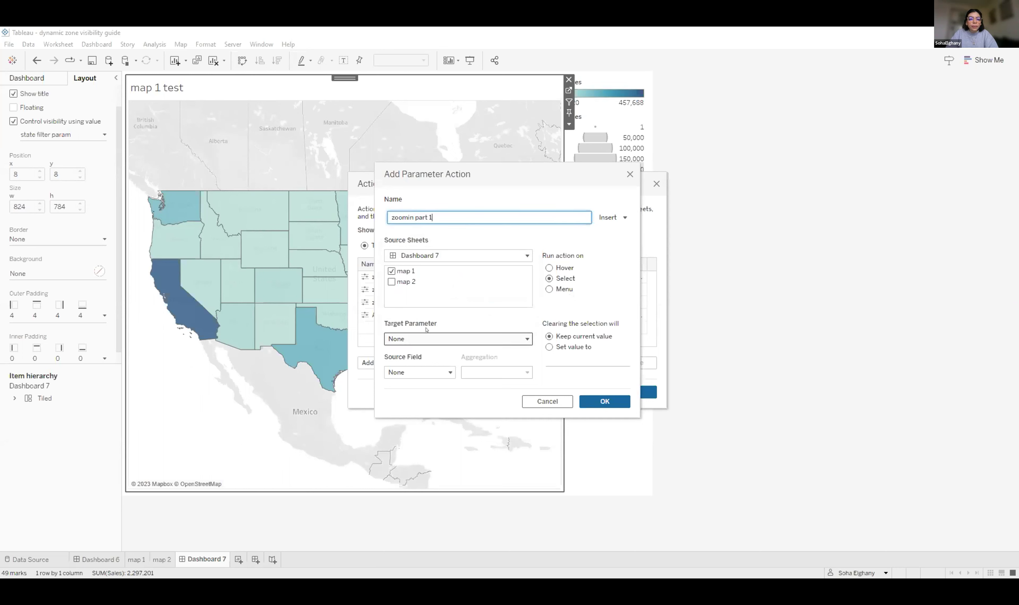
# Step: Target the State or City parameter in the zoomin part 1 action with State/Province as the source field, and save the action
pyautogui.click(428, 337)
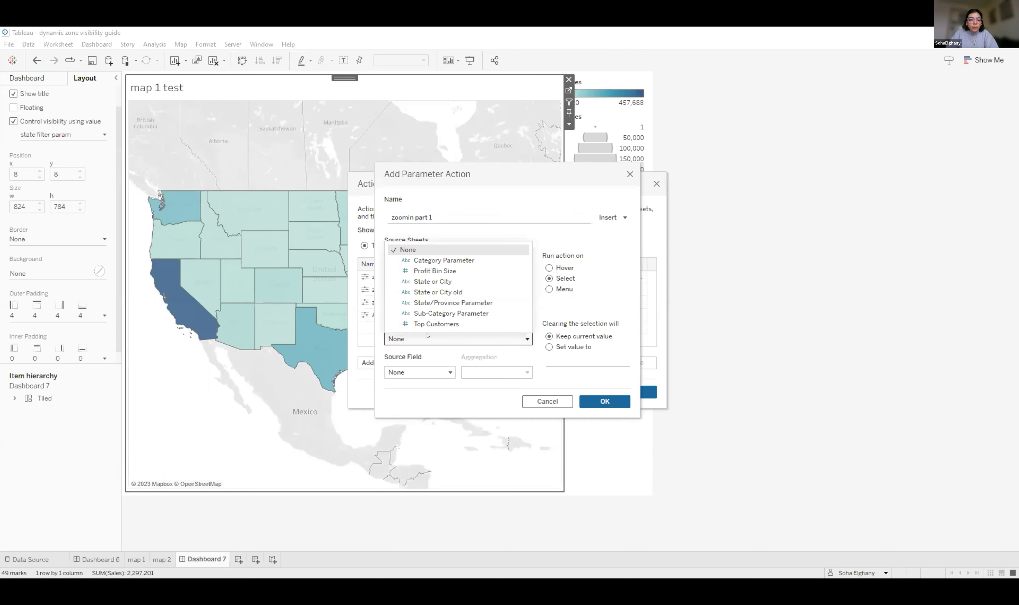
pyautogui.click(452, 281)
pyautogui.click(435, 372)
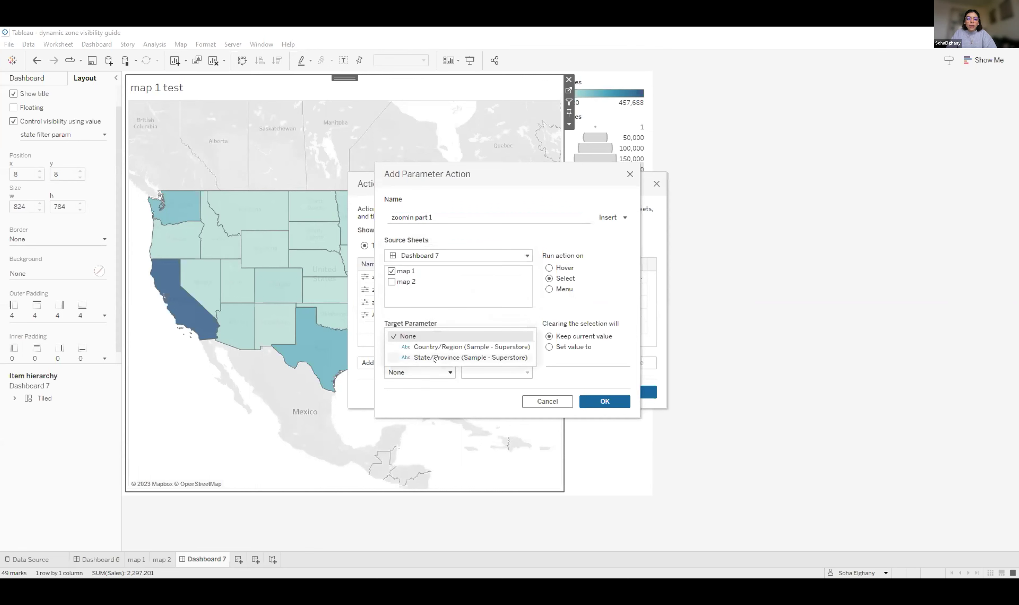
pyautogui.click(434, 357)
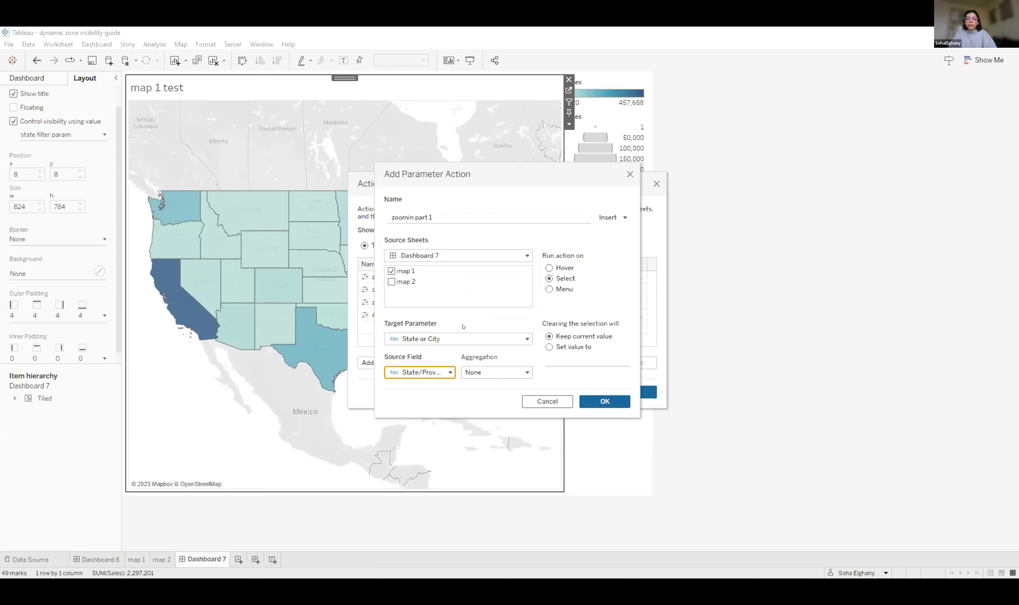
pyautogui.click(598, 402)
# Step: Add a change-parameter action named "zoomin part 2" with only map 2 of Dashboard 7 as its source sheet
pyautogui.click(402, 362)
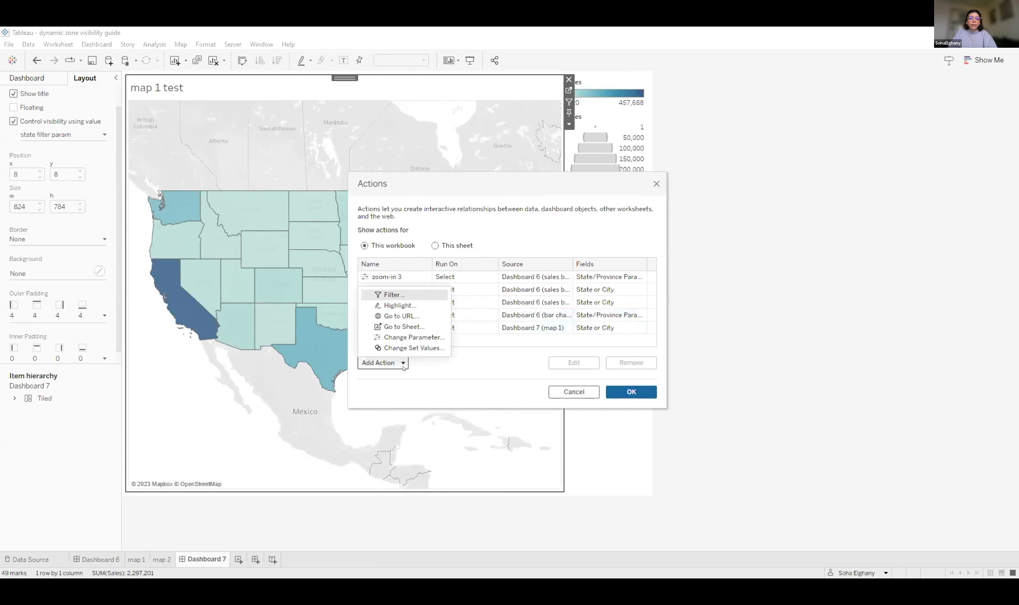
pyautogui.press('Escape')
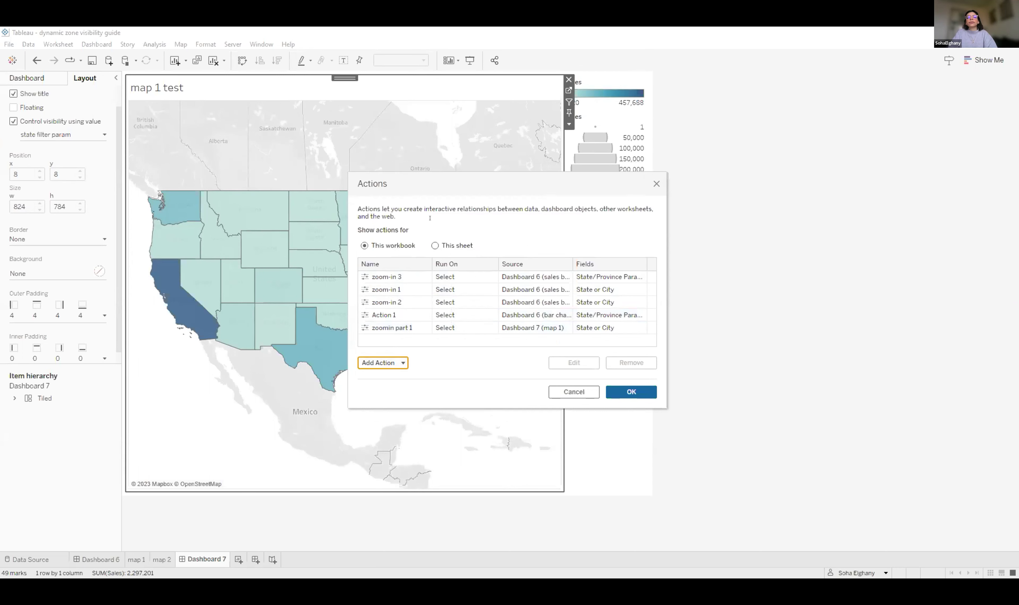
pyautogui.write('zoomi')
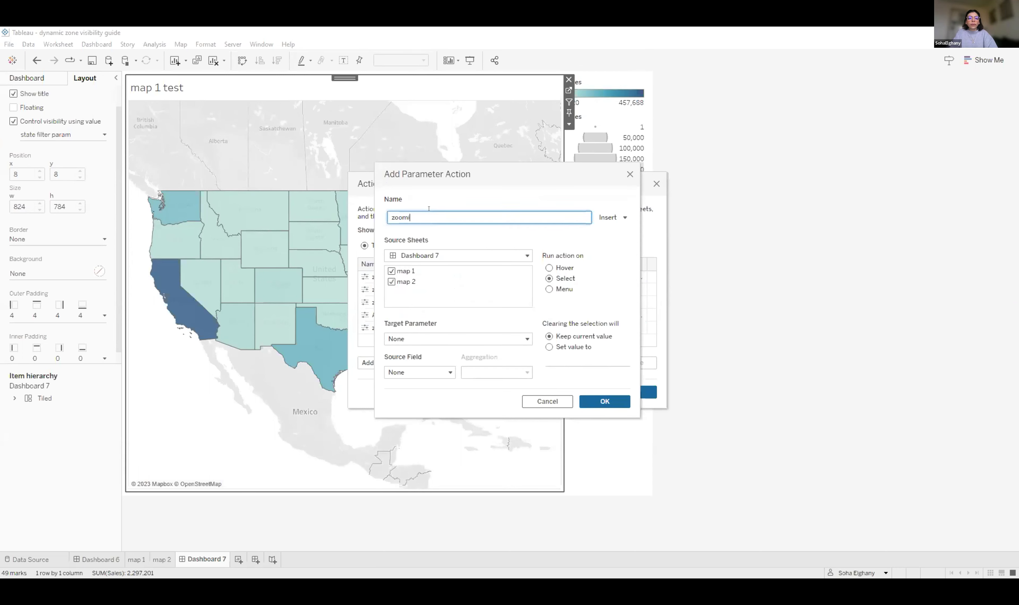
pyautogui.write('n part 2')
pyautogui.click(391, 271)
# Step: Target the State or City parameter in the zoomin part 2 action with City as the source field, and save the action
pyautogui.click(411, 338)
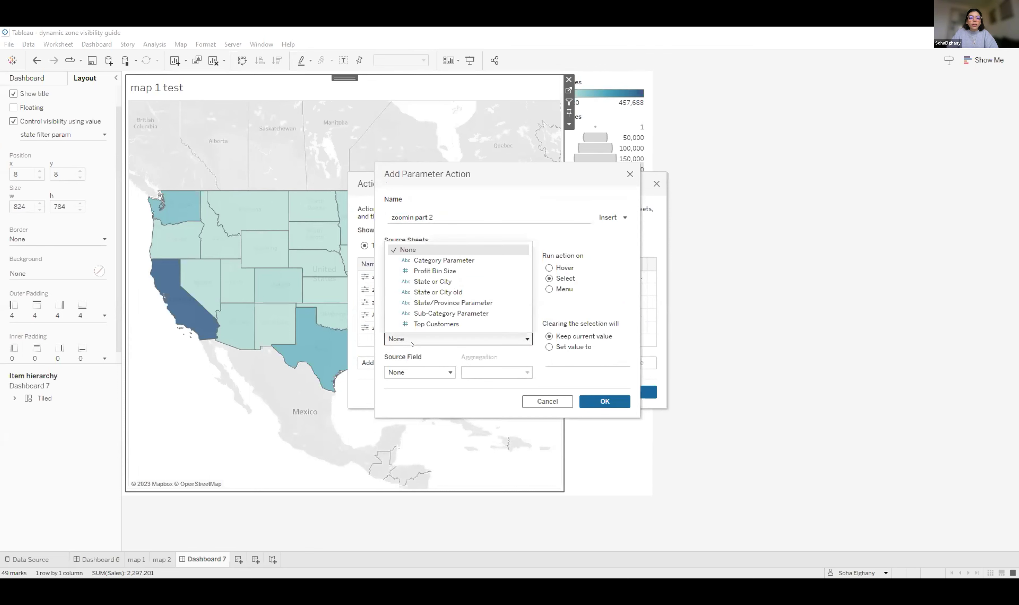
pyautogui.click(442, 282)
pyautogui.click(417, 372)
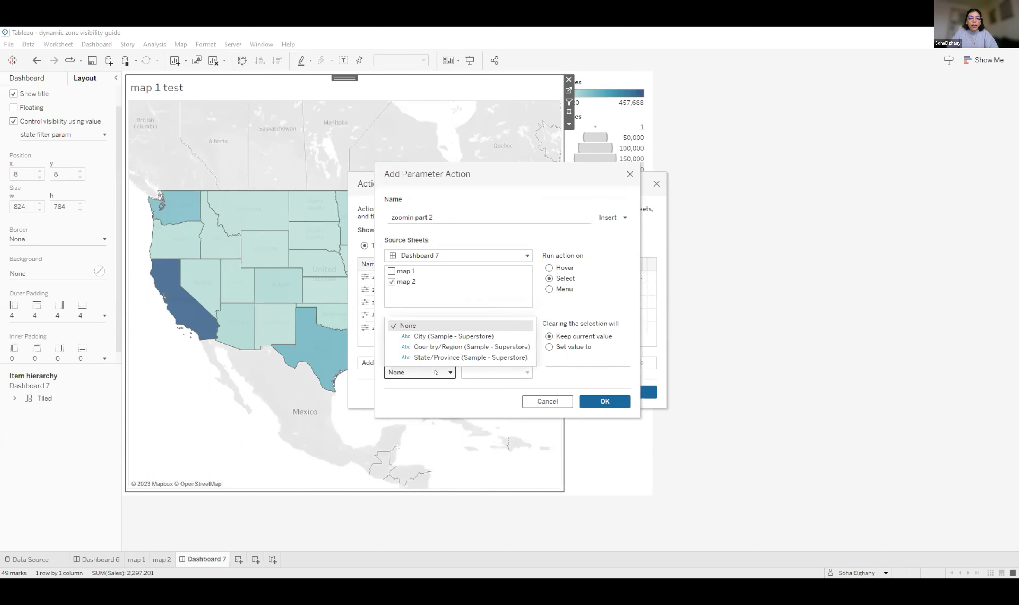
pyautogui.click(426, 336)
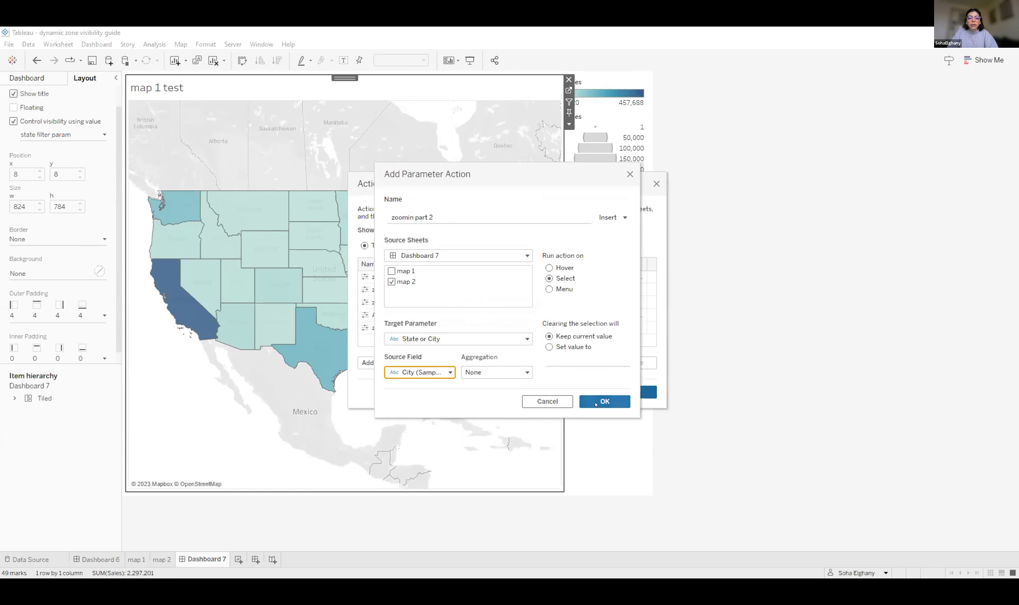
pyautogui.press('Return')
# Step: Add a change-parameter action named "zoomin part 3" with only map 1 of Dashboard 7 as its source sheet
pyautogui.click(403, 363)
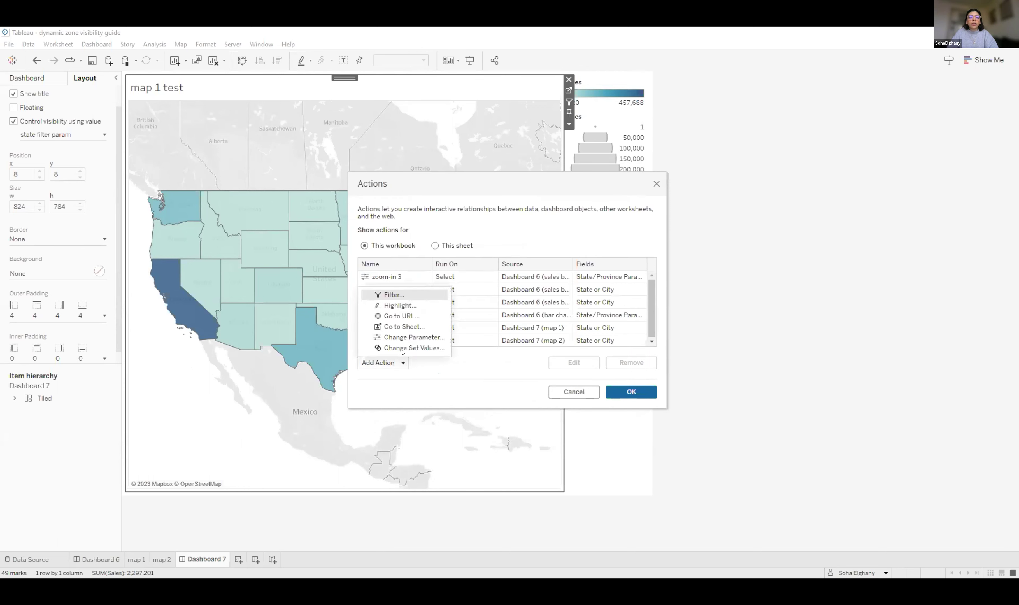
pyautogui.click(409, 346)
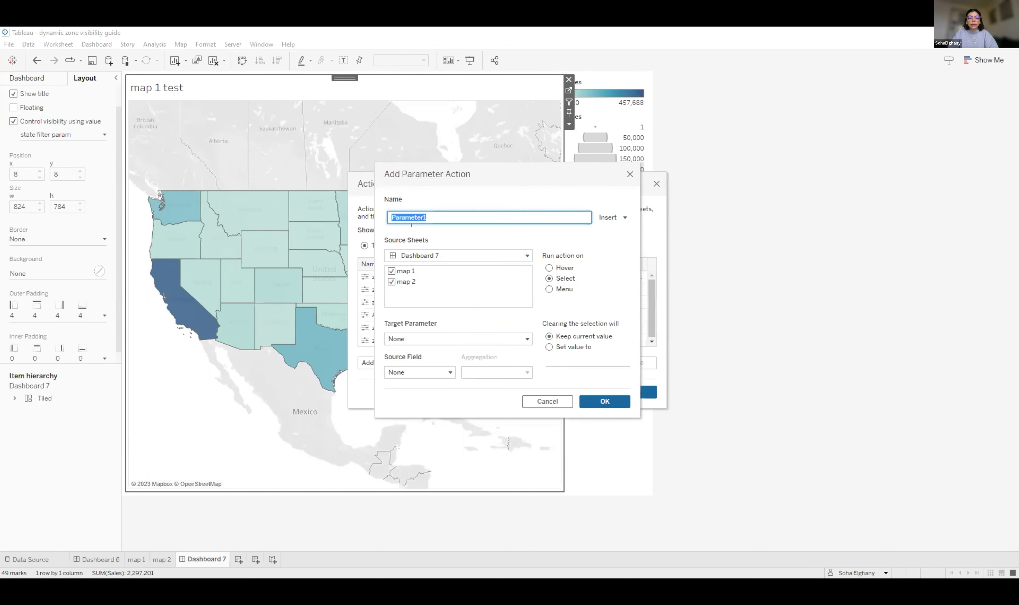
pyautogui.write('zoomin part 3')
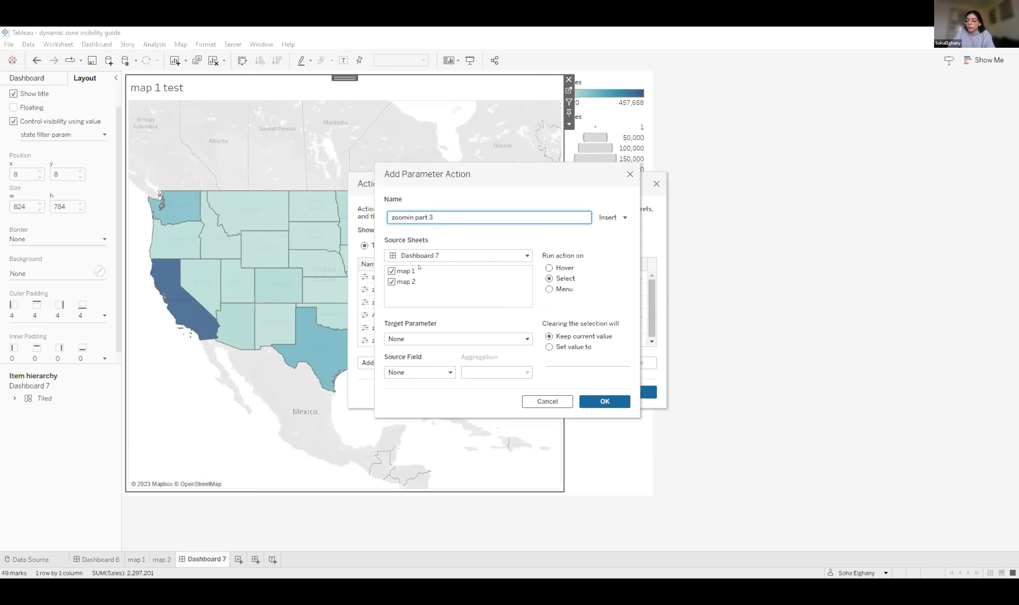
pyautogui.click(391, 282)
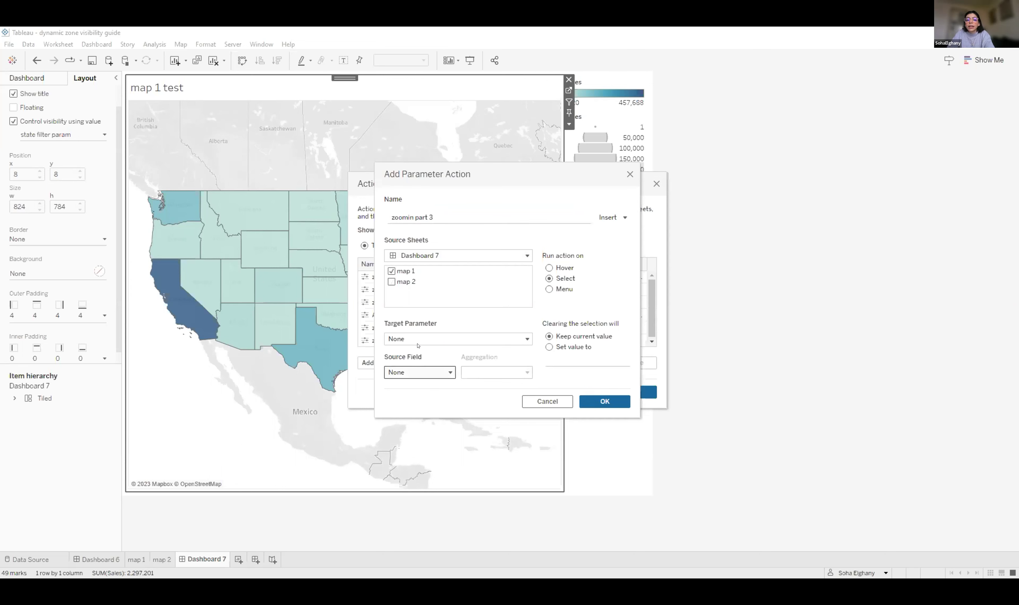
# Step: Target the State/Province Parameter in the zoomin part 3 action with State/Province as the source field, and save the action
pyautogui.click(409, 338)
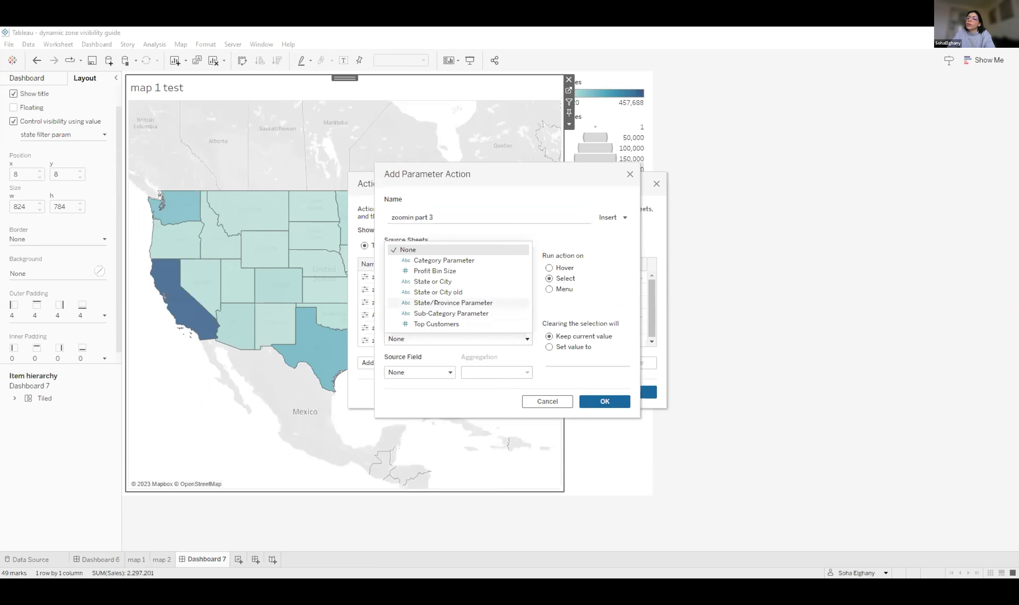
pyautogui.click(442, 304)
pyautogui.click(450, 373)
pyautogui.click(470, 357)
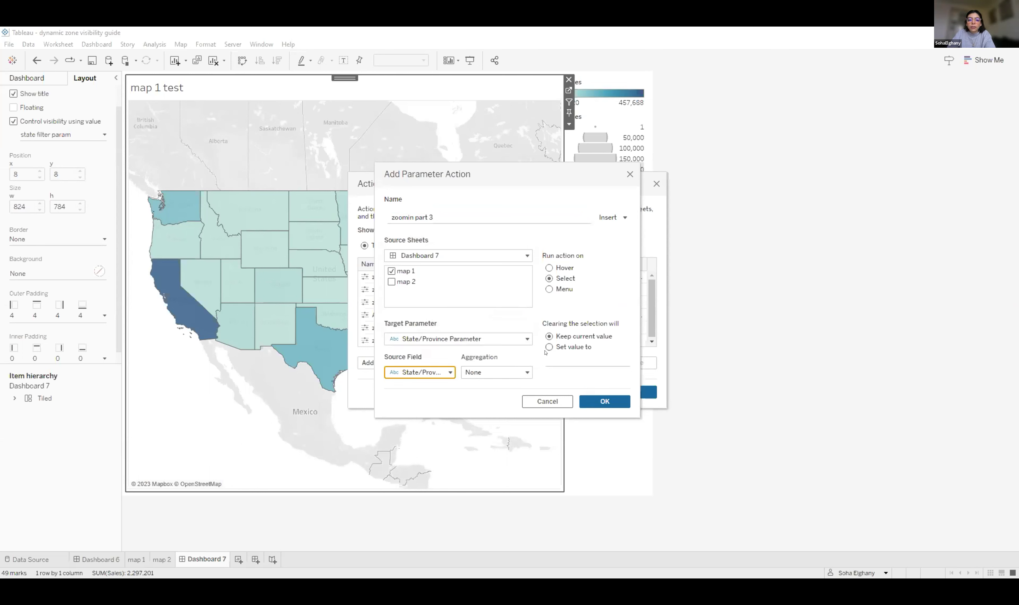
pyautogui.click(597, 397)
# Step: Apply the dashboard actions and test them by selecting and deselecting Texas on the state map
pyautogui.click(638, 394)
pyautogui.click(303, 347)
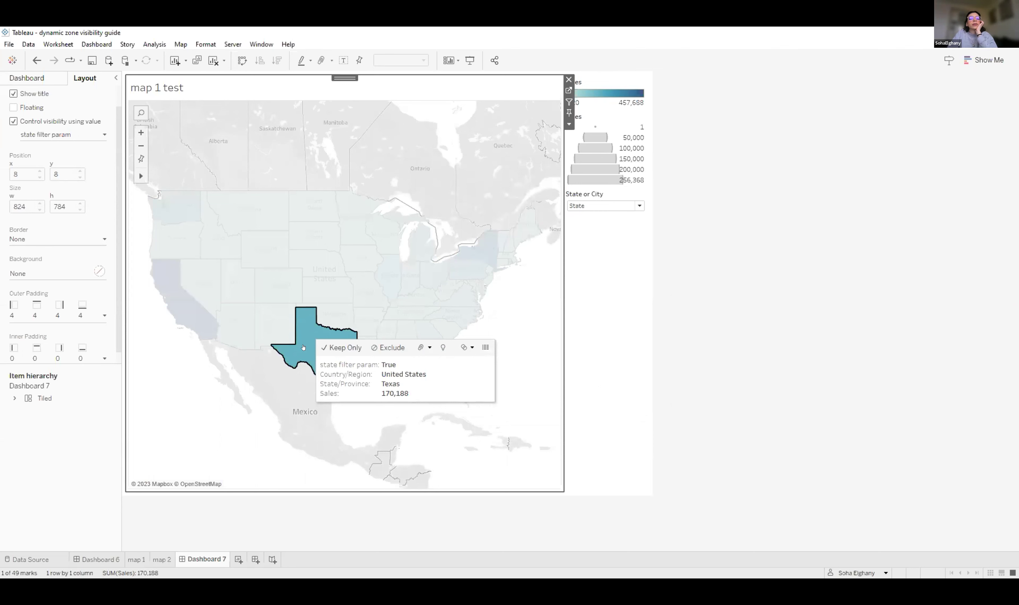
pyautogui.click(302, 346)
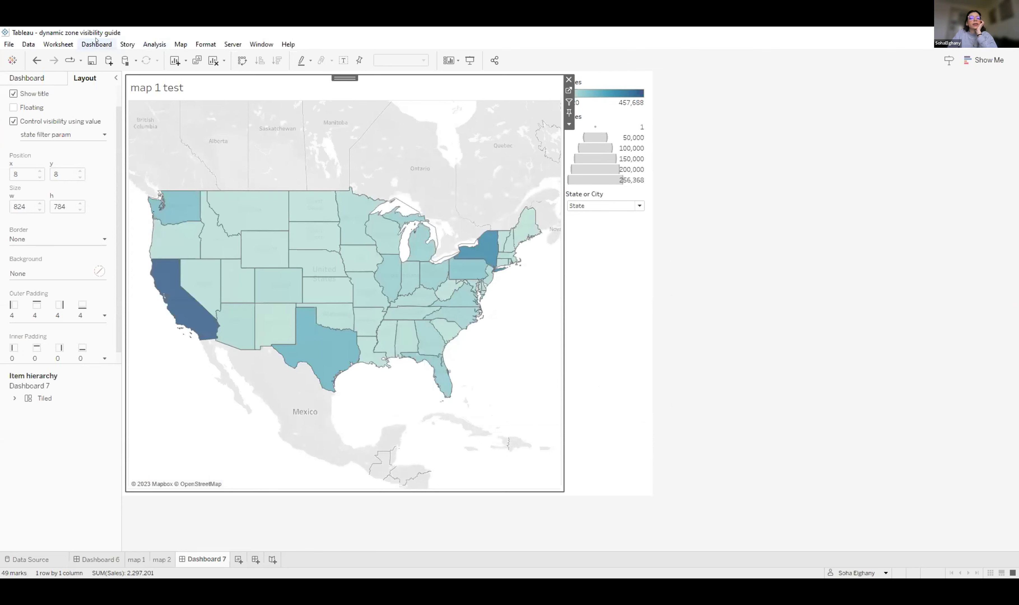
# Step: Open the dashboard's actions and examine the source sheets of the zoom-in 1 action, closing it without changes
pyautogui.click(102, 45)
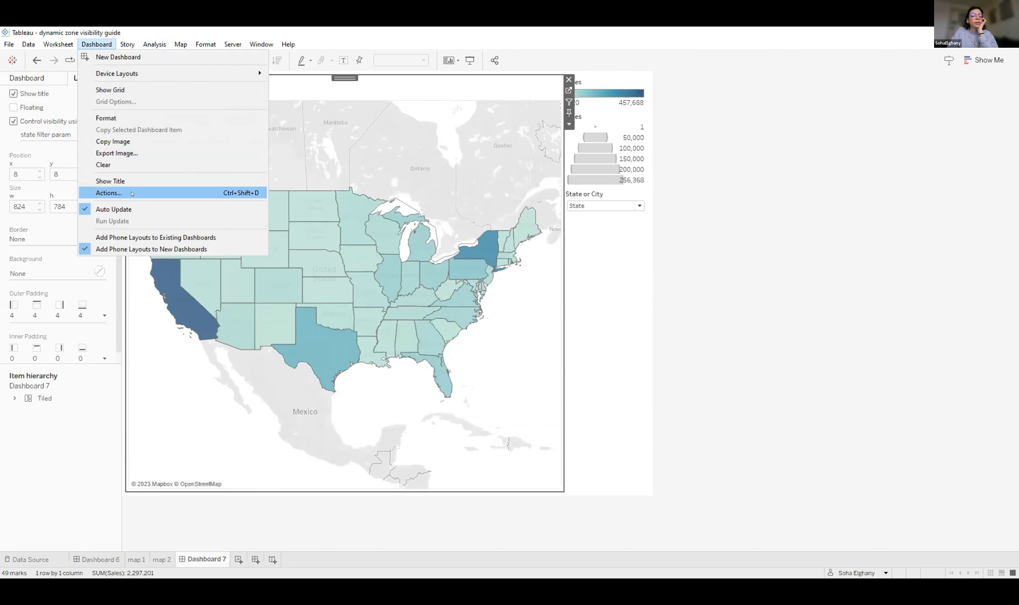
pyautogui.click(108, 193)
pyautogui.doubleClick(496, 277)
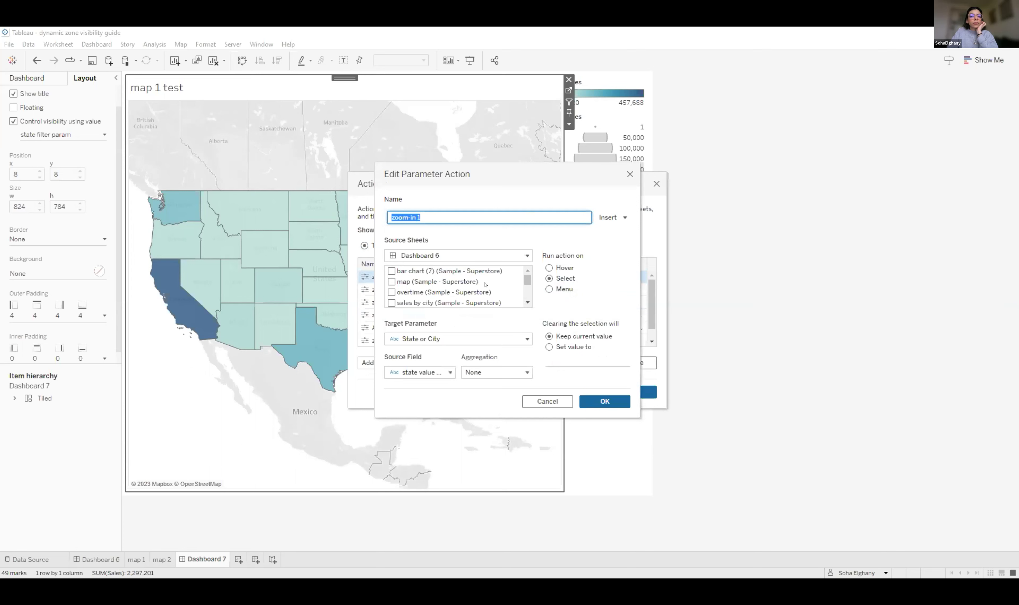
pyautogui.click(527, 302)
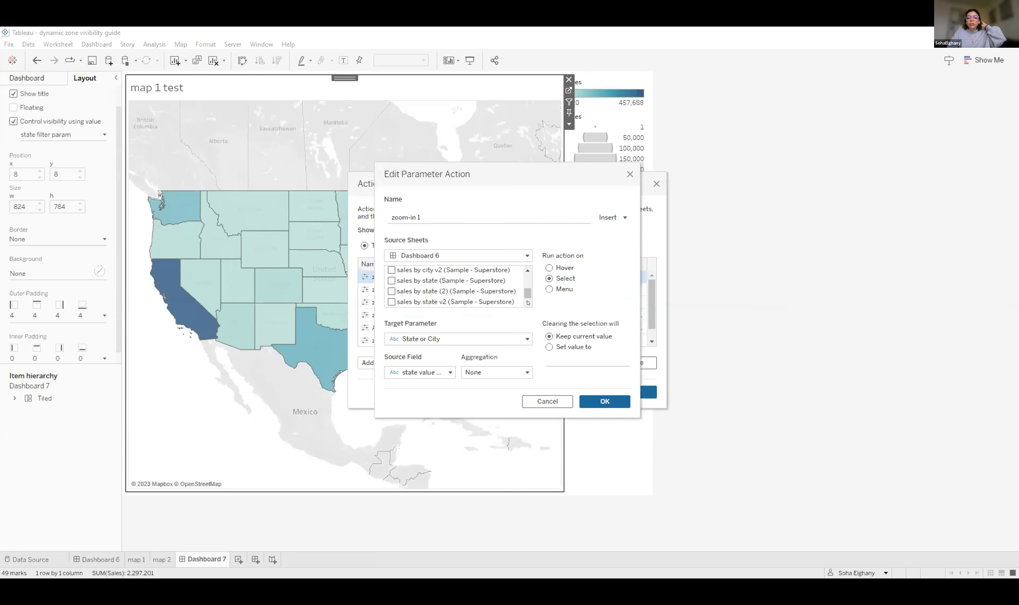
pyautogui.moveTo(528, 293); pyautogui.dragTo(527, 285)
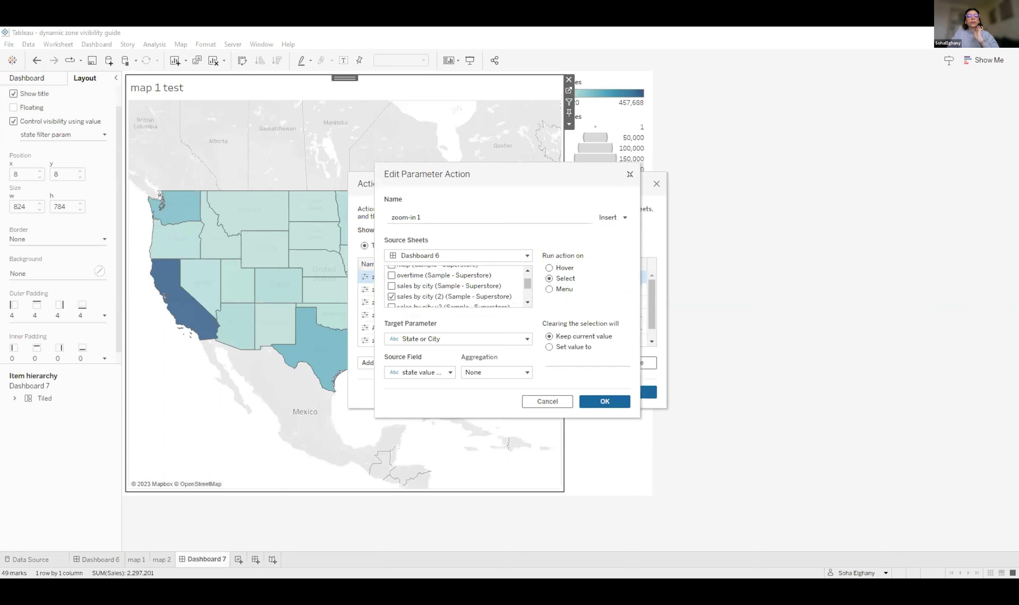
pyautogui.press('Escape')
pyautogui.click(449, 287)
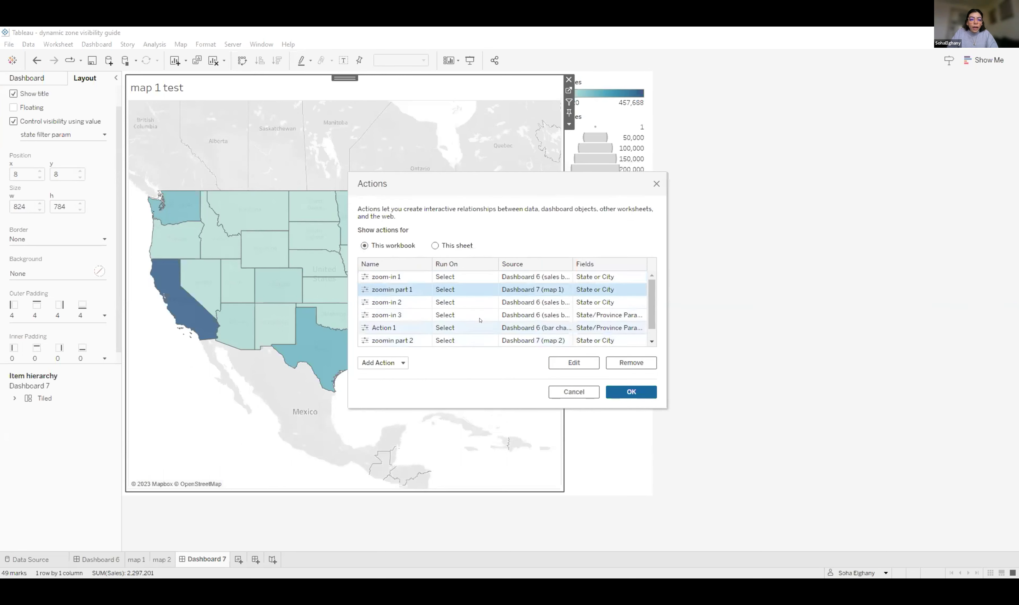
pyautogui.click(564, 361)
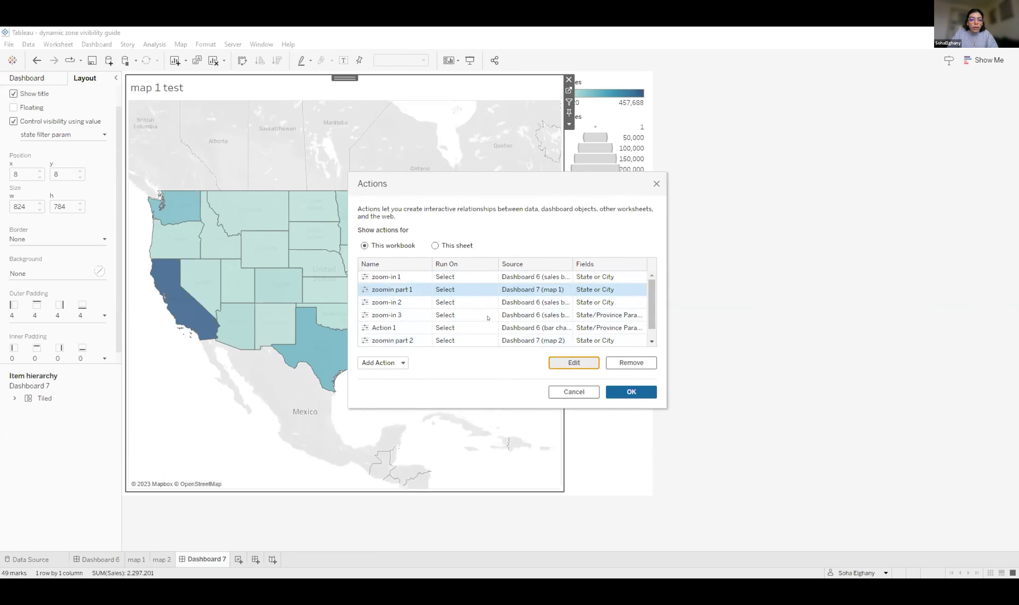
pyautogui.doubleClick(462, 292)
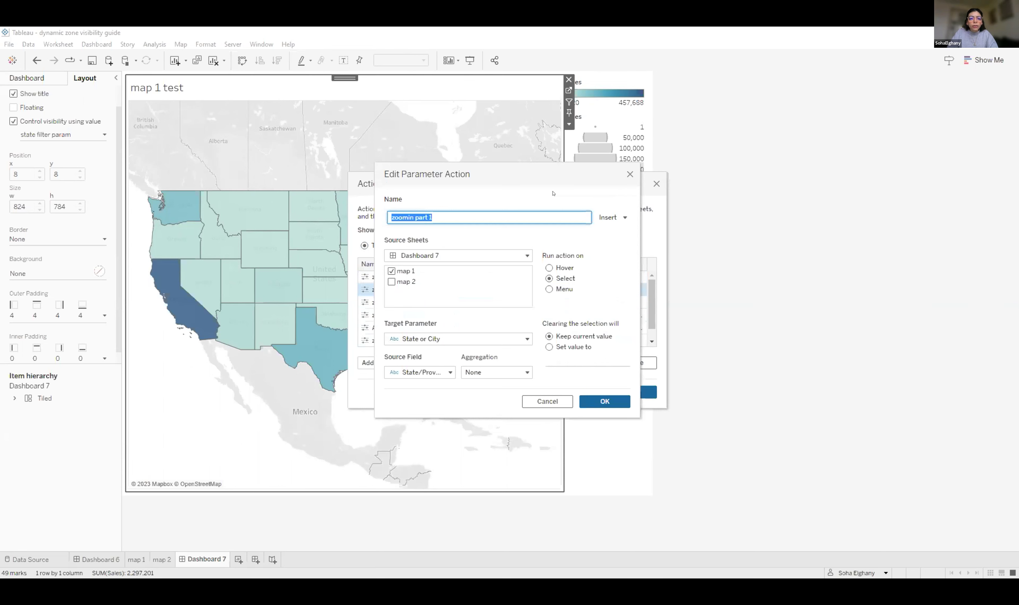
pyautogui.click(408, 271)
pyautogui.click(408, 281)
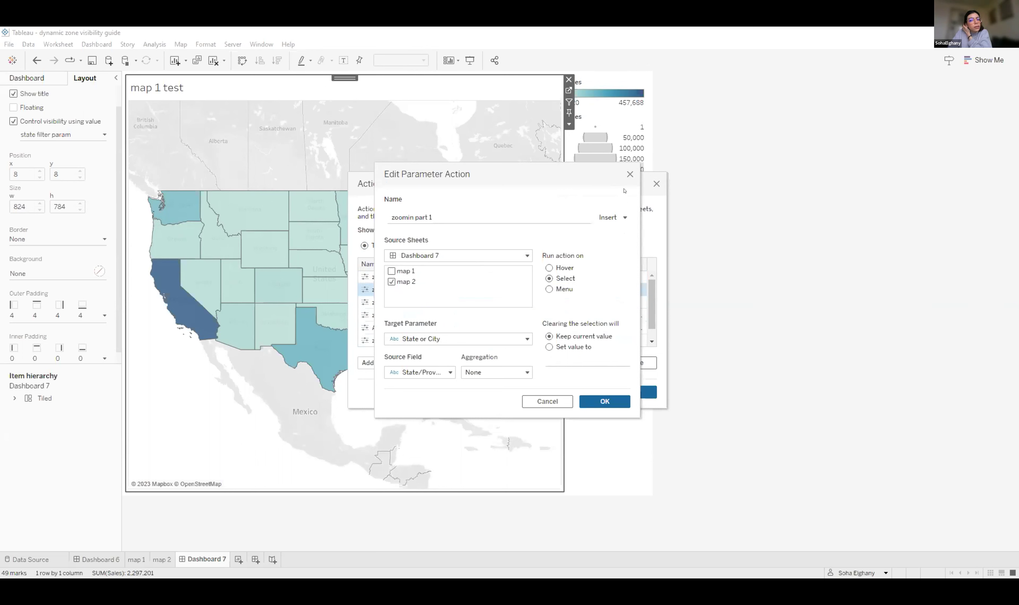
pyautogui.click(630, 174)
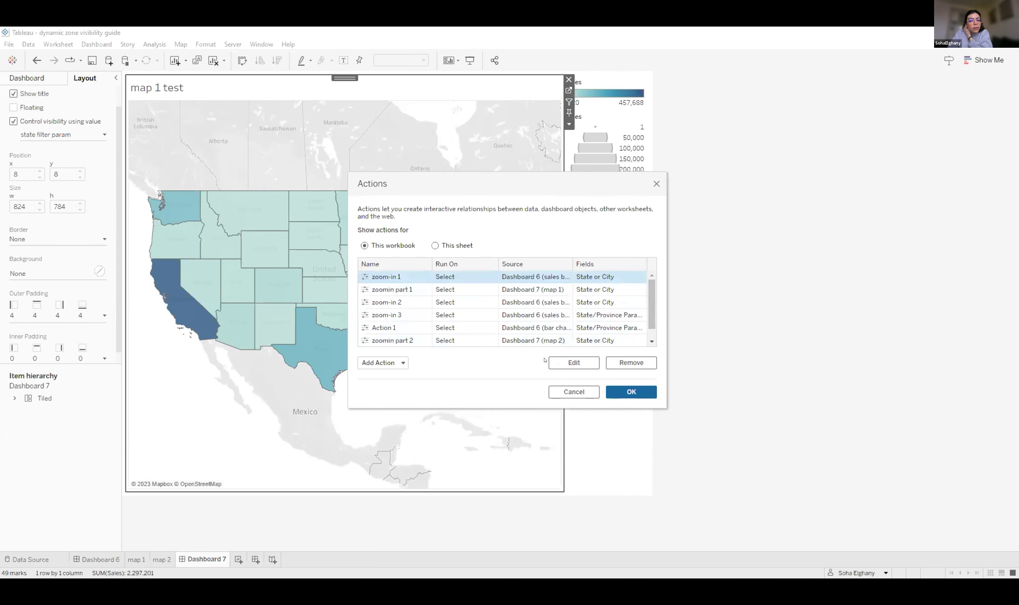
# Step: Reopen the zoom-in 1 action and check which Dashboard 6 sheet it uses as its source
pyautogui.doubleClick(477, 277)
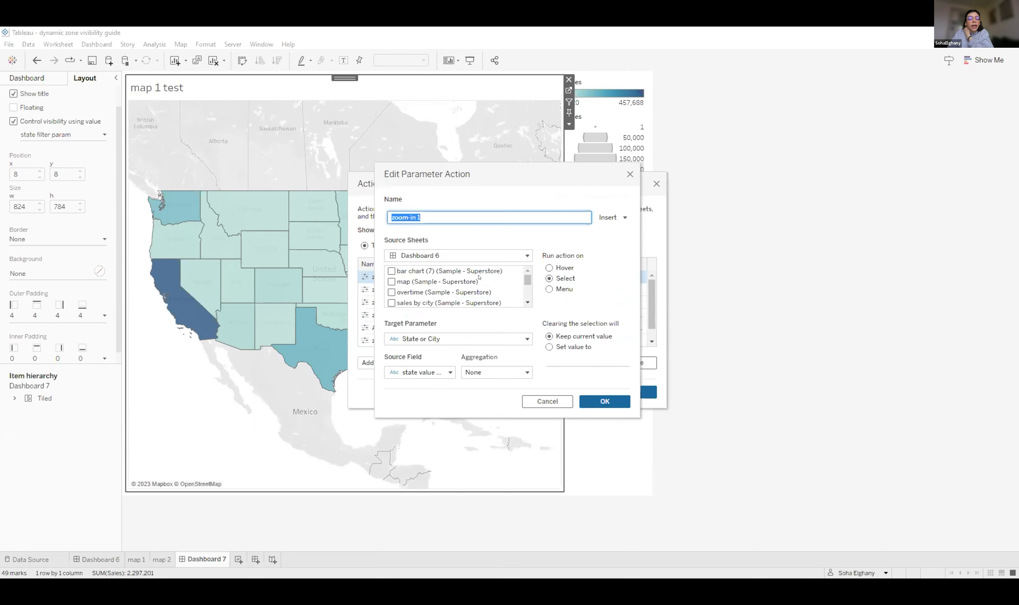
pyautogui.scroll(-3, 496, 285)
pyautogui.click(479, 285)
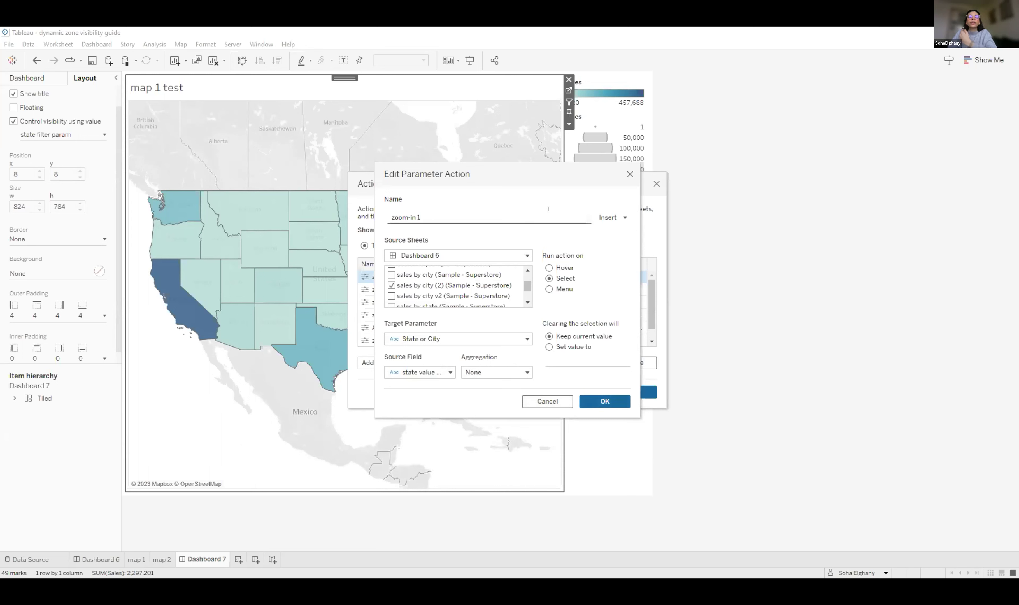
pyautogui.click(526, 255)
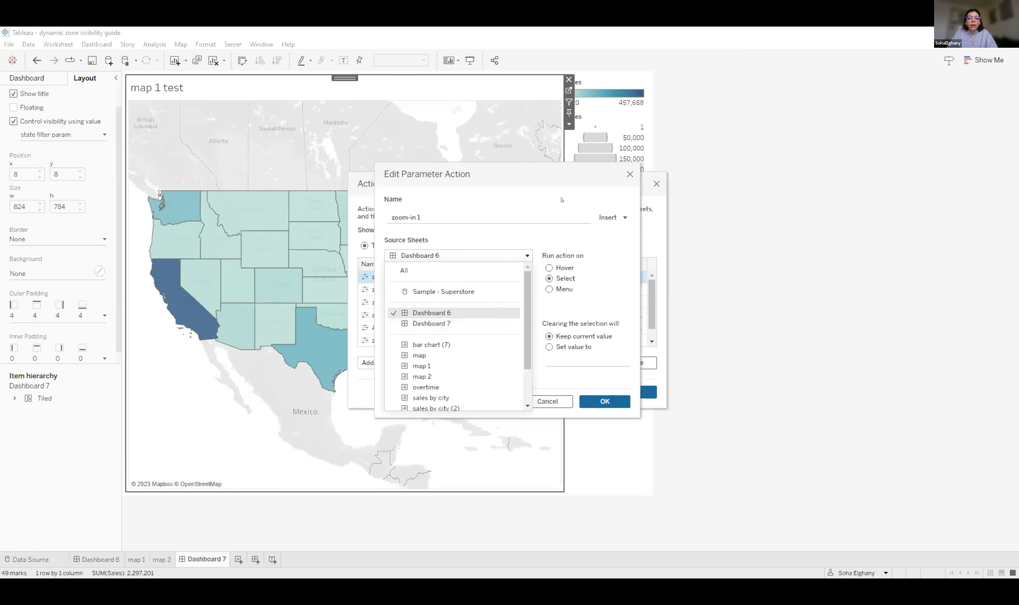
pyautogui.click(483, 323)
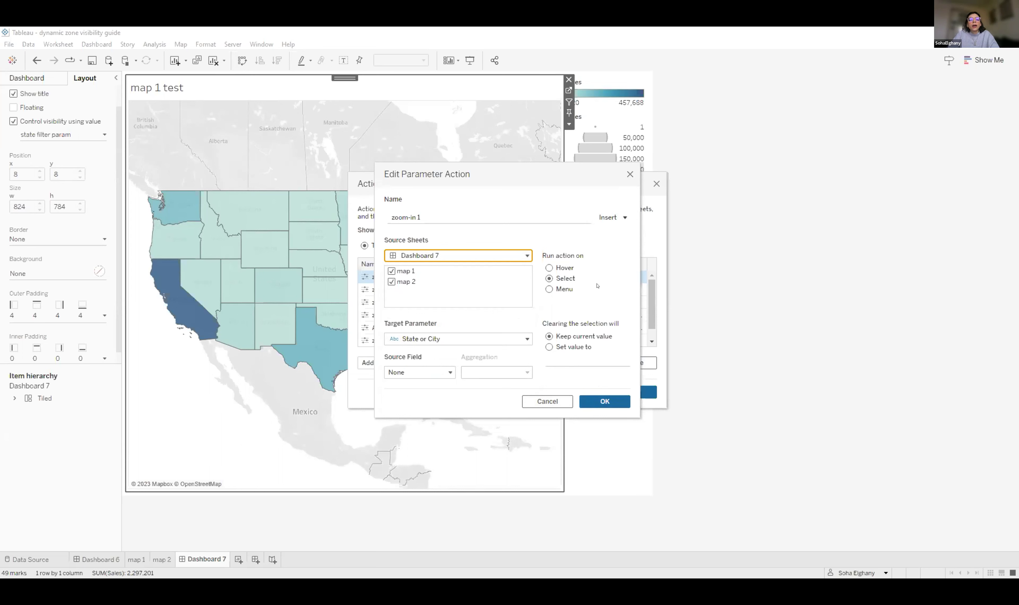
pyautogui.click(547, 401)
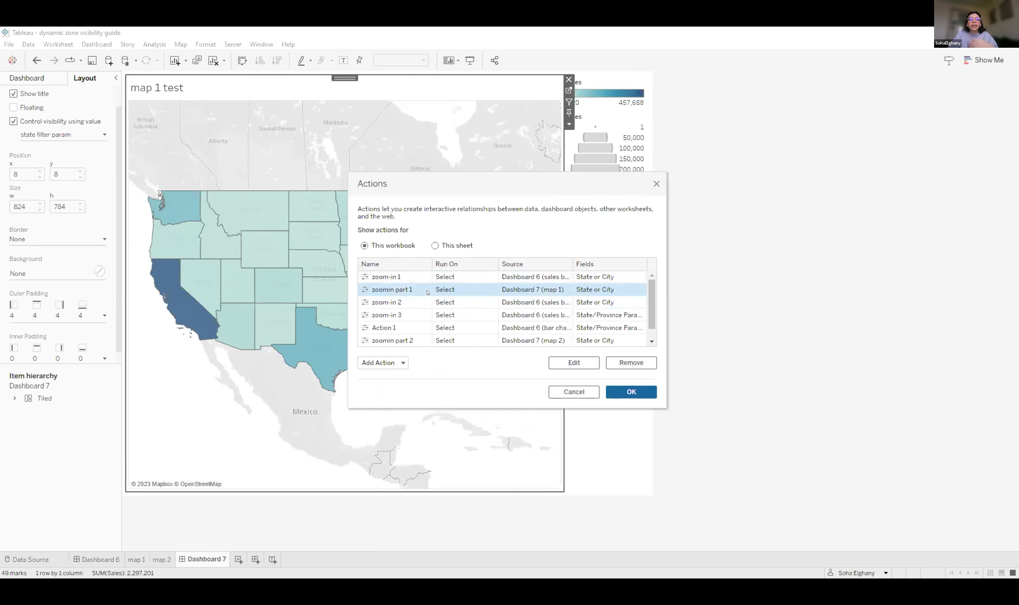
# Step: Edit the zoomin part 2 action so that only map 1 of Dashboard 7 is its source sheet
pyautogui.click(432, 303)
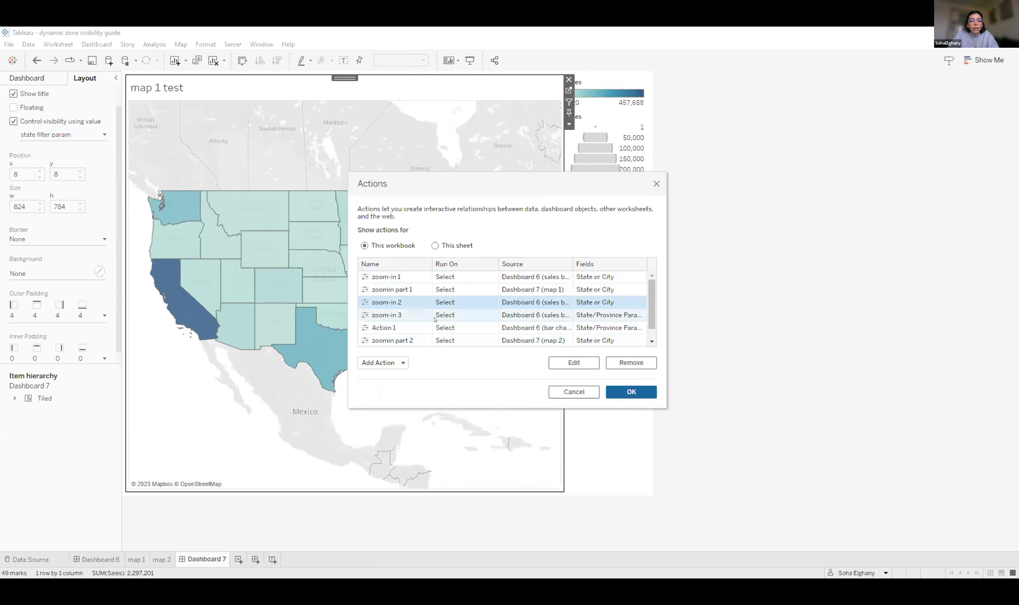
pyautogui.click(422, 340)
pyautogui.click(411, 291)
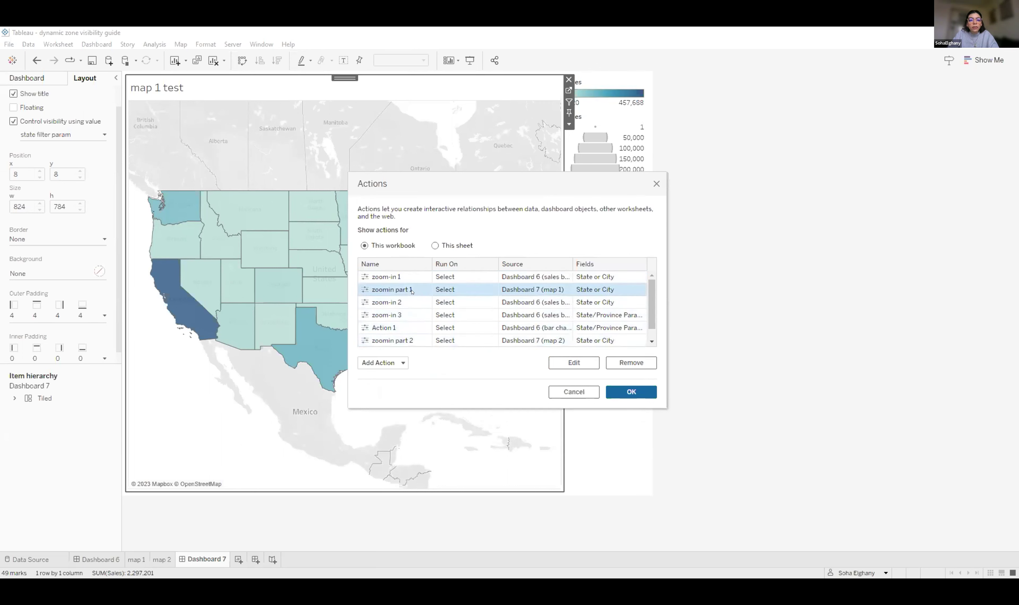
pyautogui.click(413, 340)
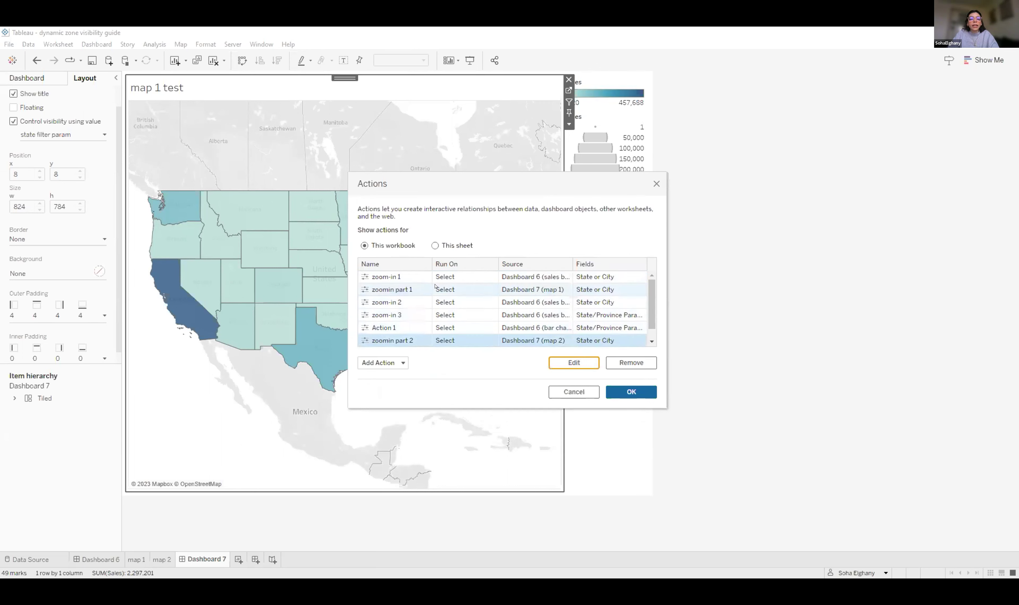
pyautogui.click(574, 362)
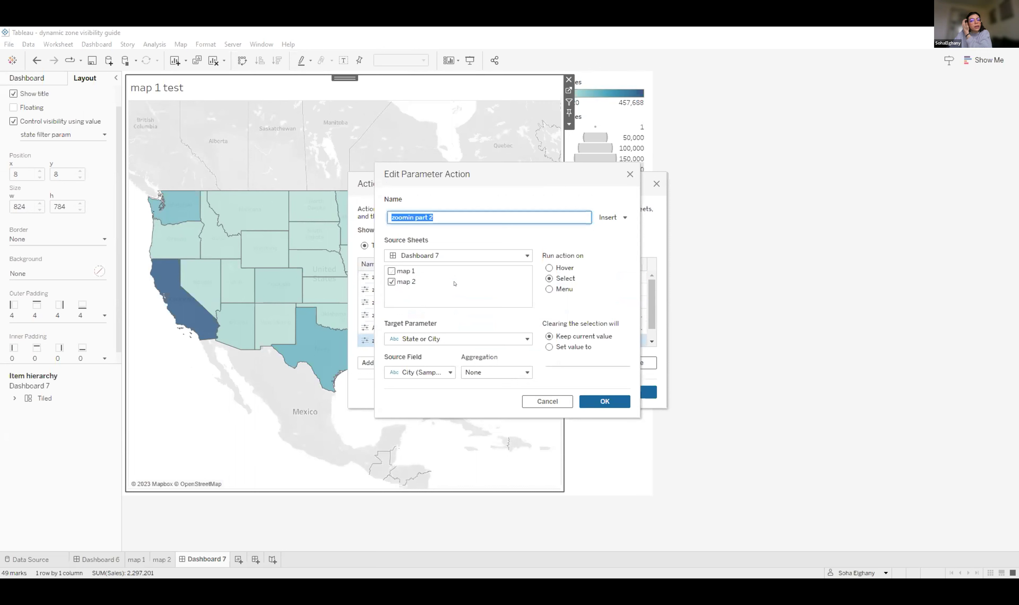
pyautogui.click(391, 271)
pyautogui.click(391, 281)
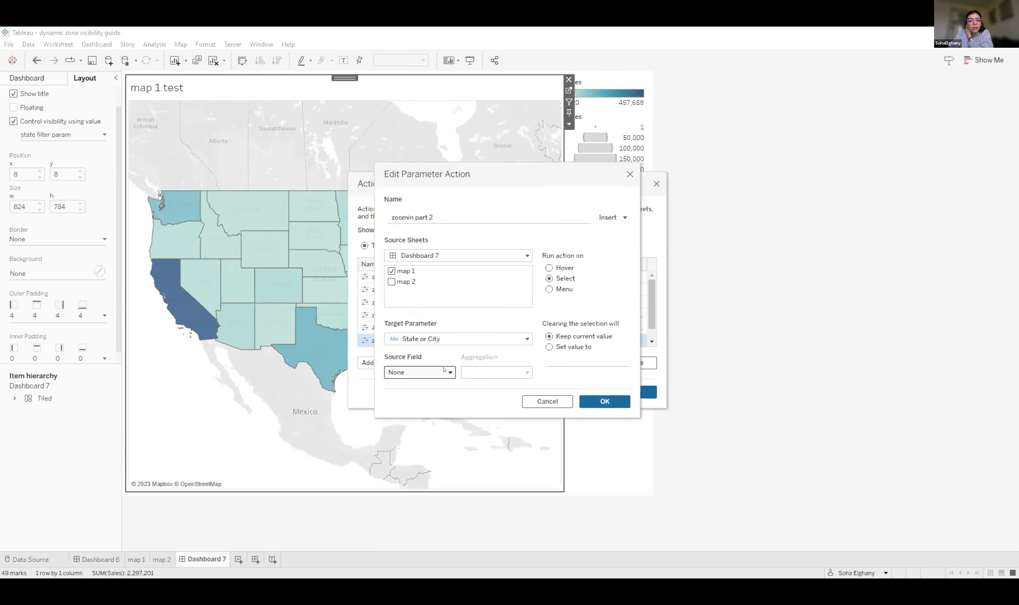
# Step: Set State/Province as the source field of the zoomin part 2 action and save the action
pyautogui.click(434, 338)
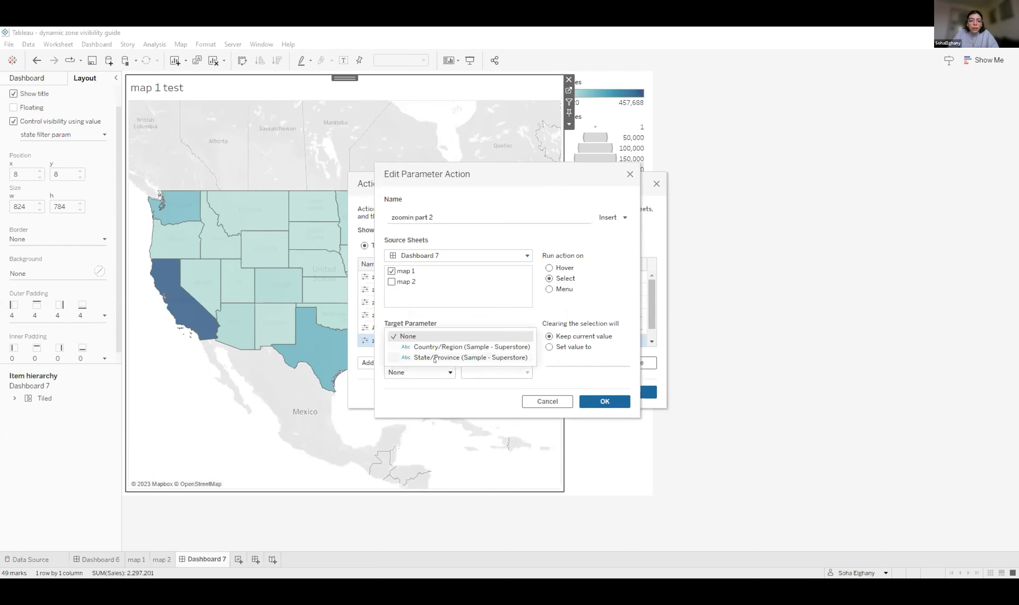
pyautogui.click(435, 358)
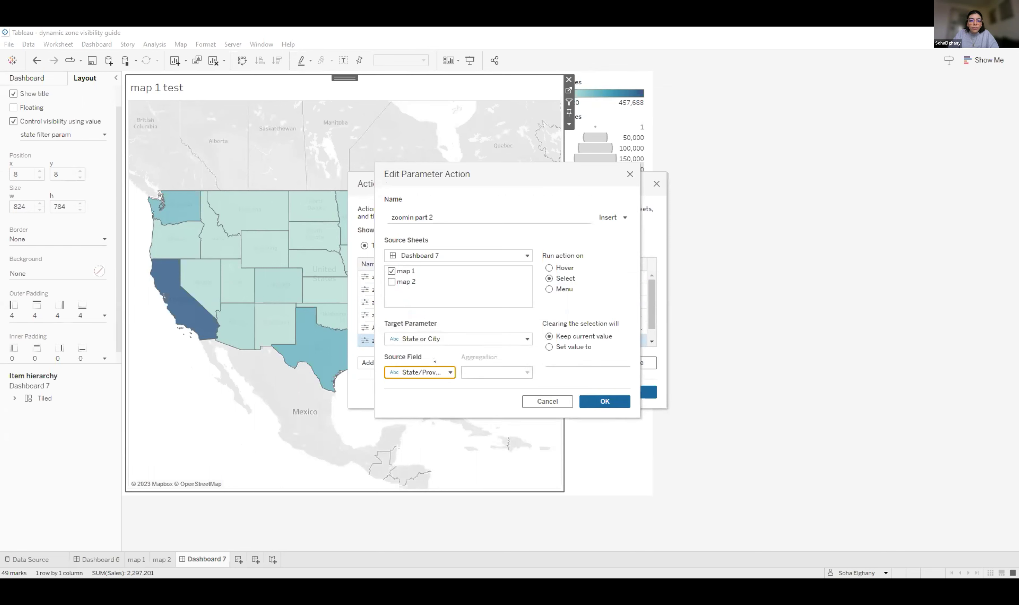
pyautogui.click(420, 372)
pyautogui.click(588, 403)
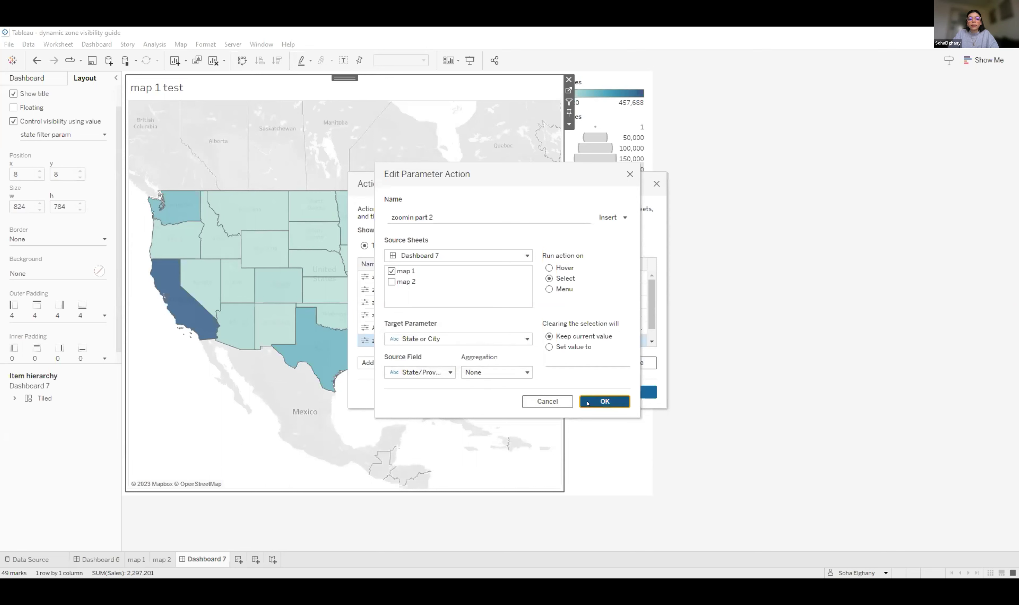
pyautogui.click(587, 404)
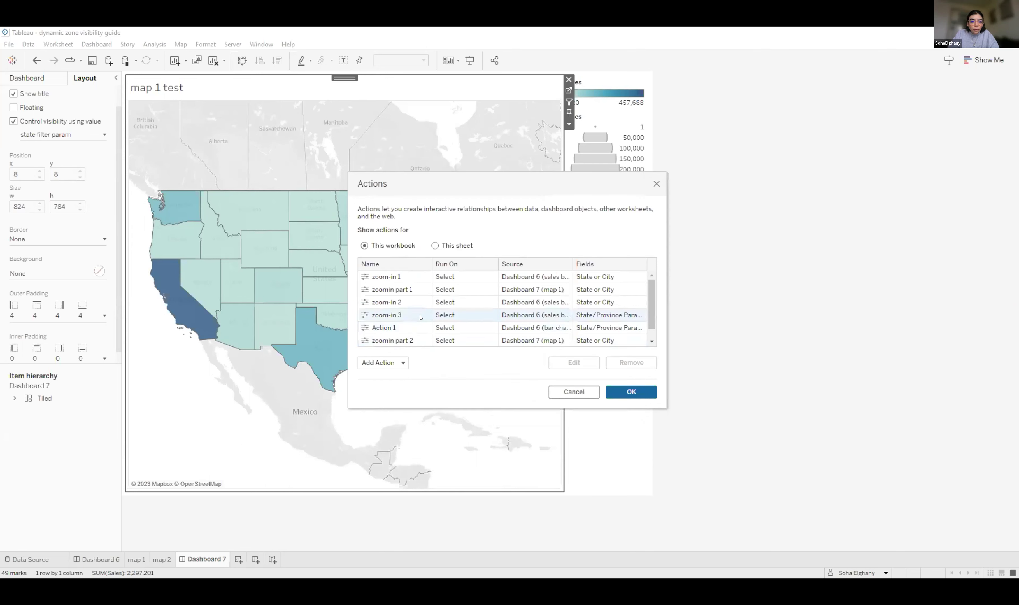
# Step: Review the settings of the zoomin part 3 action, keep them, and apply the dashboard actions
pyautogui.scroll(-1, 420, 313)
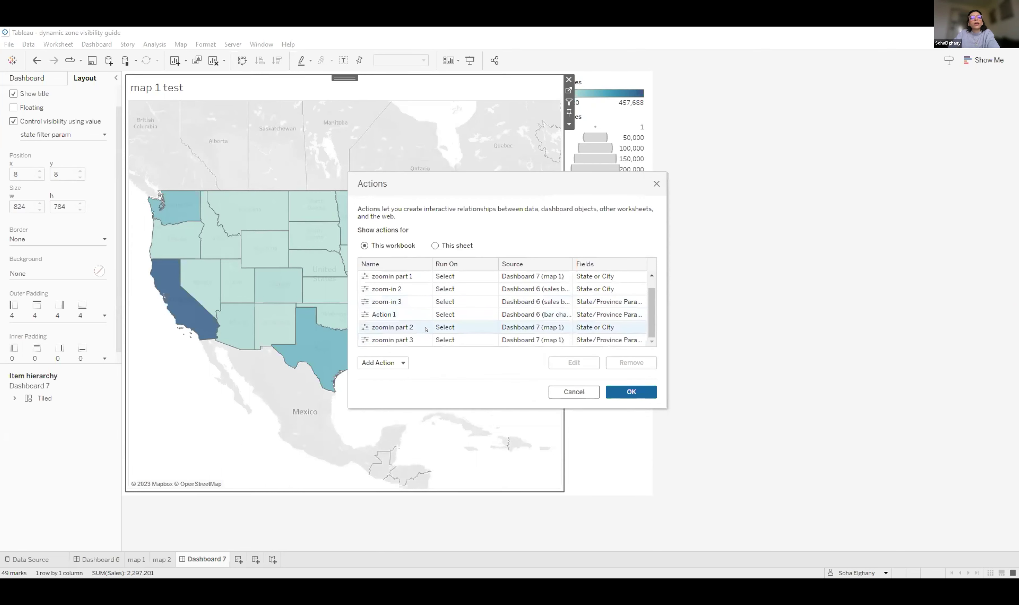
pyautogui.click(533, 340)
pyautogui.click(579, 368)
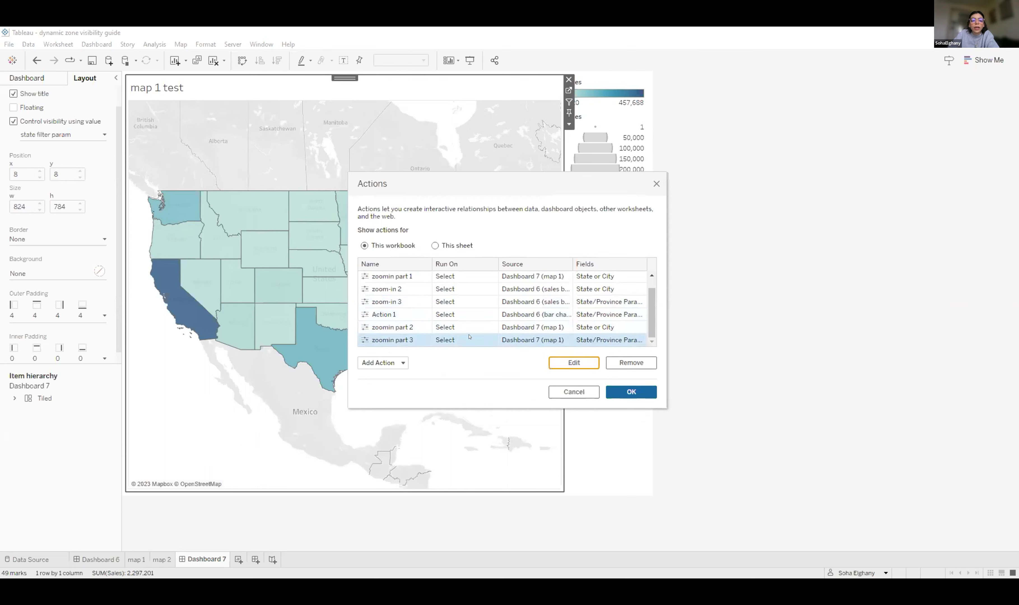
pyautogui.click(614, 397)
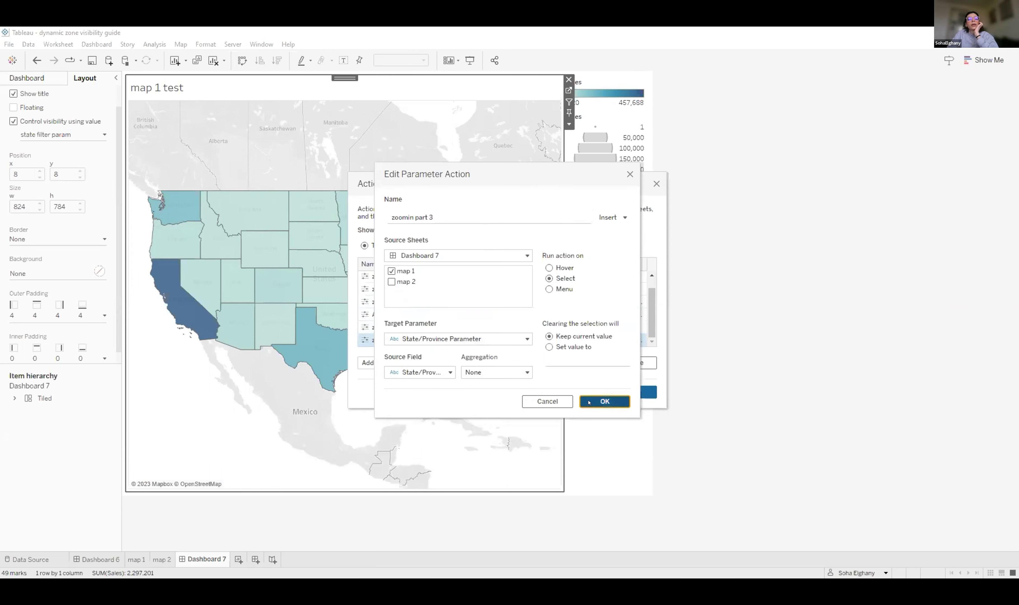
pyautogui.click(614, 392)
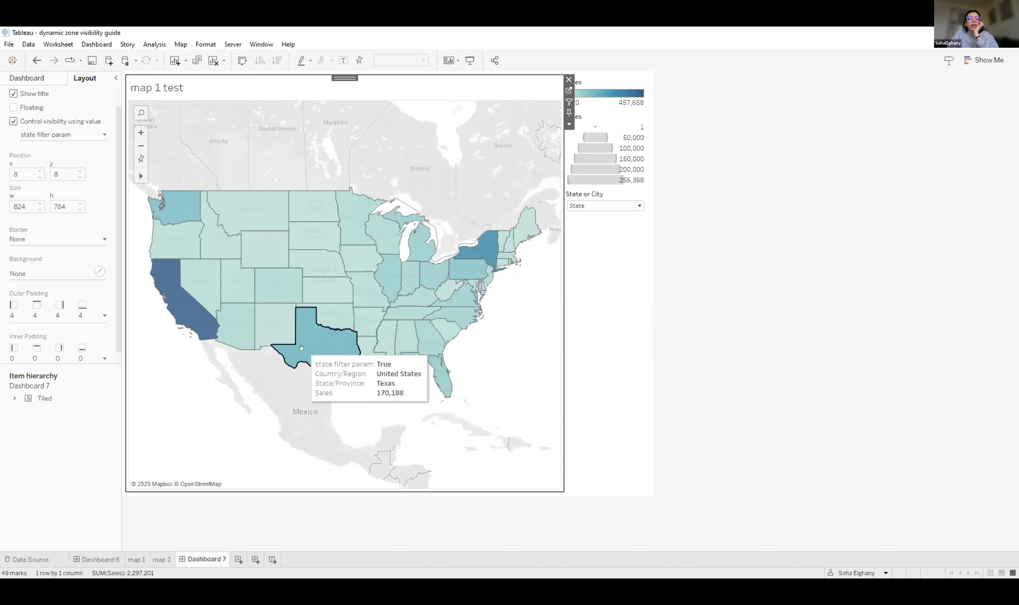
# Step: Test the zoom-in actions by selecting Texas on the state map of Dashboard 7
pyautogui.click(301, 347)
pyautogui.click(301, 348)
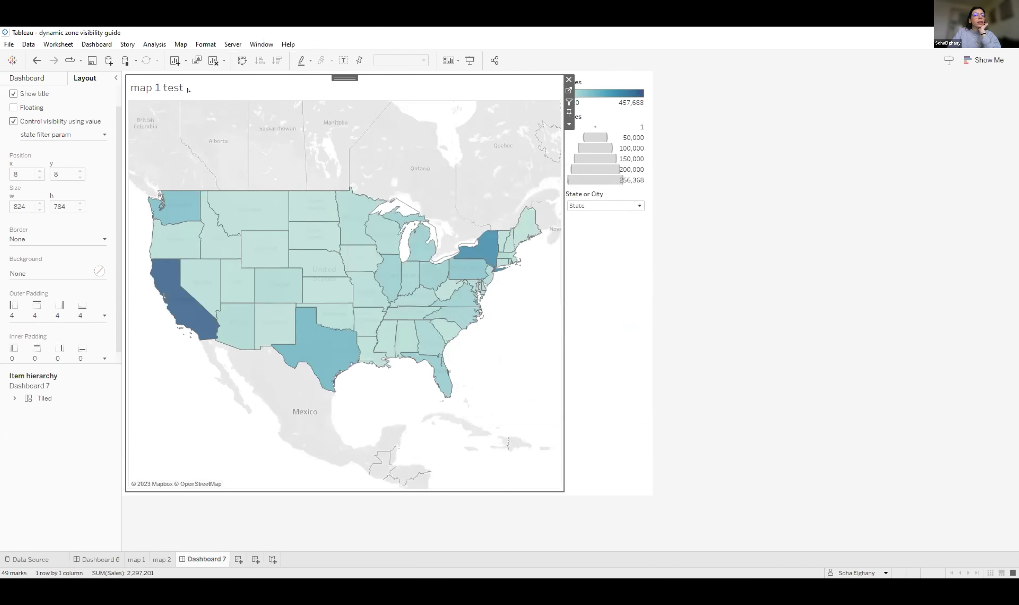
pyautogui.click(97, 45)
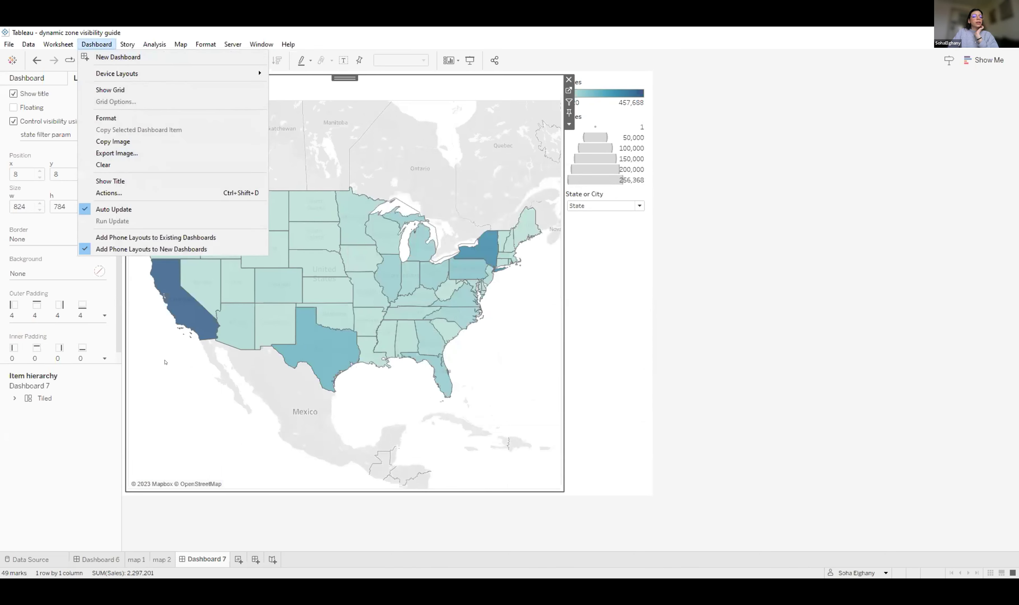
# Step: Open the actions from Dashboard 6 and check the source sheet, target parameter and source field of zoom-in 1
pyautogui.click(105, 557)
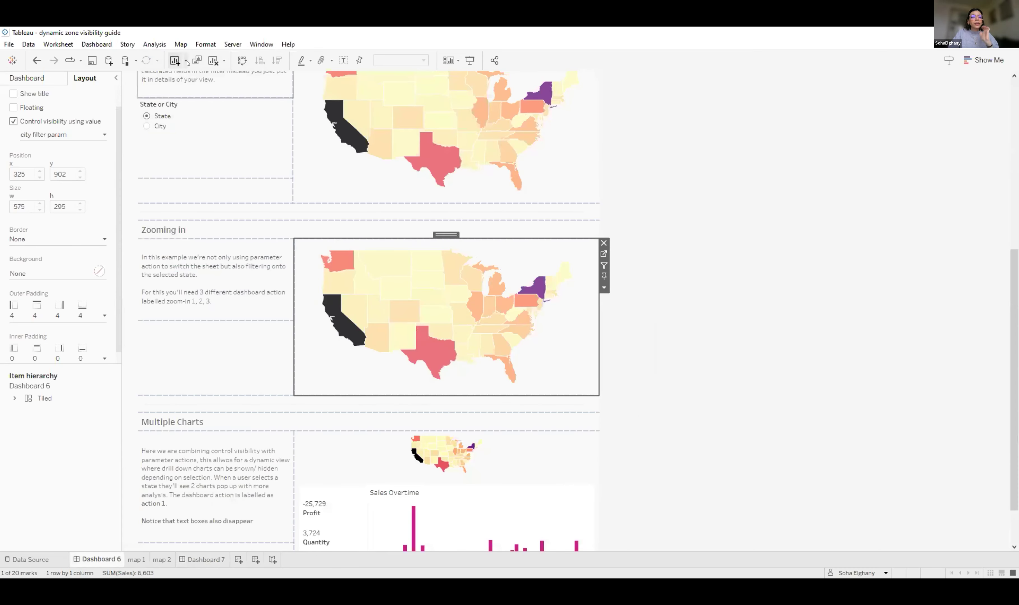
pyautogui.click(97, 45)
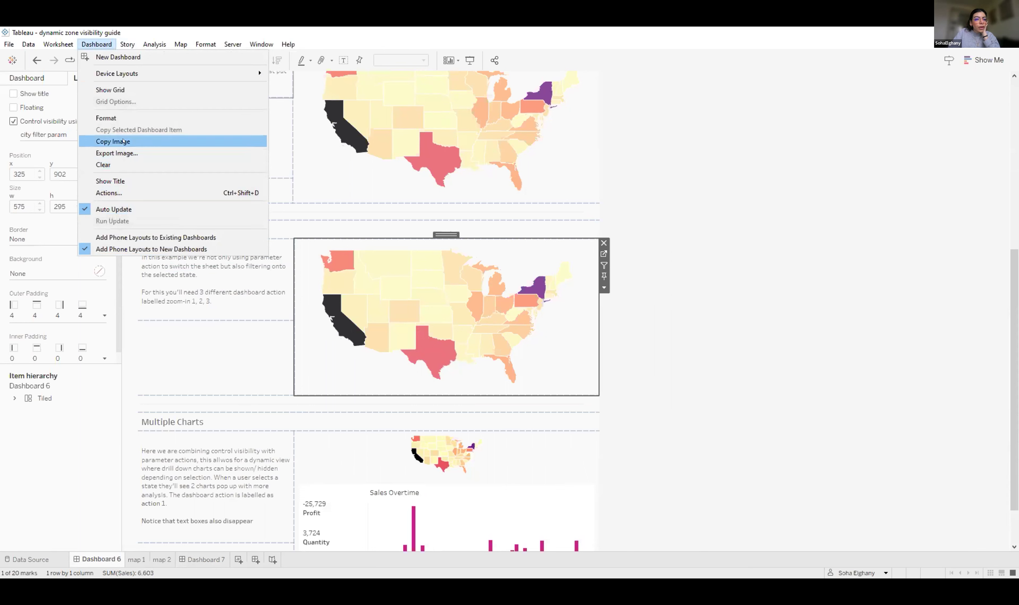
pyautogui.click(248, 275)
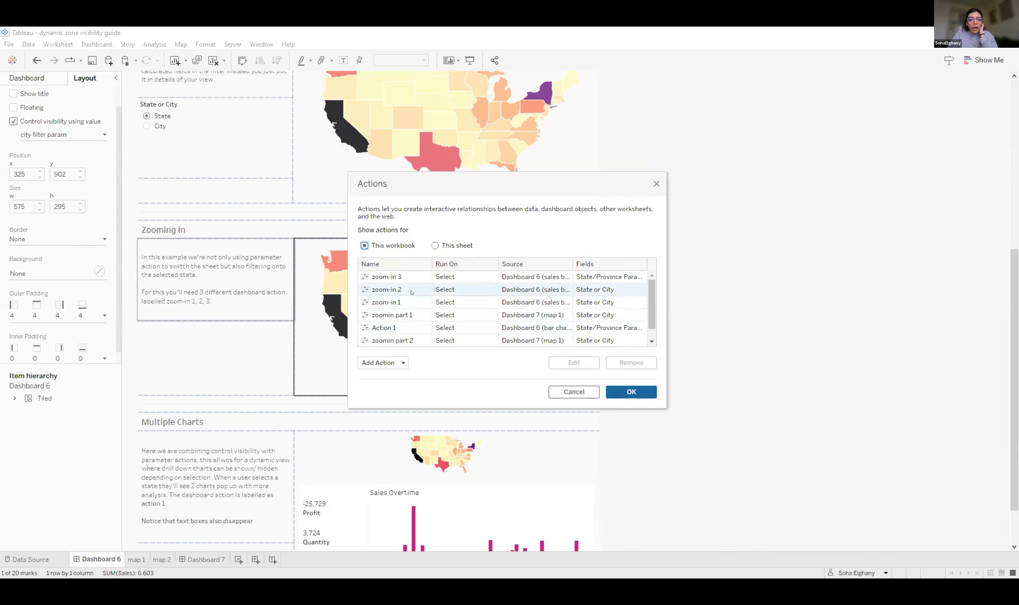
pyautogui.click(413, 302)
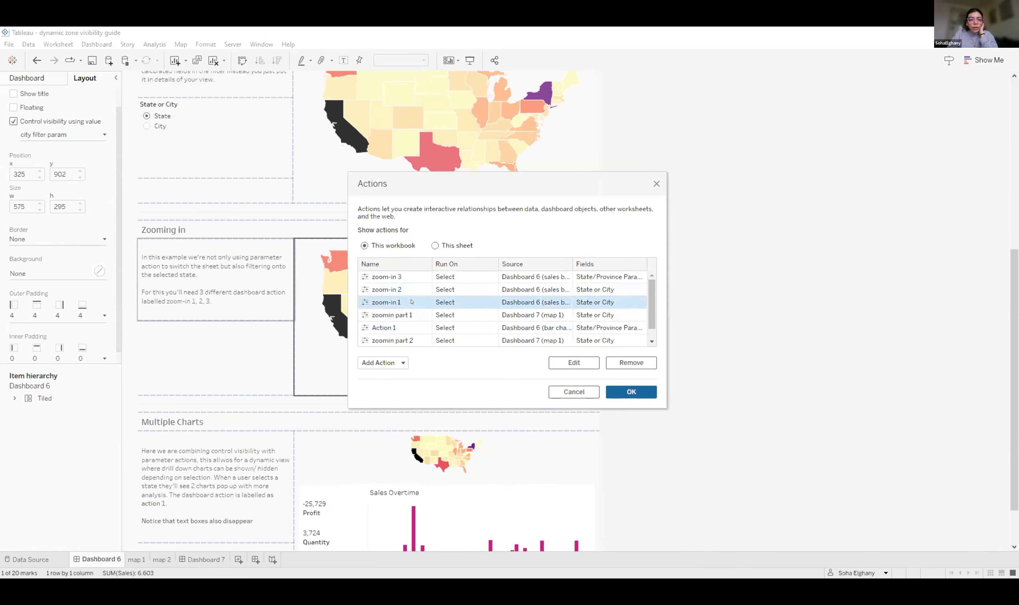
pyautogui.click(589, 366)
pyautogui.click(527, 303)
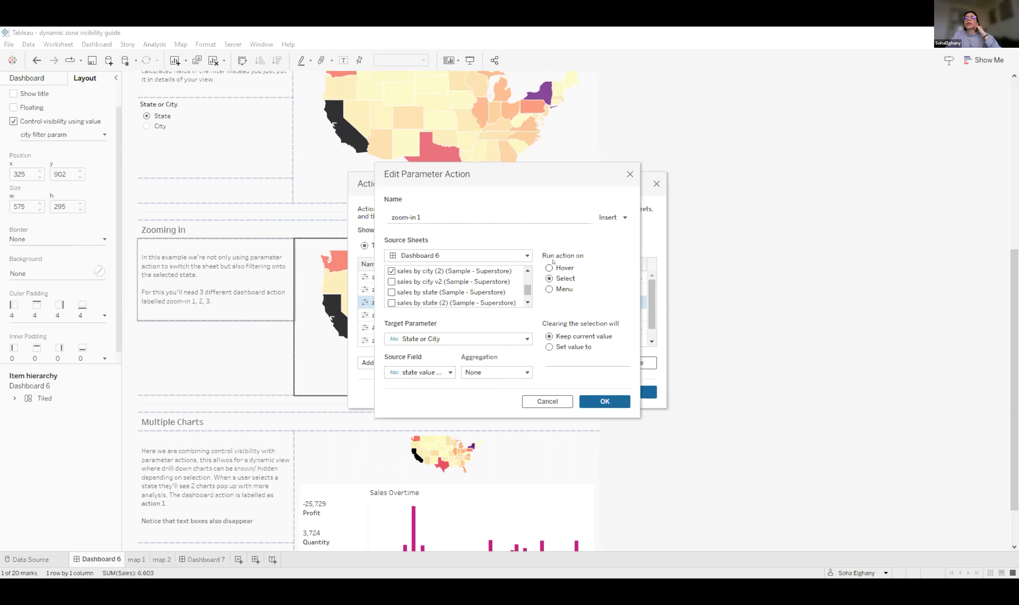
pyautogui.click(595, 404)
# Step: Inspect the source sheet and available source fields of the zoom-in 2 action, and leave the actions without changes
pyautogui.click(537, 289)
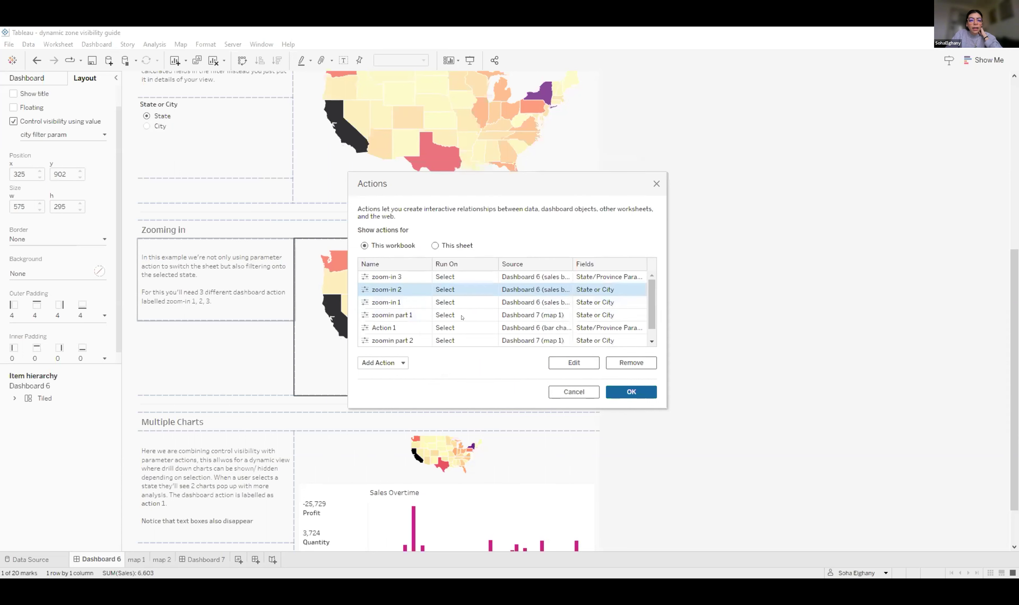
pyautogui.click(573, 362)
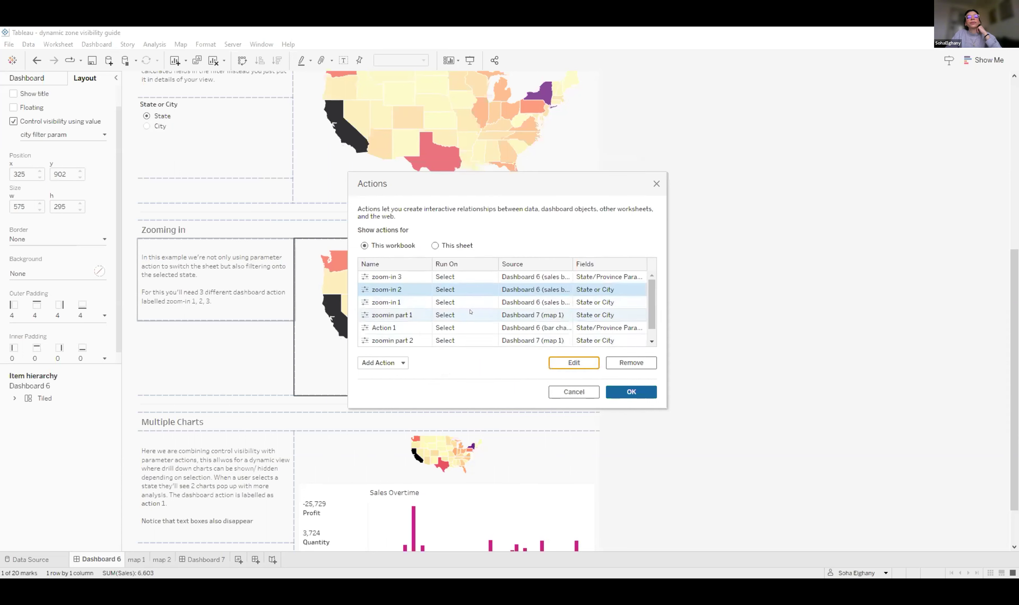
pyautogui.click(528, 302)
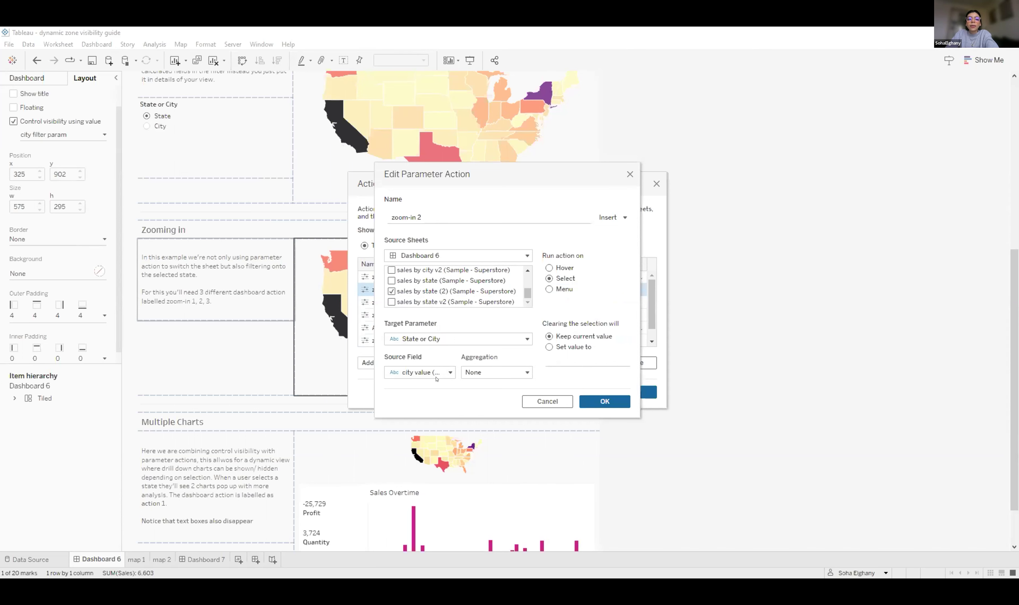
pyautogui.click(418, 372)
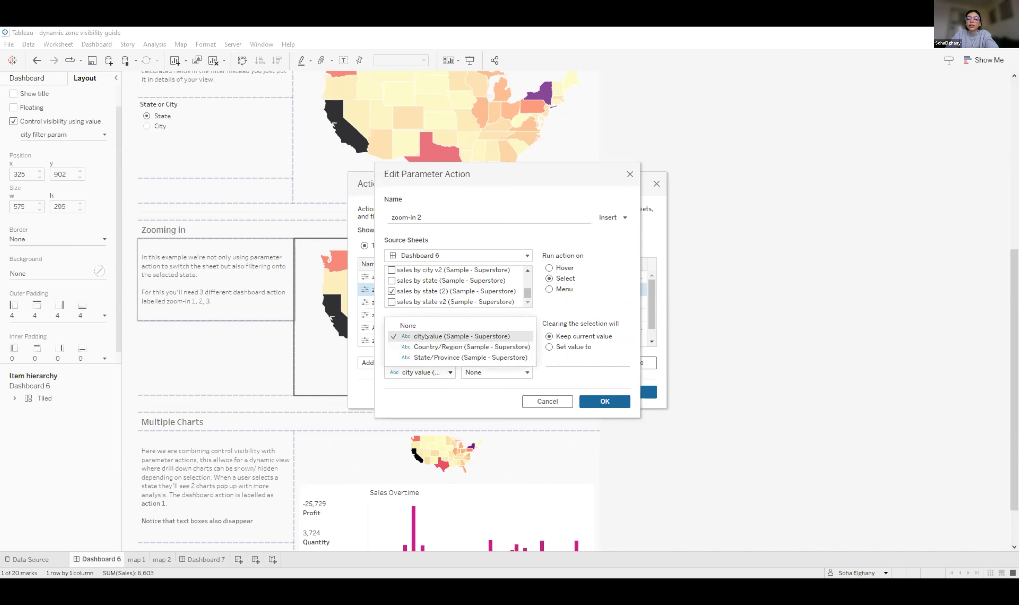
pyautogui.click(468, 387)
pyautogui.click(569, 398)
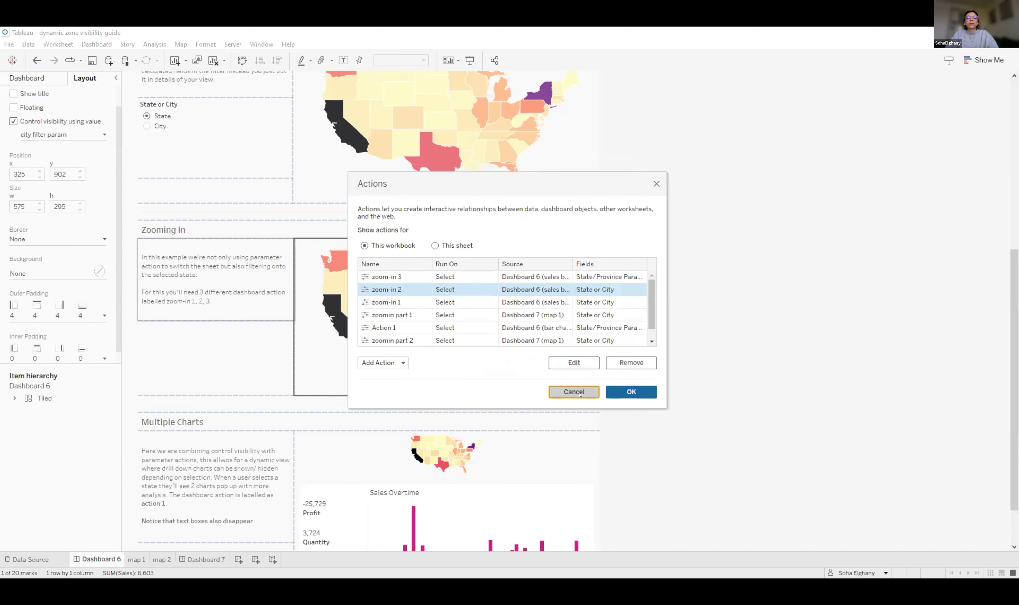
pyautogui.press('Escape')
# Step: Go to the sales by city (2) sheet, search its fields for city, and view the city value calculation
pyautogui.click(604, 253)
pyautogui.write('city')
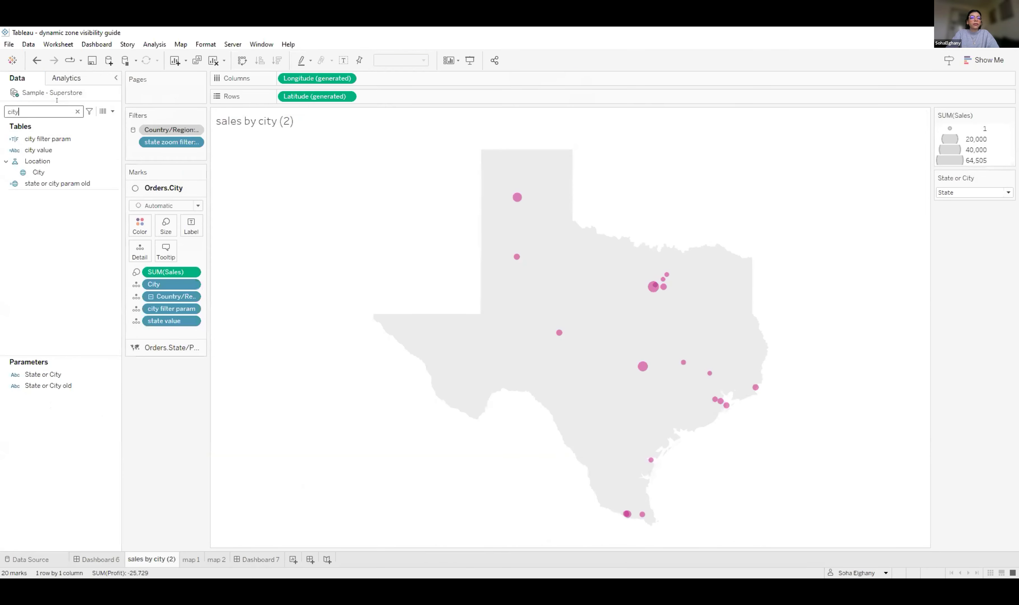
pyautogui.rightClick(112, 150)
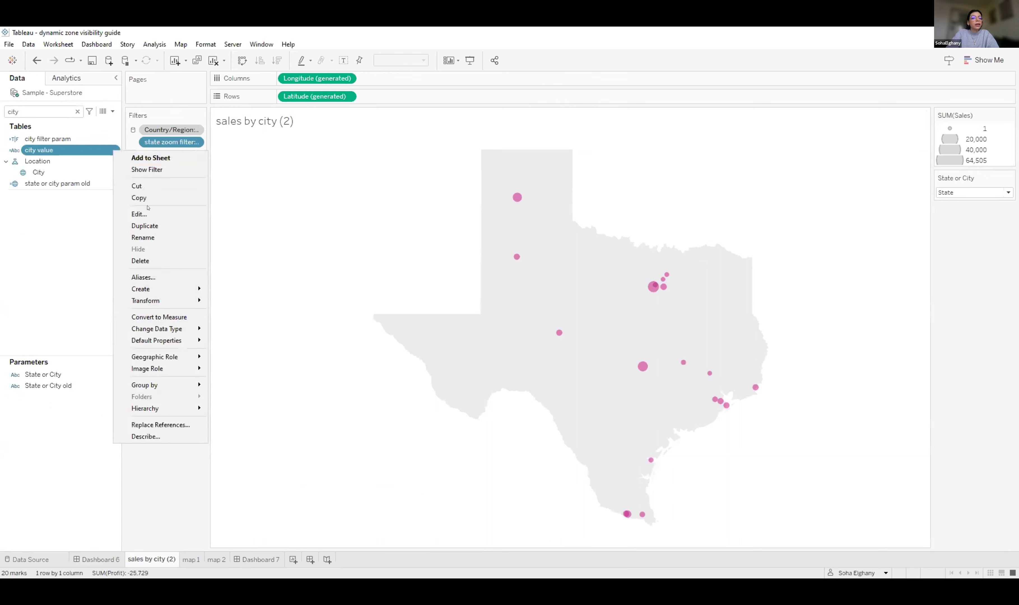
pyautogui.press('Return')
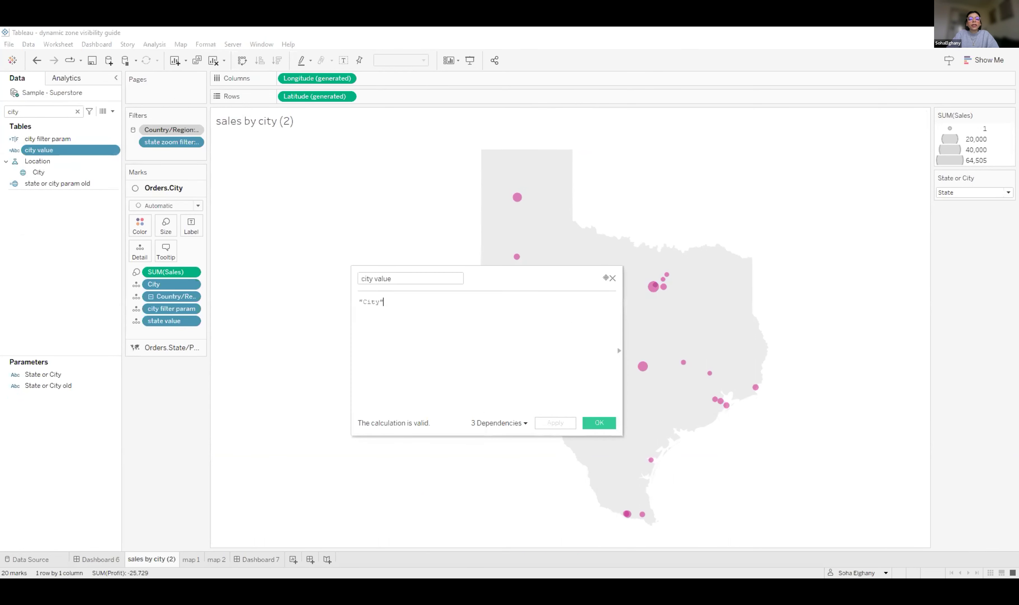
pyautogui.click(612, 278)
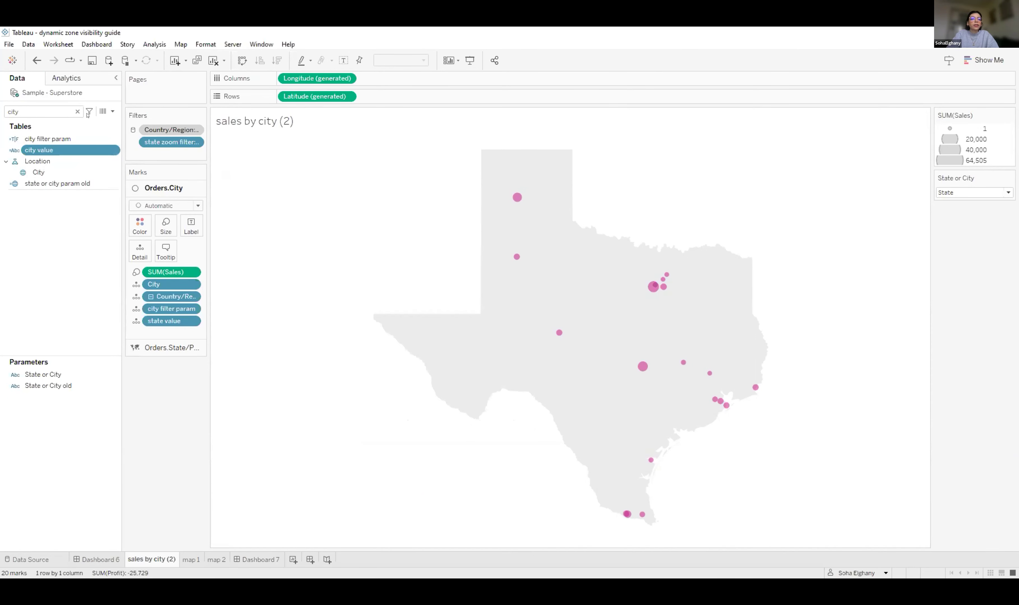
# Step: Draft a calculated field named city with the formula "City", and close it without saving
pyautogui.click(112, 110)
pyautogui.press('Return')
pyautogui.write('city')
pyautogui.click(402, 294)
pyautogui.write('"Cit')
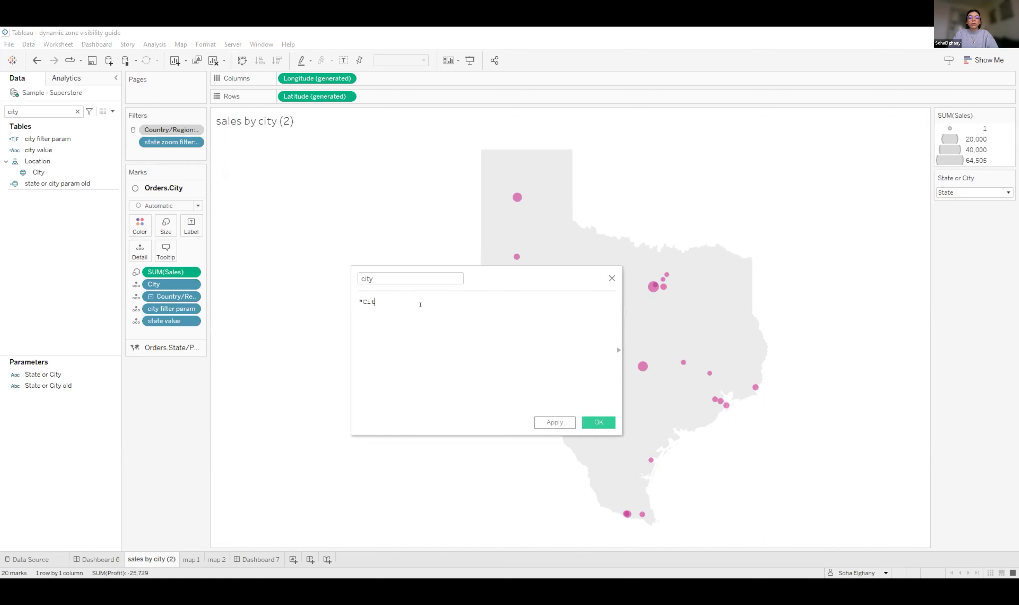
pyautogui.write('y"')
pyautogui.click(612, 278)
# Step: Return to the actions of Dashboard 6 and briefly view the zoom-in 3 action
pyautogui.click(97, 559)
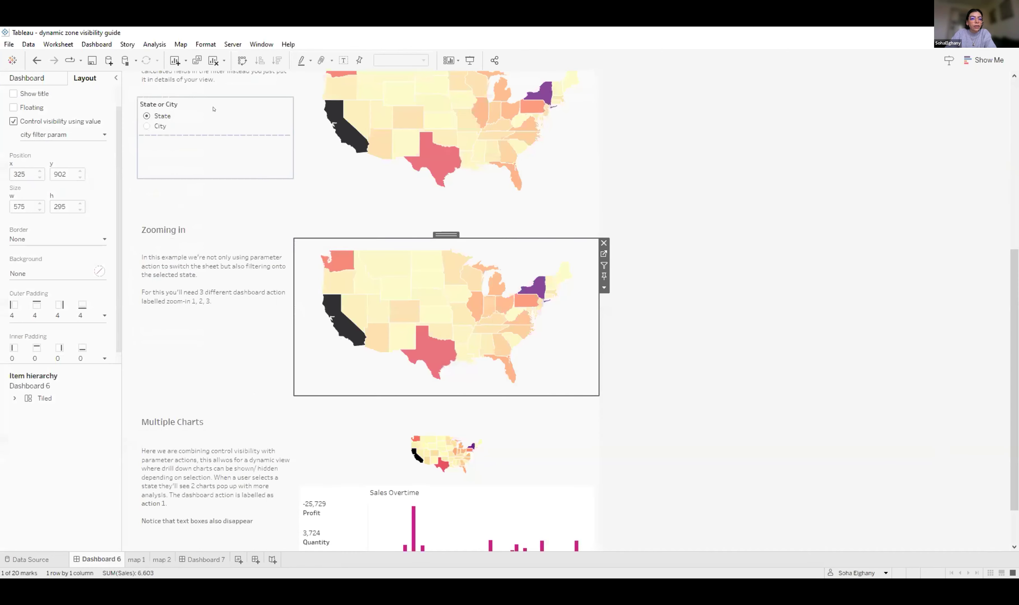
pyautogui.click(96, 44)
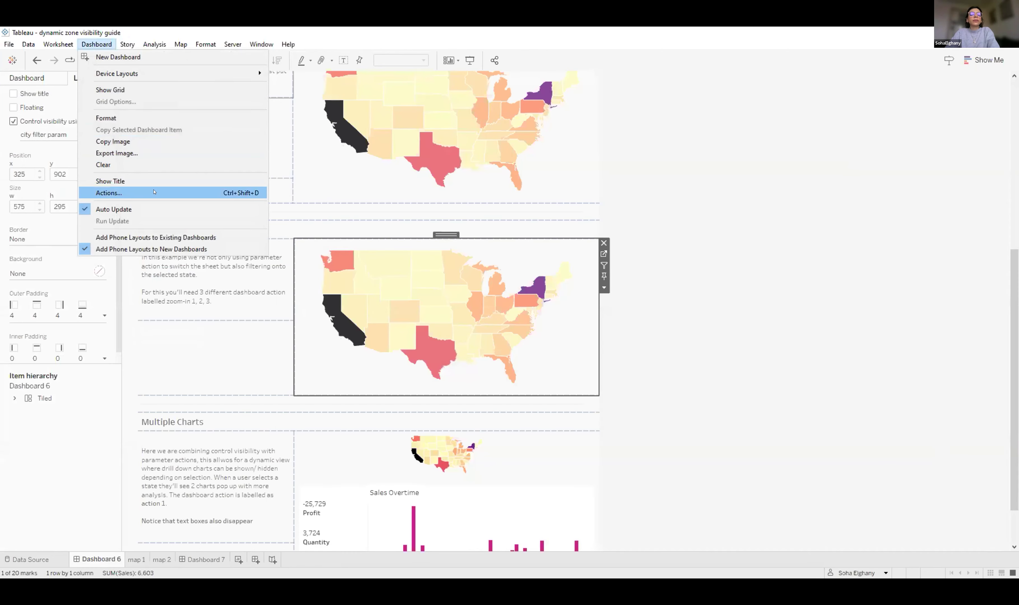
pyautogui.press('Return')
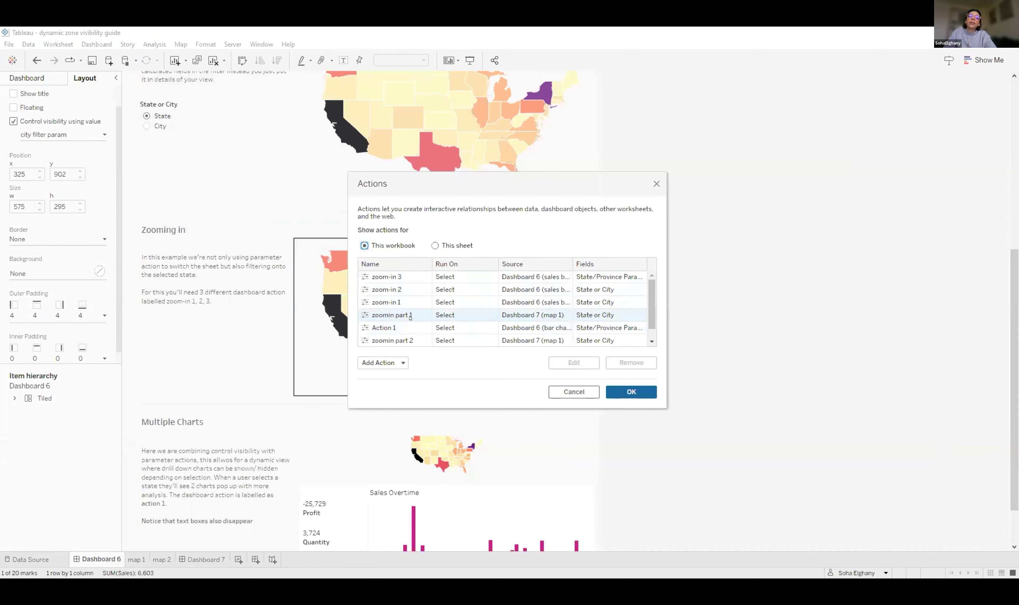
pyautogui.click(414, 277)
pyautogui.click(572, 361)
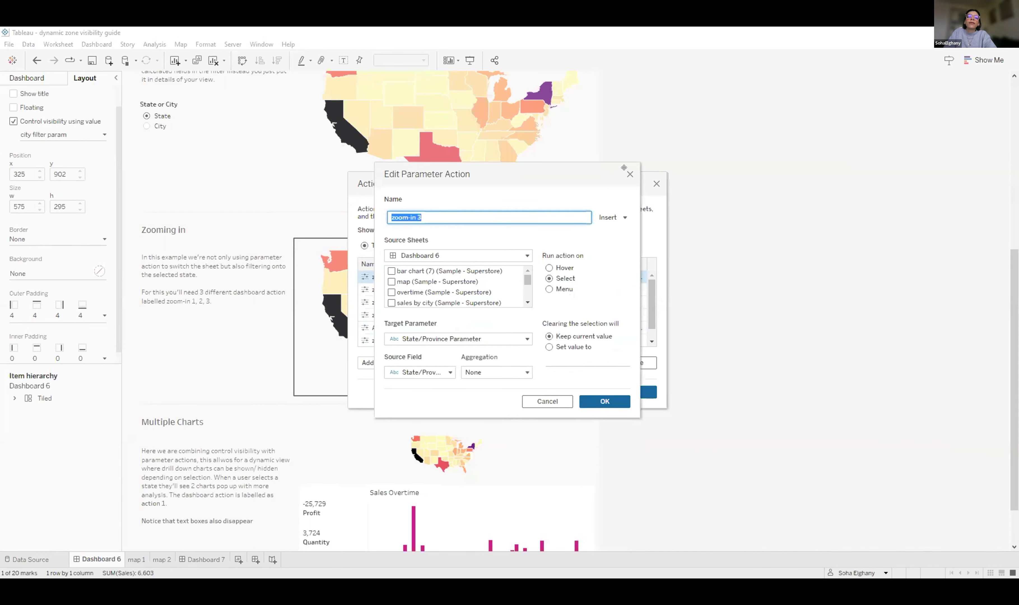
pyautogui.click(629, 174)
# Step: Reopen the zoom-in 2 action and check which source field feeds its State or City parameter
pyautogui.click(454, 289)
pyautogui.click(556, 359)
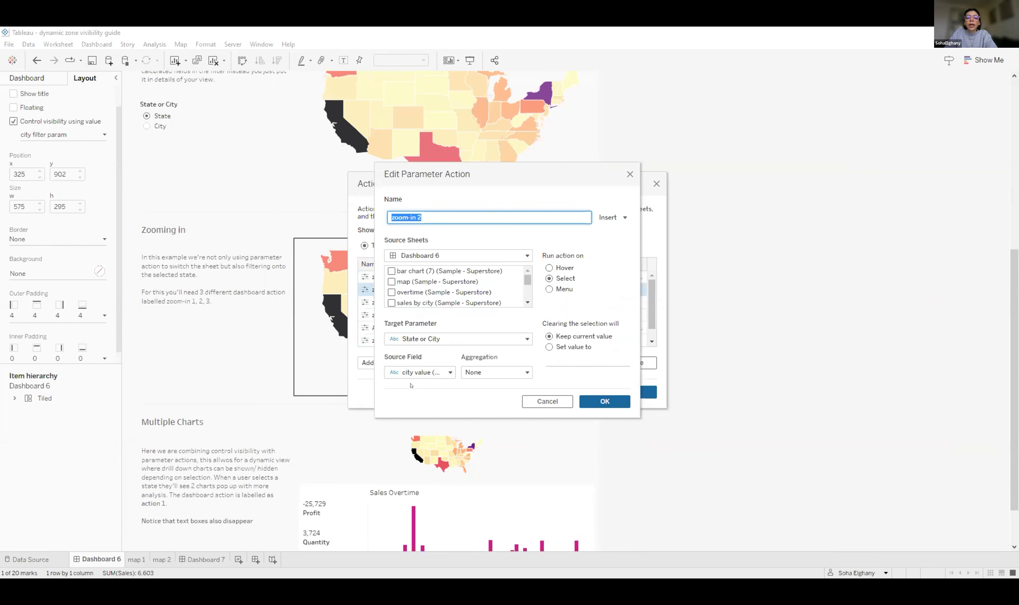
pyautogui.click(418, 373)
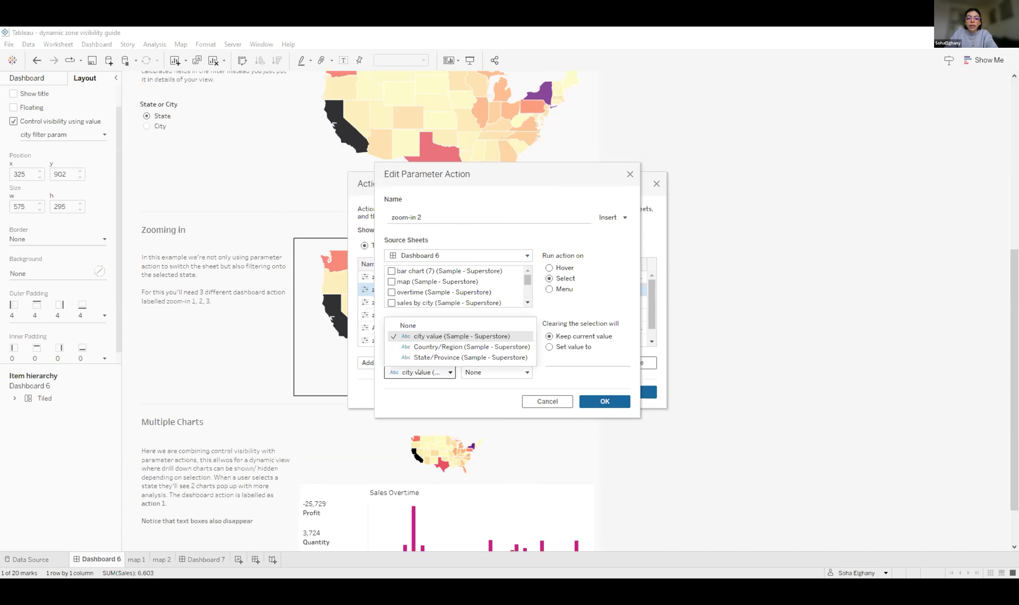
pyautogui.click(556, 309)
pyautogui.click(588, 401)
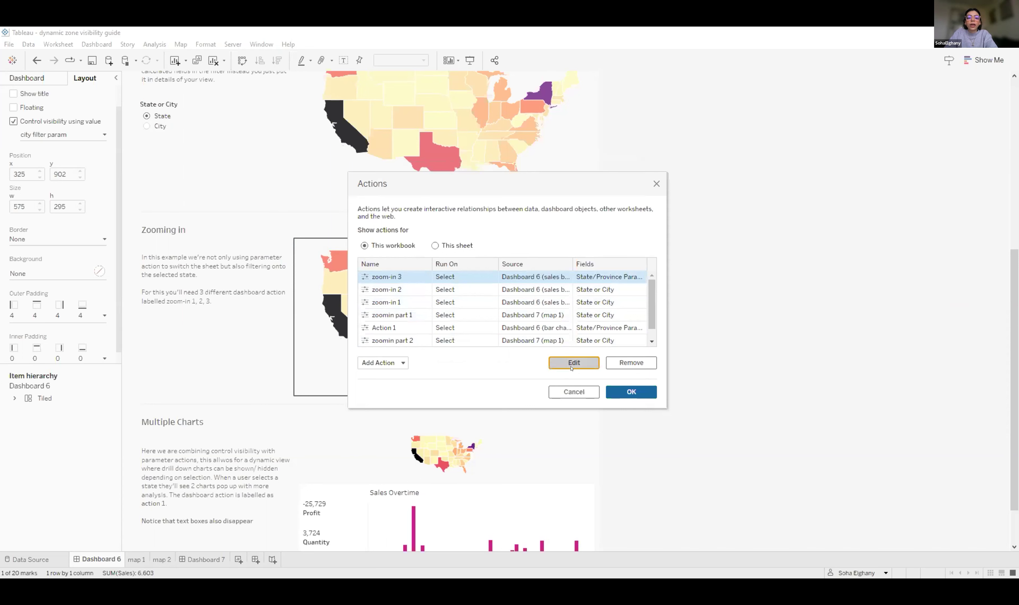
# Step: Check the source sheet and State/Province source field of zoom-in 3, keep its settings, and close the actions
pyautogui.click(565, 364)
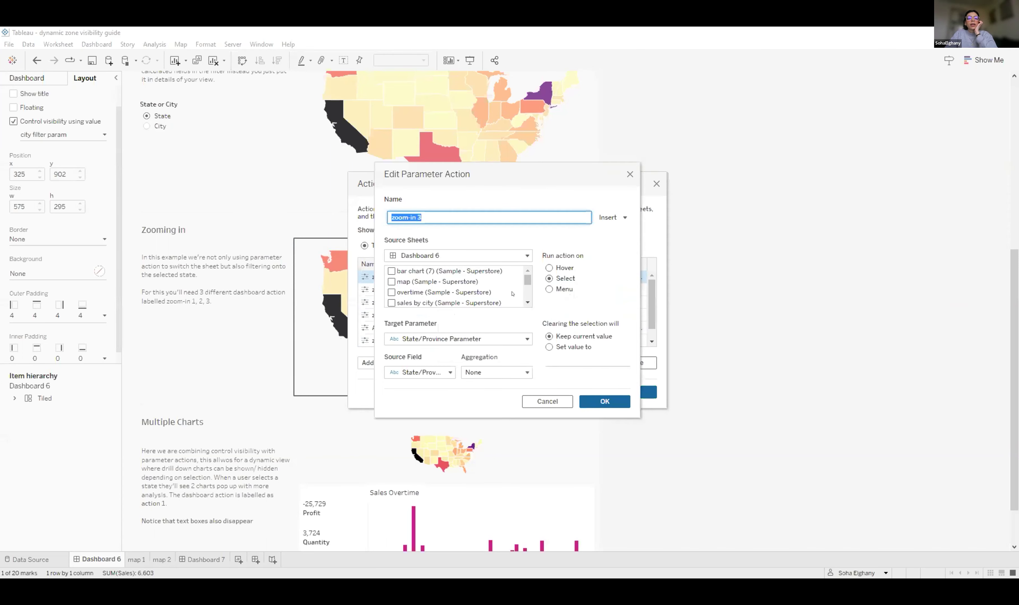
pyautogui.click(527, 296)
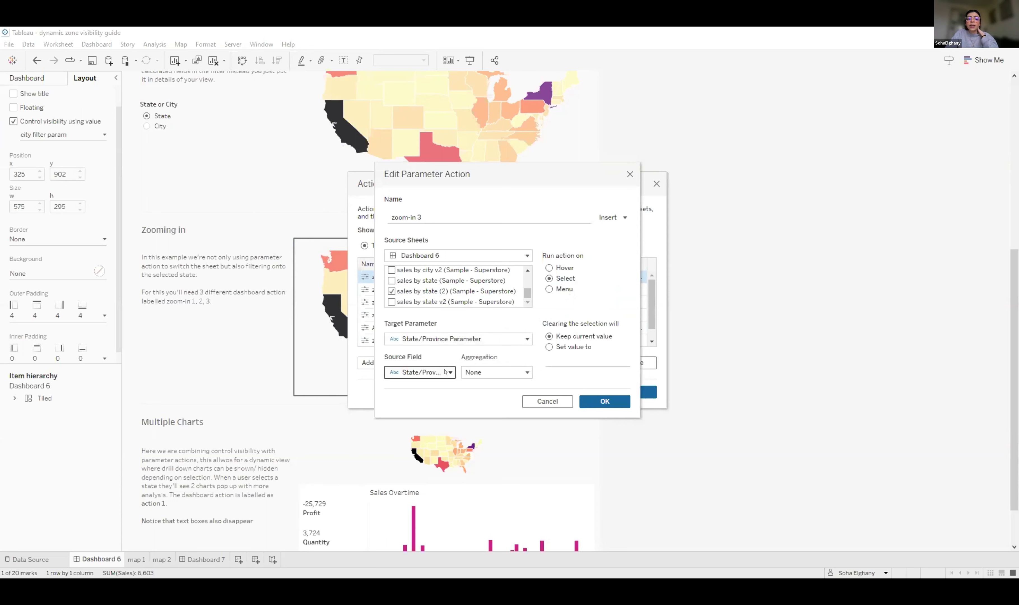
pyautogui.click(604, 402)
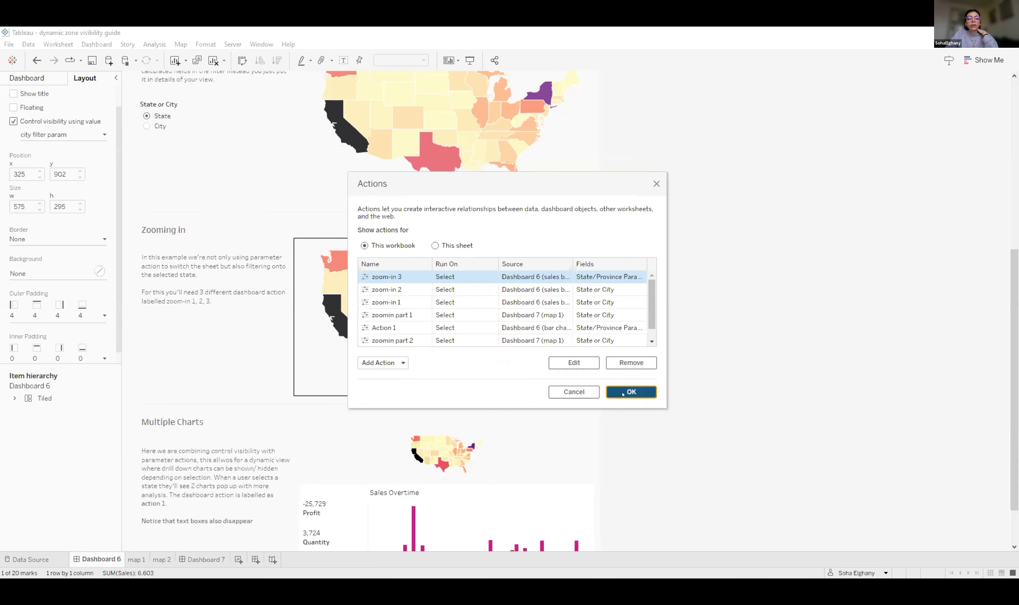
pyautogui.press('Return')
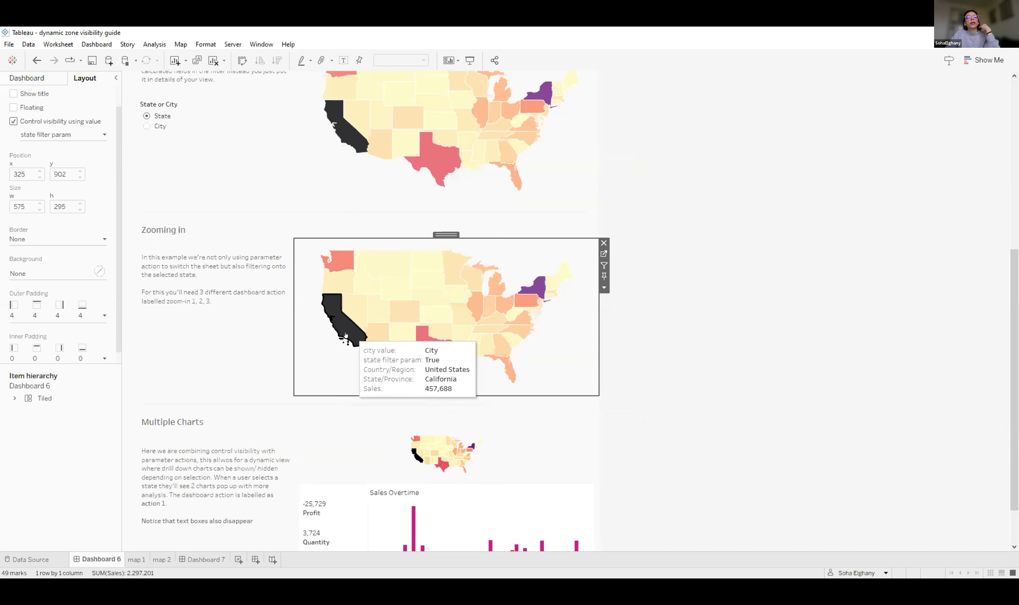
# Step: Test the Zooming in map by selecting California and the Los Angeles mark within it
pyautogui.click(357, 361)
pyautogui.click(455, 367)
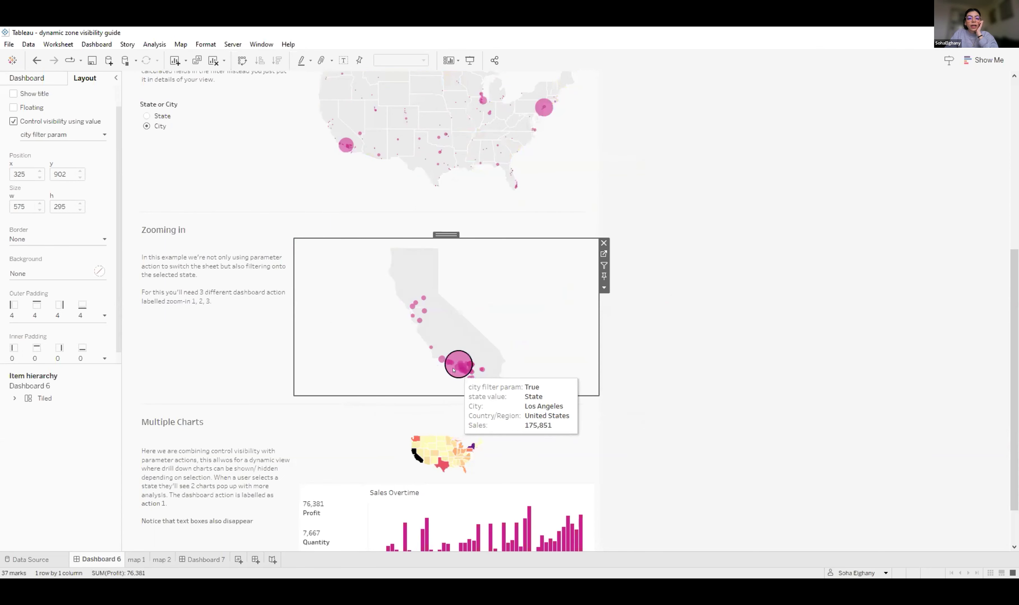
# Step: Select Texas on the Multiple Charts map to bring up its drill-down charts, and clear the selection again
pyautogui.click(440, 463)
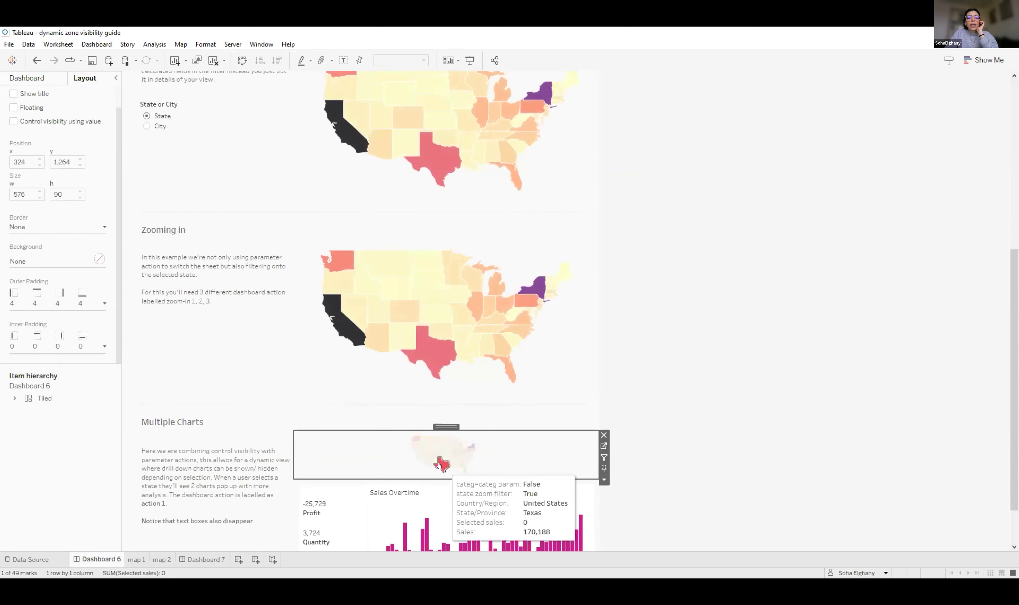
pyautogui.click(440, 463)
pyautogui.scroll(-3, 683, 387)
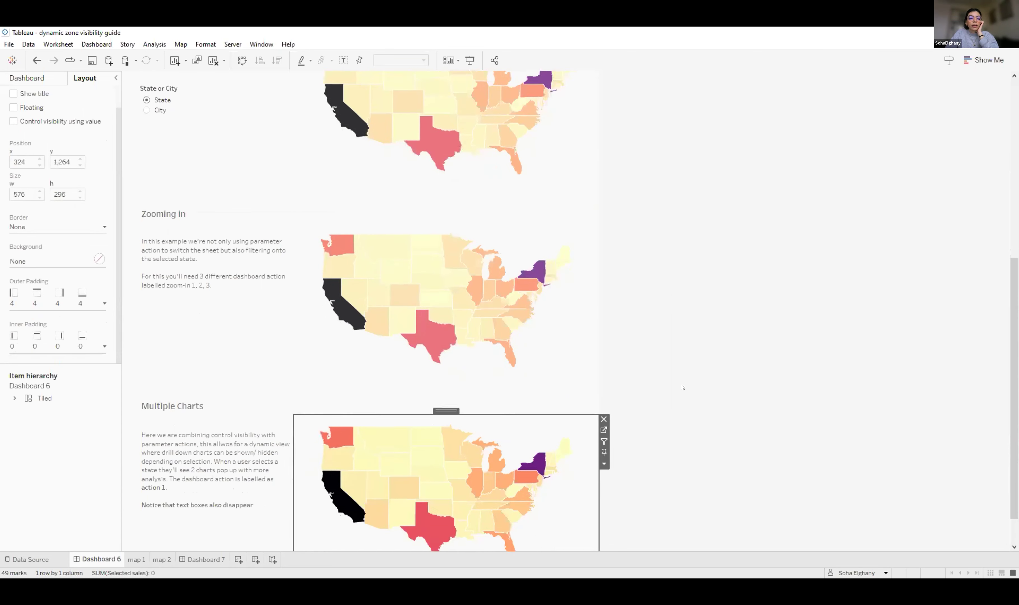
pyautogui.click(682, 387)
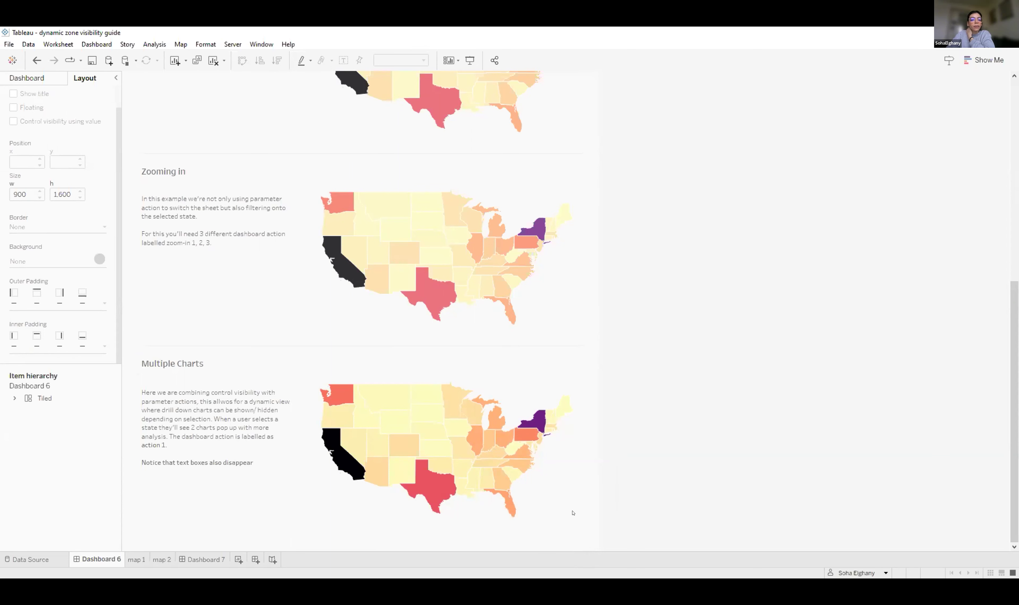
# Step: Select Texas on the Multiple Charts map again and examine its Profit, Quantity, Sales and Sales Overtime charts
pyautogui.click(146, 455)
pyautogui.press('Escape')
pyautogui.moveTo(515, 462)
pyautogui.click(432, 482)
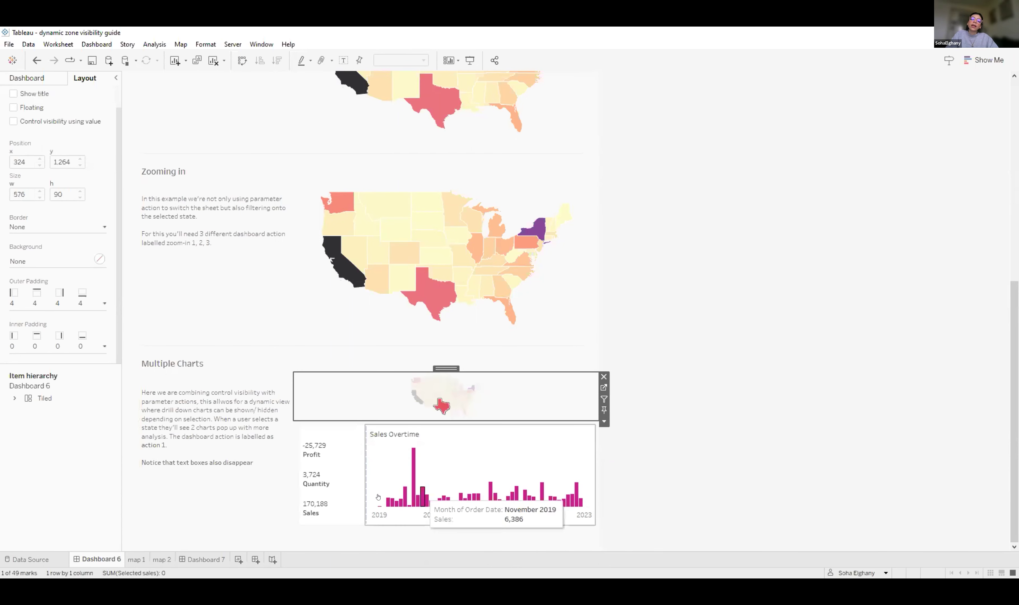
pyautogui.moveTo(350, 524); pyautogui.dragTo(350, 524)
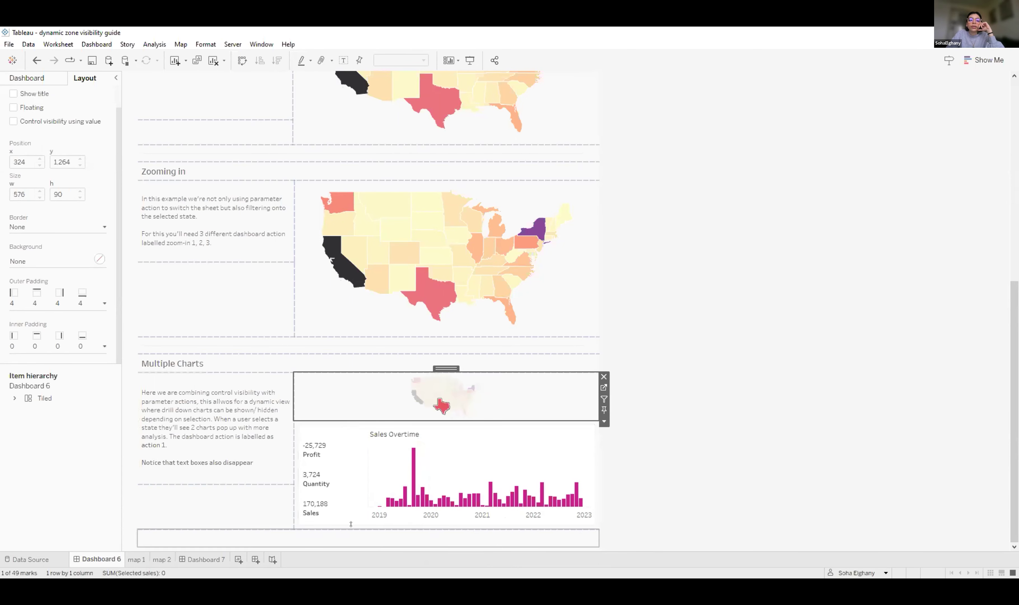
pyautogui.moveTo(335, 482)
pyautogui.moveTo(342, 514)
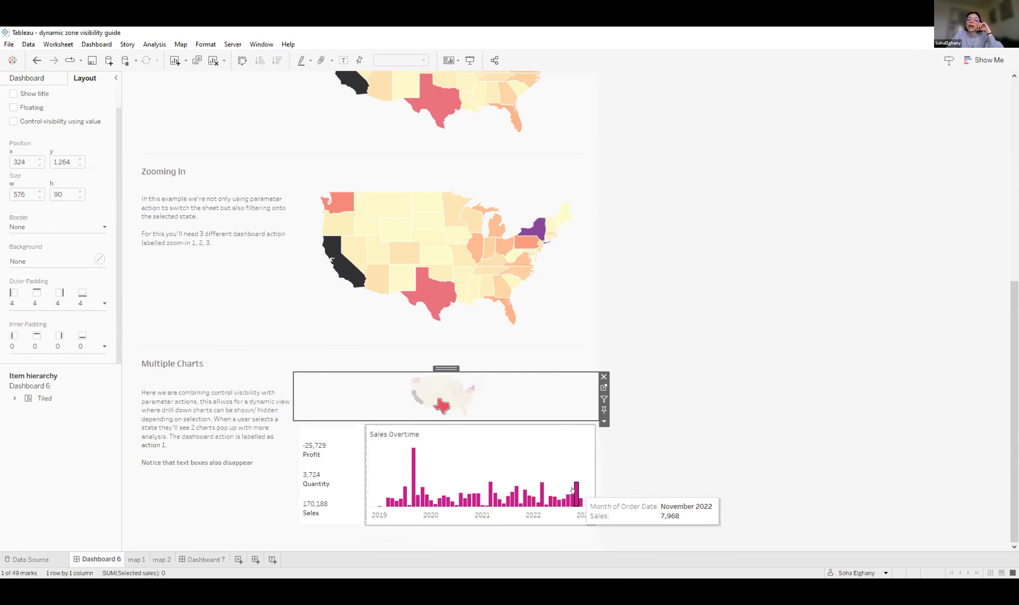
# Step: Clear the Texas selection on the Multiple Charts map, and test it by selecting and deselecting California
pyautogui.moveTo(334, 455)
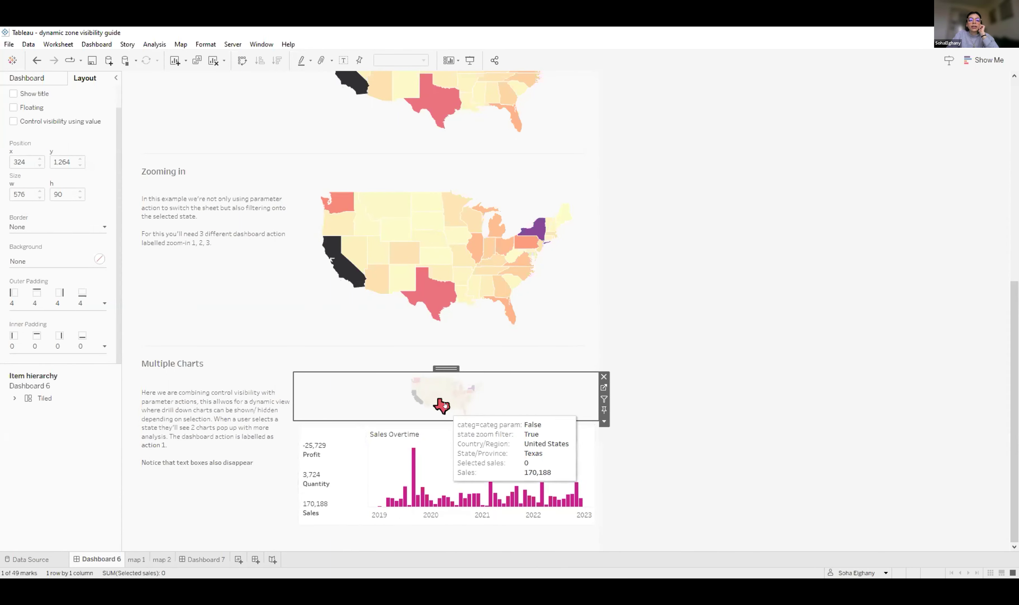
pyautogui.click(442, 407)
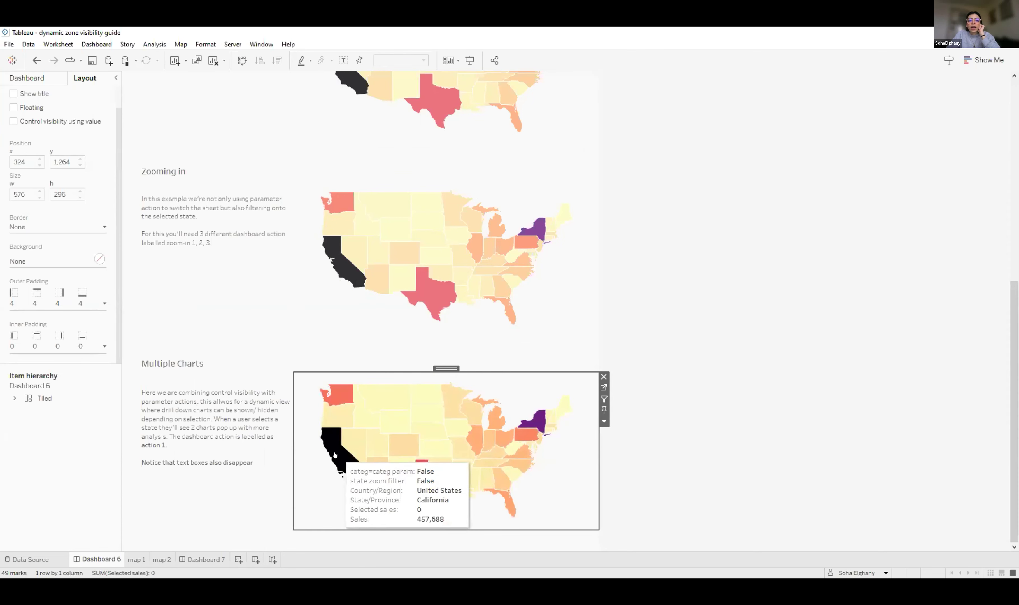
pyautogui.click(335, 453)
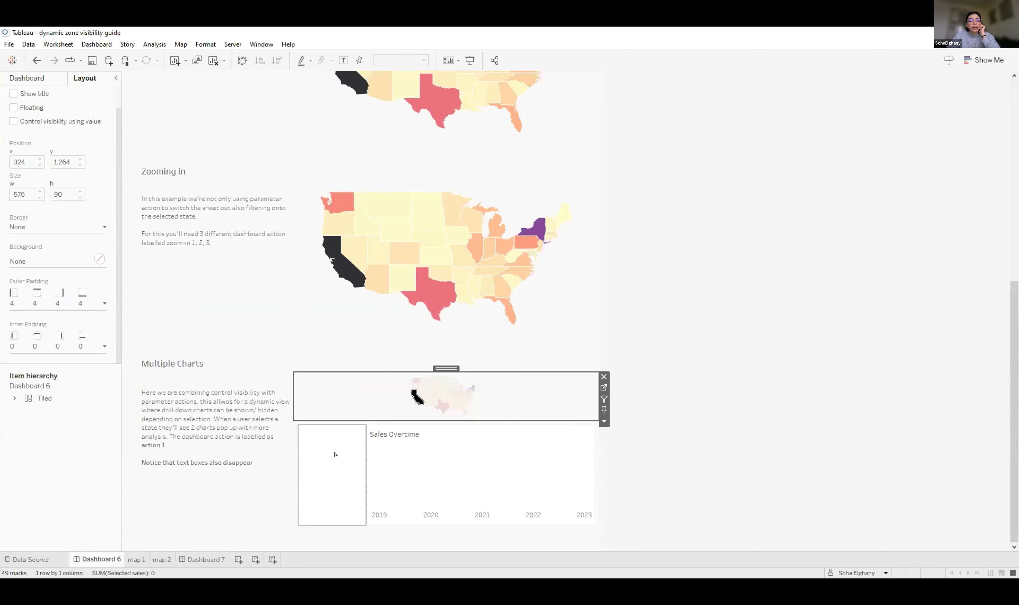
pyautogui.click(417, 400)
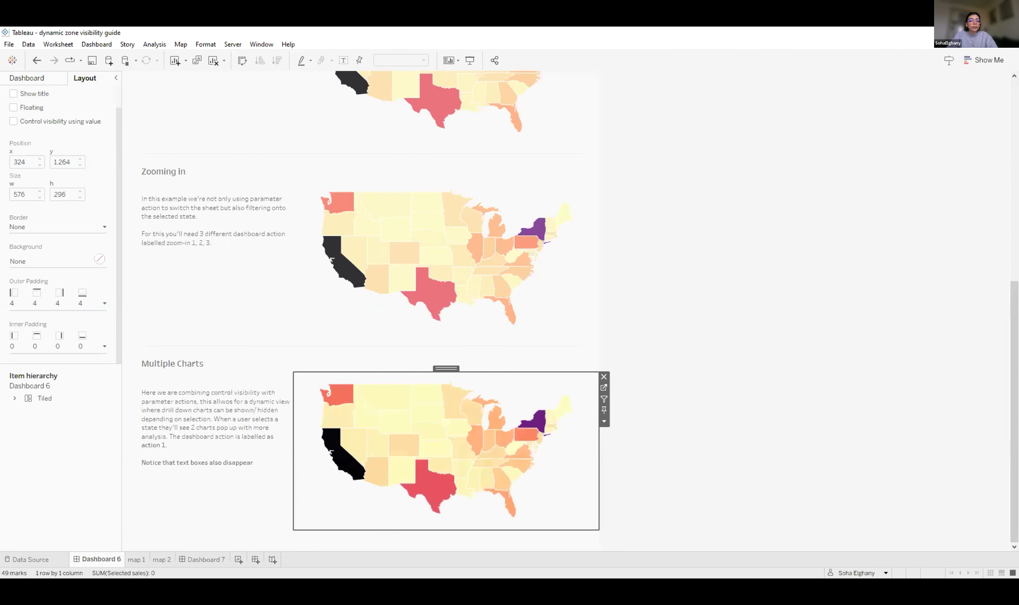
# Step: Open the Multiple Charts map's source sheet, and remove the state filter field from the marks of the map 1 sheet
pyautogui.click(604, 388)
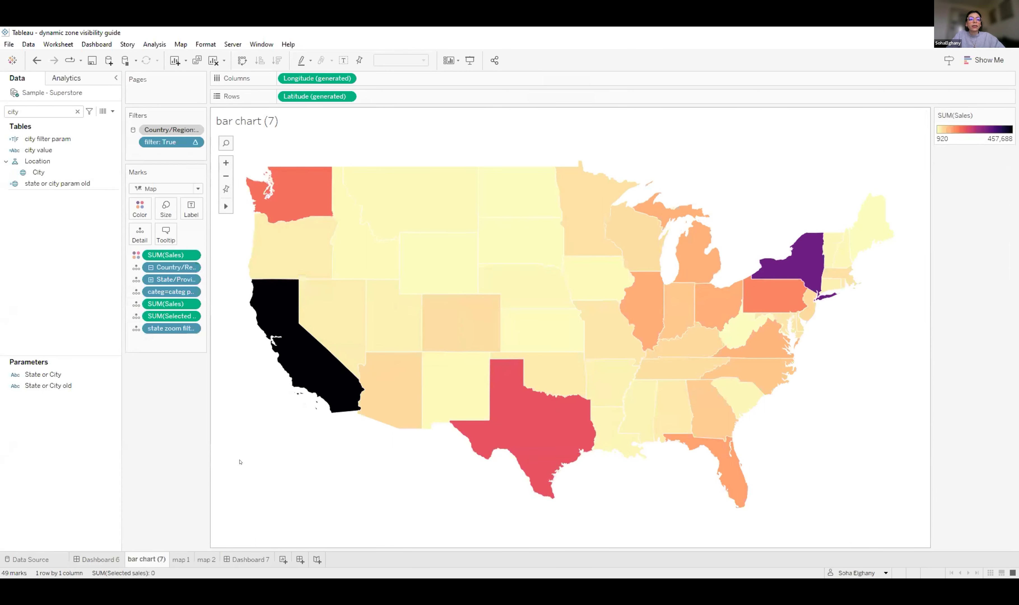
pyautogui.click(180, 559)
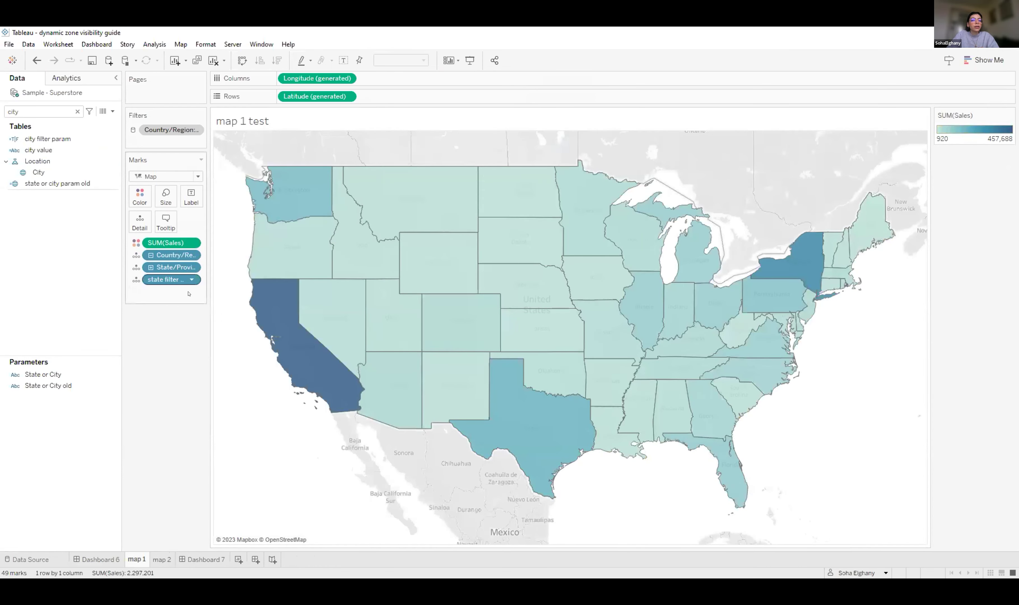
pyautogui.press('Delete')
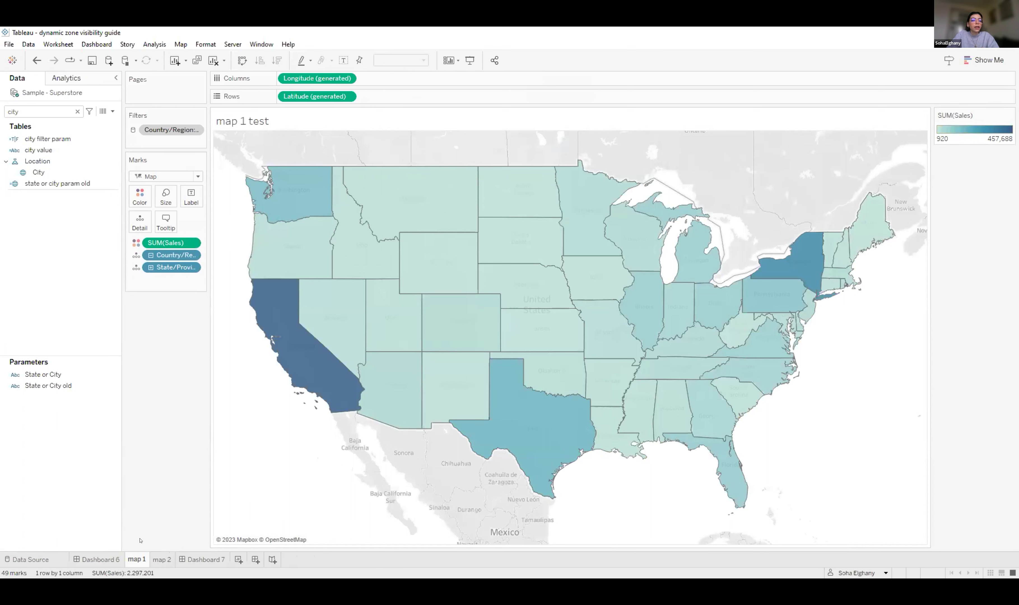
# Step: Find the calculated field named filter in the data fields, check its formula, and close it
pyautogui.doubleClick(40, 107)
pyautogui.write('f')
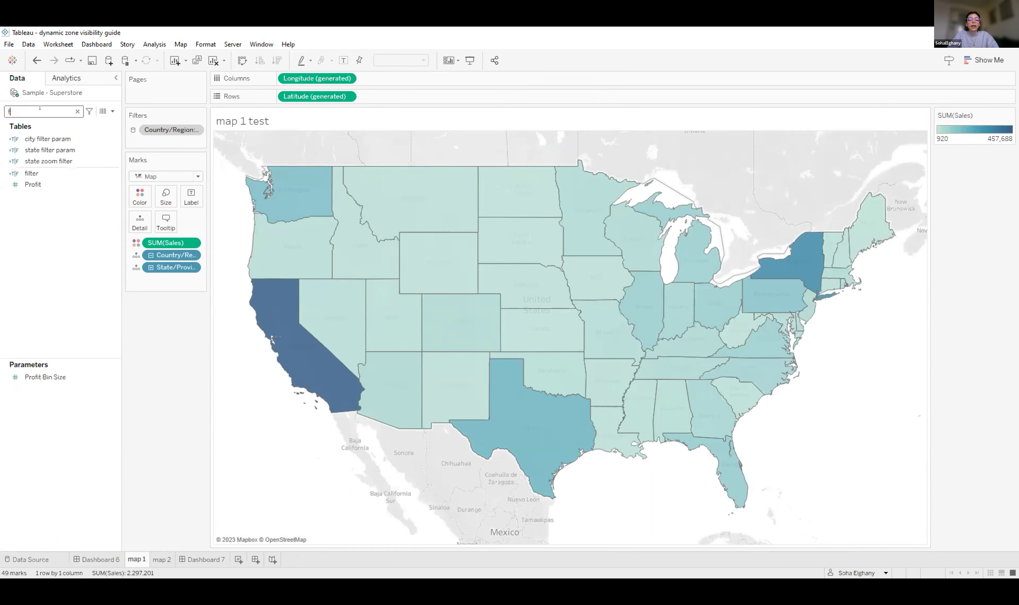
pyautogui.write('ilter')
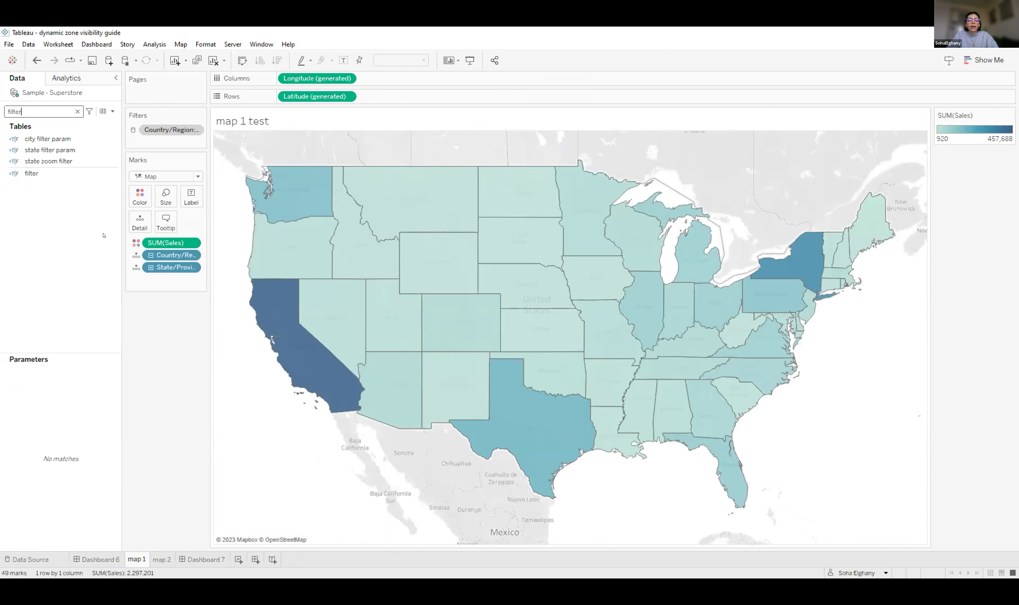
pyautogui.click(112, 173)
pyautogui.rightClick(116, 174)
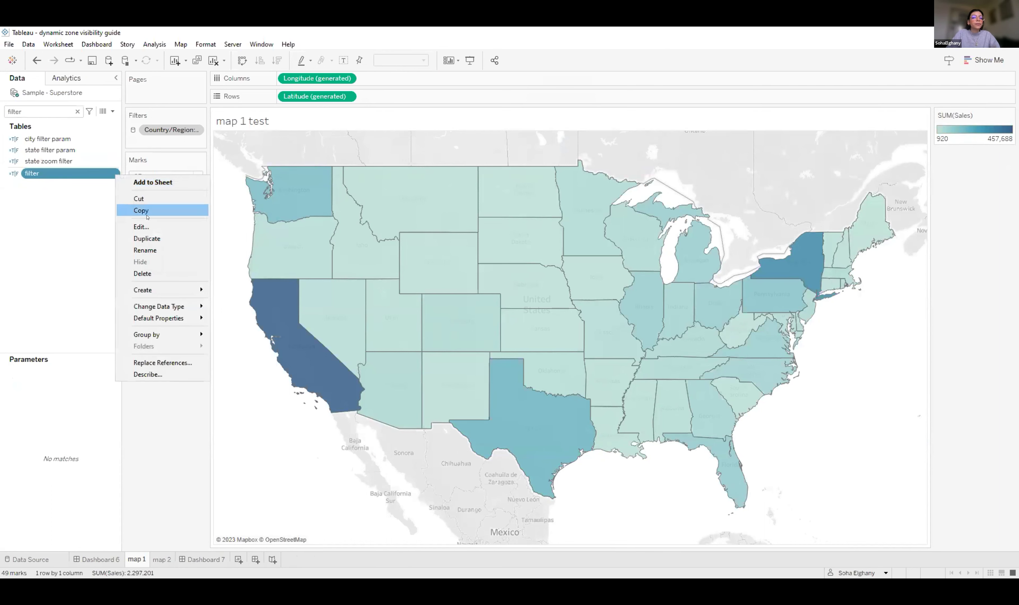
pyautogui.click(155, 227)
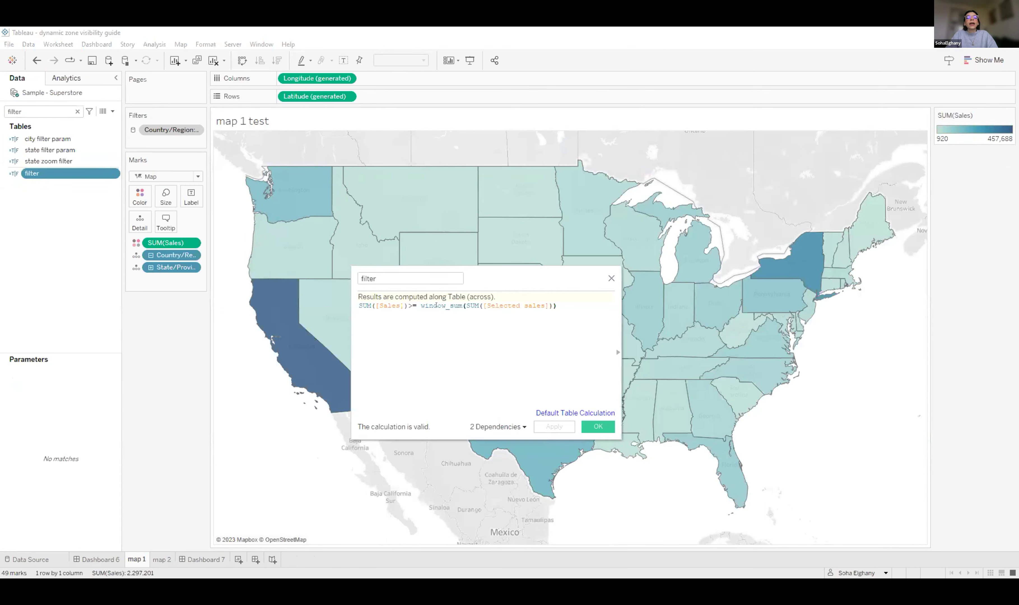
pyautogui.click(611, 278)
# Step: Find the Selected sales calculated field and replace [Category] with [State/Province] in its condition
pyautogui.click(55, 106)
pyautogui.hotkey('ctrl', 'a')
pyautogui.write('sele')
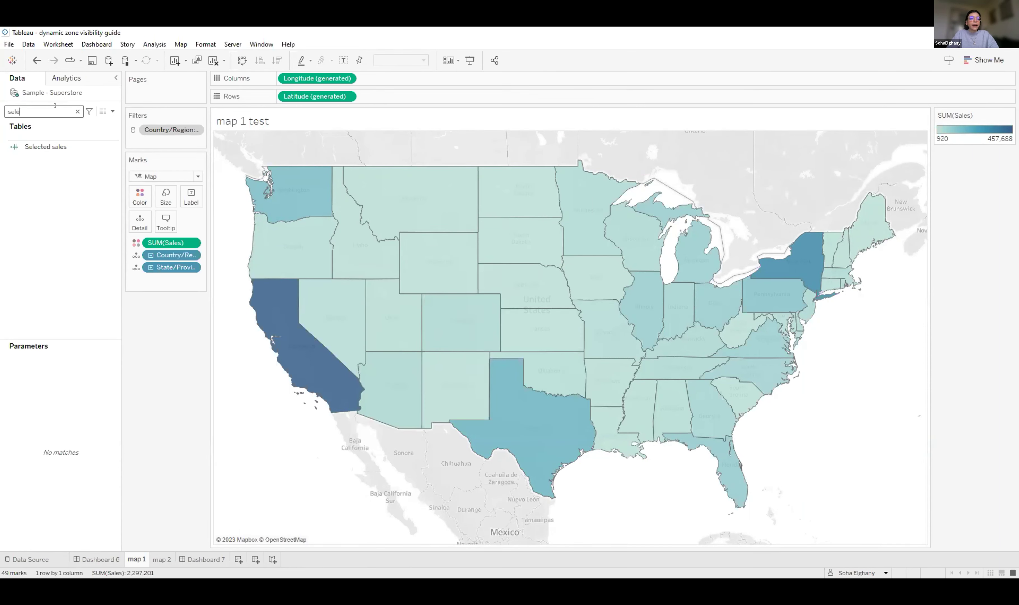
pyautogui.rightClick(112, 147)
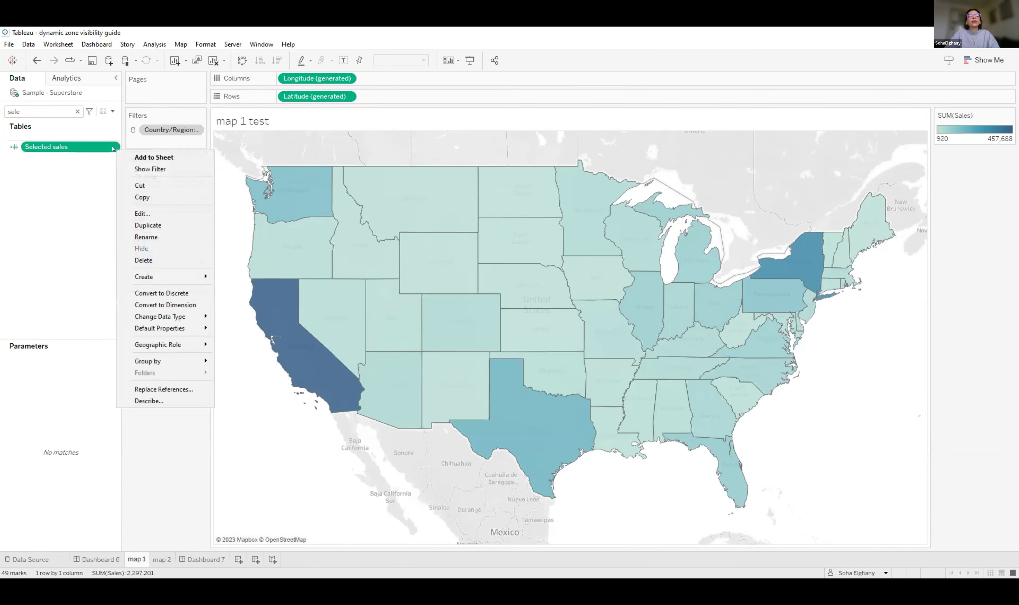
pyautogui.click(140, 214)
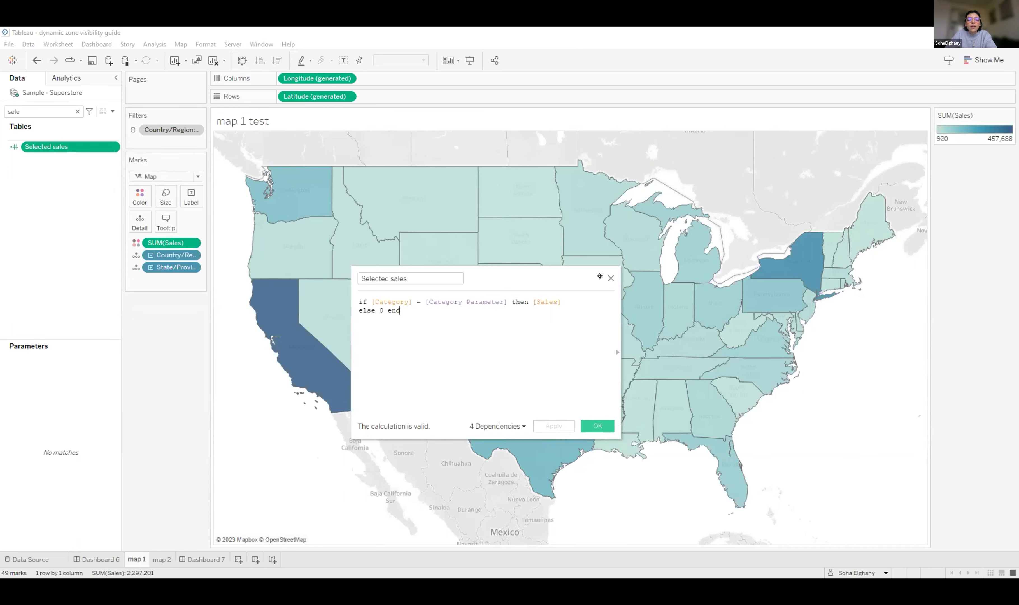
pyautogui.doubleClick(385, 295)
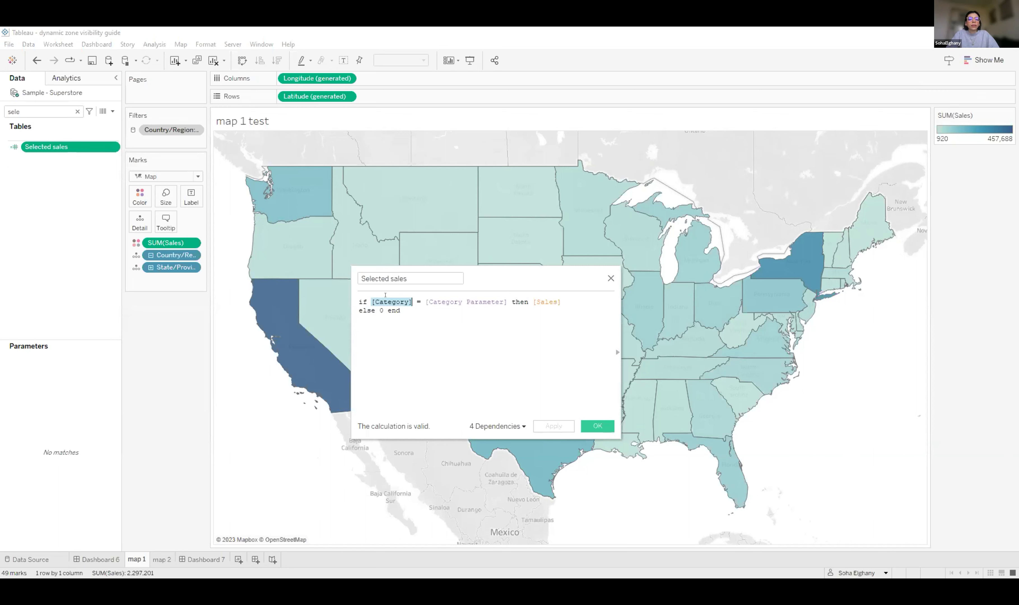
pyautogui.write('stat')
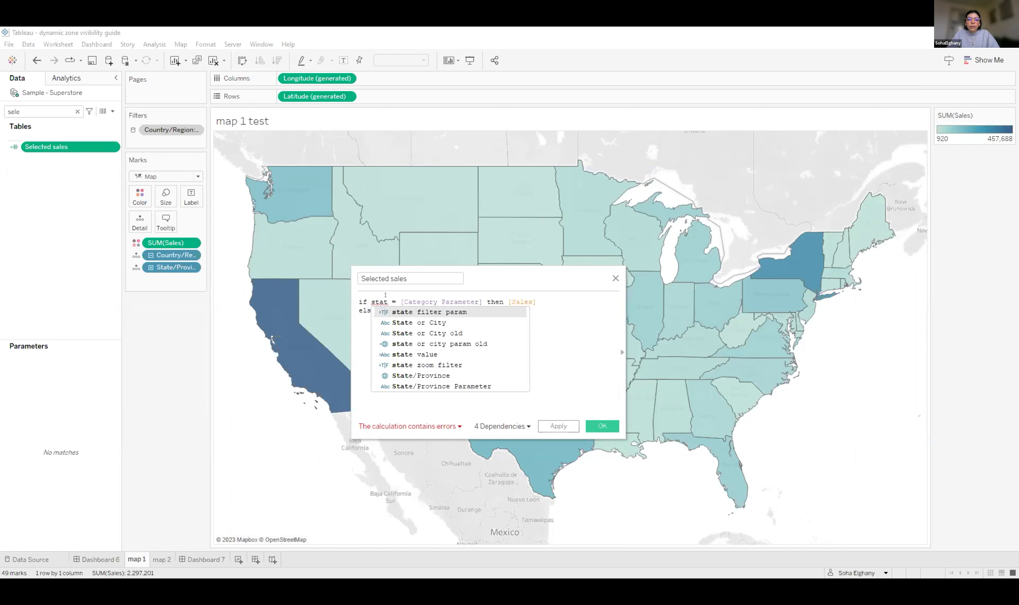
pyautogui.press('Down')
pyautogui.press('Down')
pyautogui.press('Down')
pyautogui.press('Down')
pyautogui.press('Down')
pyautogui.press('Down')
pyautogui.press('Return')
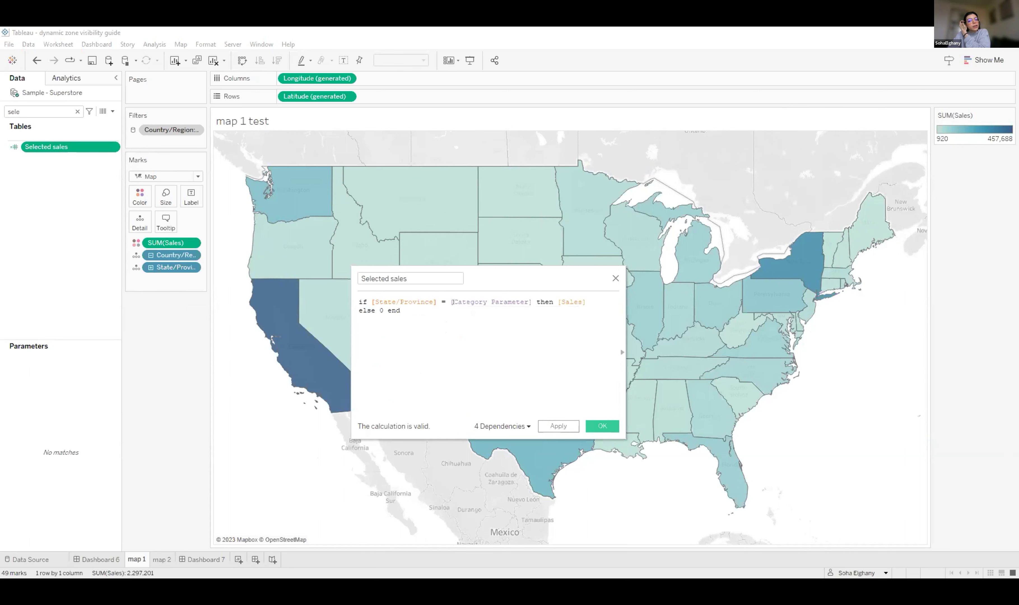
# Step: Replace [Category Parameter] with [State/Province Parameter] in the Selected sales formula and save the calculation
pyautogui.moveTo(453, 302); pyautogui.dragTo(531, 301)
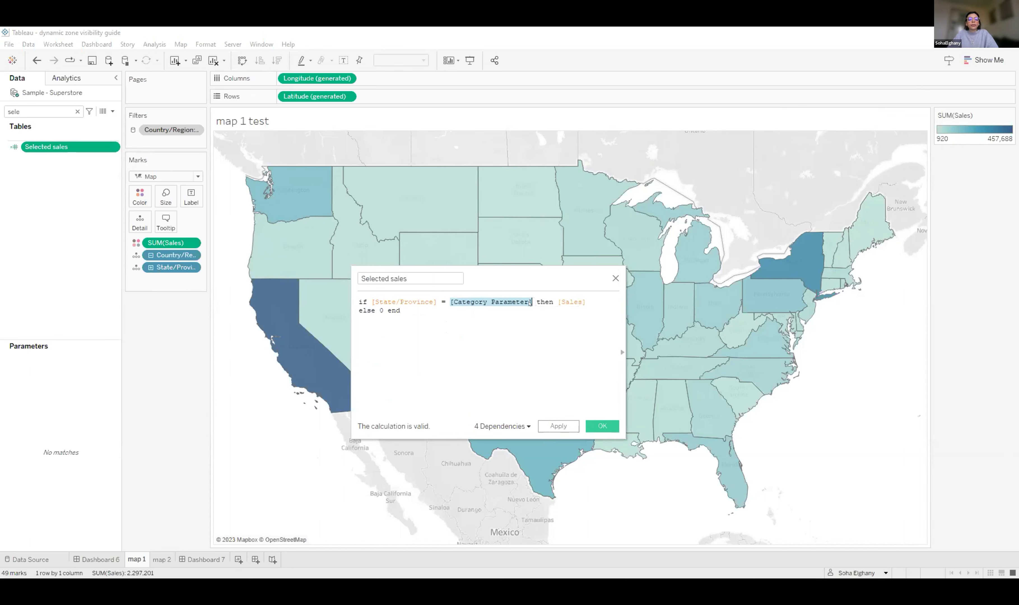
pyautogui.write('stat')
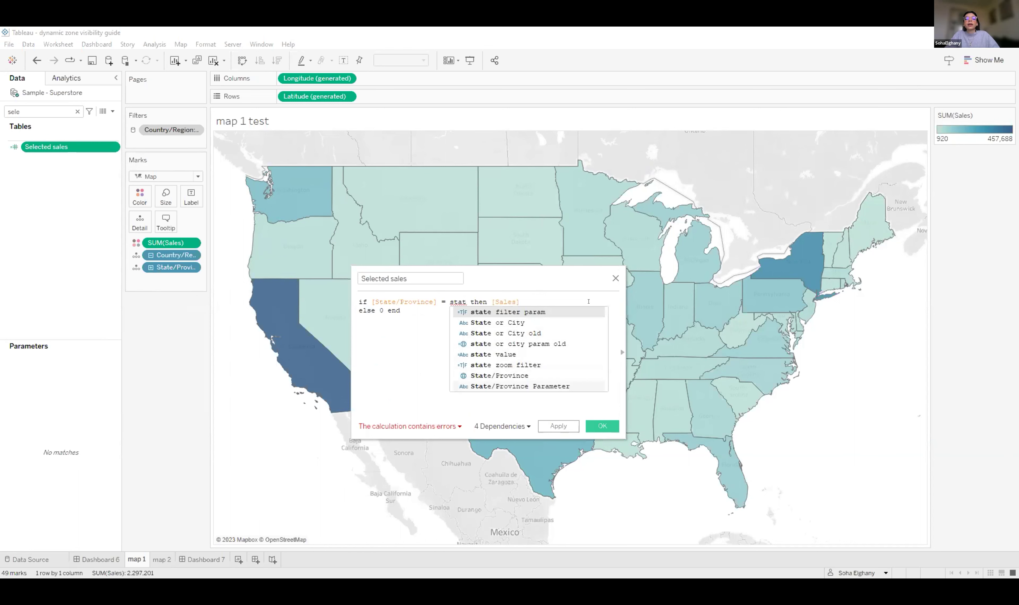
pyautogui.click(553, 385)
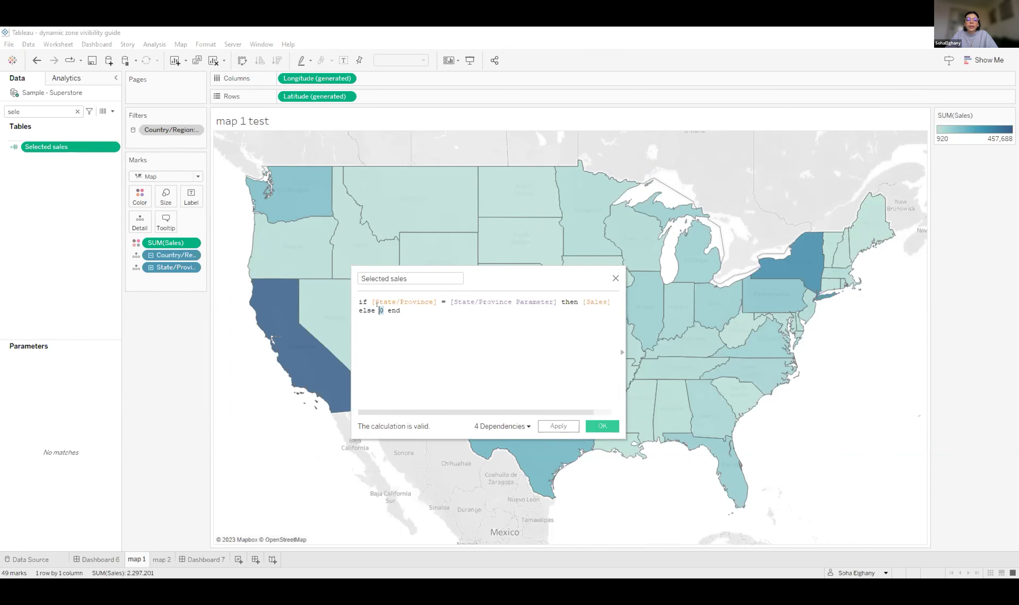
pyautogui.click(512, 379)
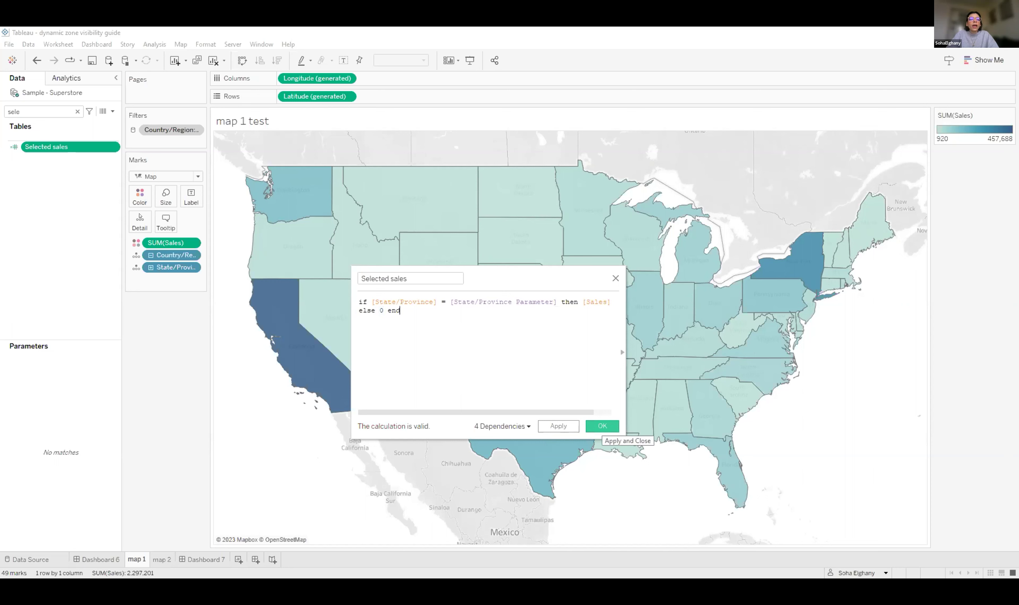
pyautogui.click(602, 426)
# Step: Reopen the filter calculated field and examine how it compares SUM([Sales]) with the window sum of Selected sales
pyautogui.doubleClick(37, 111)
pyautogui.write('filter')
pyautogui.click(112, 174)
pyautogui.rightClick(114, 175)
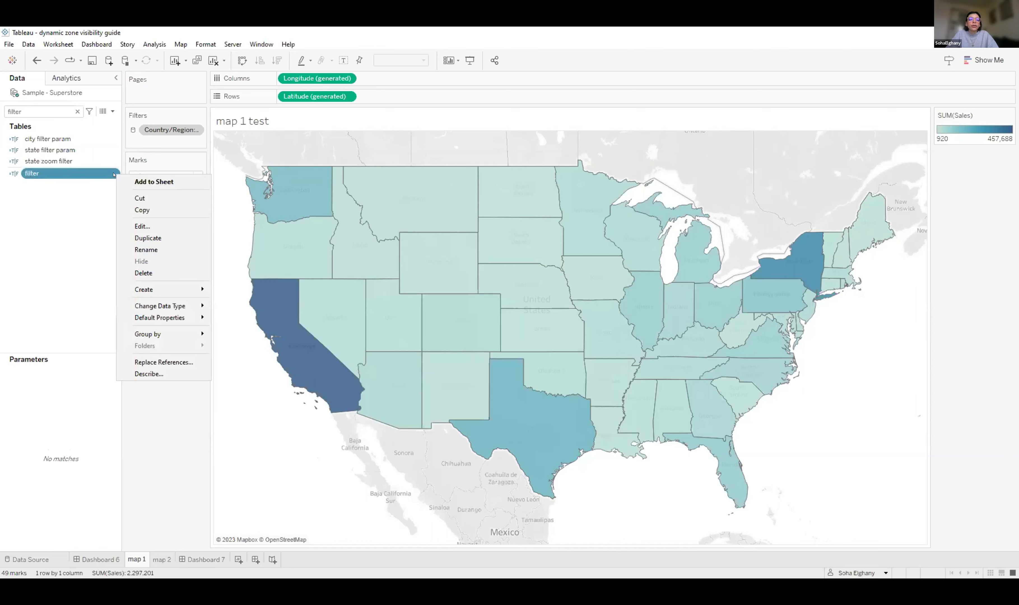
pyautogui.click(147, 226)
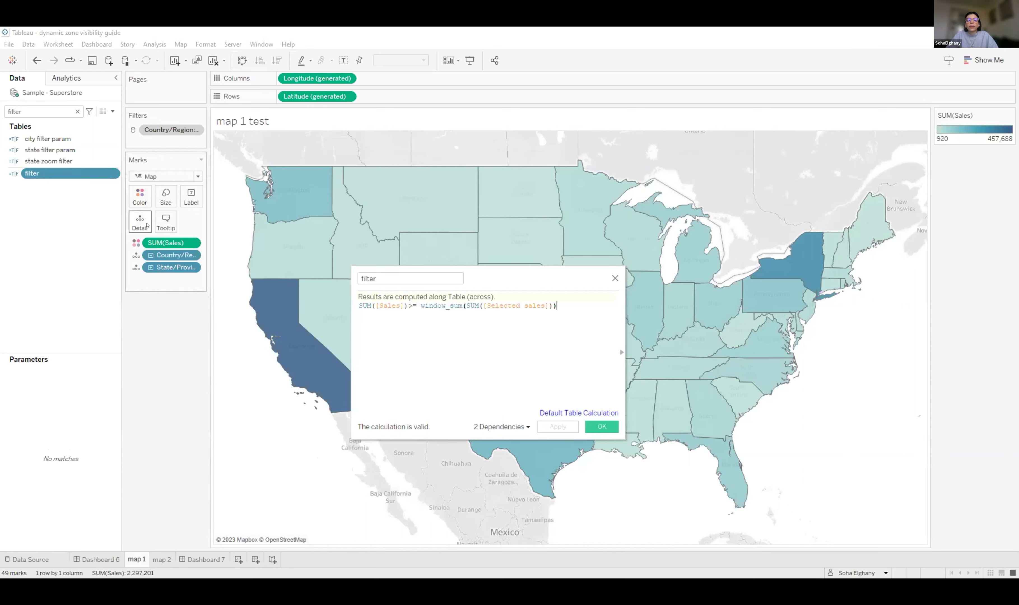
pyautogui.press('Right')
pyautogui.press('Right')
pyautogui.press('Right')
pyautogui.press('Right')
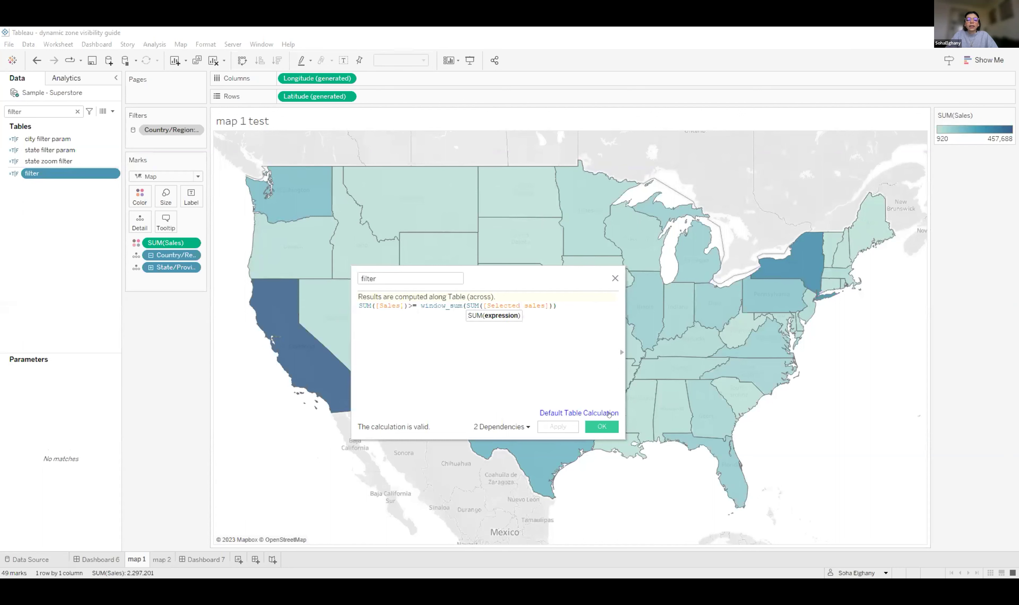
pyautogui.click(601, 426)
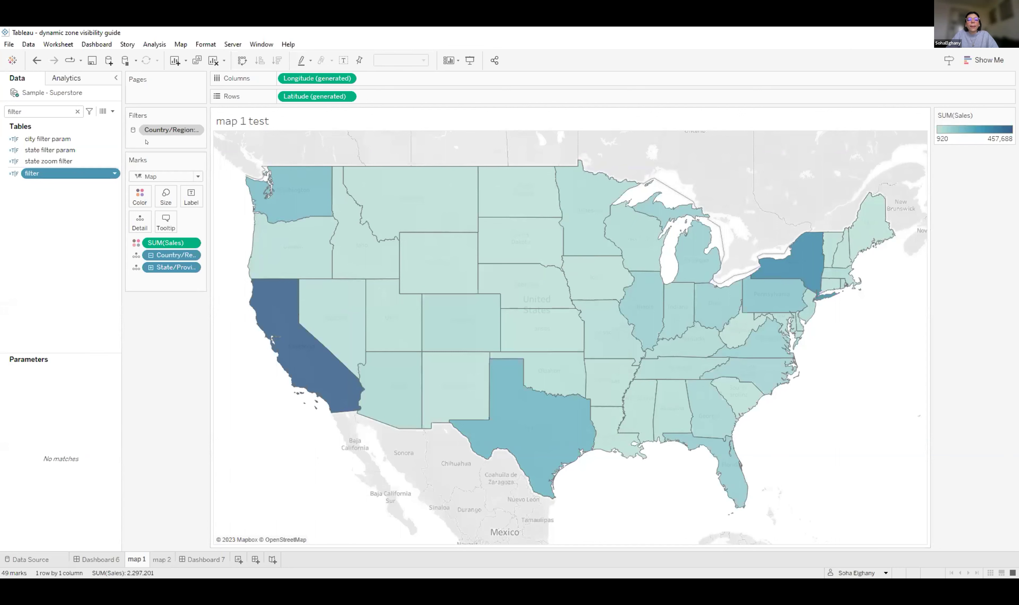
# Step: Filter map 1 by the filter field with True selected, and compute its table calculation using only the State/Province dimension
pyautogui.moveTo(145, 142); pyautogui.dragTo(145, 140)
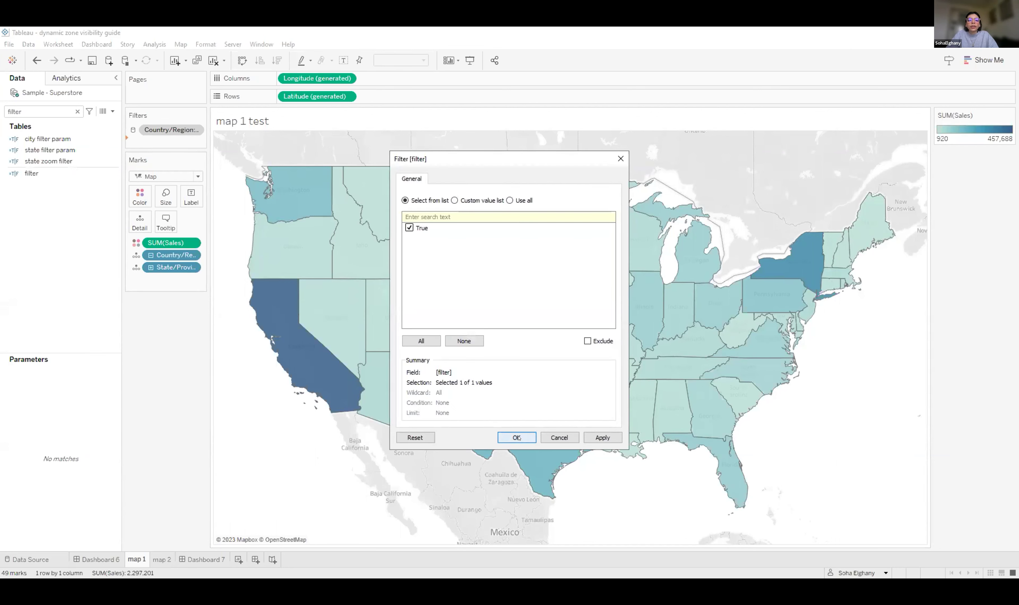
pyautogui.click(517, 438)
pyautogui.click(194, 142)
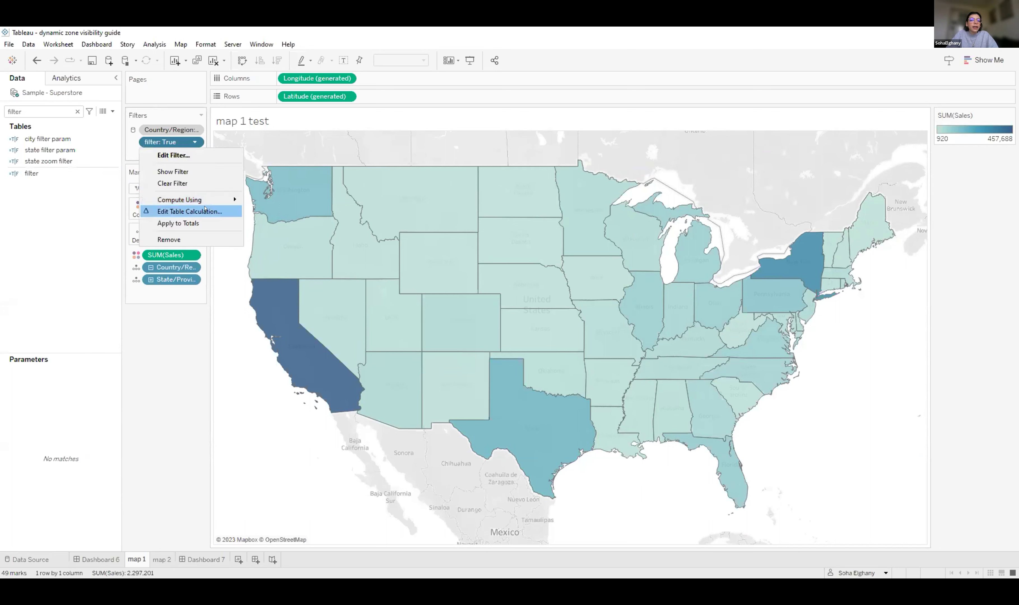
pyautogui.click(189, 211)
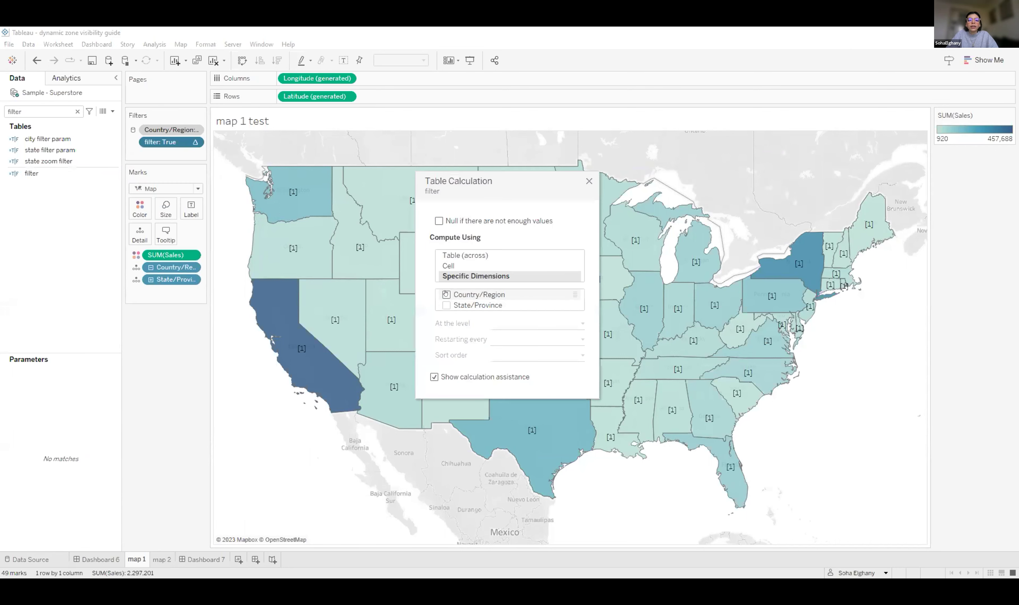
pyautogui.click(446, 305)
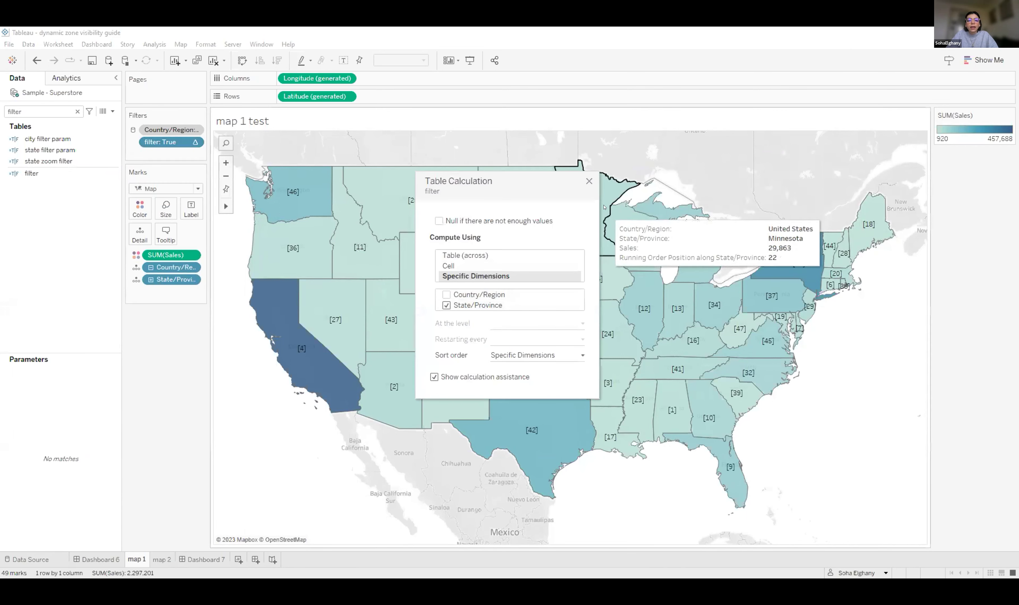
pyautogui.click(589, 182)
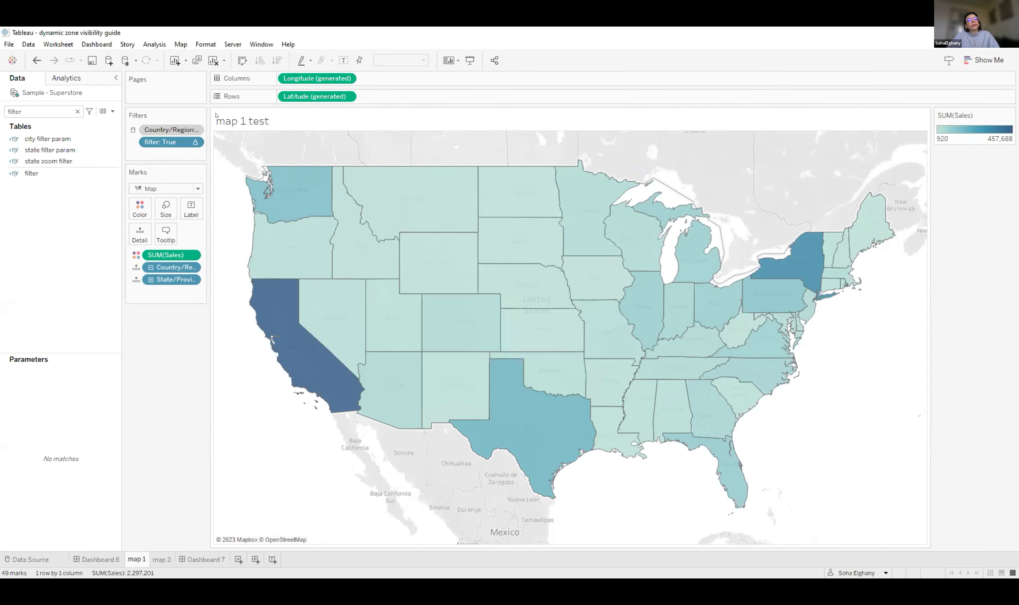
# Step: Check the value selection of the filter field on map 1 and accept it with True kept
pyautogui.click(194, 141)
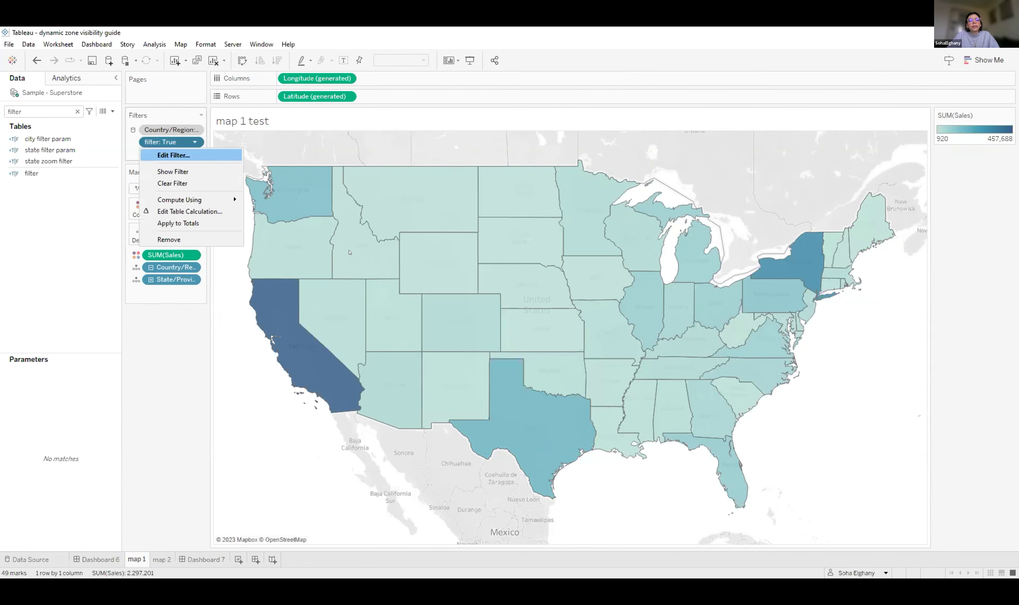
pyautogui.click(173, 155)
pyautogui.click(523, 435)
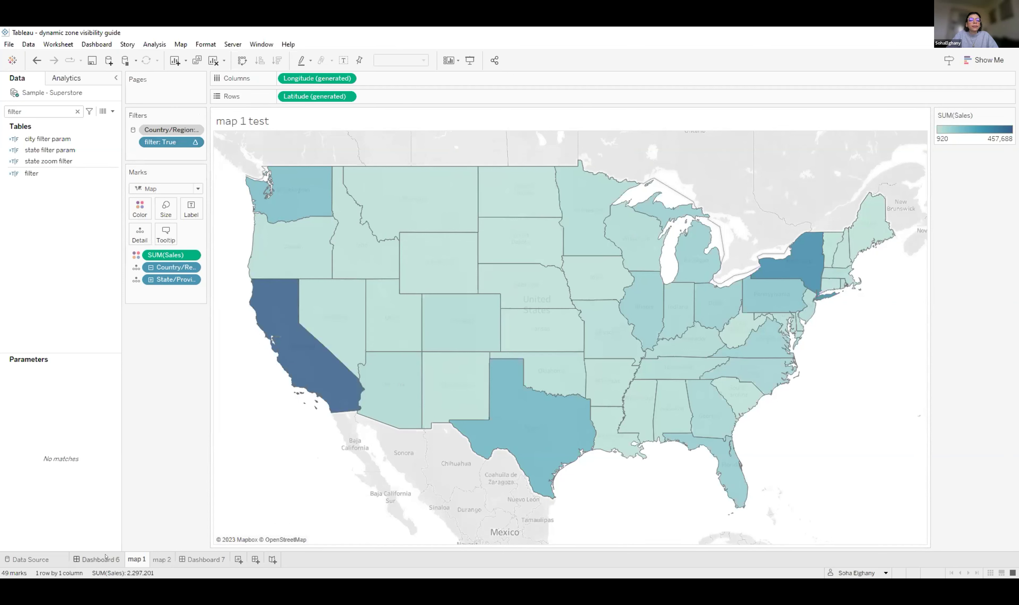
# Step: Return to Dashboard 6, select New York on the Multiple Charts map, and examine the remaining states and drill-down charts
pyautogui.click(97, 559)
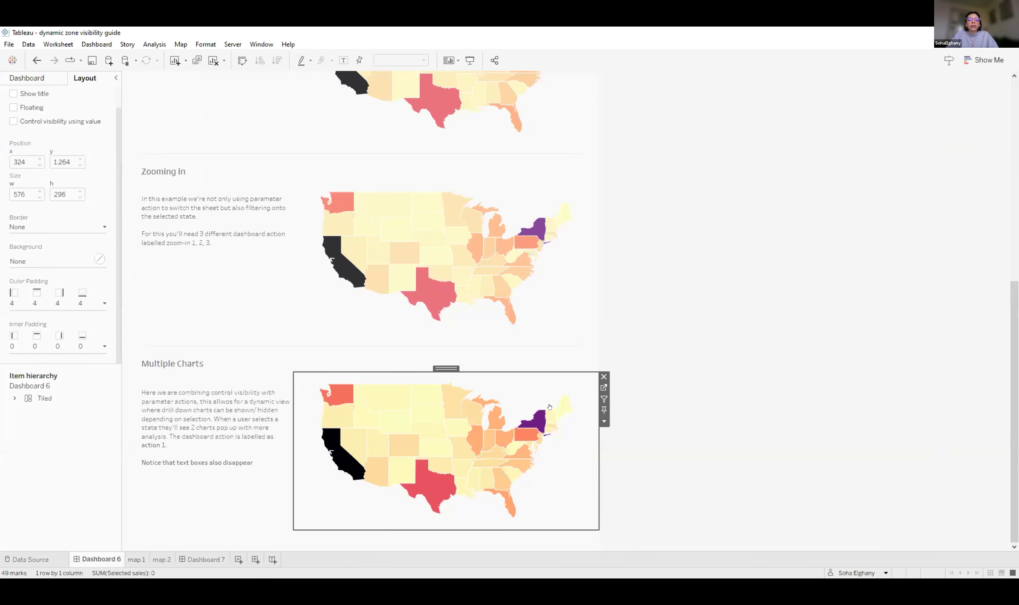
pyautogui.click(537, 414)
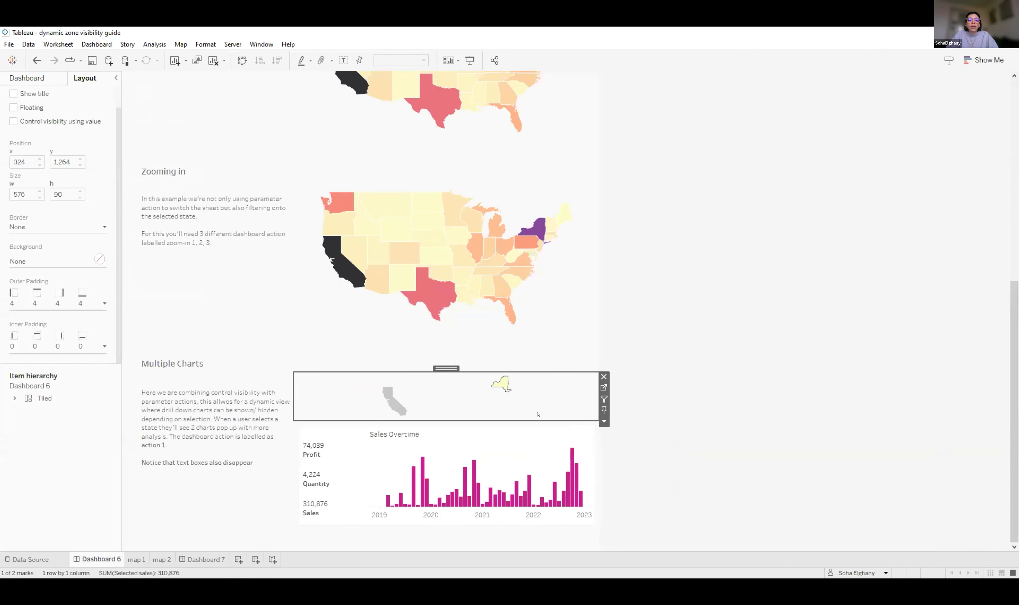
pyautogui.moveTo(503, 385)
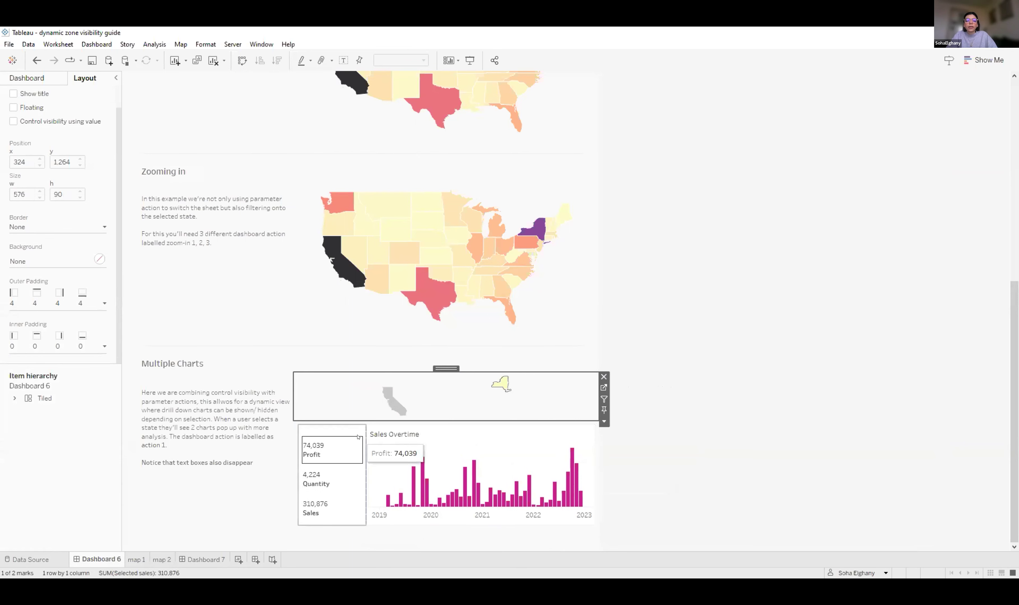
# Step: Open the worksheet behind the Profit, Quantity and Sales figures and examine the state filter param calculation
pyautogui.click(359, 438)
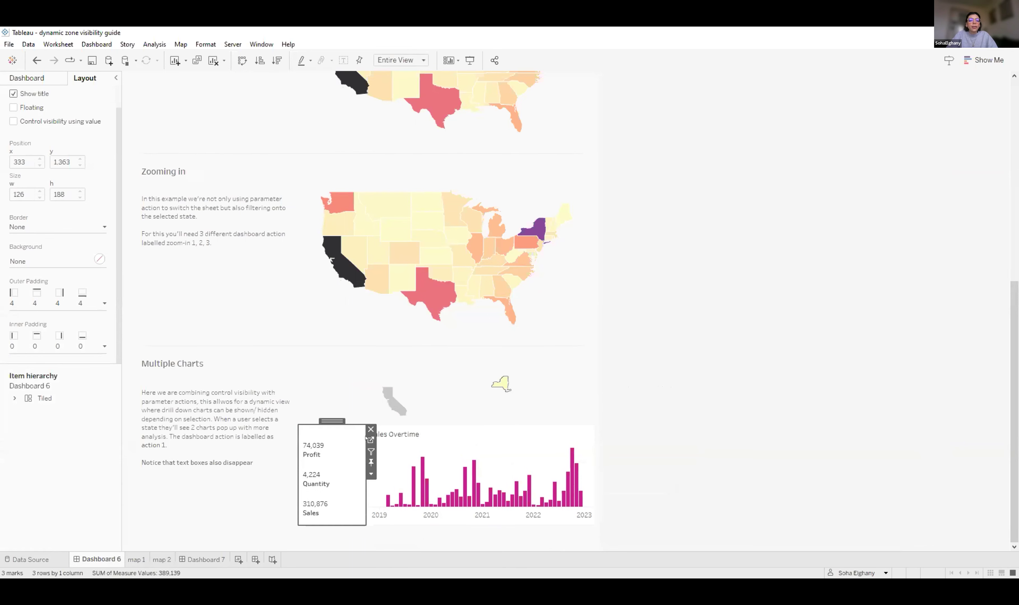
pyautogui.click(371, 439)
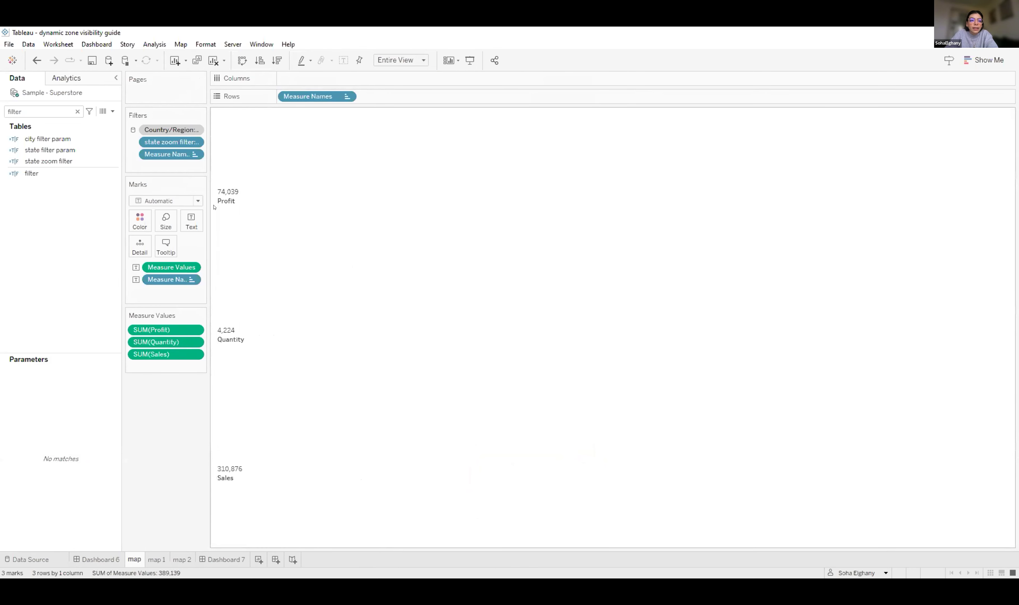
pyautogui.click(46, 109)
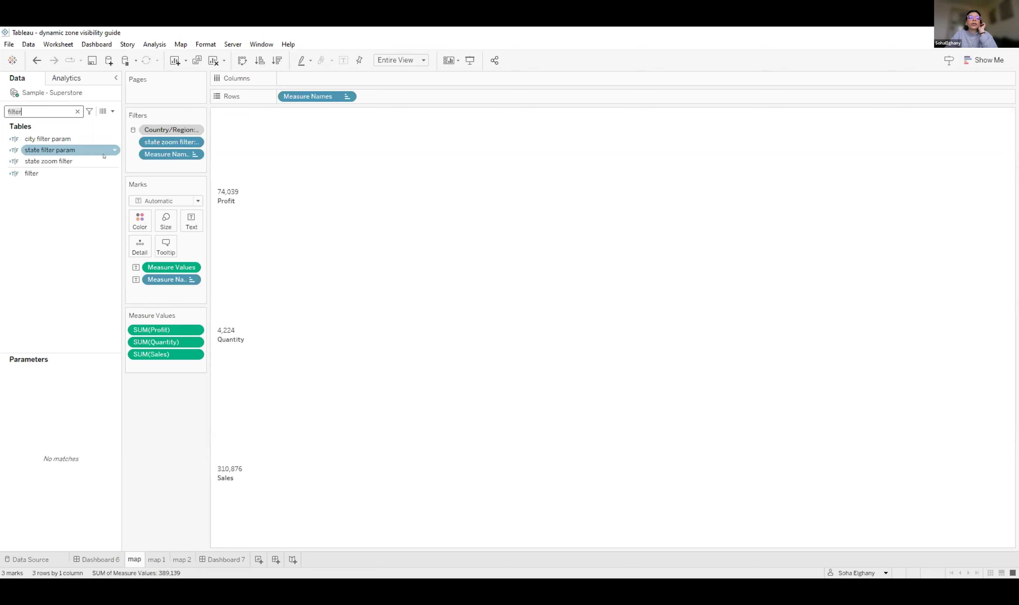
pyautogui.click(115, 150)
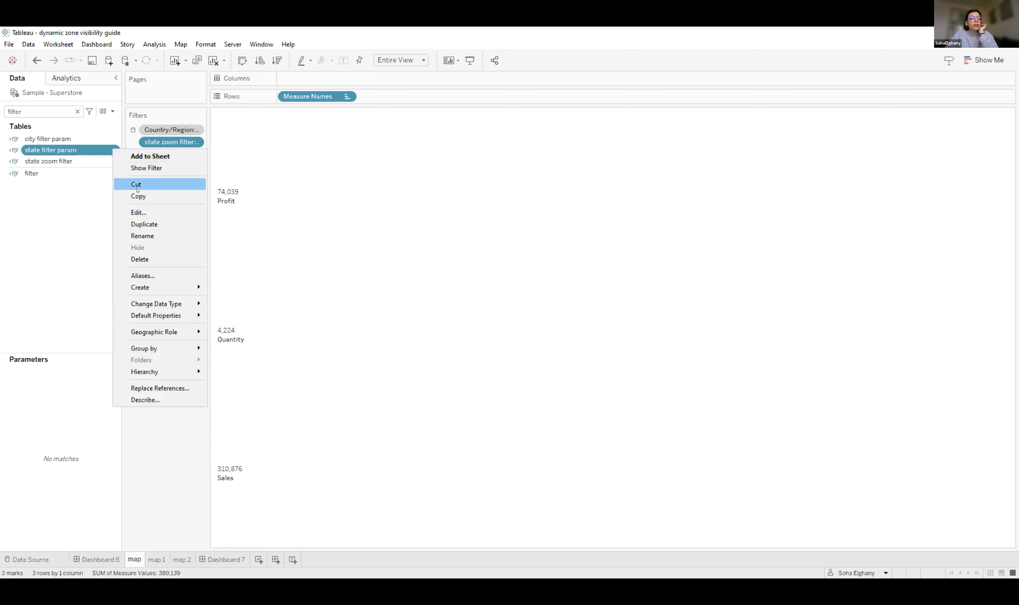
pyautogui.click(147, 215)
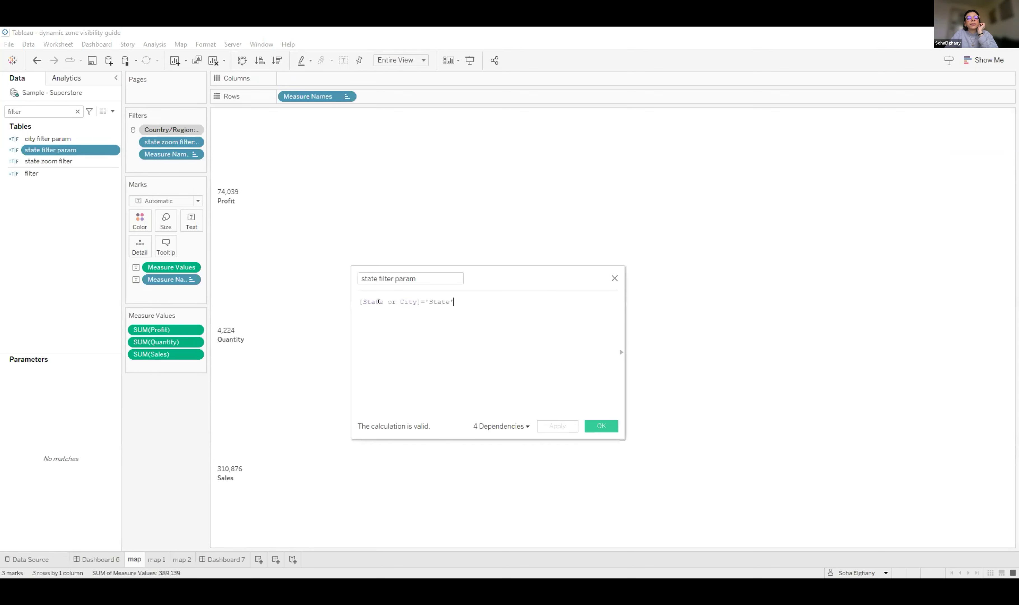
pyautogui.click(614, 278)
# Step: Examine the state zoom filter calculation and which value is selected for it in the worksheet's filter settings
pyautogui.click(113, 159)
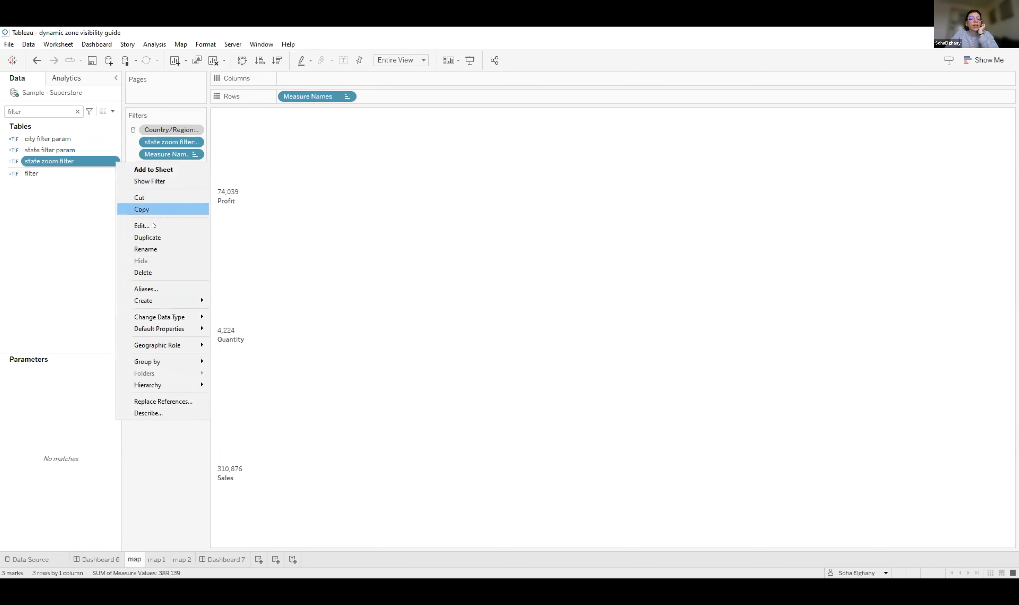
pyautogui.press('Return')
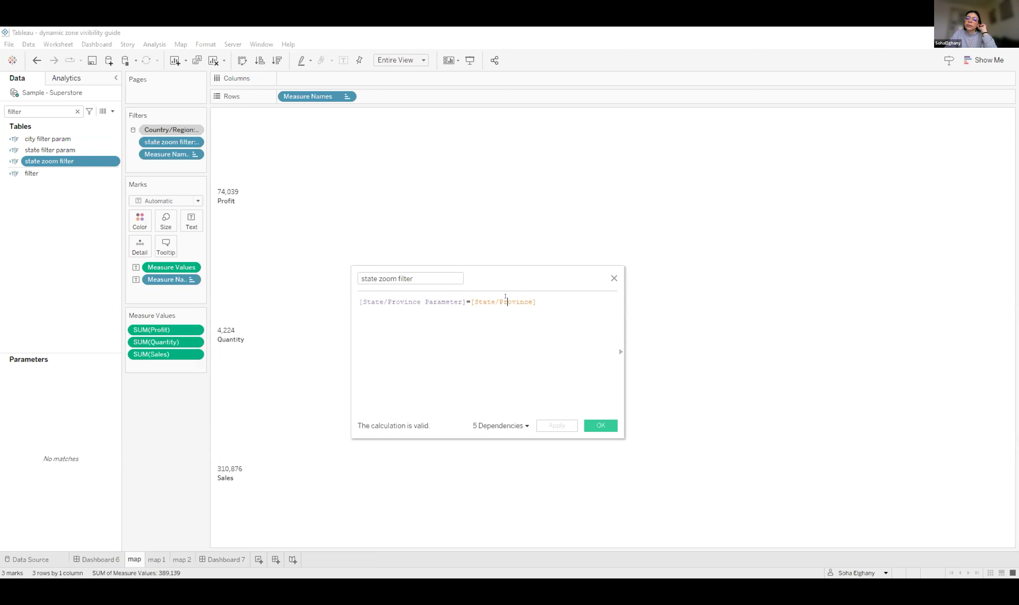
pyautogui.click(614, 278)
pyautogui.rightClick(182, 143)
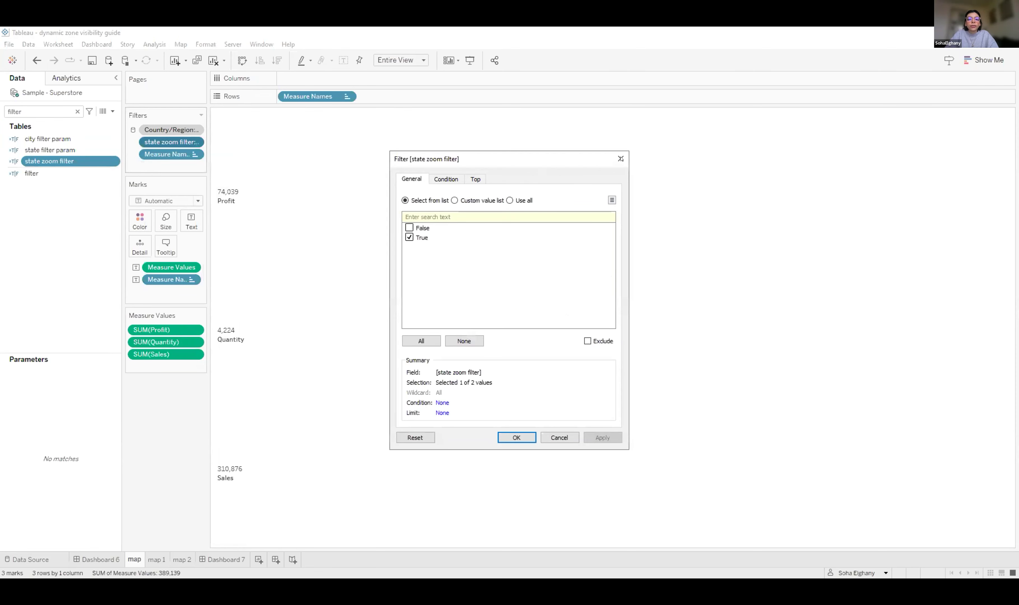
pyautogui.click(621, 158)
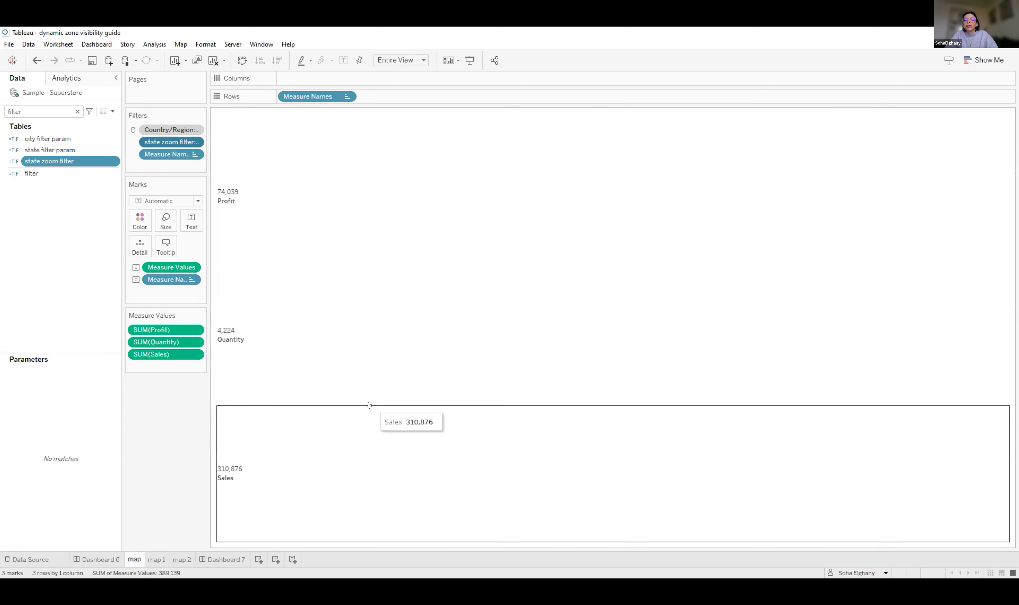
# Step: Check the state zoom filter on the Sales Overtime chart's worksheet, starting from Dashboard 6 and returning there
pyautogui.click(97, 559)
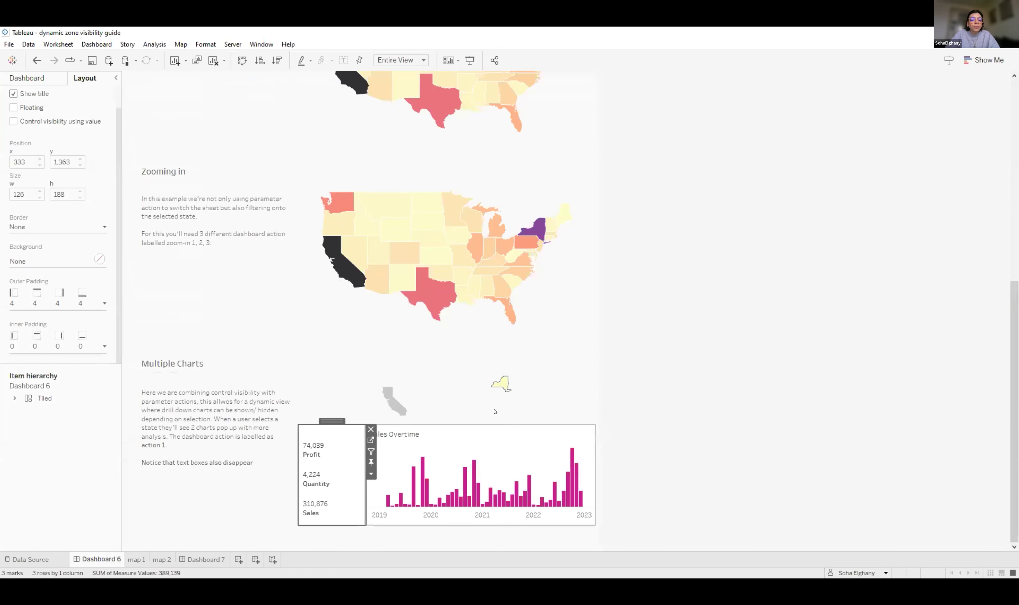
pyautogui.click(505, 454)
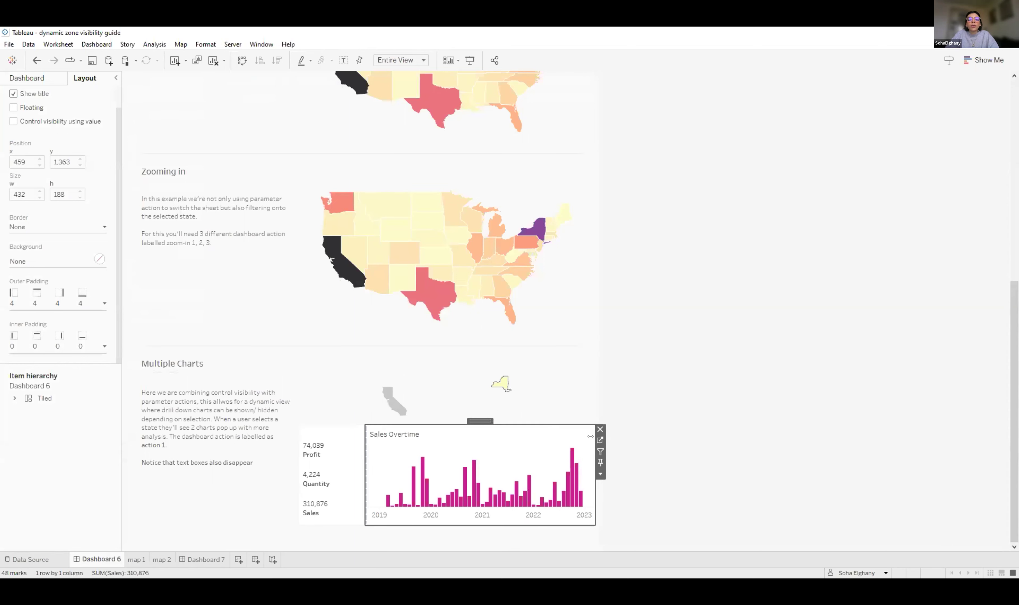
pyautogui.click(600, 440)
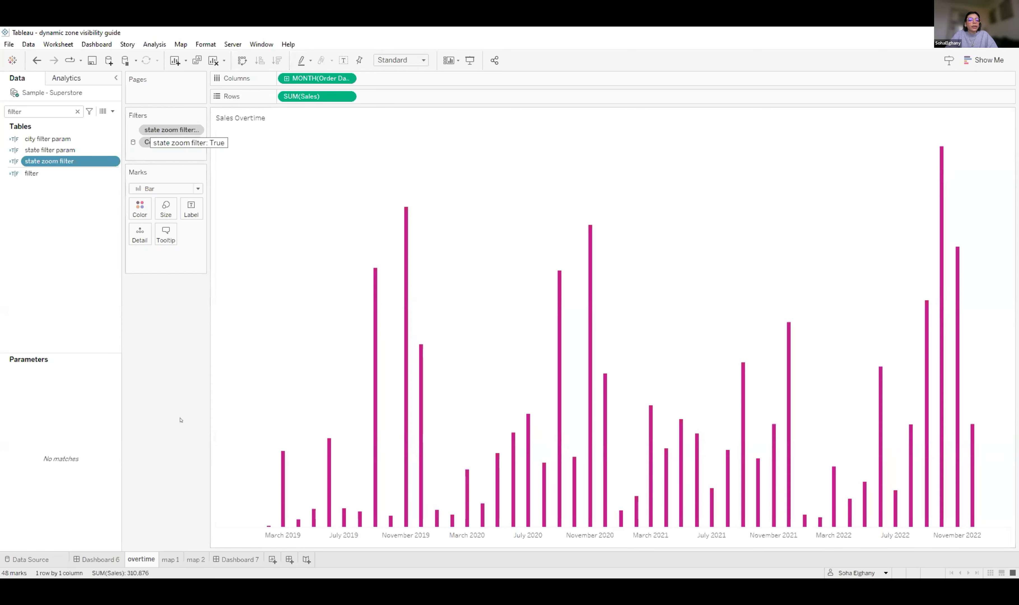
pyautogui.click(112, 564)
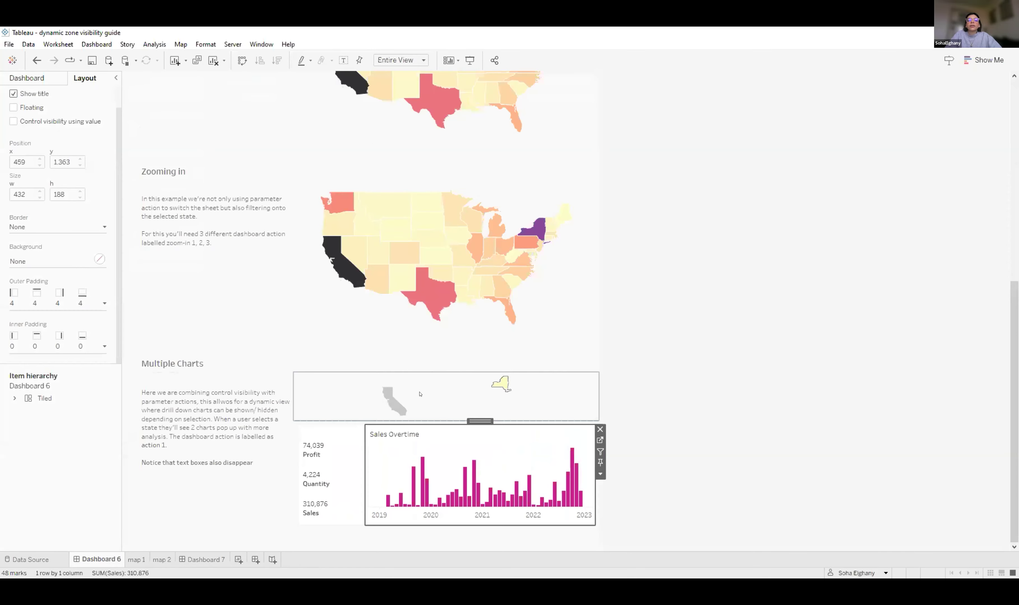
# Step: Clear the New York selection on the Multiple Charts map, inspect the bar chart (7) worksheet, and return to Dashboard 6
pyautogui.click(499, 384)
pyautogui.click(499, 384)
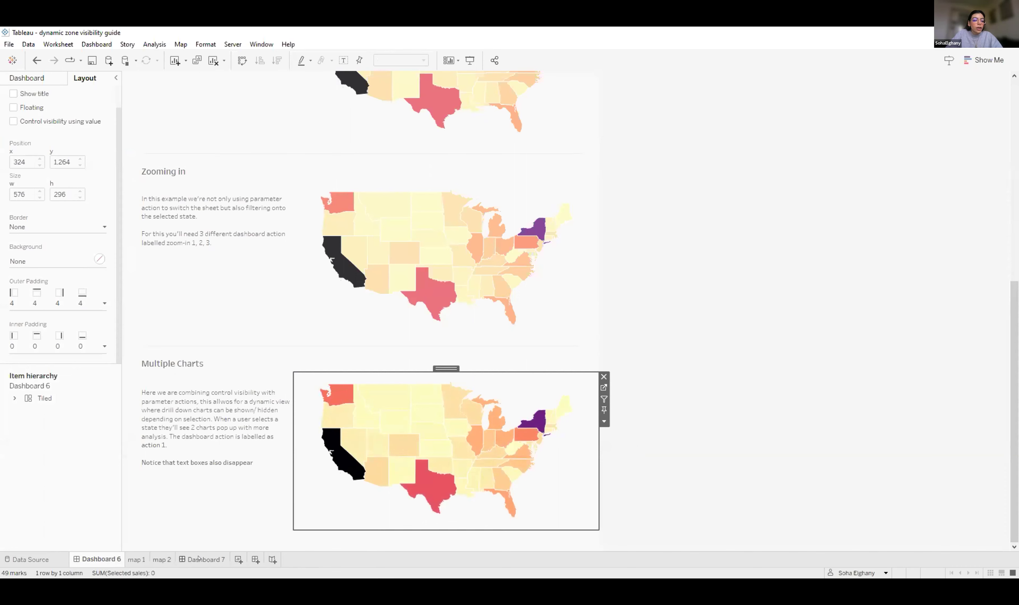
pyautogui.click(604, 387)
pyautogui.click(39, 109)
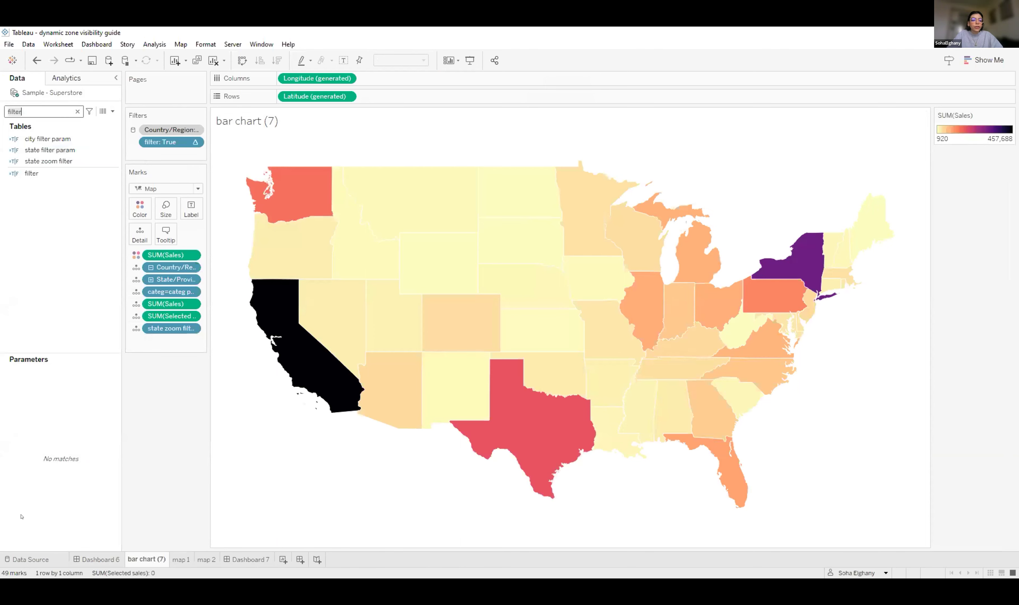
pyautogui.click(97, 559)
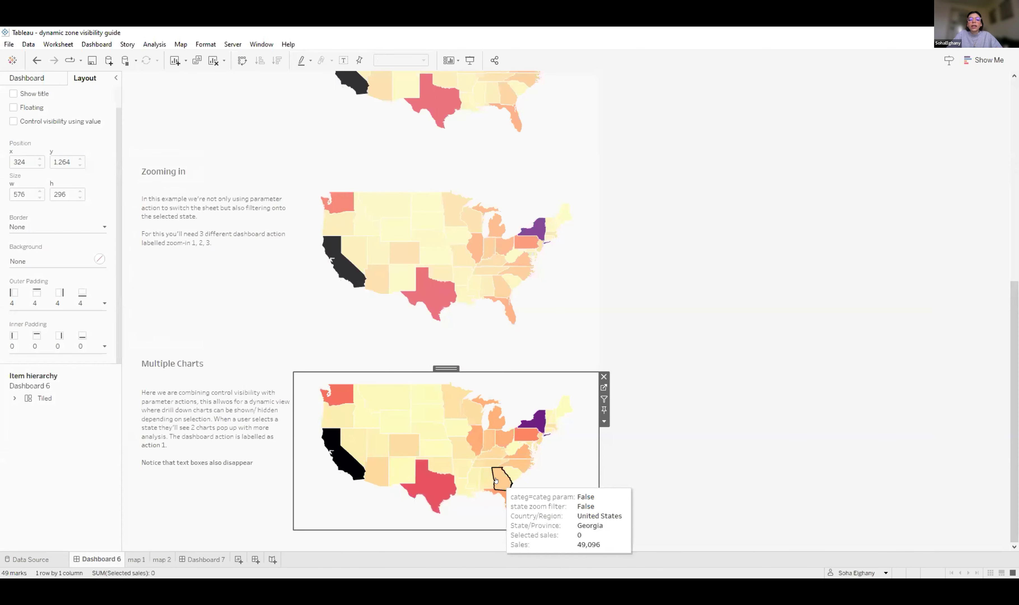
# Step: Clear the field search in the bar chart (7) worksheet and open the Parameter != None? calculated field
pyautogui.click(603, 387)
pyautogui.doubleClick(48, 111)
pyautogui.write('con')
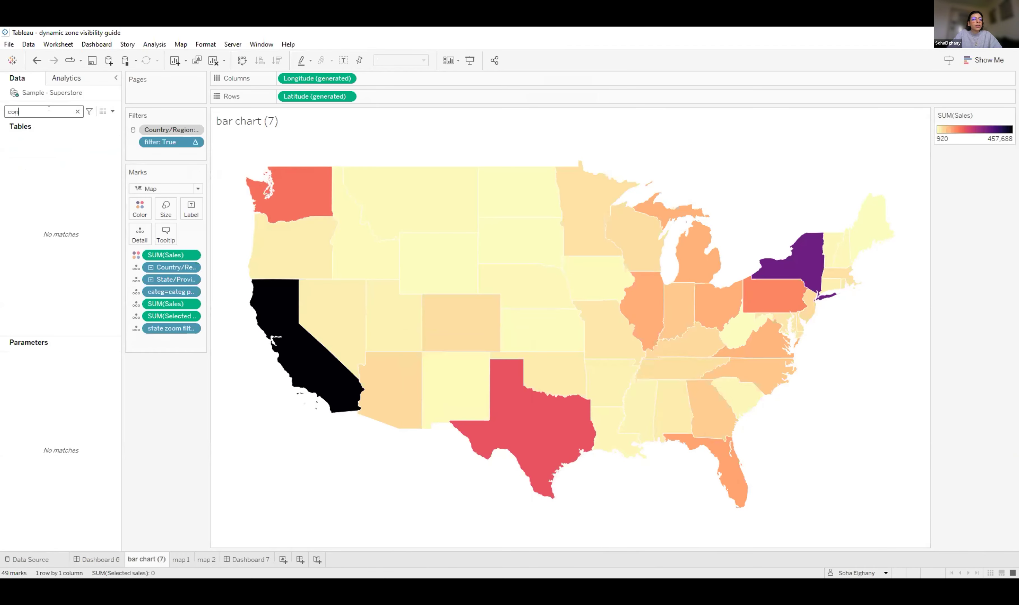
pyautogui.press('BackSpace')
pyautogui.press('BackSpace')
pyautogui.press('BackSpace')
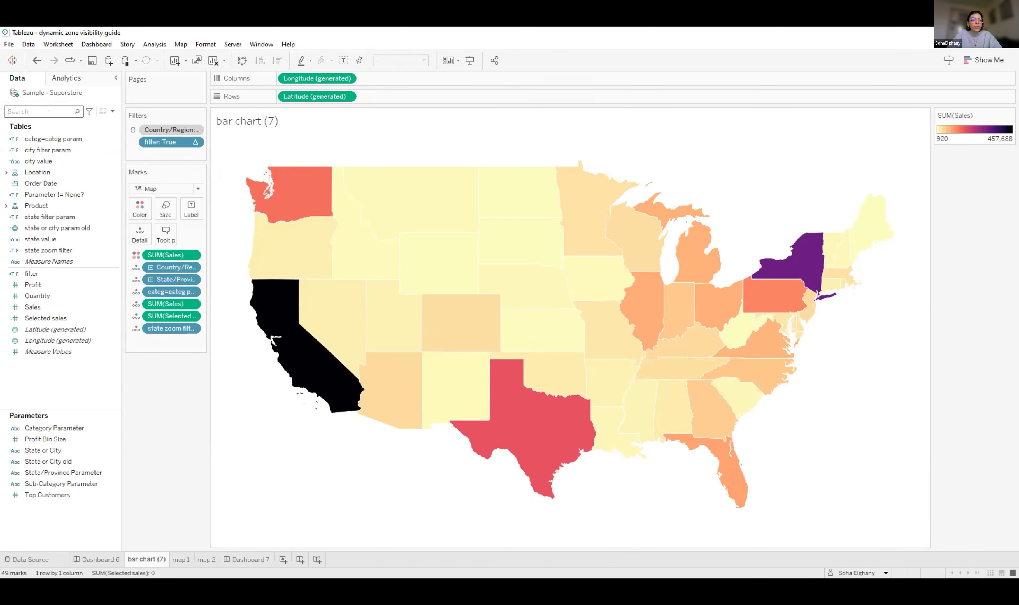
pyautogui.rightClick(118, 194)
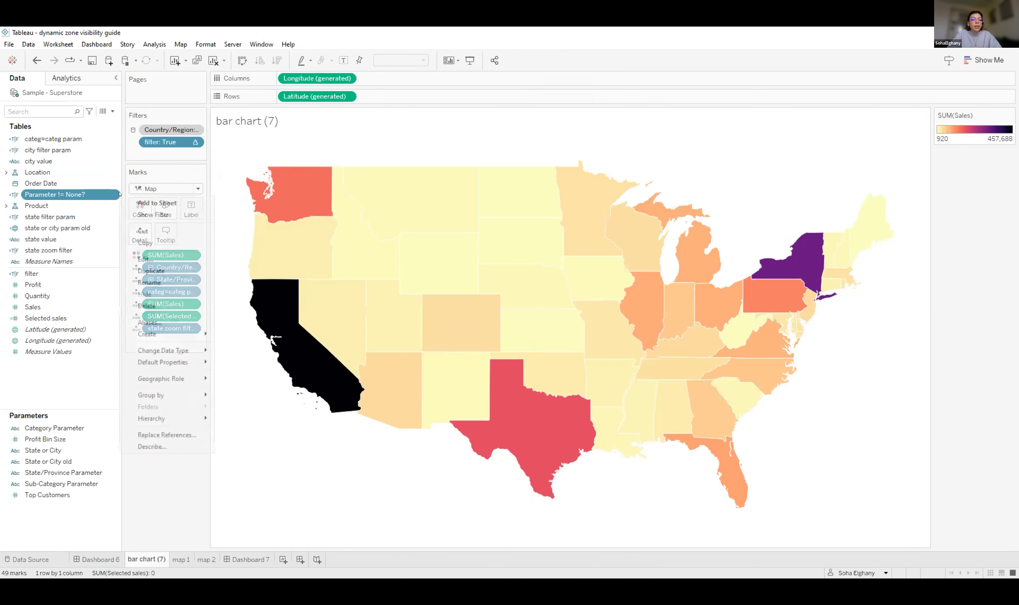
pyautogui.click(145, 259)
# Step: Examine how the calculation compares State/Province Parameter with 'None', and close its editor
pyautogui.moveTo(379, 301); pyautogui.dragTo(419, 295)
pyautogui.click(420, 300)
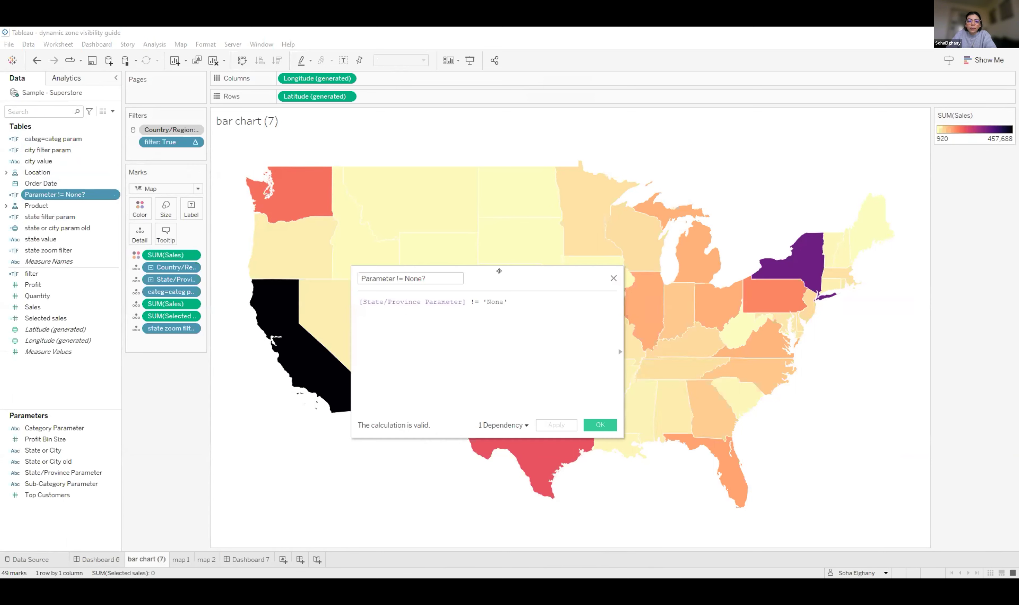
pyautogui.moveTo(488, 276); pyautogui.dragTo(420, 274)
pyautogui.moveTo(308, 300); pyautogui.dragTo(378, 300)
pyautogui.click(404, 296)
pyautogui.moveTo(444, 301); pyautogui.dragTo(416, 300)
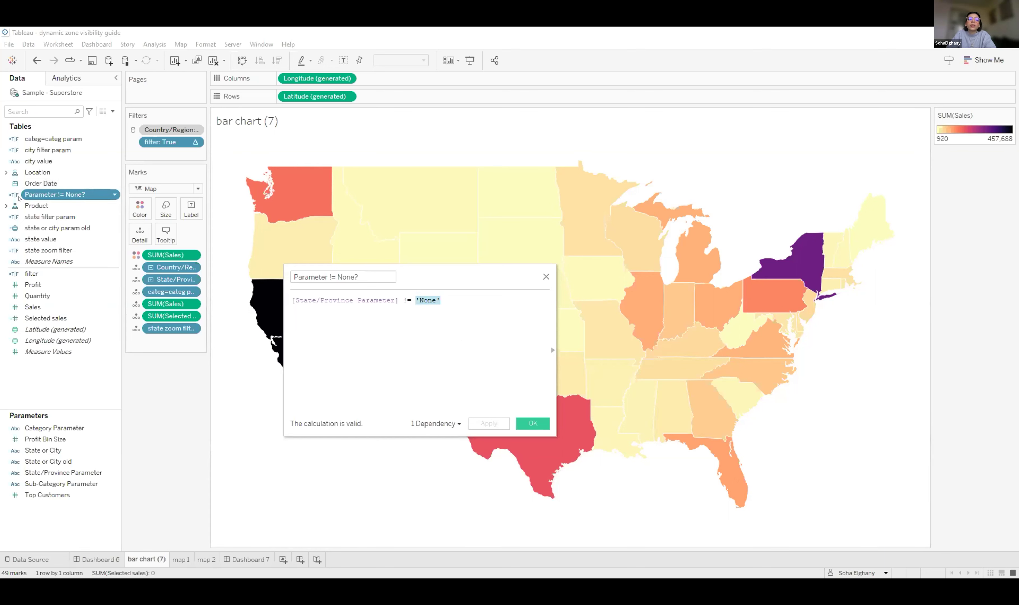
pyautogui.click(522, 422)
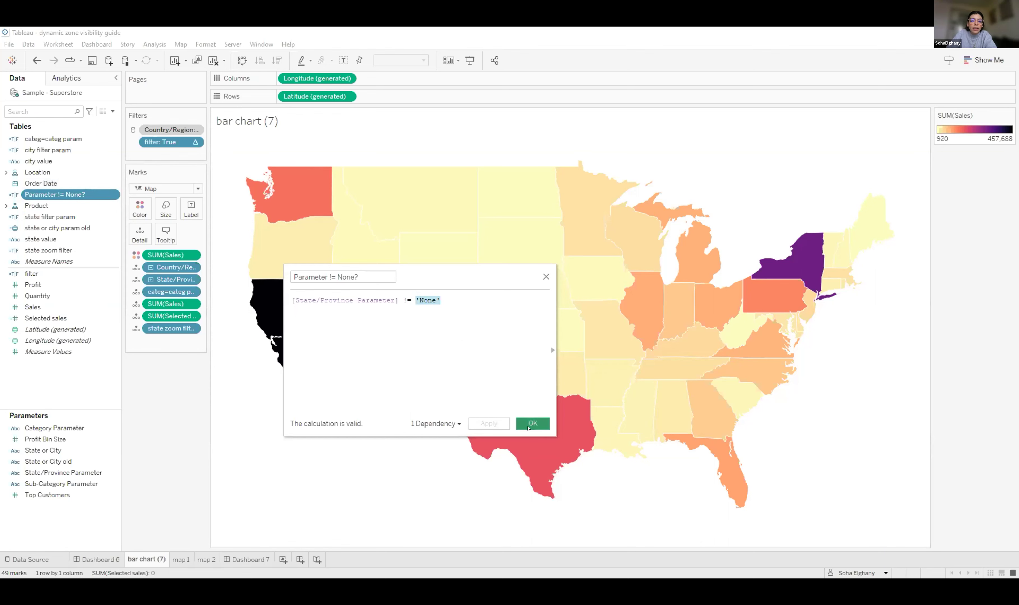
# Step: Create a new dashboard after Dashboard 7 and fill it with a vertical container
pyautogui.click(269, 559)
pyautogui.click(255, 559)
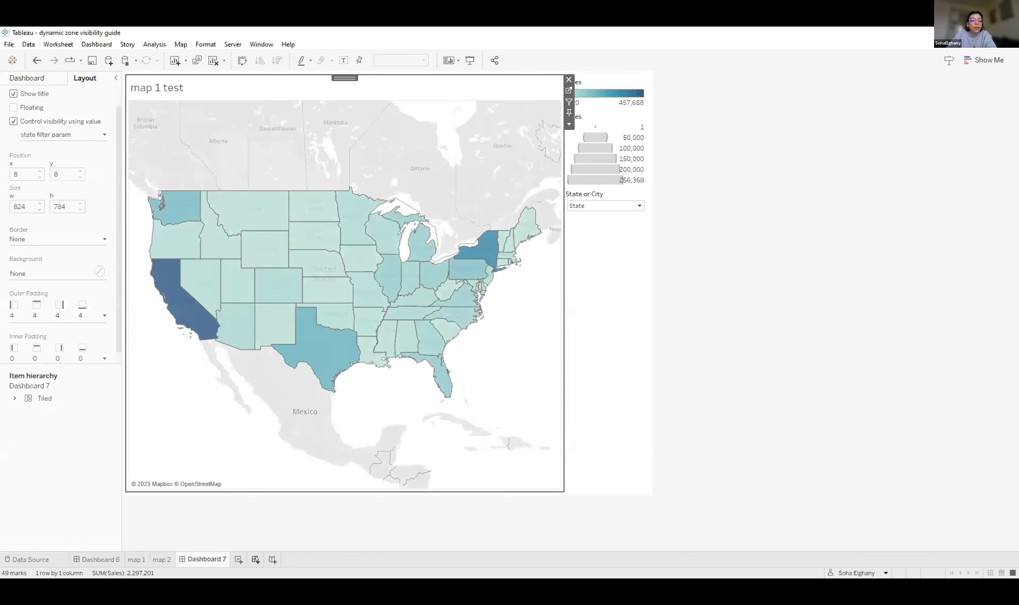
pyautogui.click(45, 80)
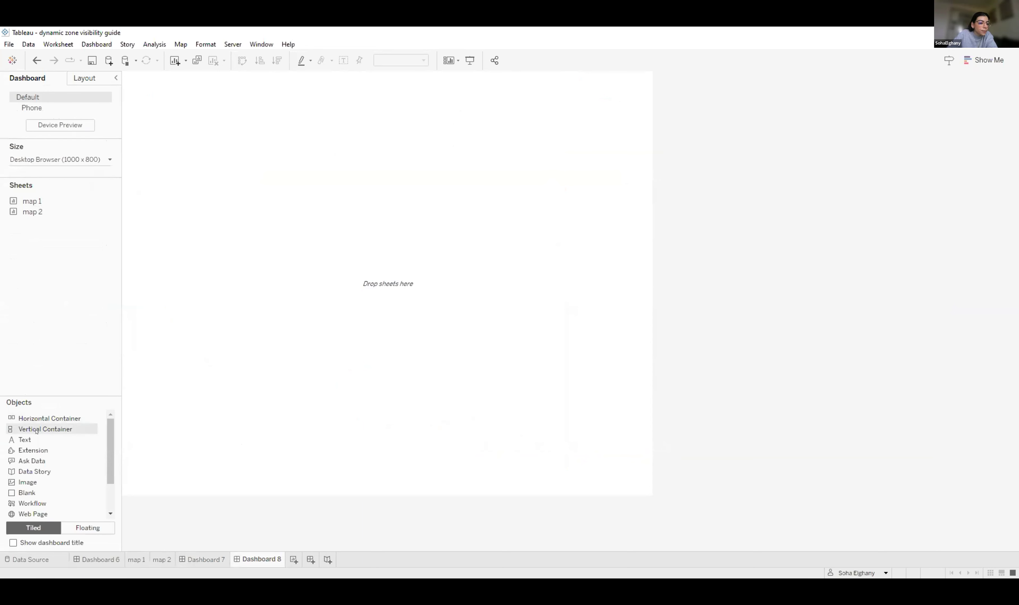
pyautogui.moveTo(36, 430); pyautogui.dragTo(316, 263)
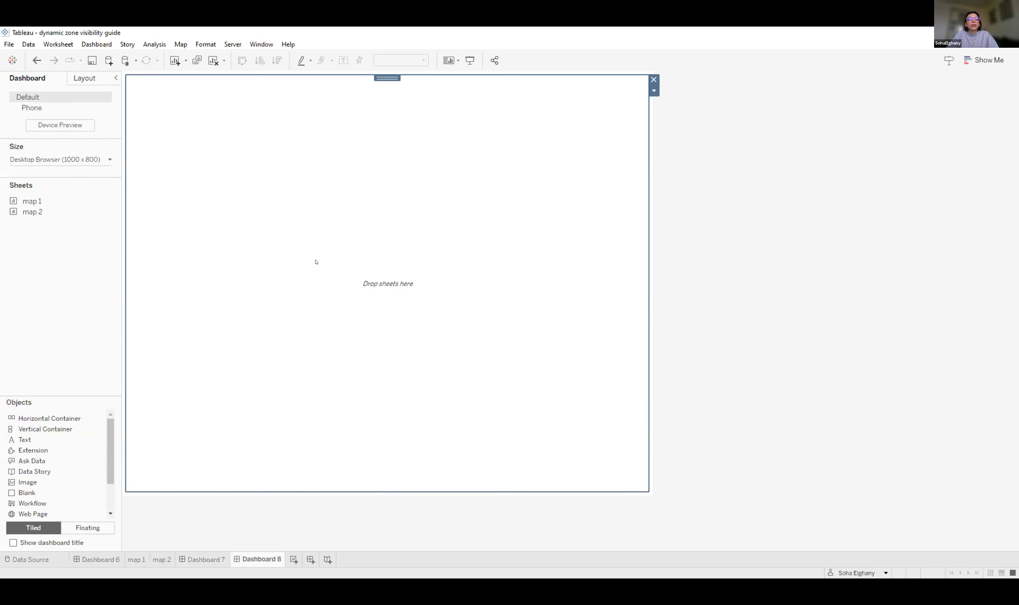
# Step: Select New York on the Dashboard 6 Multiple Charts map and duplicate the overtime and map worksheets
pyautogui.click(98, 559)
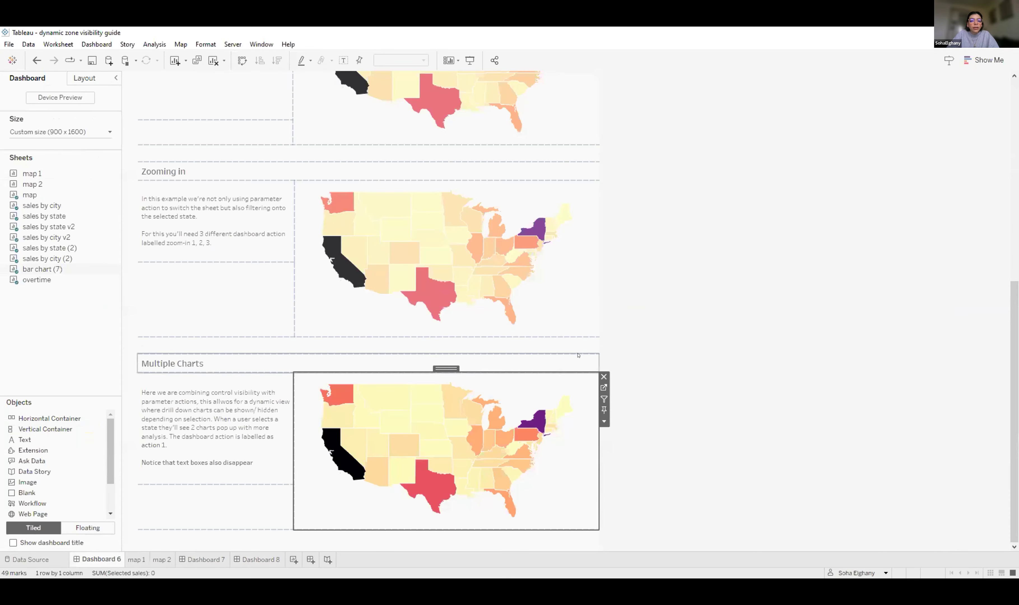
pyautogui.click(538, 413)
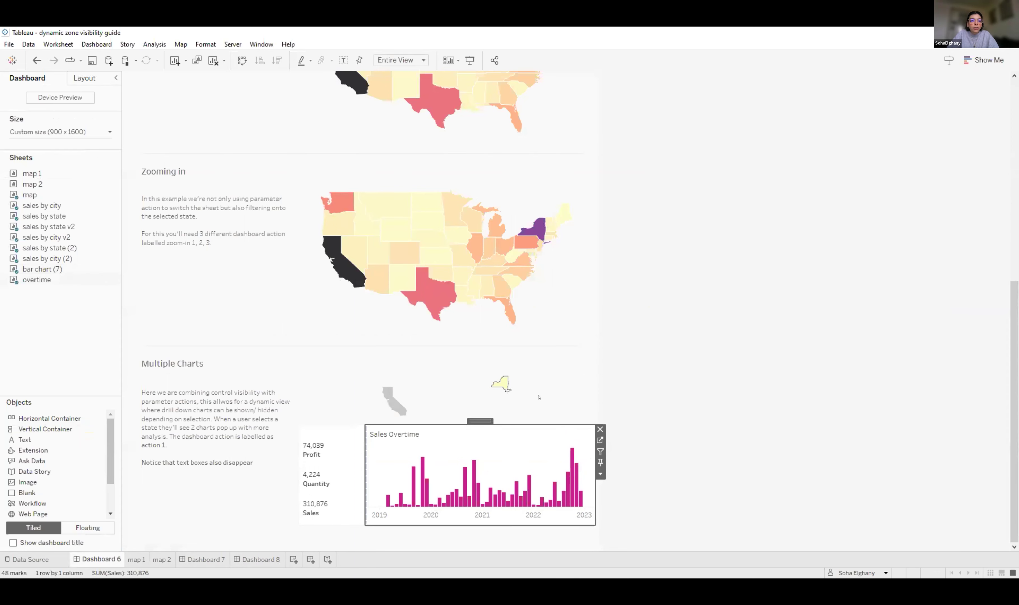
pyautogui.click(600, 440)
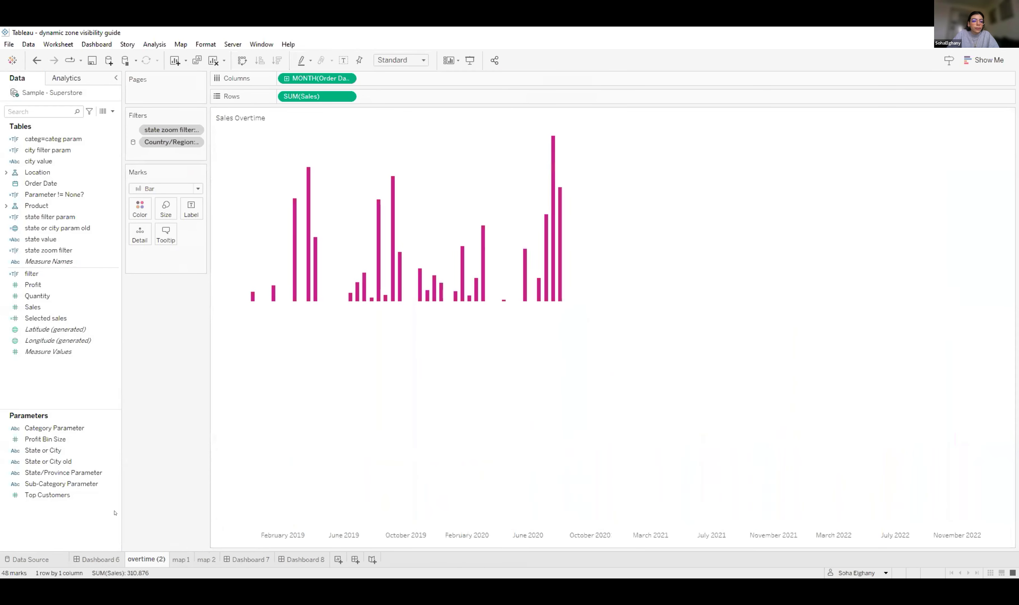
pyautogui.click(97, 559)
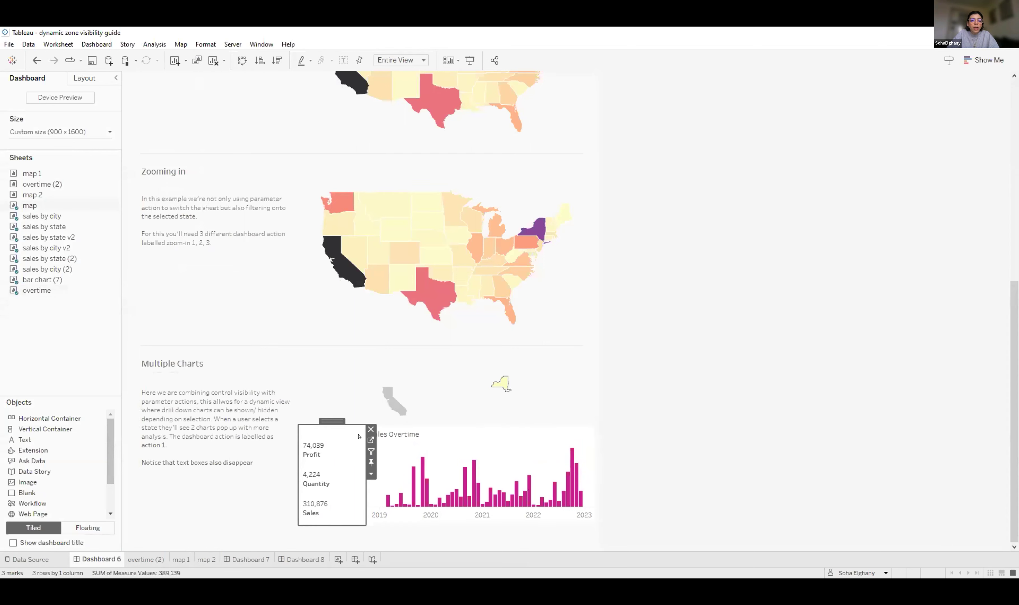
pyautogui.click(370, 440)
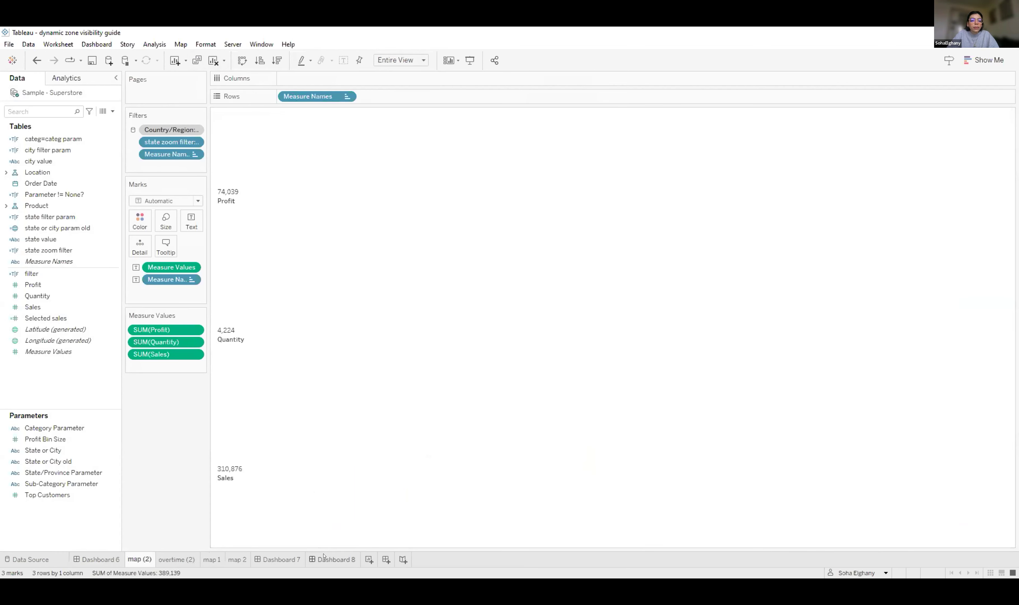
# Step: Lay out Dashboard 8 with map 1 above a horizontal container that holds the overtime (2) sheet
pyautogui.click(333, 559)
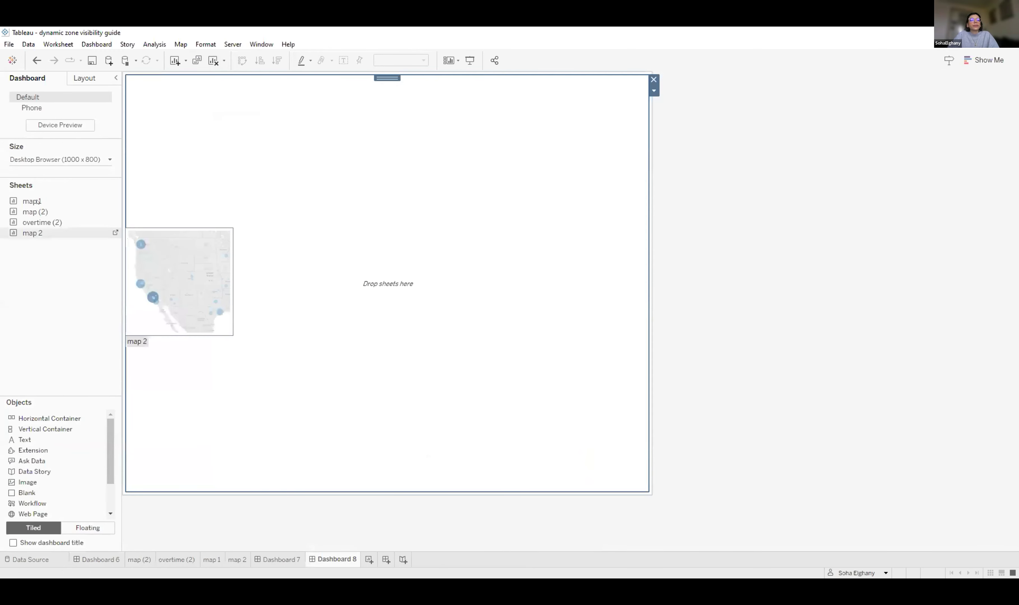
pyautogui.moveTo(37, 201); pyautogui.dragTo(266, 233)
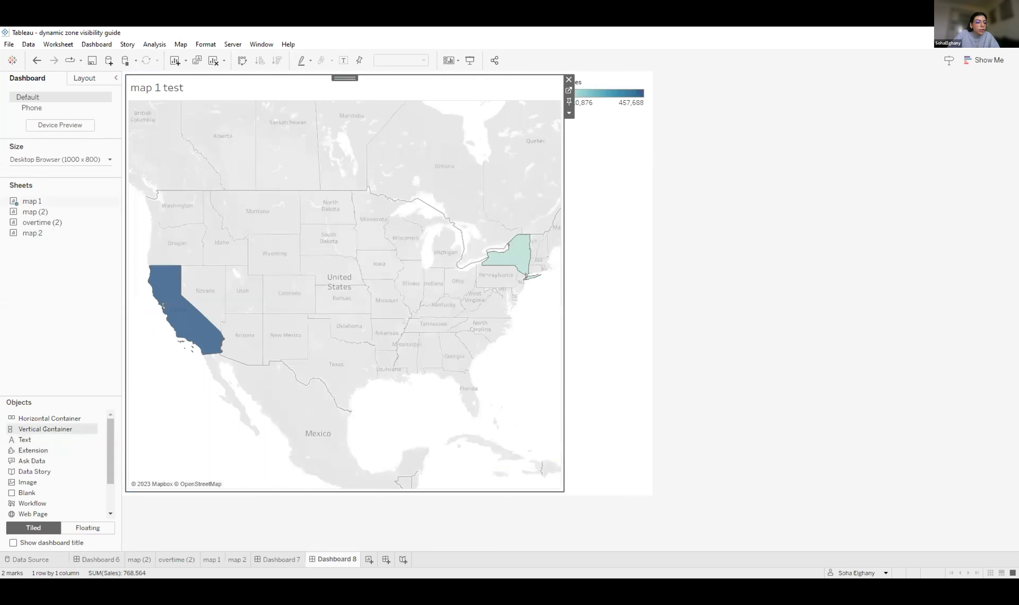
pyautogui.moveTo(38, 419); pyautogui.dragTo(257, 377)
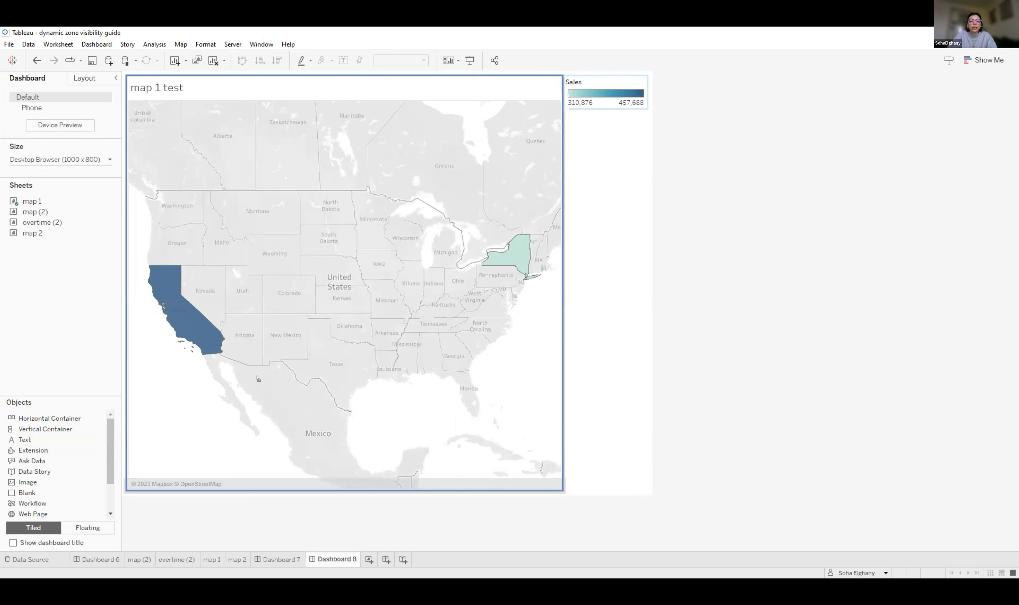
pyautogui.moveTo(257, 378); pyautogui.dragTo(252, 373)
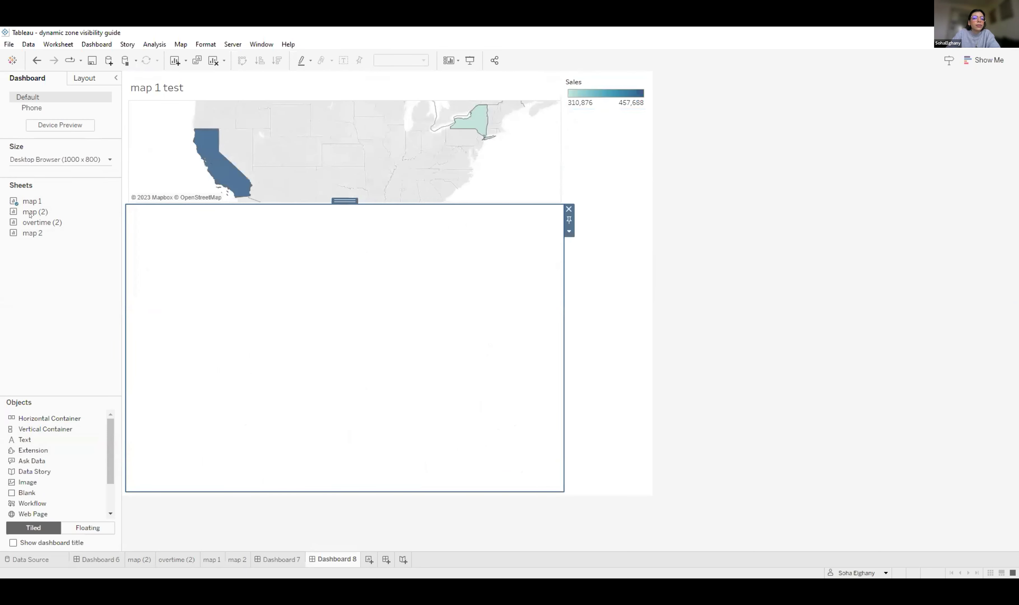
pyautogui.moveTo(36, 224); pyautogui.dragTo(372, 290)
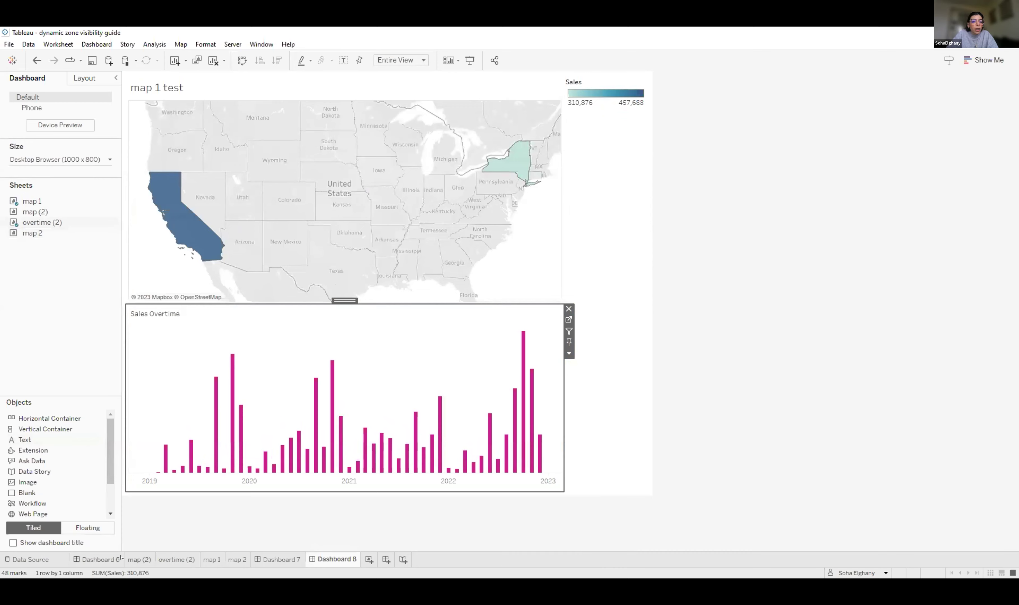
# Step: Open the profit, quantity and sales worksheet from Dashboard 6's Multiple Charts section and rename it bans
pyautogui.click(97, 558)
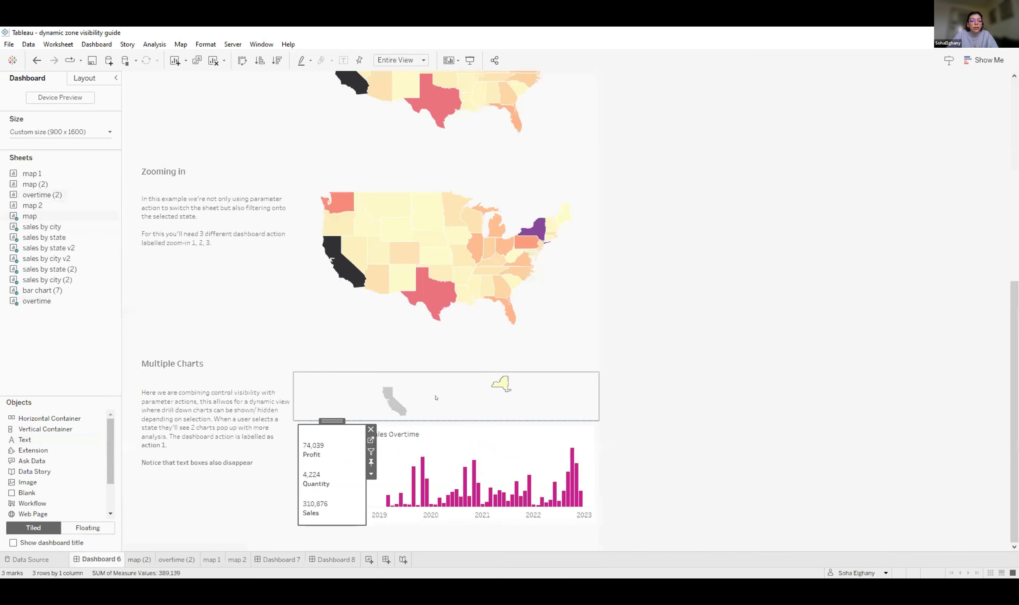
pyautogui.click(371, 439)
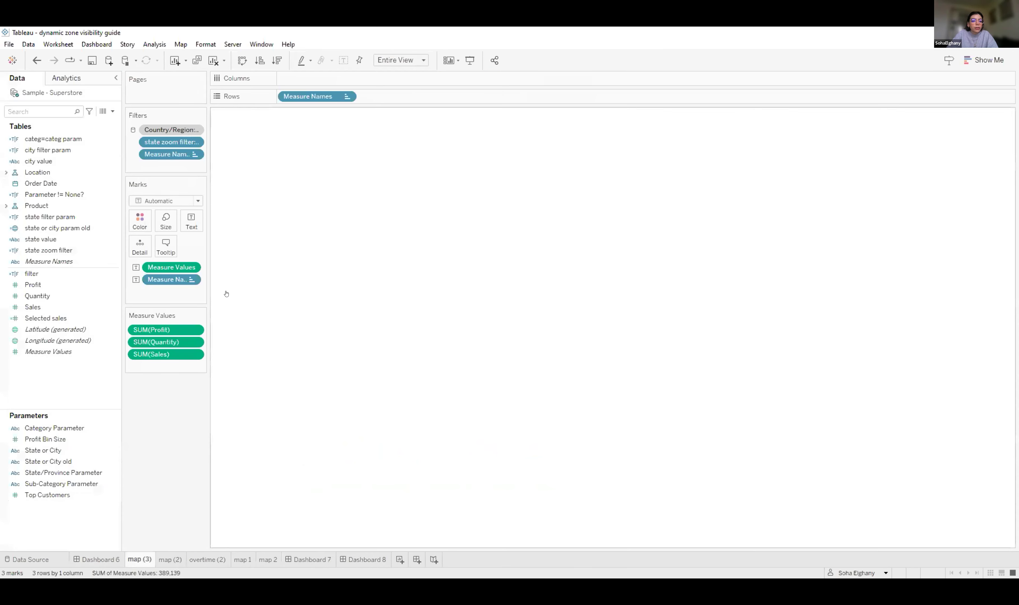
pyautogui.doubleClick(140, 558)
pyautogui.write('bans')
# Step: Add the bans sheet to Dashboard 8's horizontal container, just before the Sales Overtime chart
pyautogui.click(352, 559)
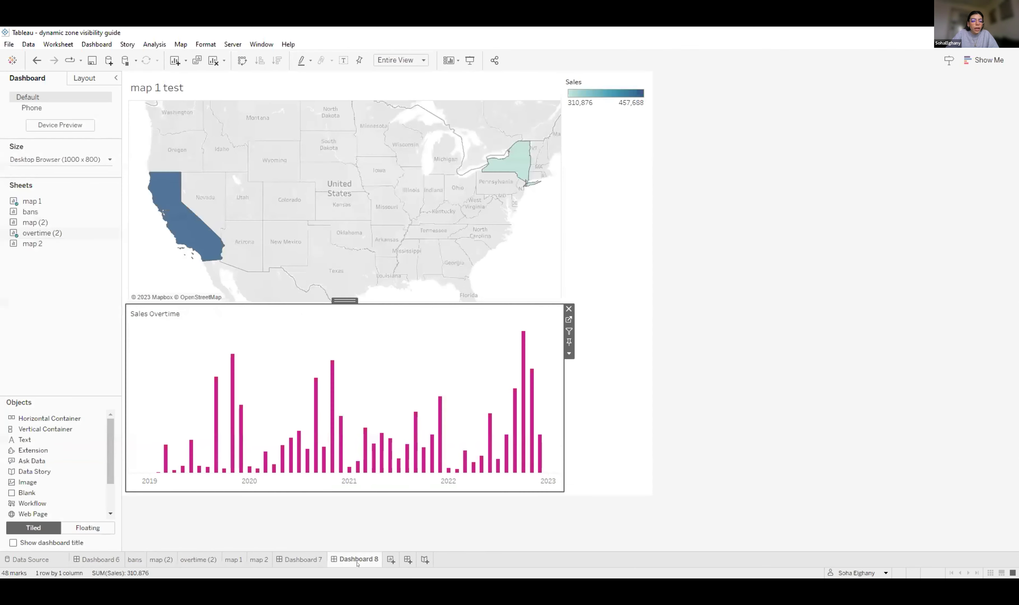
pyautogui.moveTo(53, 216); pyautogui.dragTo(239, 363)
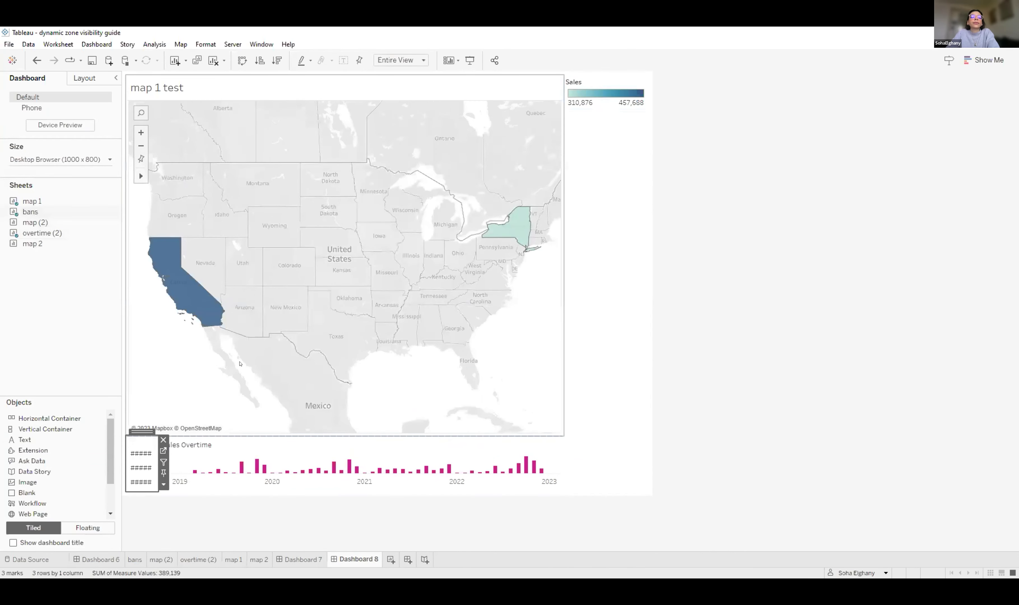
pyautogui.click(163, 482)
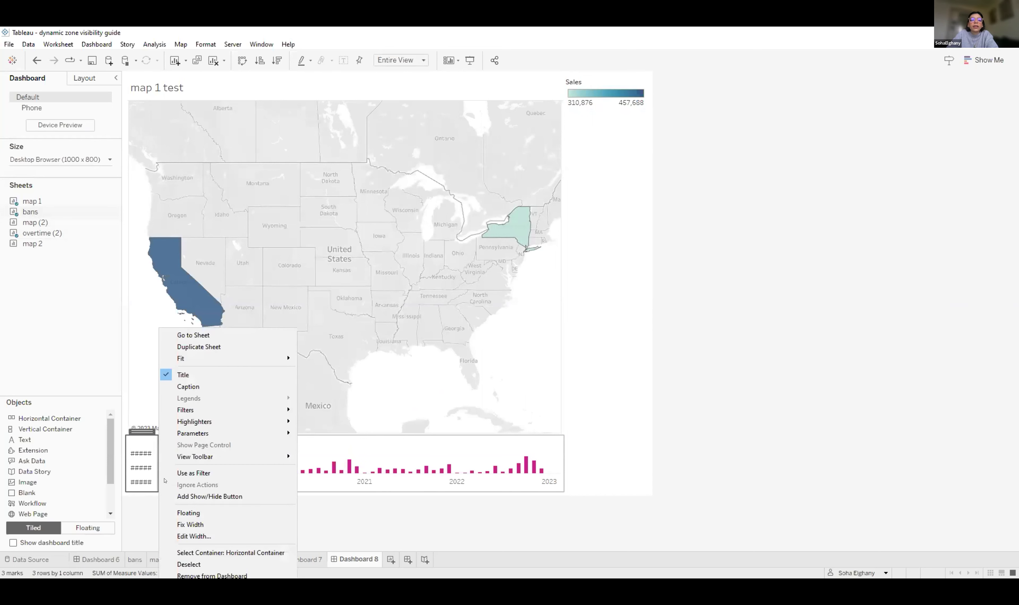
pyautogui.click(137, 362)
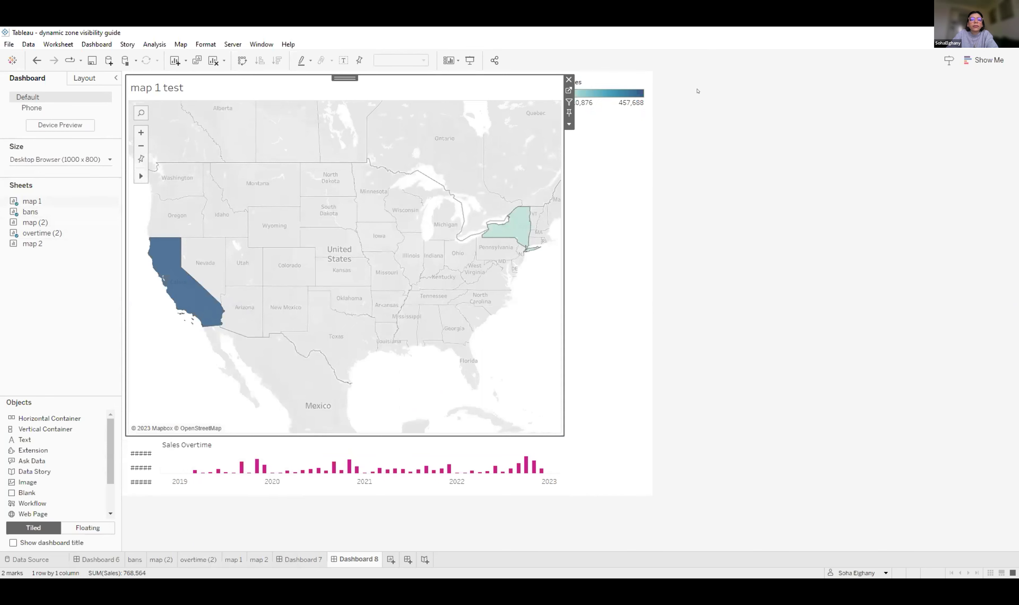
# Step: Remove the filter: True field from the map 1 worksheet's filters and return to Dashboard 8
pyautogui.click(568, 90)
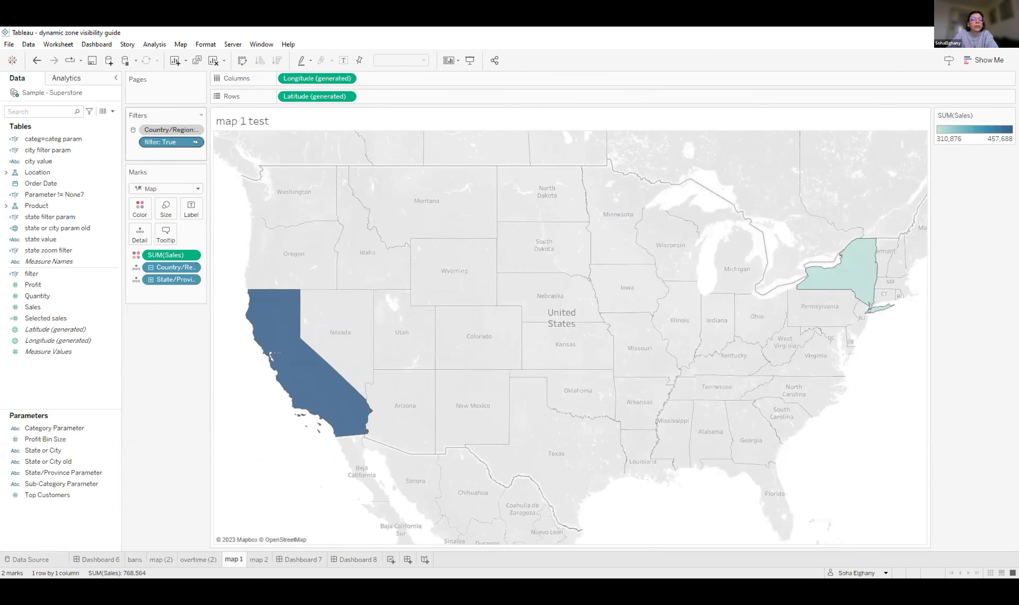
pyautogui.click(181, 141)
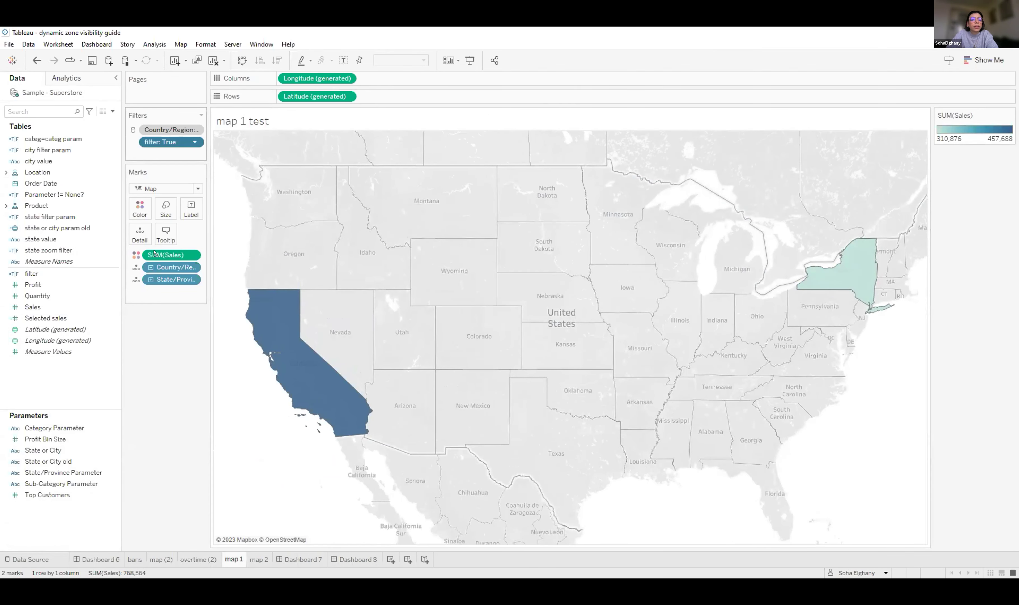
pyautogui.press('Delete')
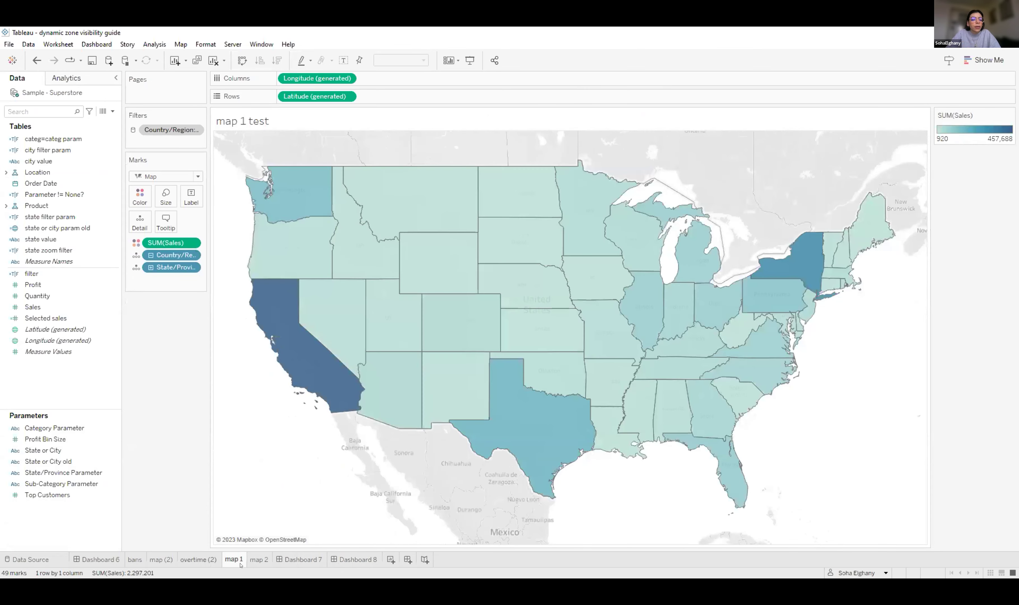
pyautogui.click(351, 557)
# Step: Control the visibility of the horizontal container holding bans and Sales Overtime with the Parameter != None? field
pyautogui.click(377, 453)
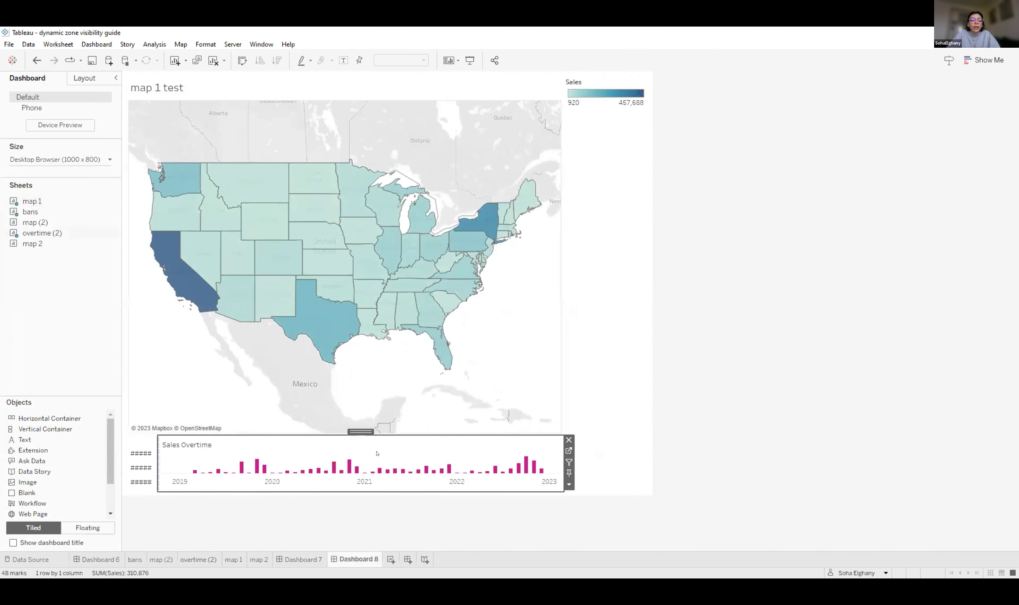
pyautogui.click(569, 483)
pyautogui.click(620, 553)
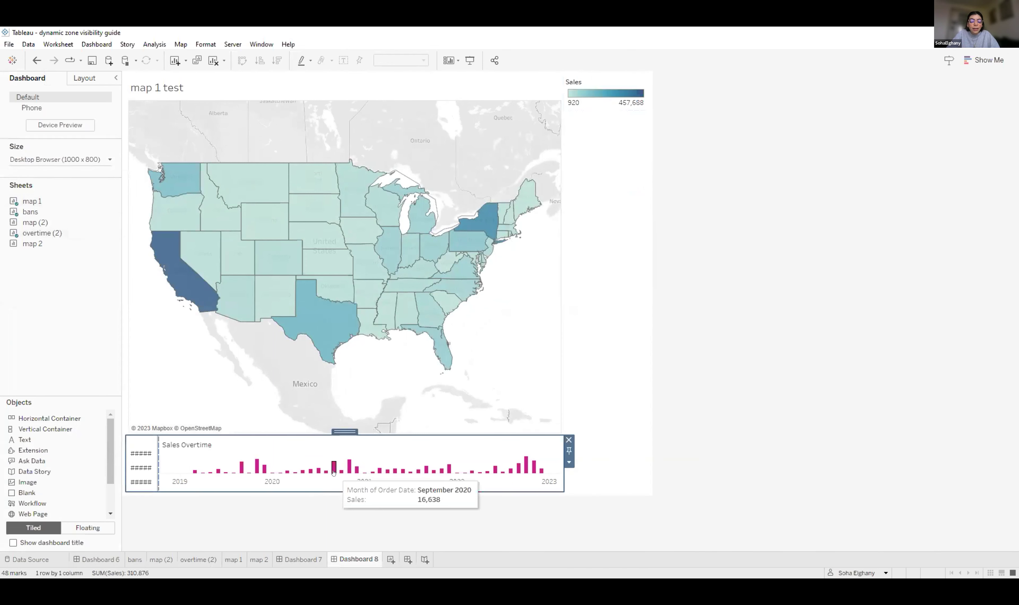
pyautogui.click(86, 77)
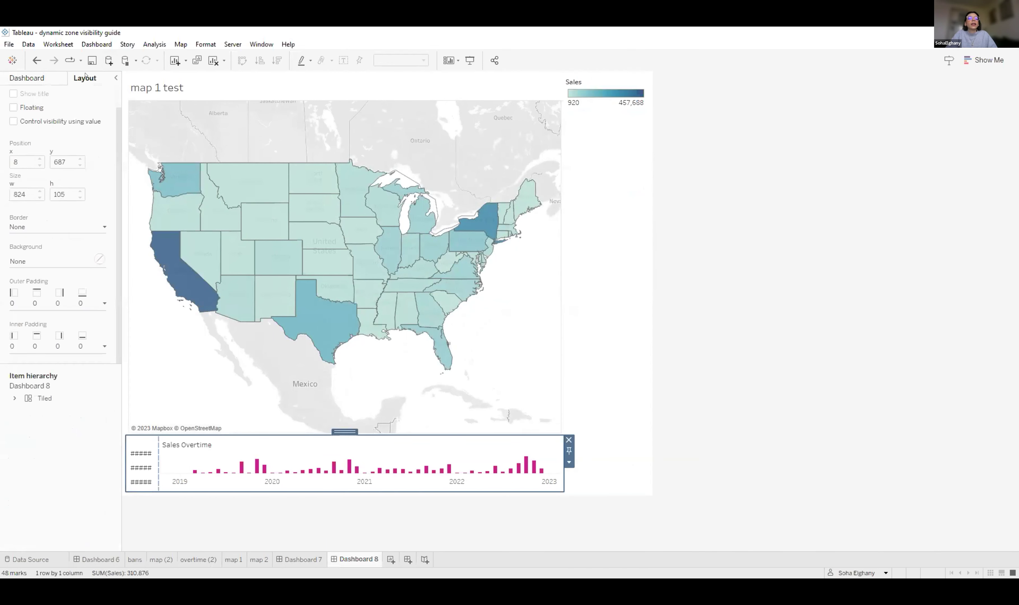
pyautogui.click(13, 121)
pyautogui.click(36, 134)
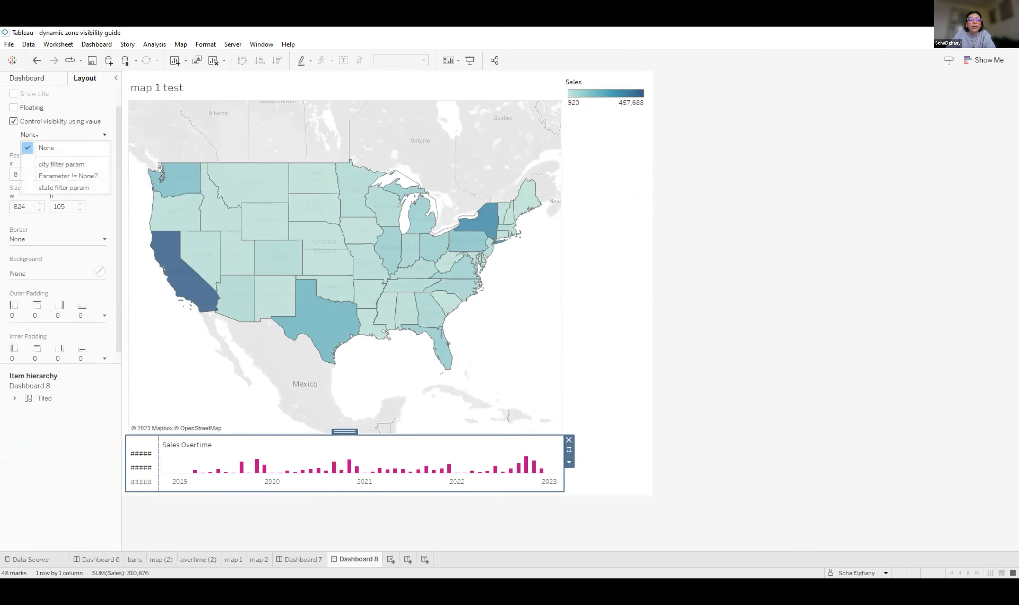
pyautogui.click(60, 176)
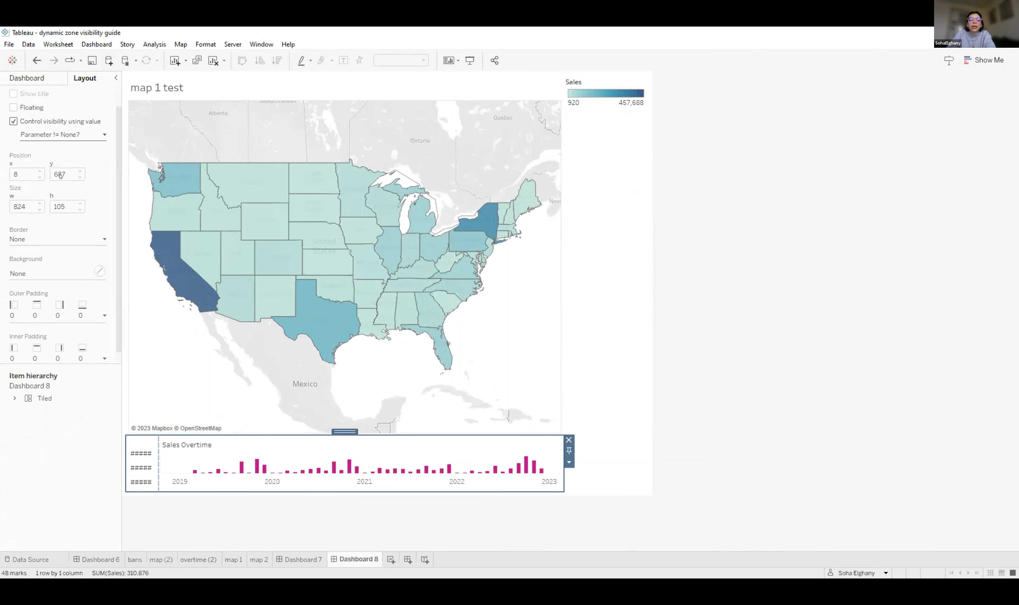
# Step: Test the container's visibility control by selecting California on the Dashboard 8 map
pyautogui.click(173, 269)
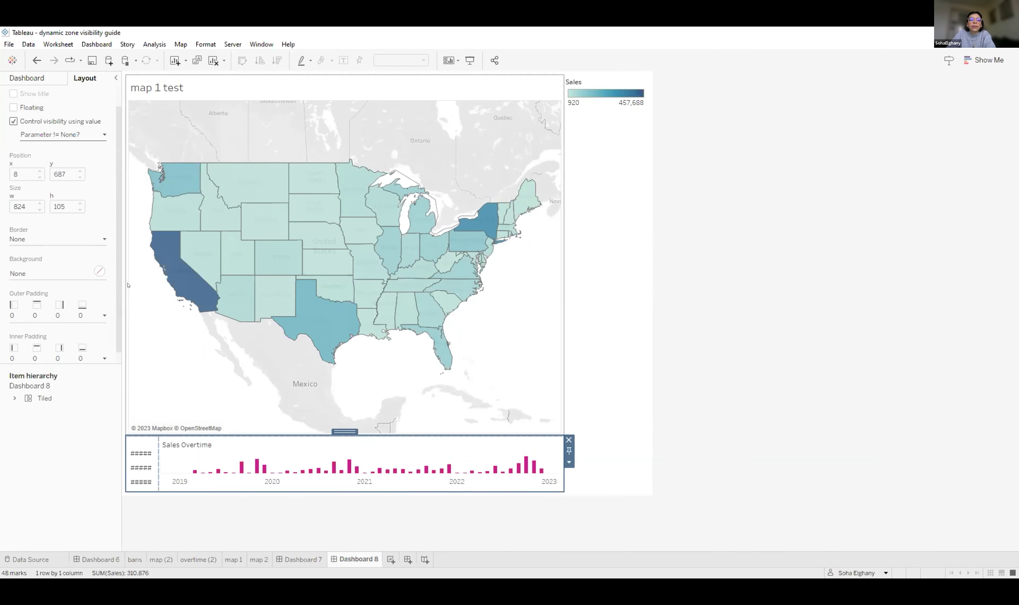
pyautogui.click(183, 287)
pyautogui.click(183, 288)
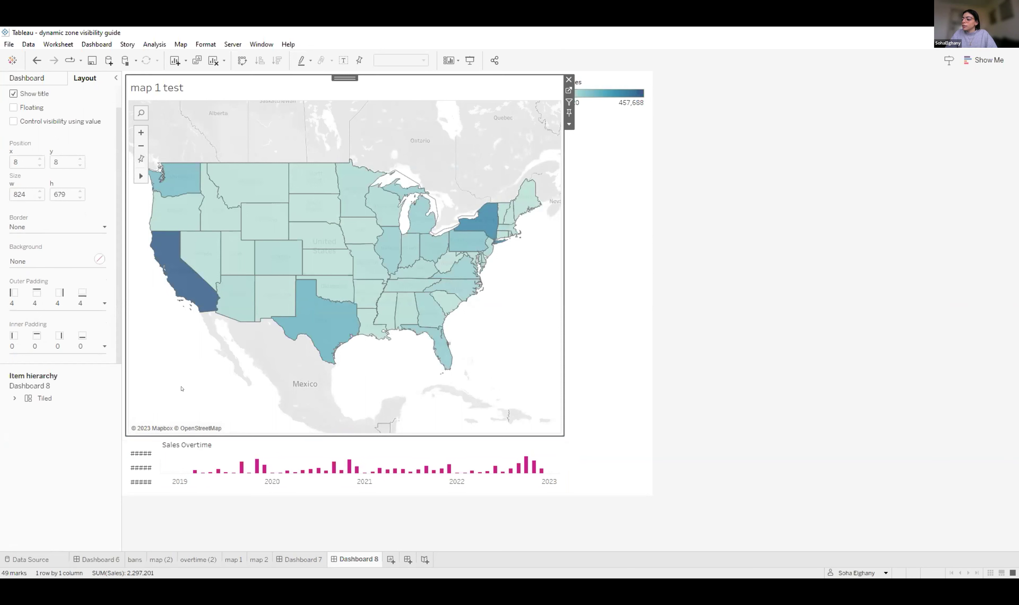
pyautogui.moveTo(259, 311)
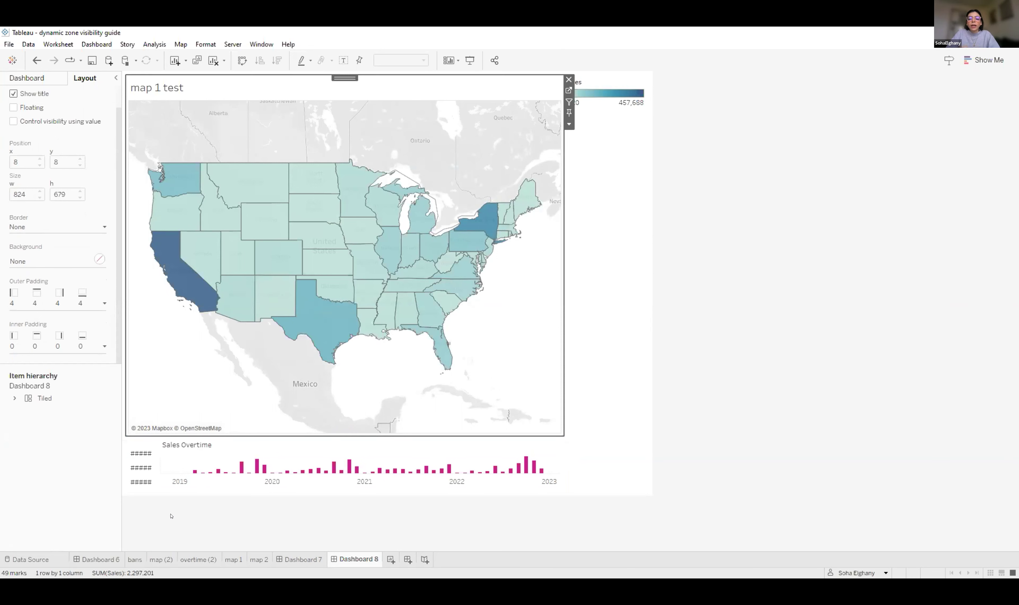
# Step: Return to Dashboard 6 and clear the New York selection on the Multiple Charts map
pyautogui.click(96, 559)
pyautogui.moveTo(360, 450)
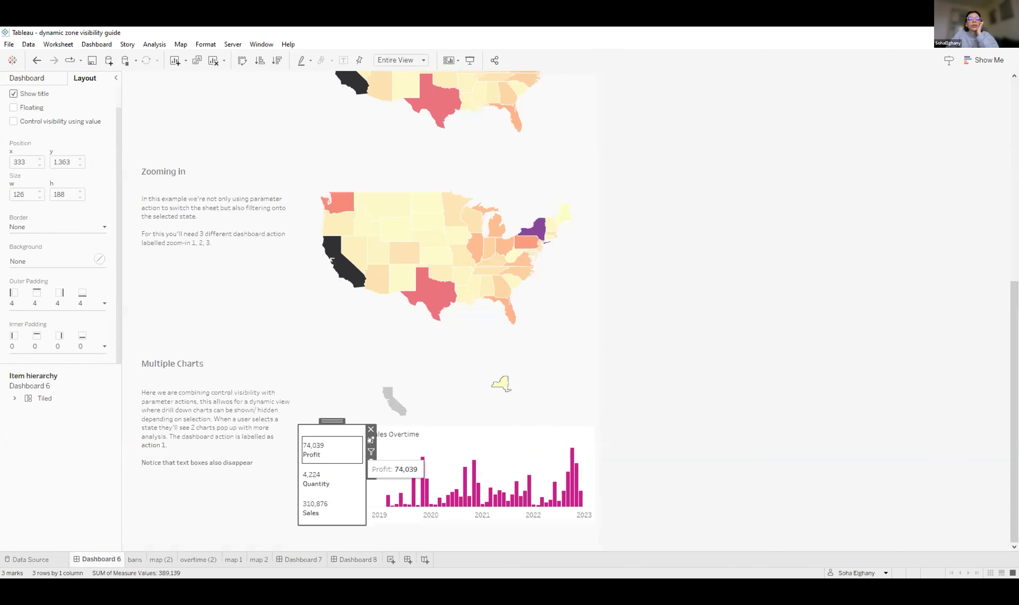
pyautogui.click(501, 383)
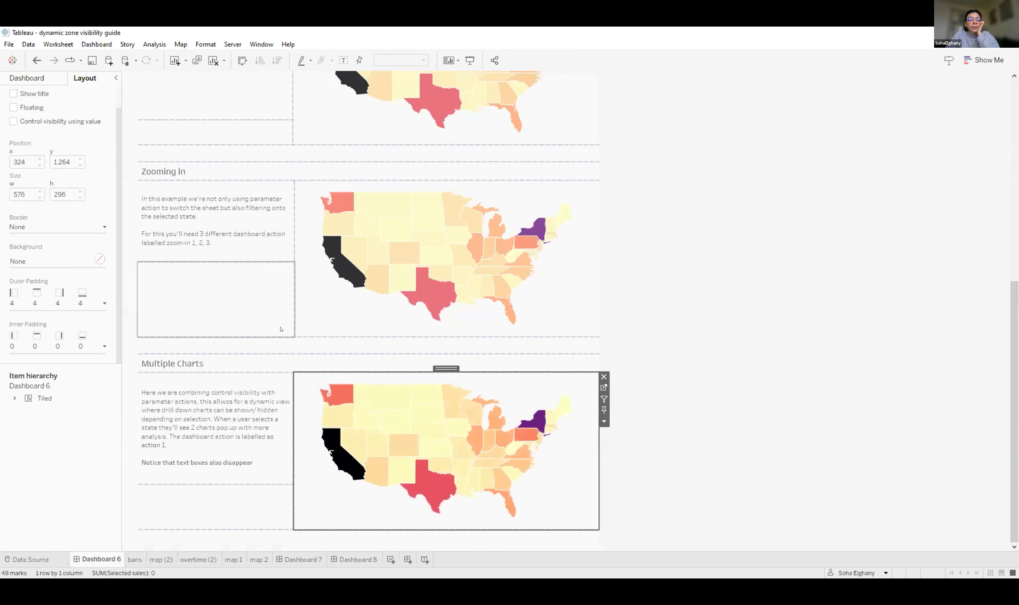
# Step: Examine the source sheets and parameter settings of the dashboard action Action 1, and close the dialogs without changes
pyautogui.click(96, 44)
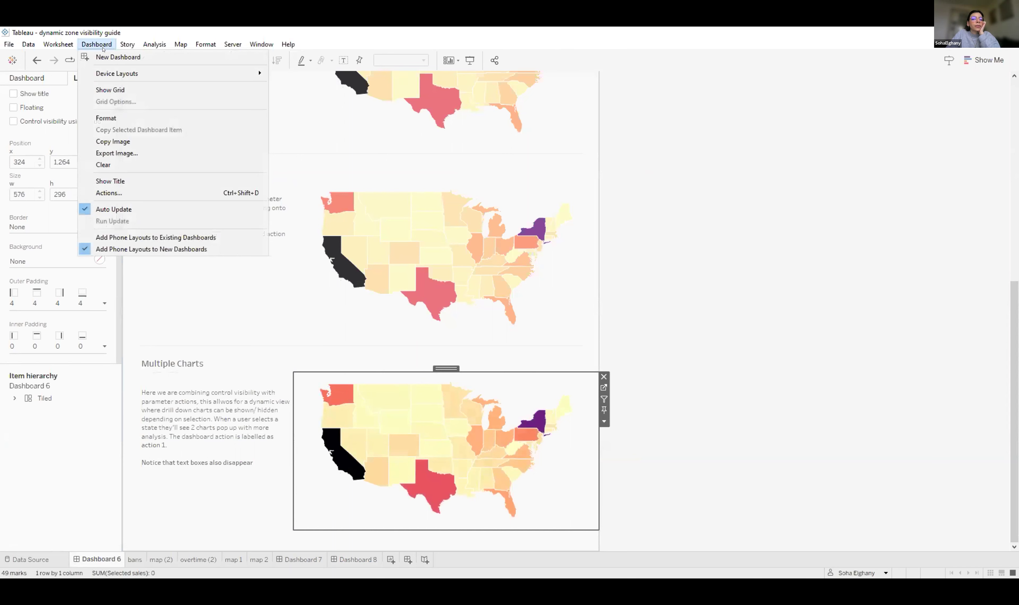
pyautogui.click(140, 192)
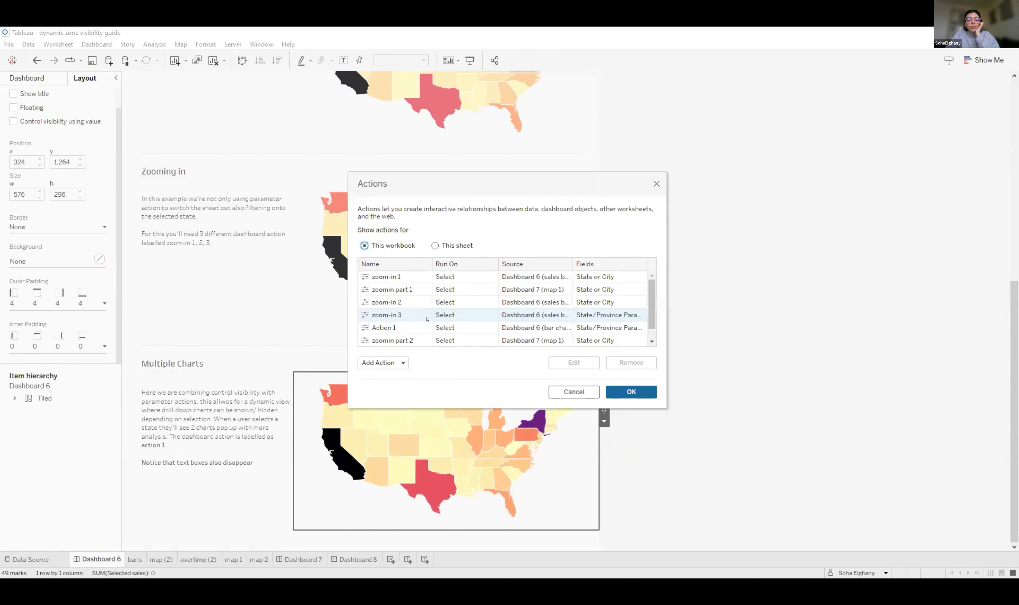
pyautogui.click(411, 314)
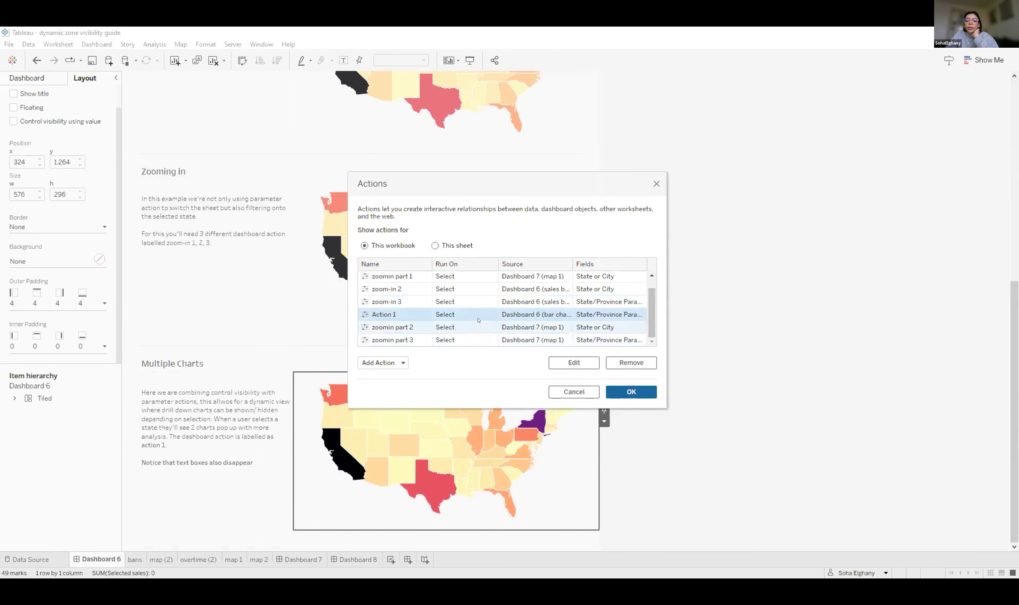
pyautogui.click(563, 362)
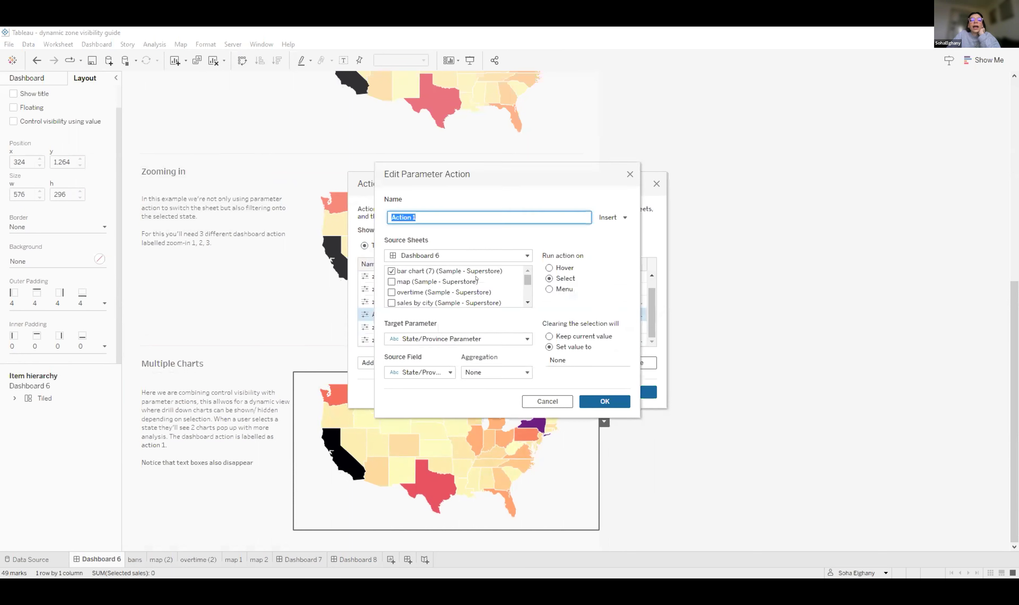
pyautogui.click(527, 302)
pyautogui.moveTo(528, 294); pyautogui.dragTo(522, 270)
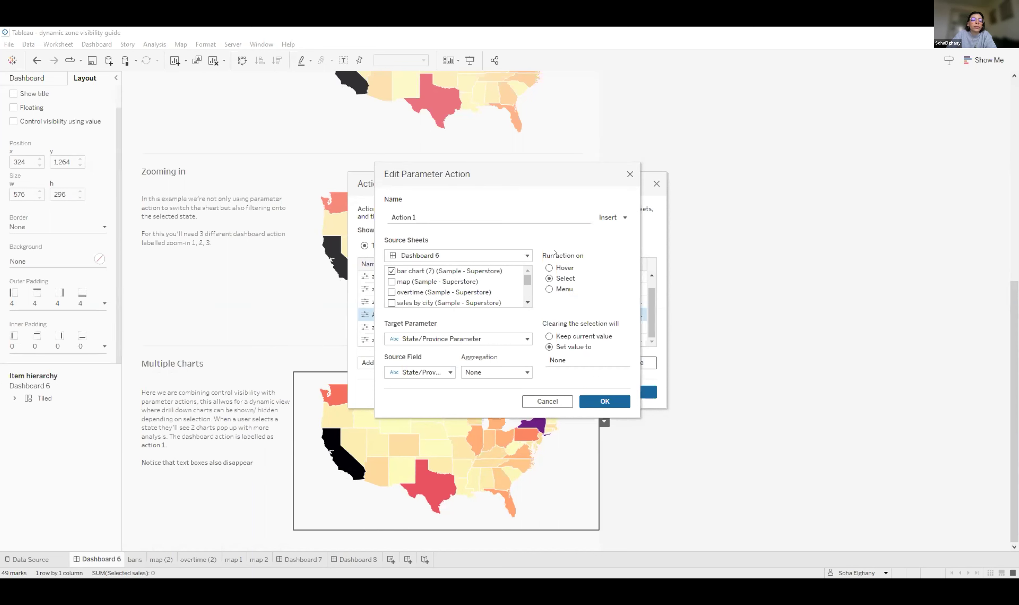
pyautogui.click(547, 401)
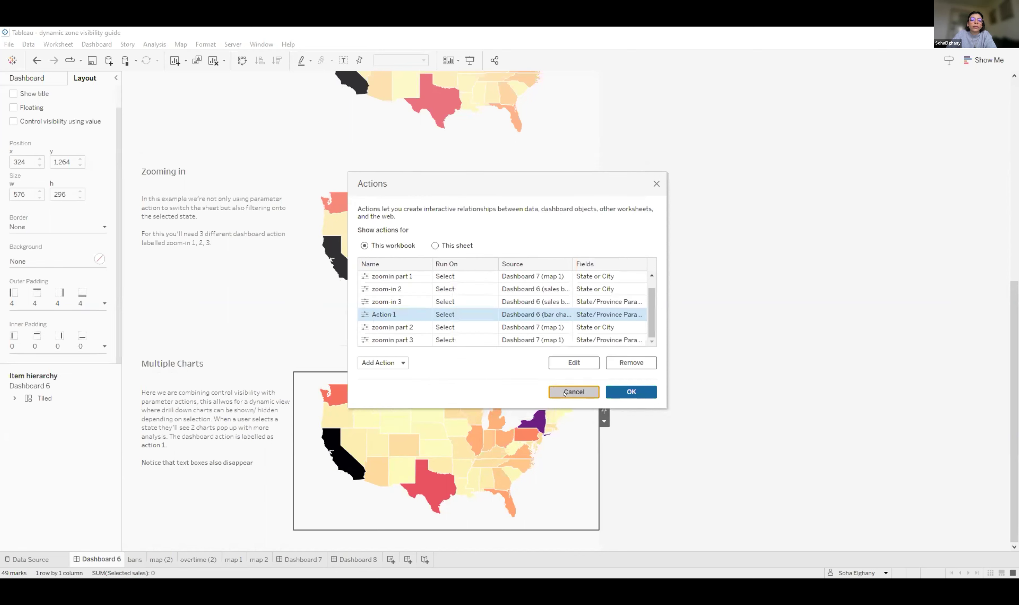
pyautogui.click(563, 394)
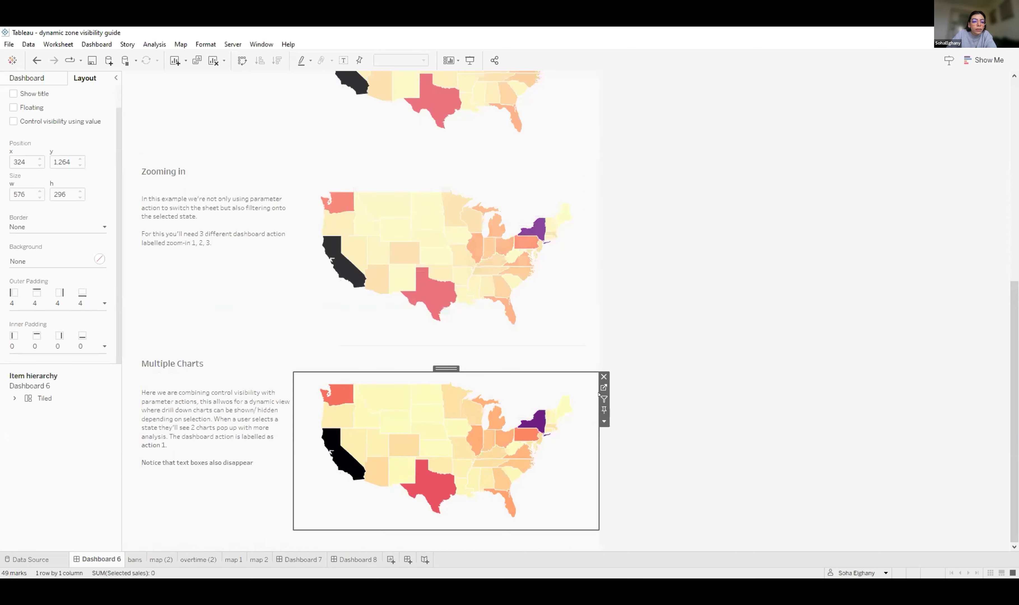
# Step: Open the Multiple Charts map's worksheet, rename its sheet map v3, and return to Dashboard 6
pyautogui.click(603, 387)
pyautogui.doubleClick(147, 558)
pyautogui.write('map v3')
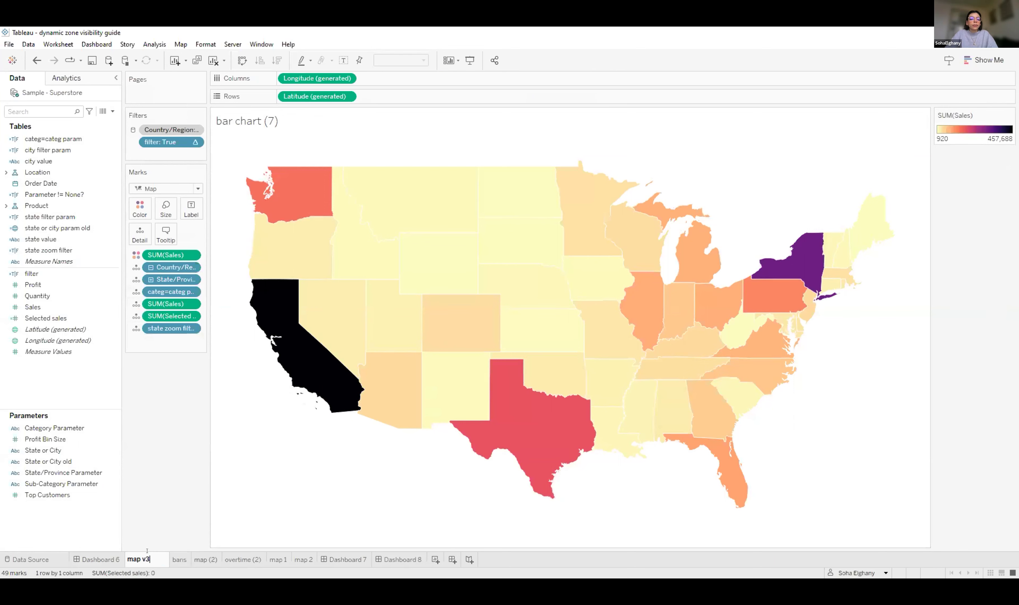
pyautogui.click(97, 559)
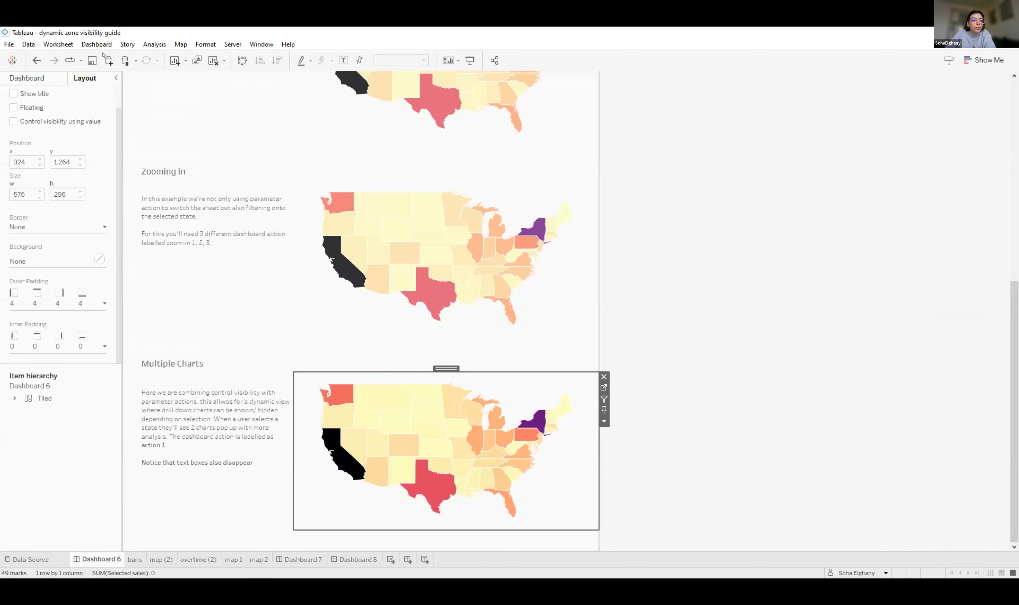
# Step: Review Action 1's source sheet, State/Province Parameter target and clearing value, and test it by selecting Texas on the Multiple Charts map
pyautogui.click(97, 44)
pyautogui.click(156, 192)
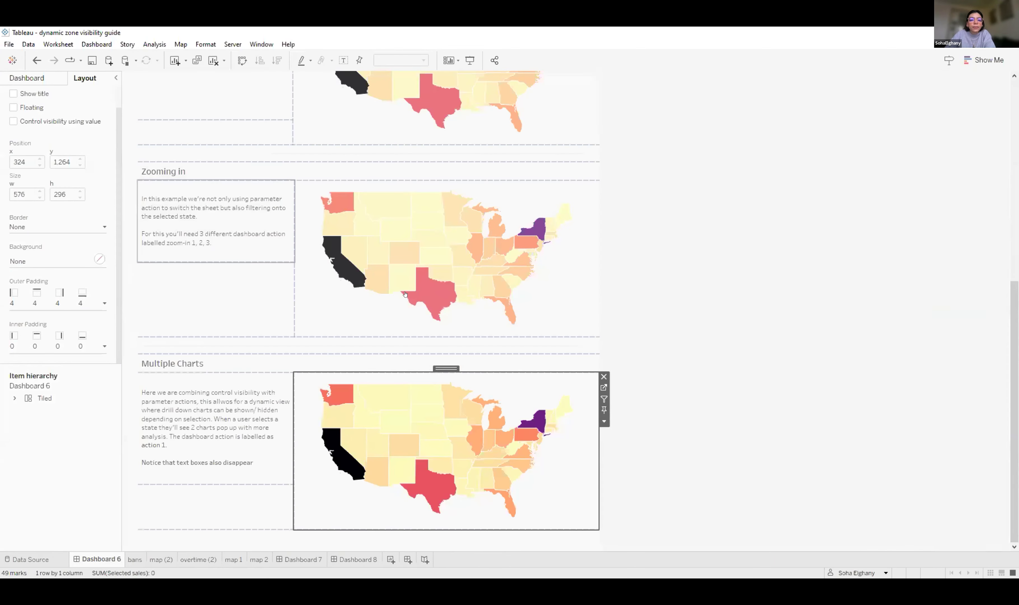
pyautogui.click(576, 328)
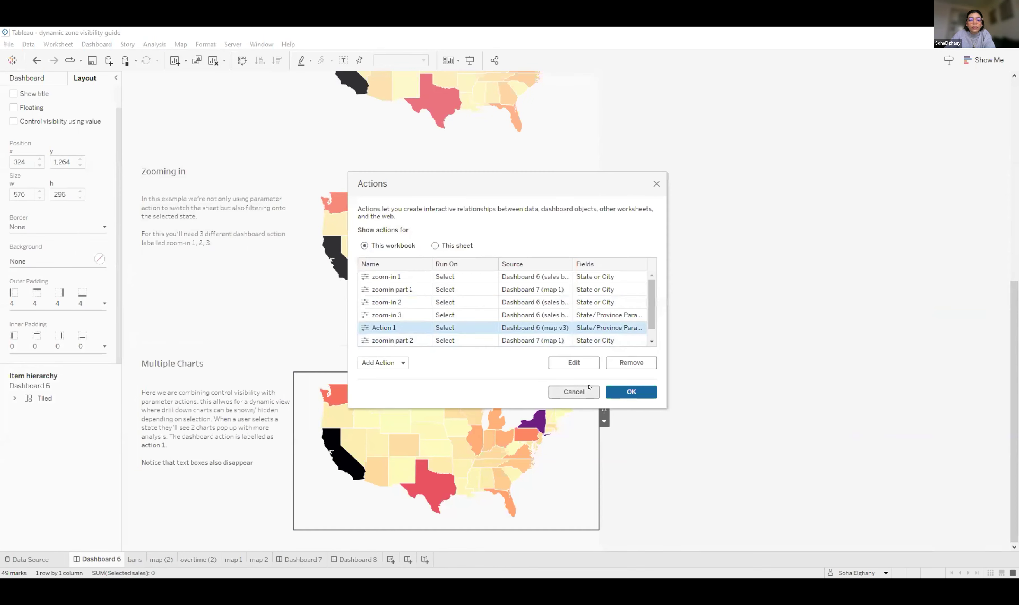
pyautogui.click(572, 363)
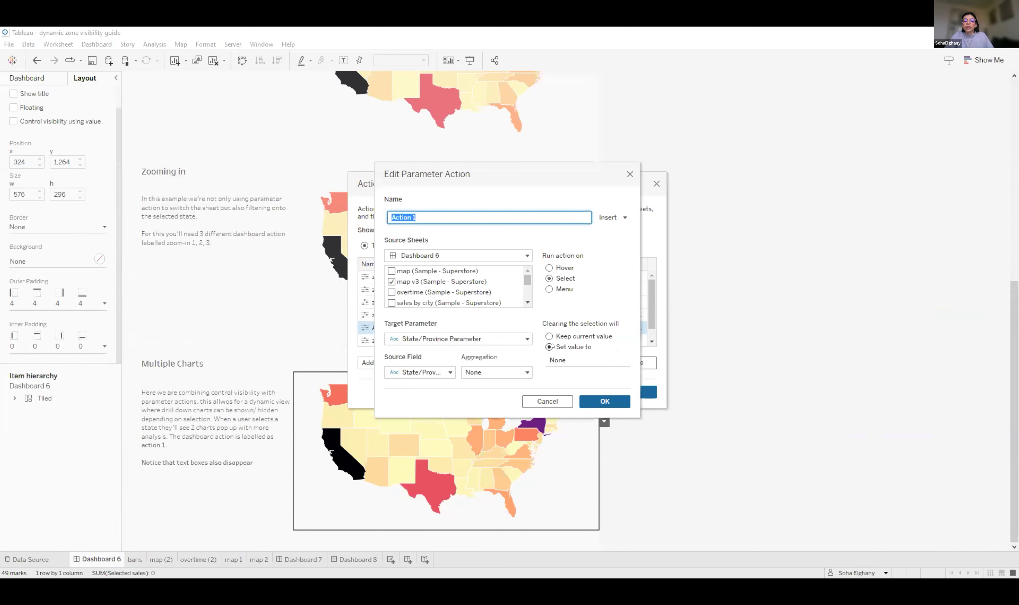
pyautogui.click(565, 358)
pyautogui.click(557, 358)
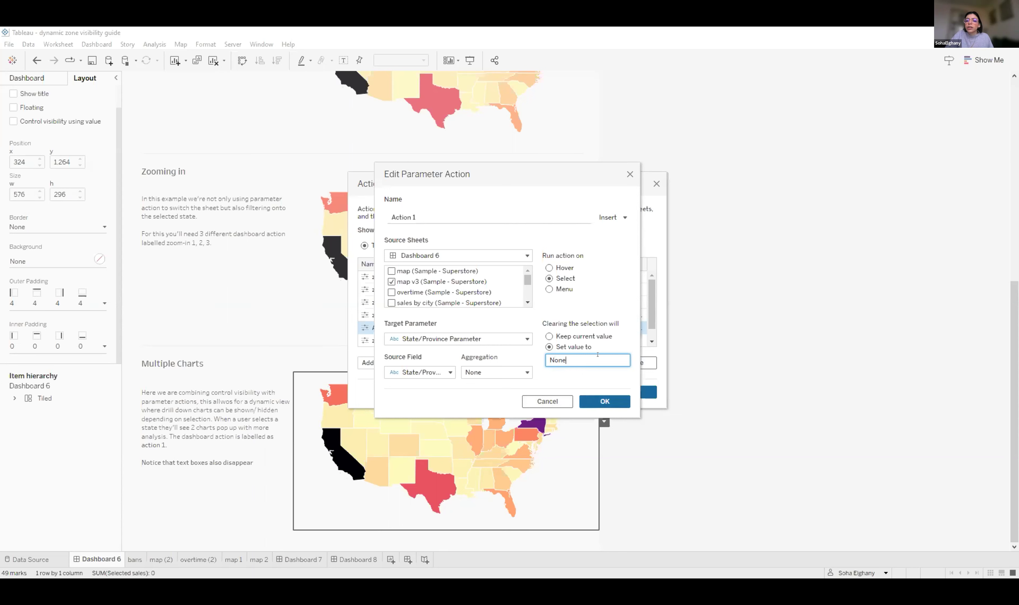
pyautogui.click(604, 402)
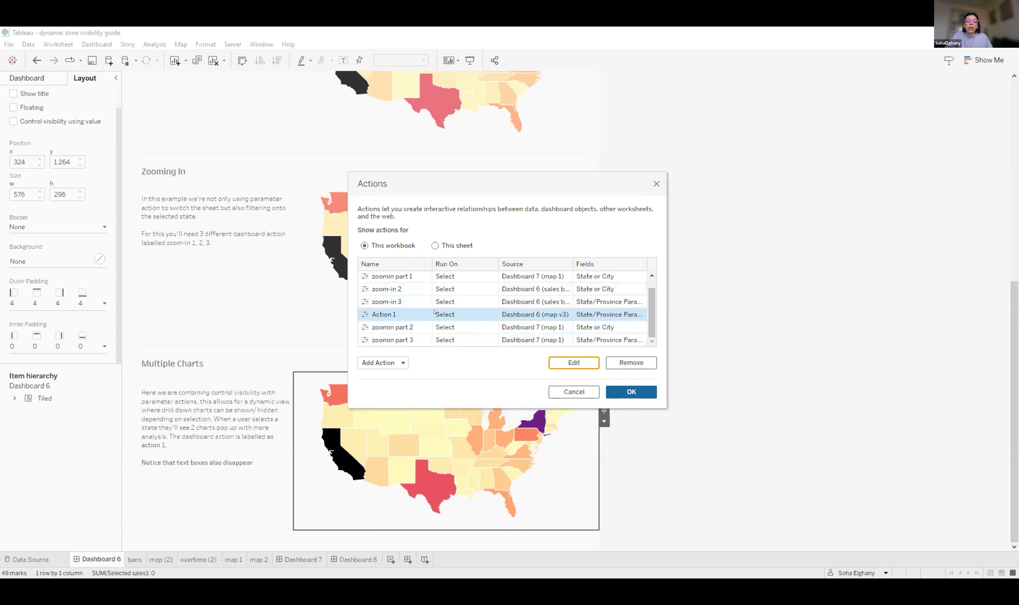
pyautogui.click(620, 395)
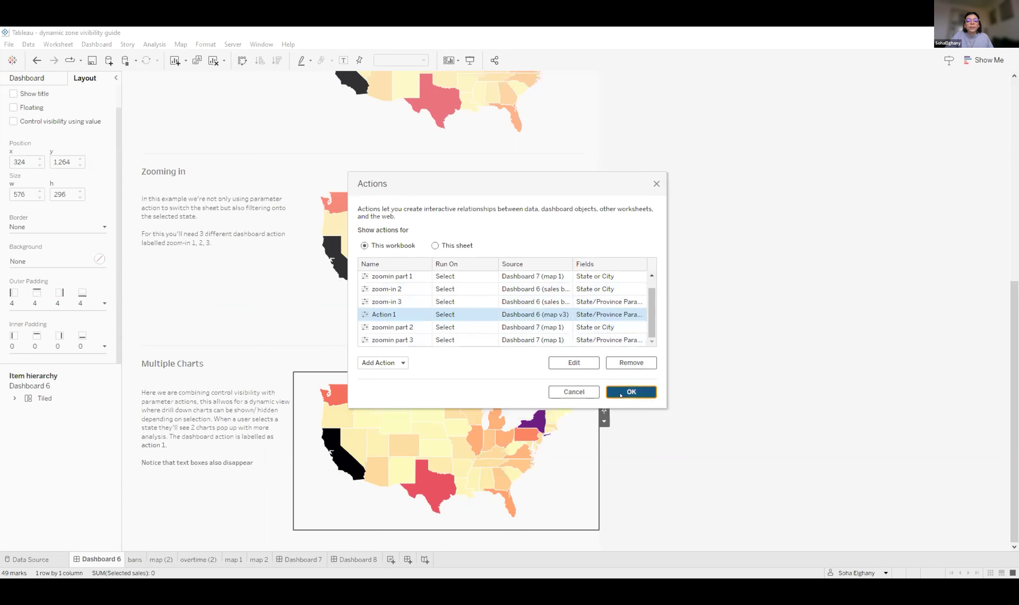
pyautogui.click(425, 488)
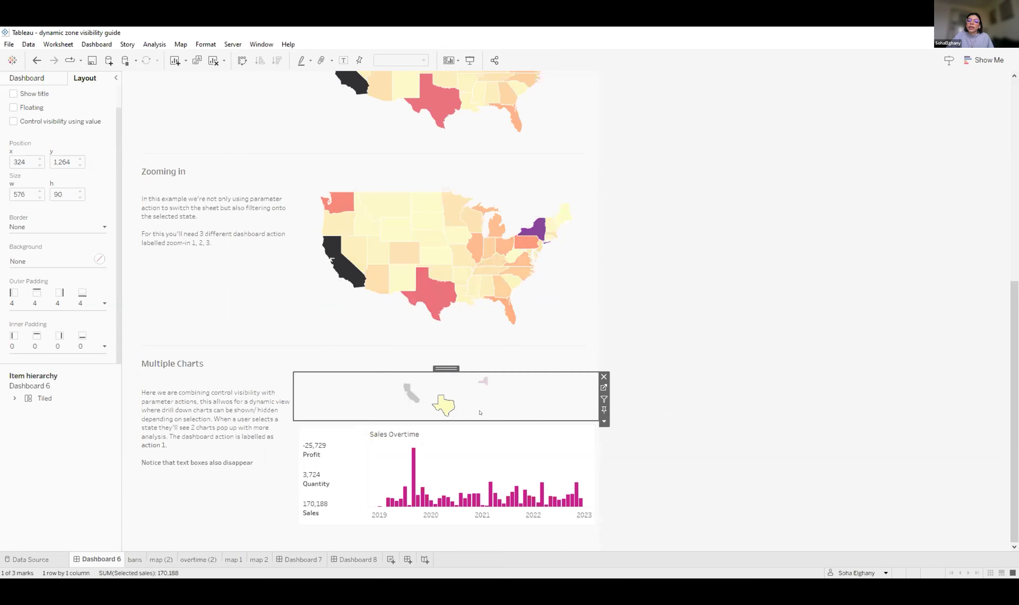
# Step: Clear the Texas selection on the Multiple Charts map and deselect the map on Dashboard 6
pyautogui.click(444, 403)
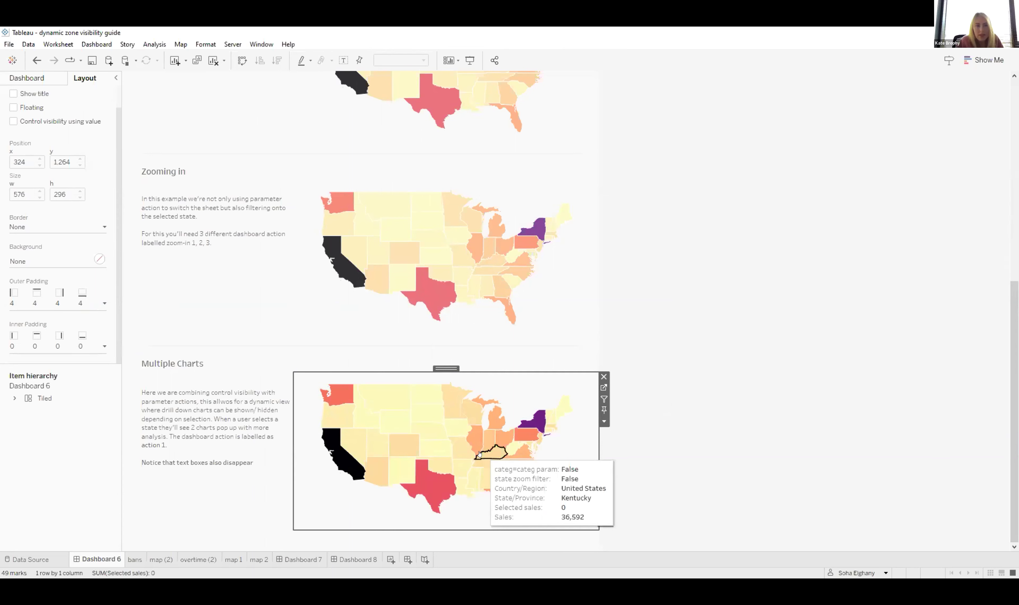
pyautogui.click(654, 402)
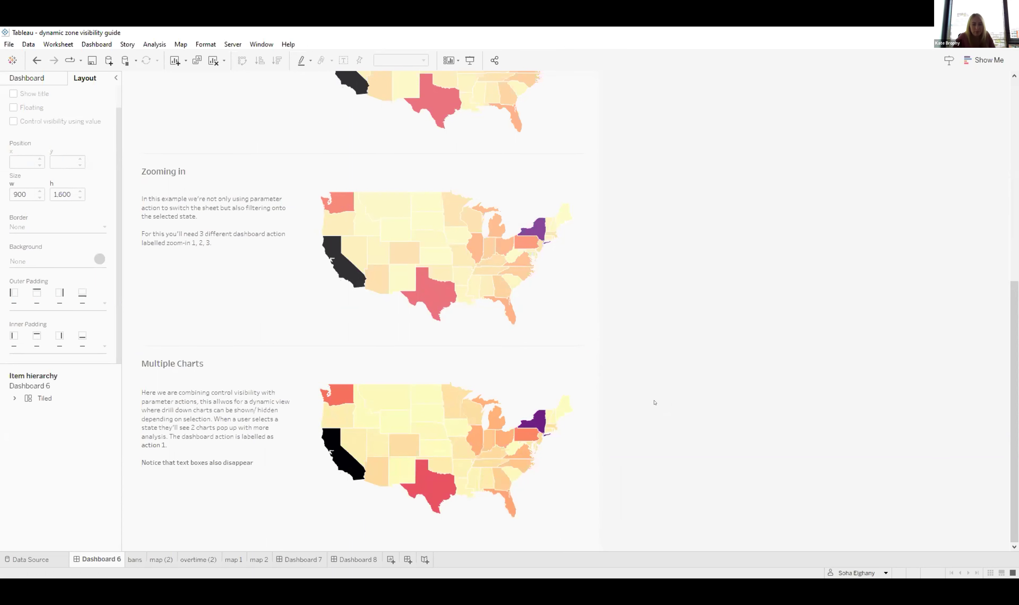
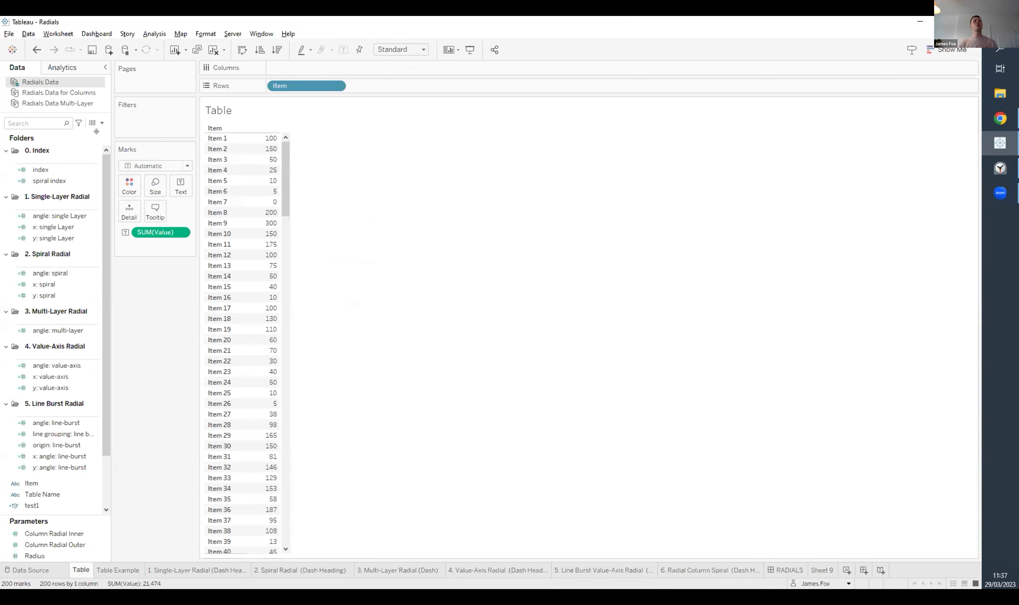
# Step: Create a calculated field named index demo in the Radials Data source with the formula index()
pyautogui.click(99, 123)
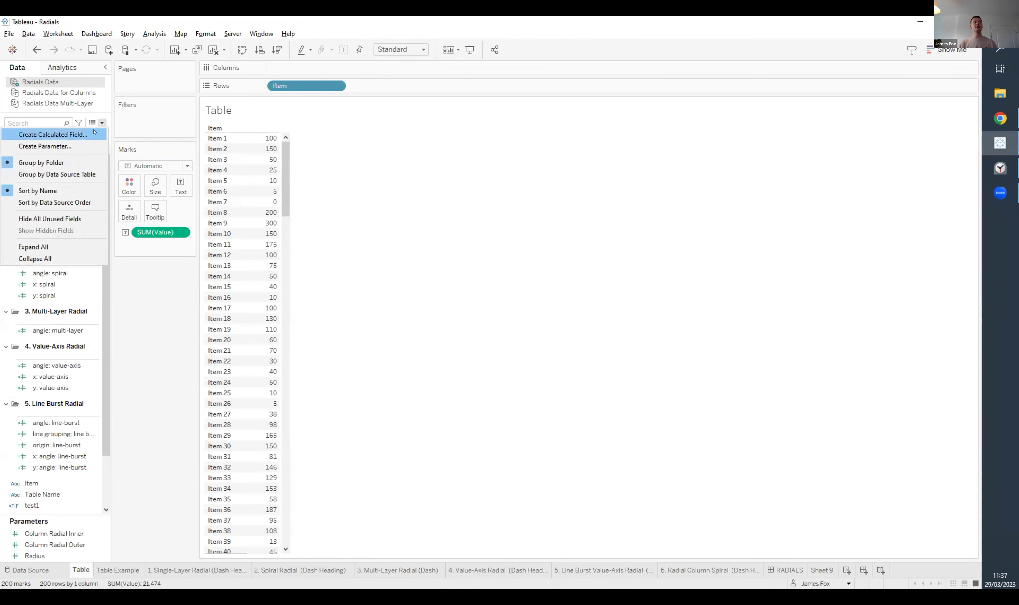
pyautogui.click(97, 132)
pyautogui.write('index demo')
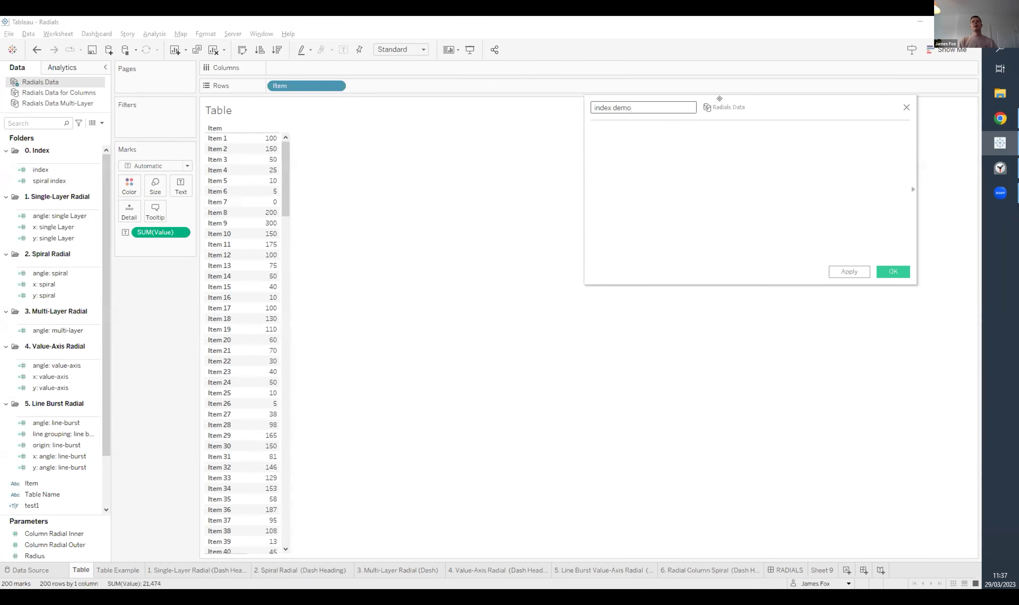
pyautogui.moveTo(701, 162); pyautogui.dragTo(538, 230)
pyautogui.click(478, 222)
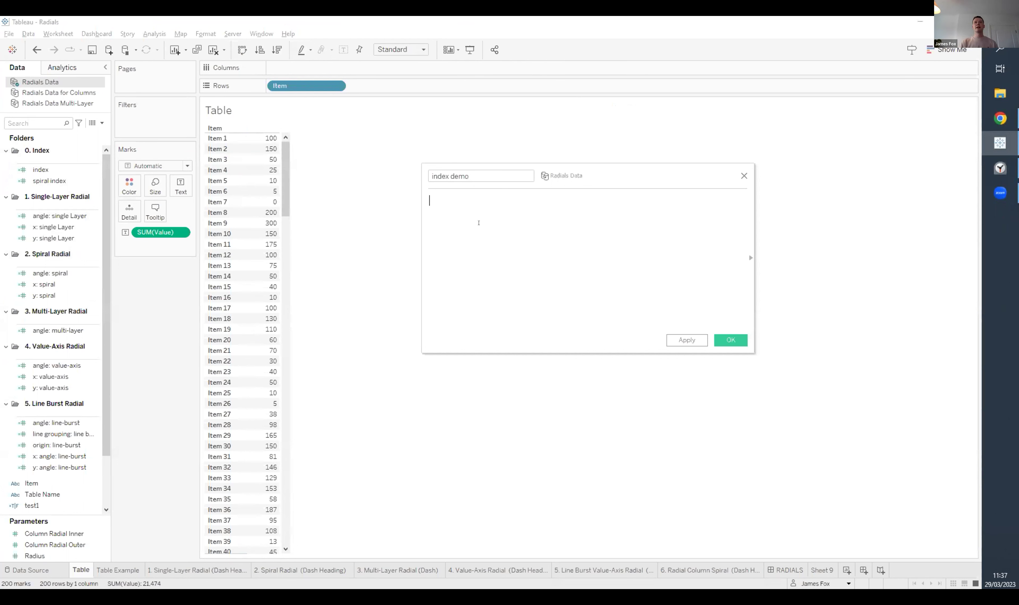
pyautogui.write('in')
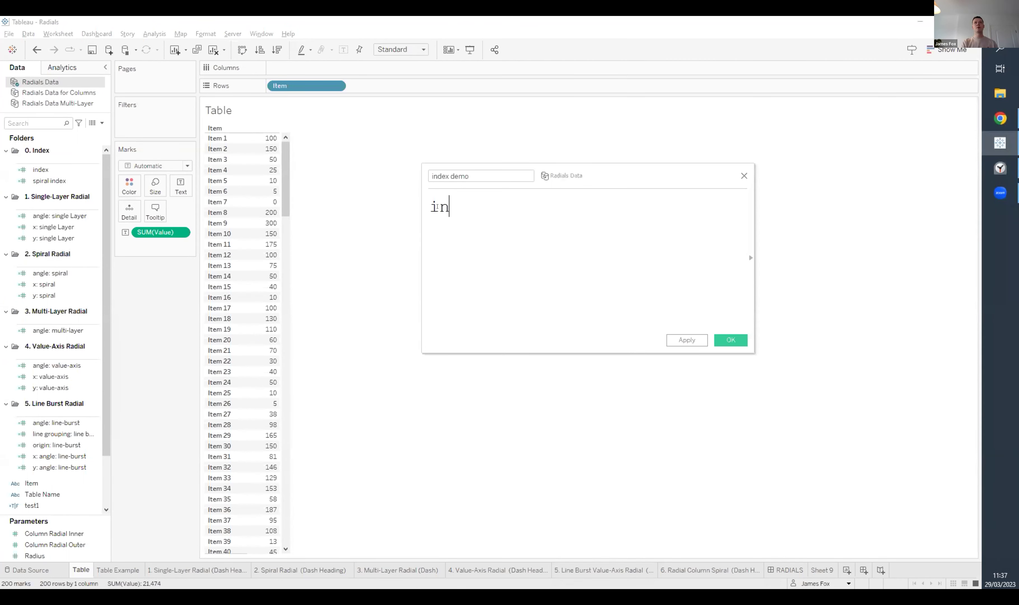
pyautogui.write('dex()')
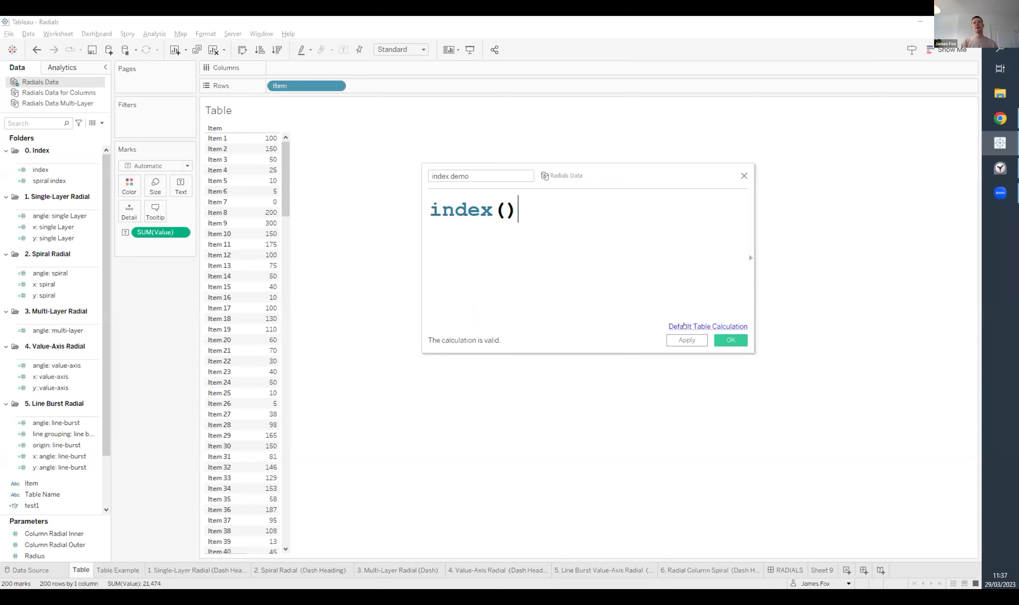
# Step: Set index demo's default table calculation to compute using Item and save the calculated field
pyautogui.click(683, 326)
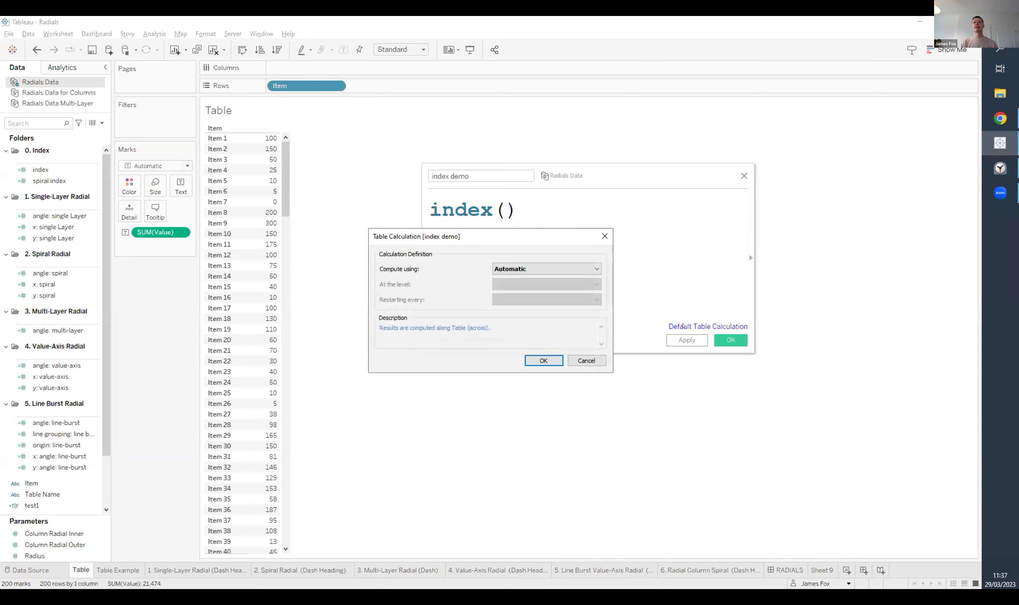
pyautogui.click(555, 268)
pyautogui.click(549, 306)
pyautogui.click(544, 360)
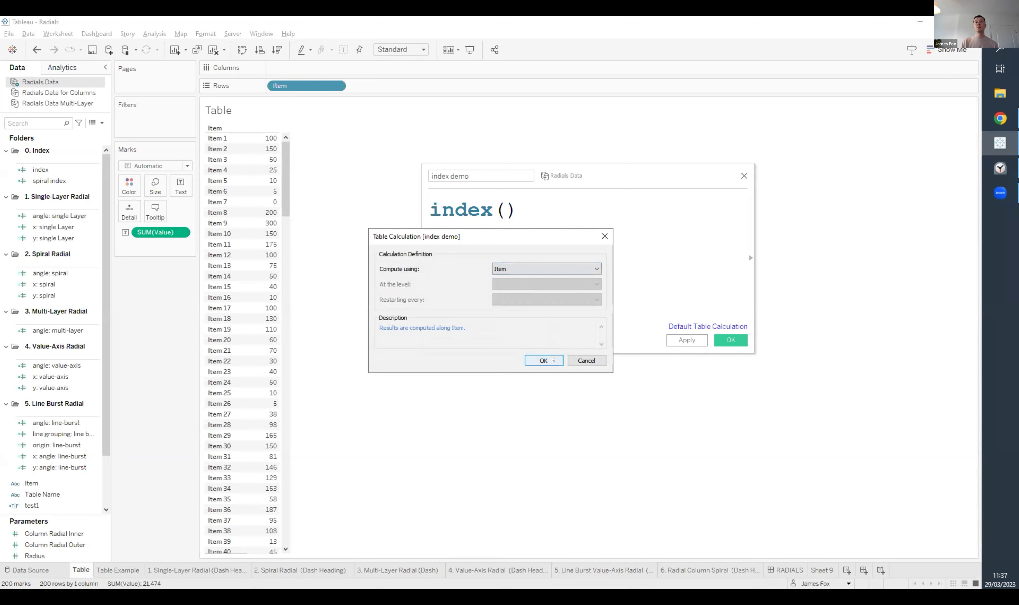
pyautogui.click(730, 340)
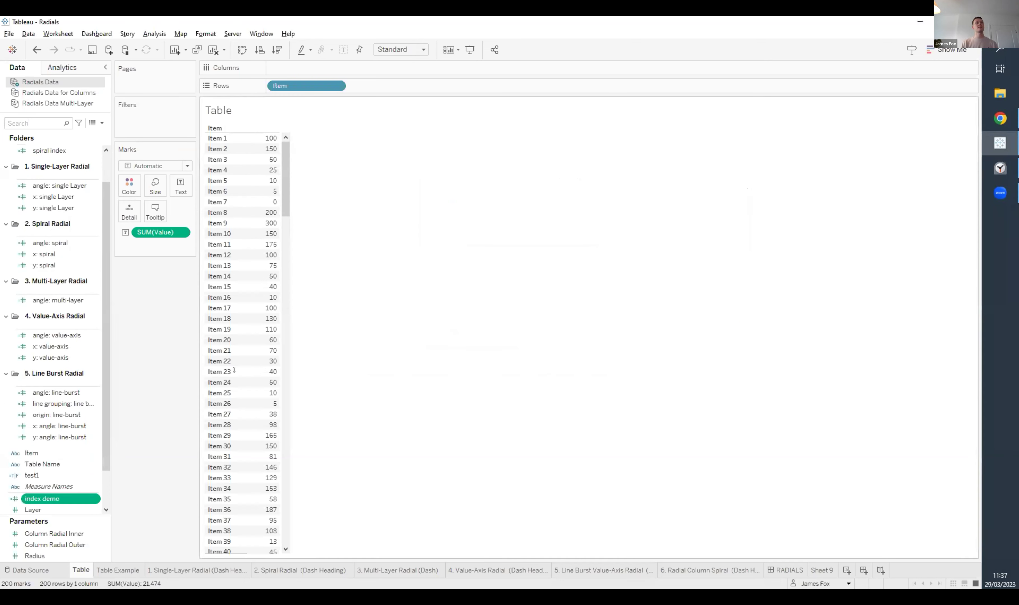
# Step: Add index demo to the Item table as a measure column alongside Value
pyautogui.moveTo(42, 498); pyautogui.dragTo(265, 224)
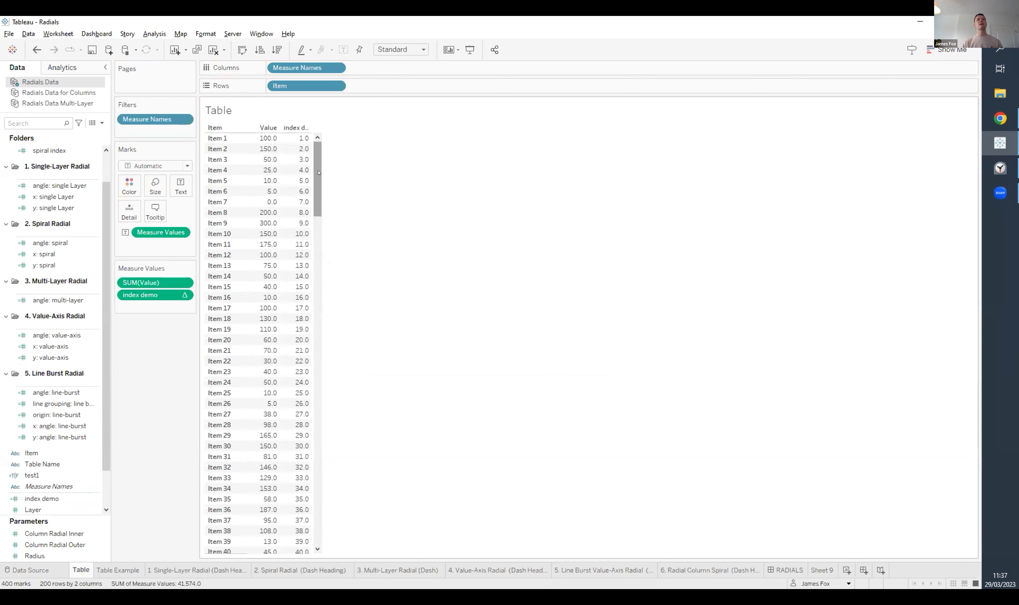
pyautogui.moveTo(317, 171)
pyautogui.mouseDown()
pyautogui.moveTo(327, 527)
pyautogui.moveTo(318, 164)
pyautogui.mouseUp()
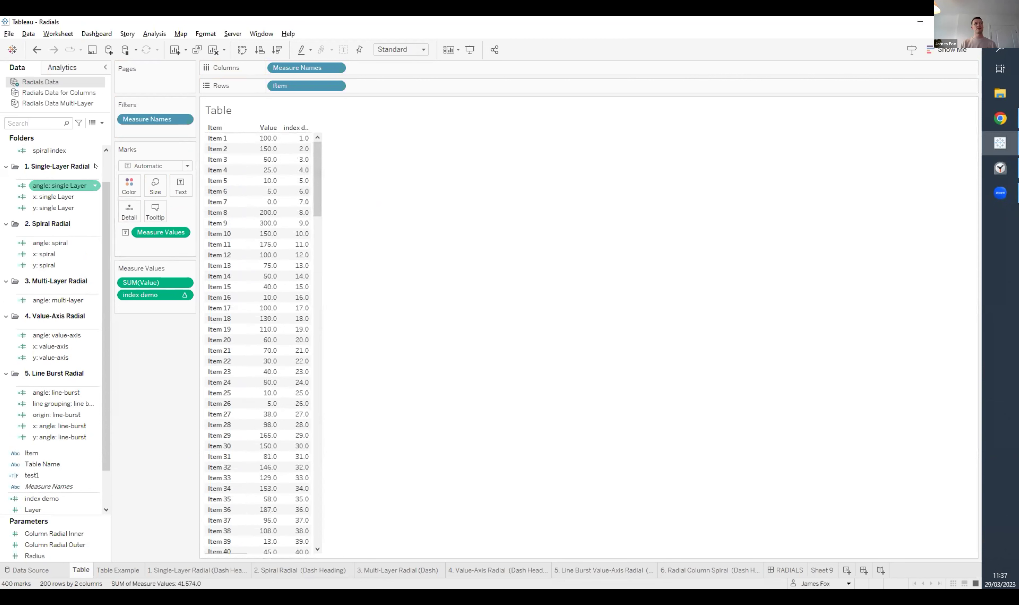
pyautogui.click(99, 123)
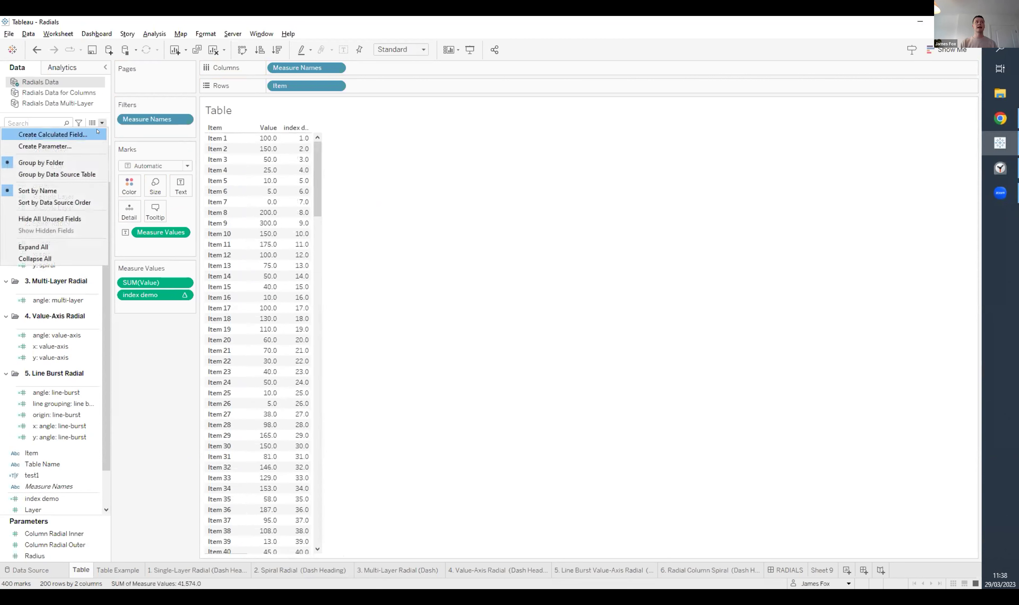
pyautogui.click(96, 130)
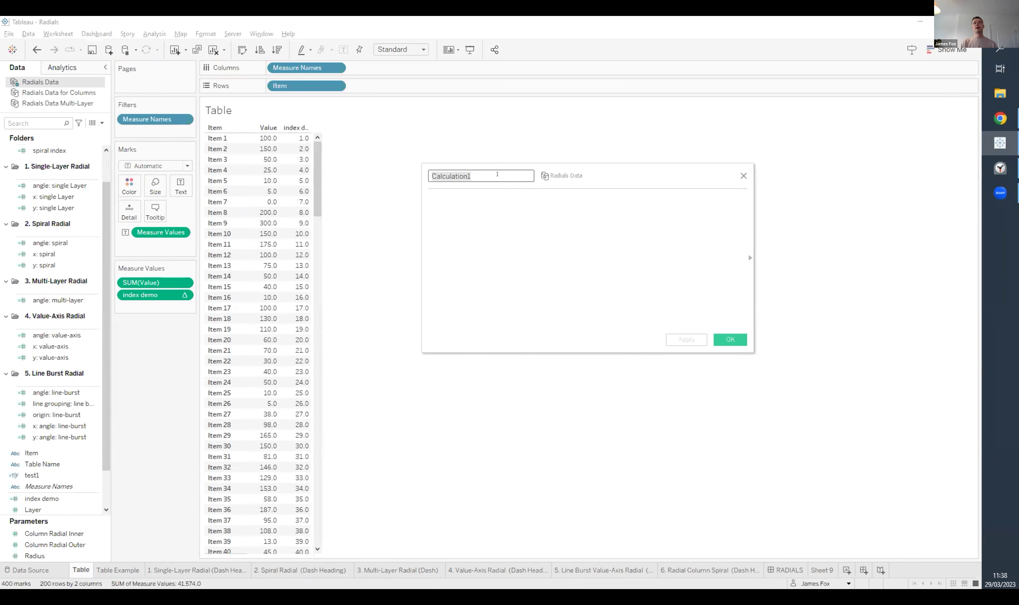
pyautogui.click(743, 176)
# Step: Start a new calculated field in Radials Data and name it LOD max point
pyautogui.moveTo(317, 174); pyautogui.dragTo(316, 147)
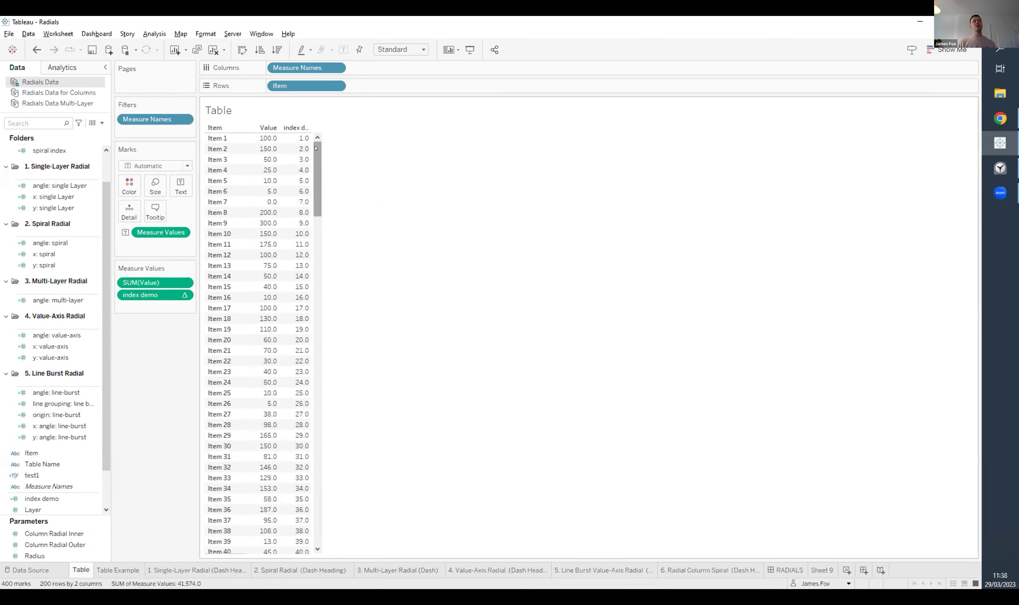
pyautogui.moveTo(308, 180)
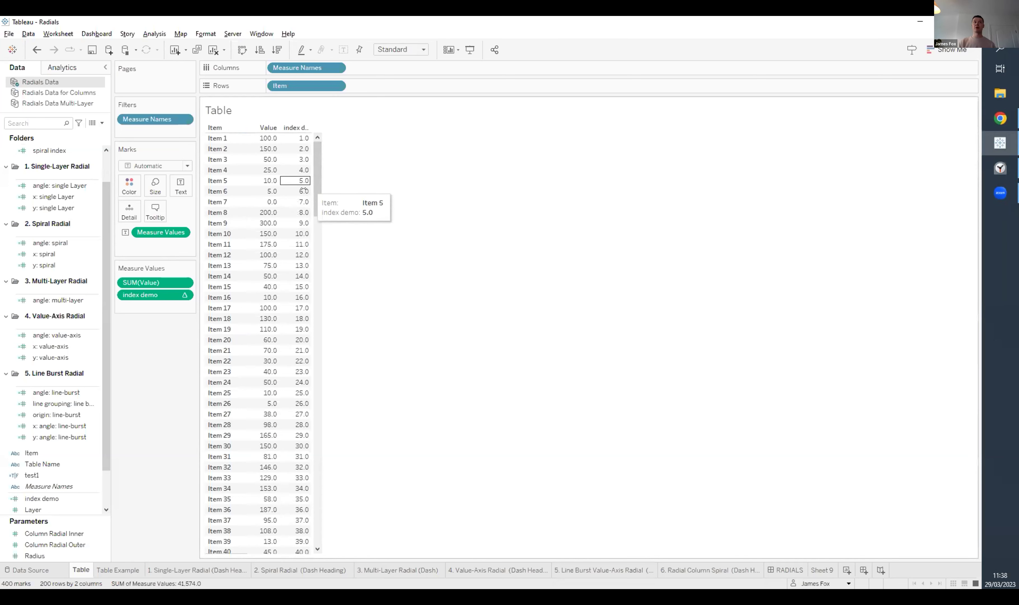
pyautogui.click(101, 123)
pyautogui.click(96, 131)
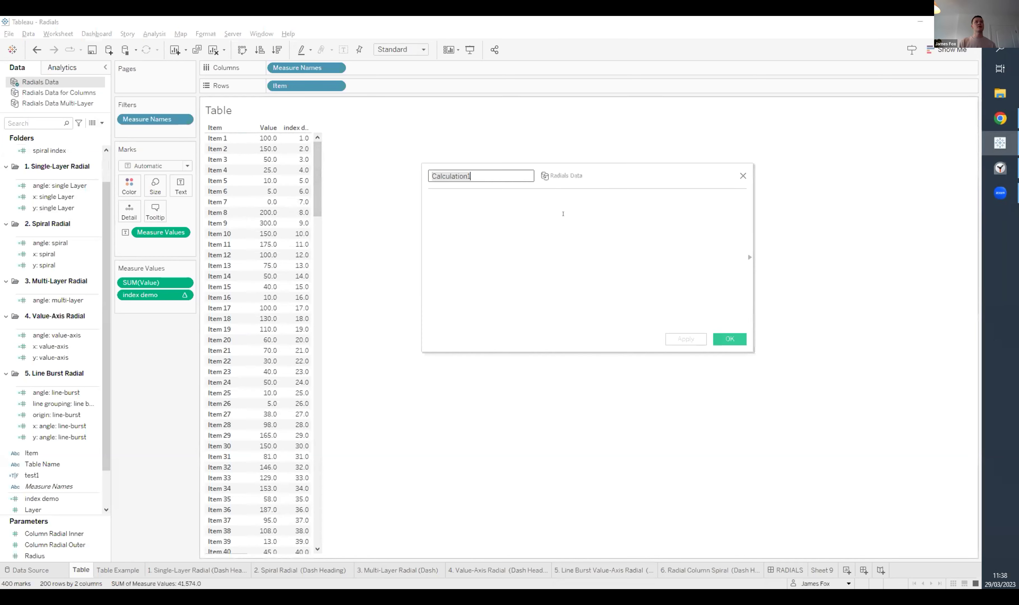
pyautogui.write('LO')
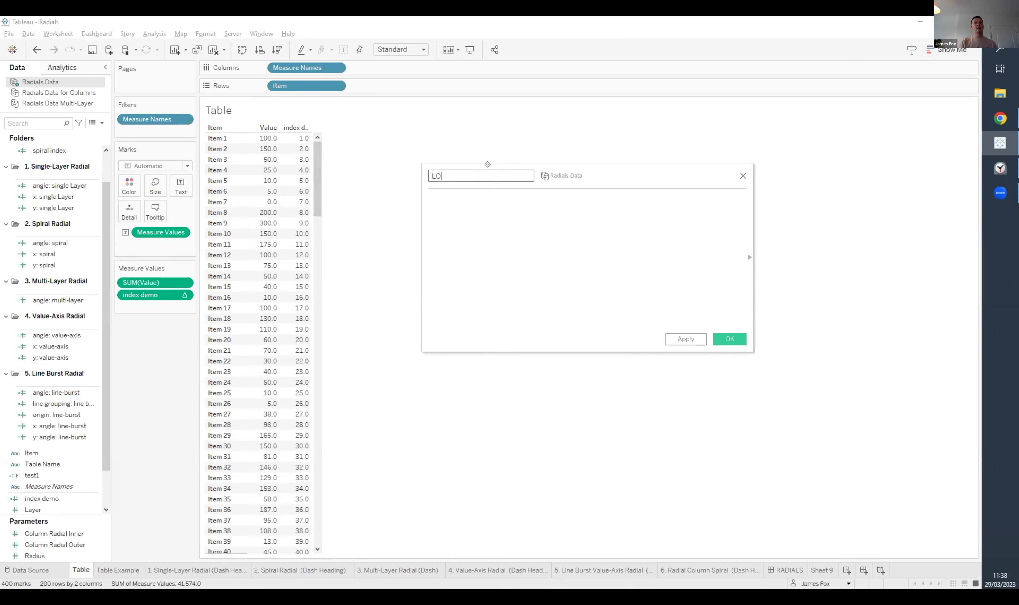
pyautogui.write('D max point')
pyautogui.click(487, 240)
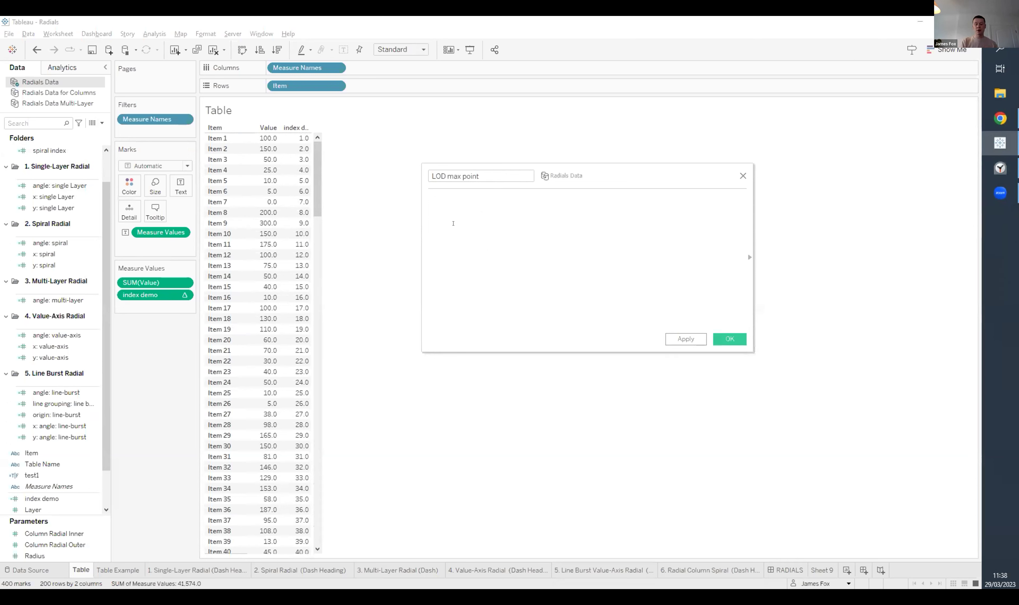
# Step: Enter the level-of-detail expression {count([Item])} as the LOD max point formula
pyautogui.write('{MAX')
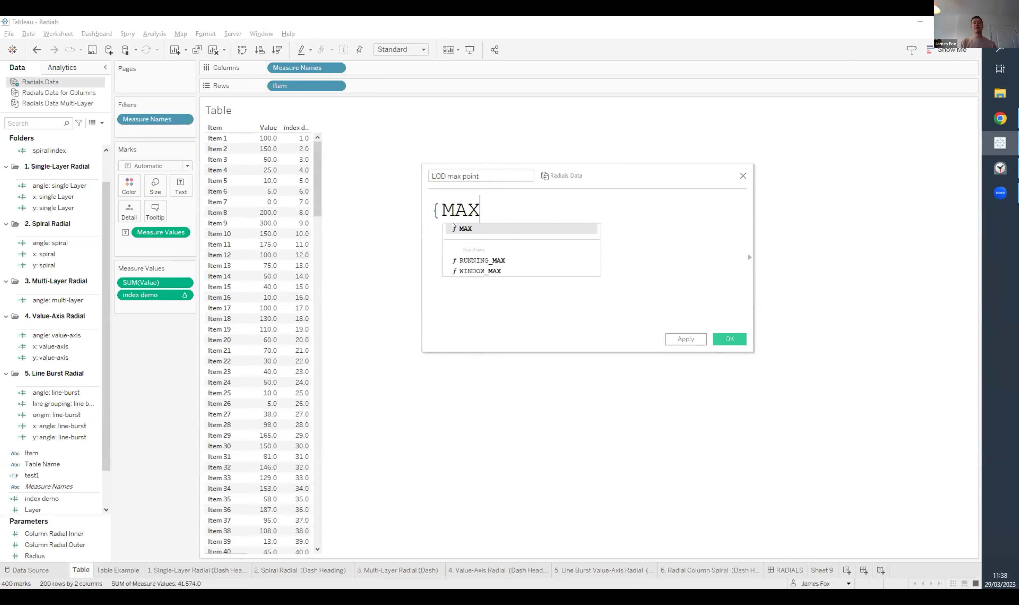
pyautogui.write('(ite')
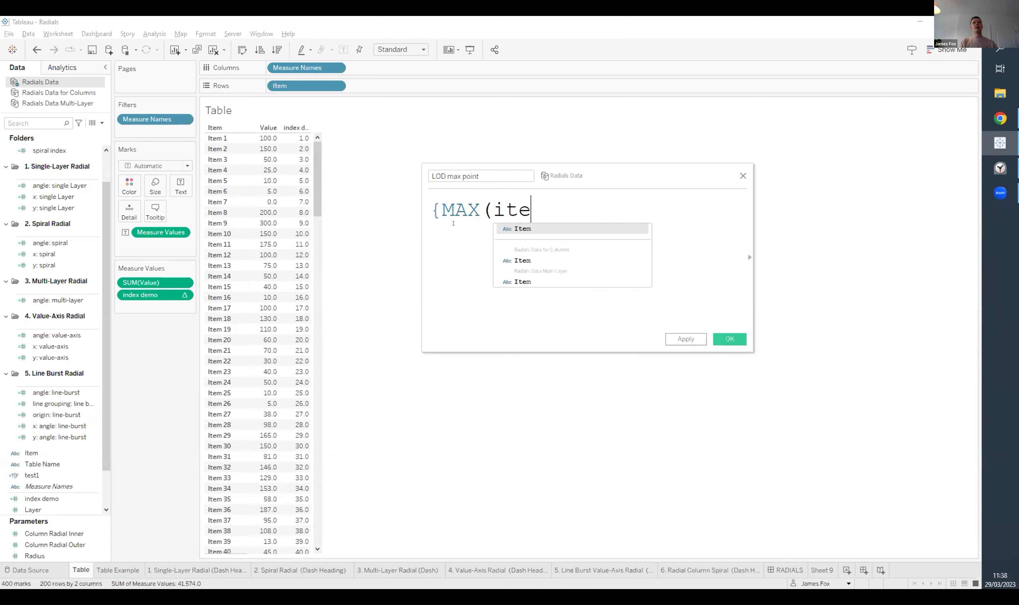
pyautogui.press('BackSpace')
pyautogui.press('BackSpace')
pyautogui.press('BackSpace')
pyautogui.press('BackSpace')
pyautogui.press('BackSpace')
pyautogui.press('BackSpace')
pyautogui.press('BackSpace')
pyautogui.write('count(item')
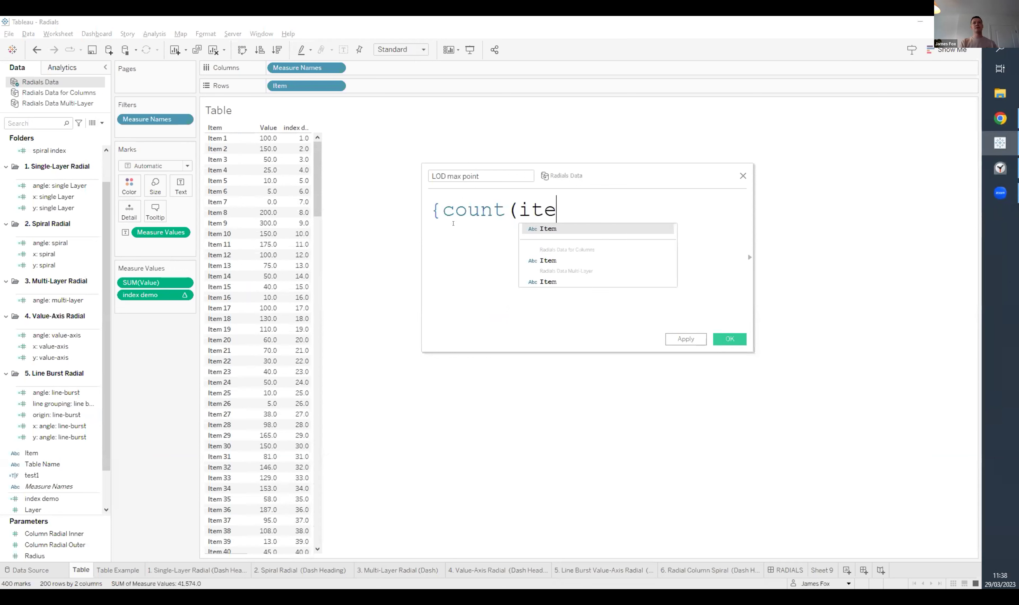
pyautogui.press('Return')
pyautogui.write(')}')
# Step: Wrap the LOD max point expression in MAX() and save the calculated field
pyautogui.click(428, 200)
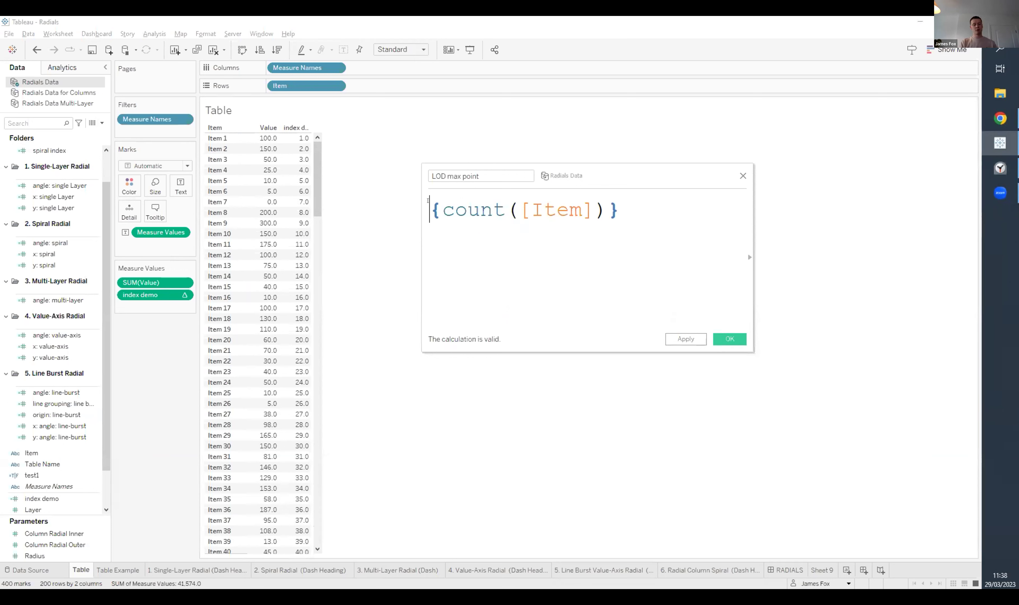
pyautogui.write('MAX(')
pyautogui.write(')')
pyautogui.click(729, 339)
# Step: Add LOD max point to the Item table as another measure column
pyautogui.moveTo(24, 513); pyautogui.dragTo(321, 248)
pyautogui.moveTo(349, 190)
pyautogui.mouseDown()
pyautogui.moveTo(350, 267)
pyautogui.moveTo(350, 190)
pyautogui.mouseUp()
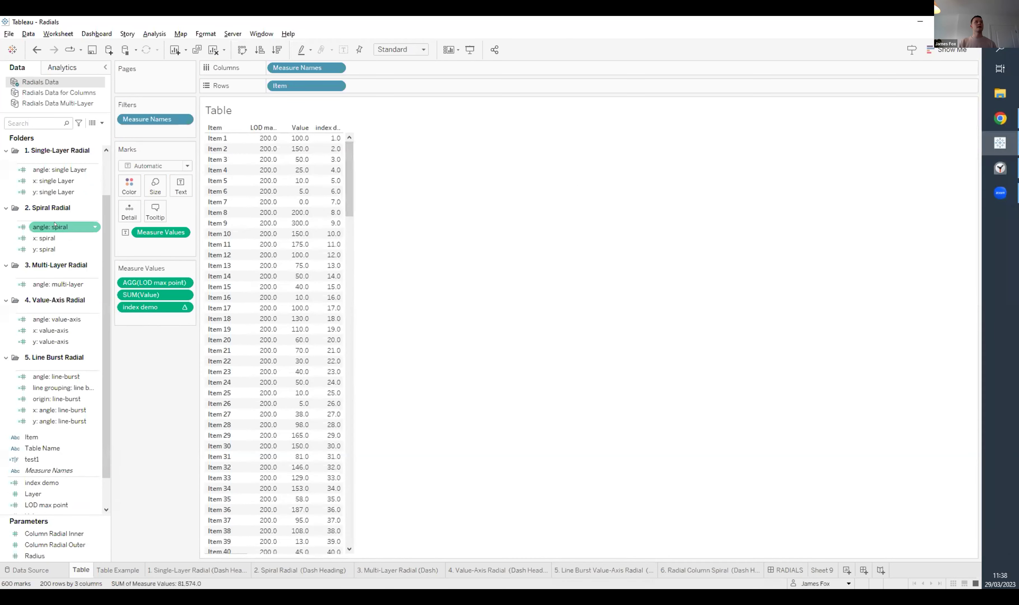
# Step: Examine the item-count divisor in the angle: single Layer formula and close the editor without changes
pyautogui.scroll(2, 62, 170)
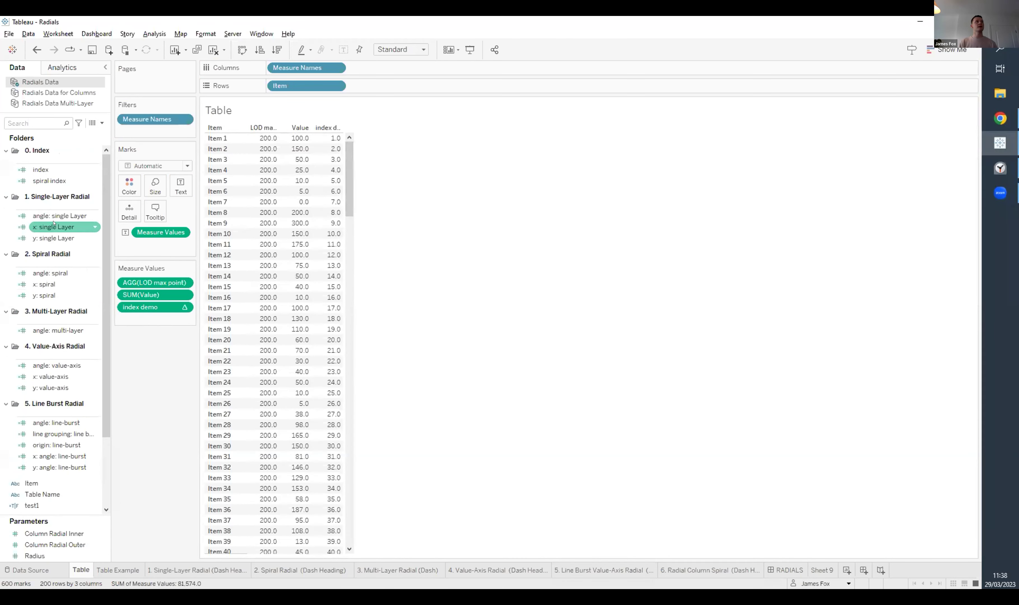
pyautogui.rightClick(75, 216)
pyautogui.click(82, 272)
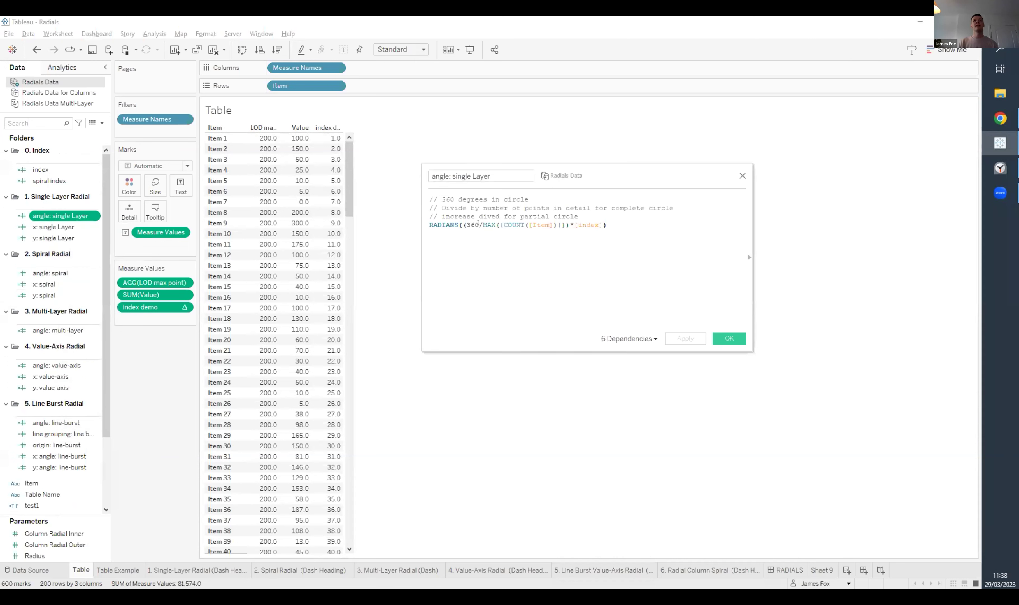
pyautogui.moveTo(483, 225); pyautogui.dragTo(565, 224)
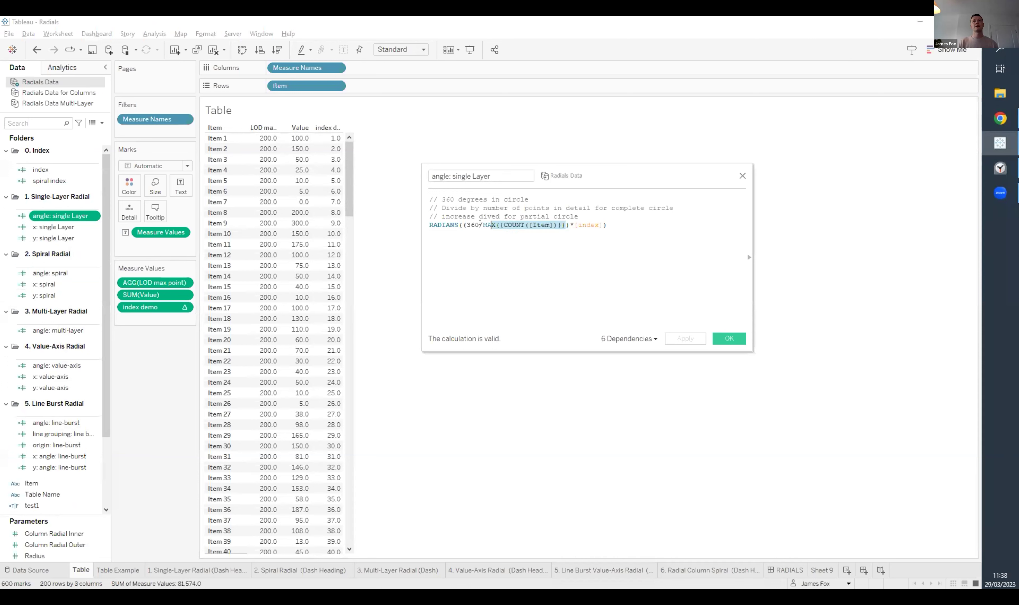
pyautogui.click(742, 175)
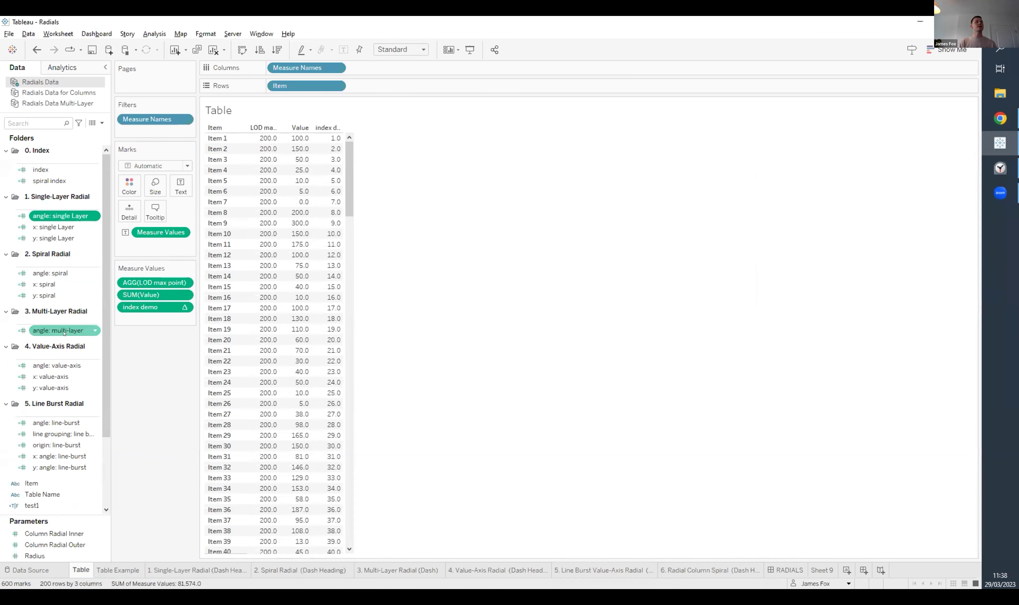
# Step: Review the LOD max point formula in the calculation editor and close it unchanged
pyautogui.scroll(-3, 51, 488)
pyautogui.click(51, 488)
pyautogui.click(47, 475)
pyautogui.rightClick(47, 474)
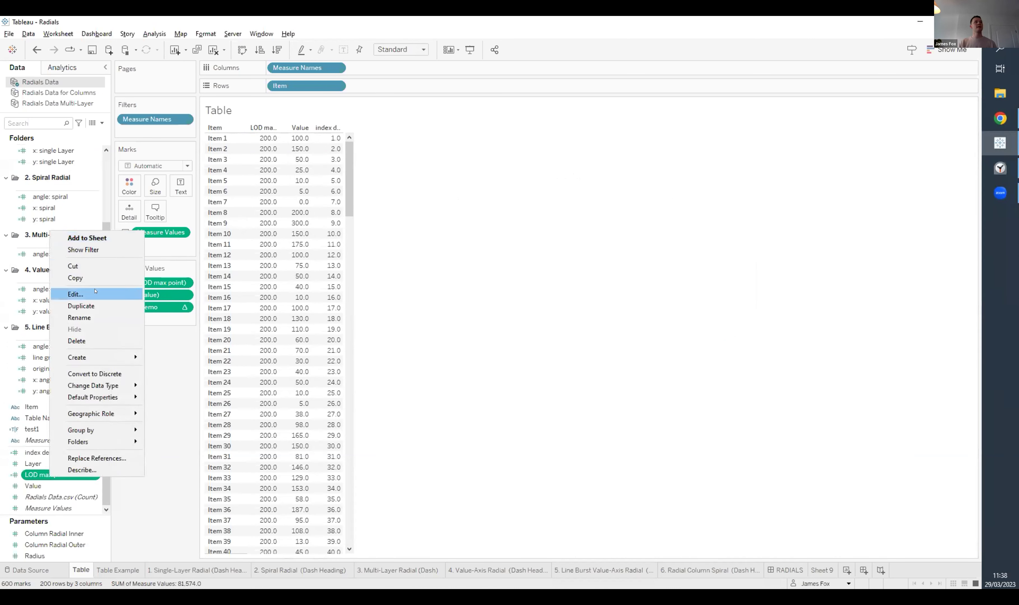
pyautogui.click(61, 291)
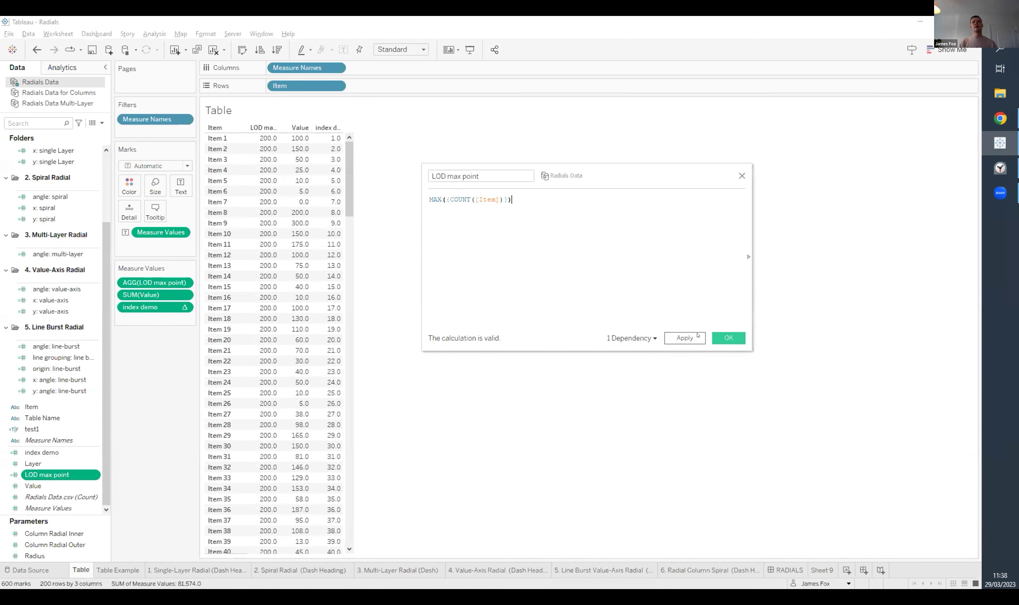
pyautogui.click(729, 337)
# Step: Reorder the table's measure values so LOD max point comes last, after index demo
pyautogui.click(59, 483)
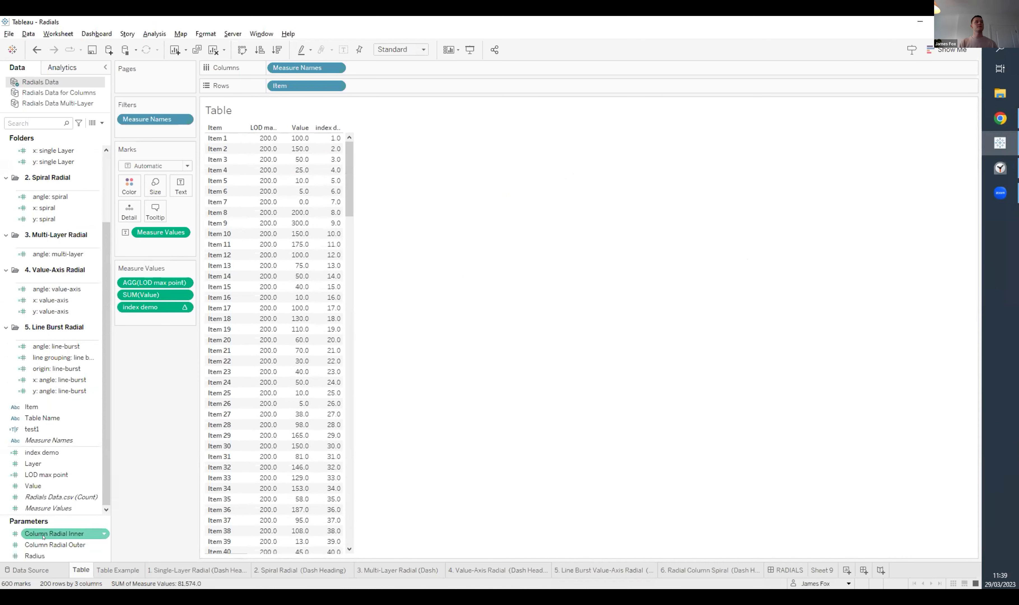
pyautogui.moveTo(47, 475); pyautogui.dragTo(306, 243)
pyautogui.moveTo(155, 282); pyautogui.dragTo(155, 317)
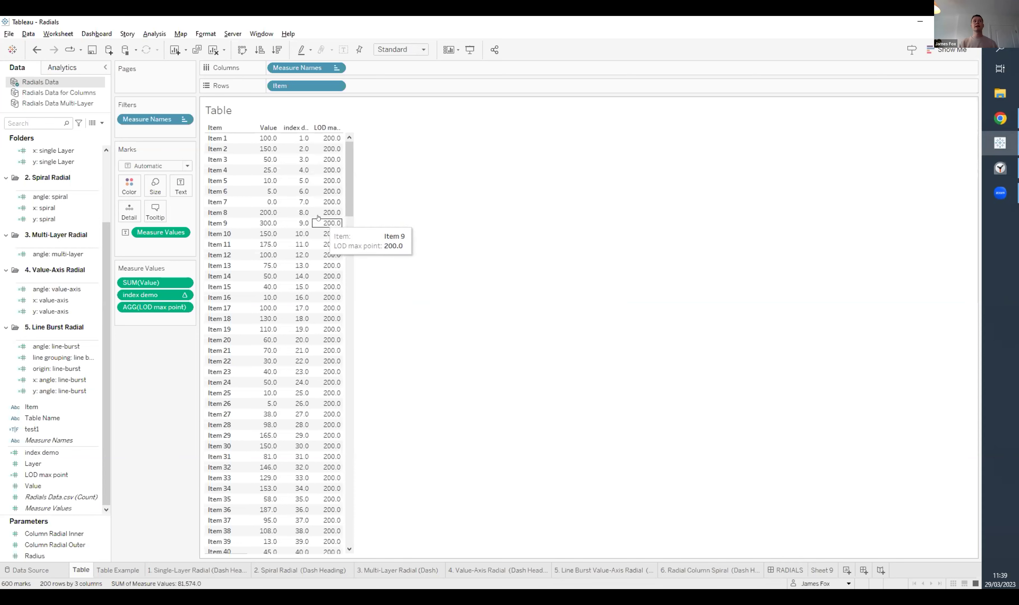
# Step: Review how the angle: single Layer formula combines 360 degrees, the item count and the index, leaving it unchanged
pyautogui.scroll(5, 60, 215)
pyautogui.rightClick(60, 215)
pyautogui.click(94, 266)
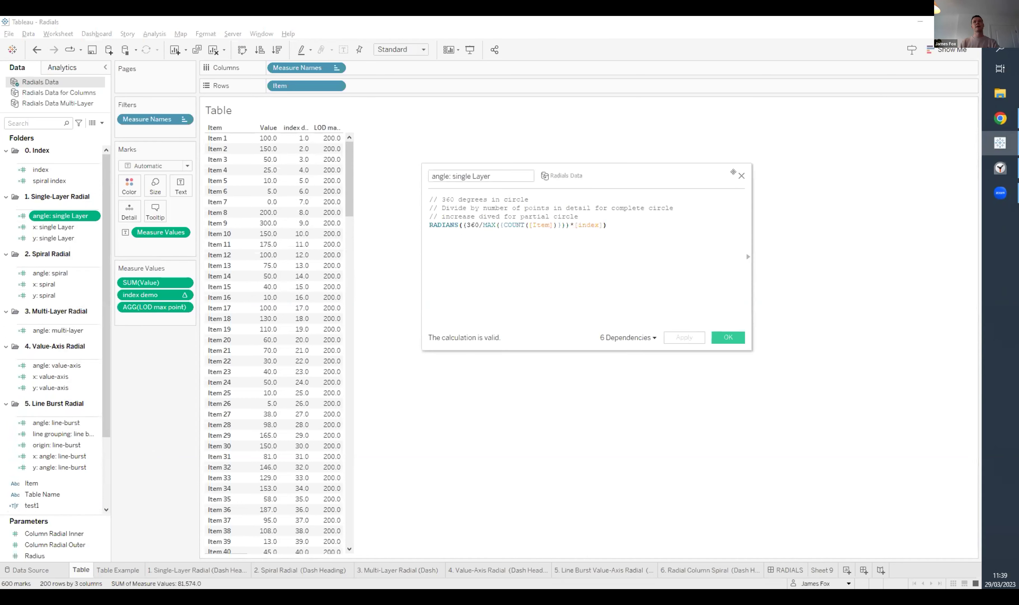
pyautogui.click(741, 175)
# Step: Add angle: single Layer to the table and remove the RADIANS() wrapper from its formula so it computes in degrees
pyautogui.moveTo(62, 215); pyautogui.dragTo(353, 224)
pyautogui.rightClick(62, 215)
pyautogui.click(94, 267)
pyautogui.press('BackSpace')
pyautogui.moveTo(464, 224); pyautogui.dragTo(430, 224)
pyautogui.press('BackSpace')
pyautogui.click(727, 337)
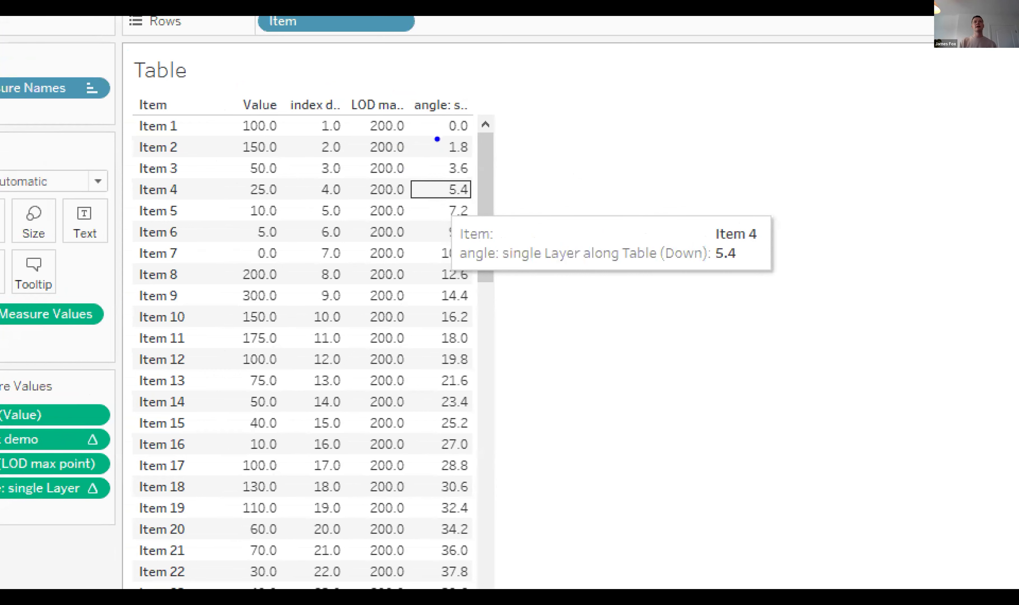
# Step: Examine how the angle: single Layer degrees progress through the table from the first items down to Item 200
pyautogui.moveTo(437, 139)
pyautogui.mouseDown()
pyautogui.moveTo(467, 138)
pyautogui.moveTo(467, 178)
pyautogui.mouseUp()
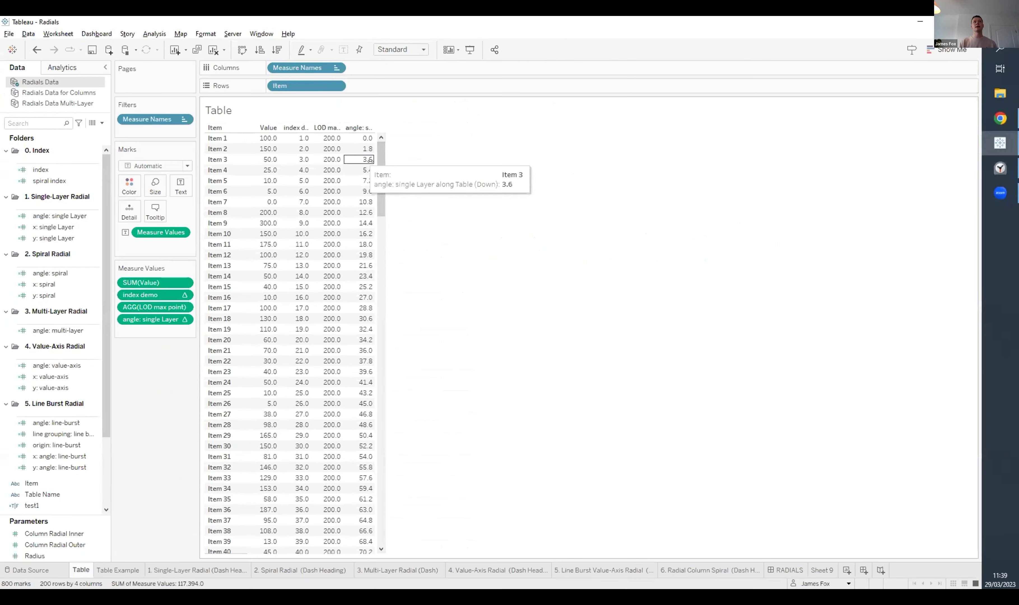
pyautogui.moveTo(379, 207)
pyautogui.mouseDown()
pyautogui.moveTo(376, 536)
pyautogui.moveTo(388, 521)
pyautogui.mouseUp()
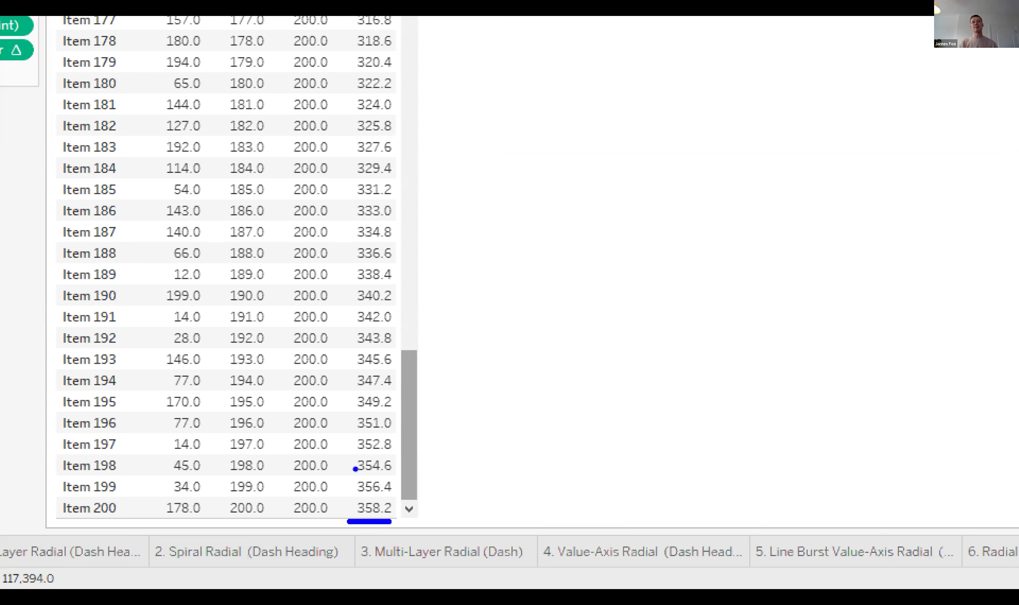
pyautogui.moveTo(341, 459); pyautogui.dragTo(342, 491)
pyautogui.moveTo(343, 415); pyautogui.dragTo(343, 438)
pyautogui.moveTo(343, 368); pyautogui.dragTo(343, 403)
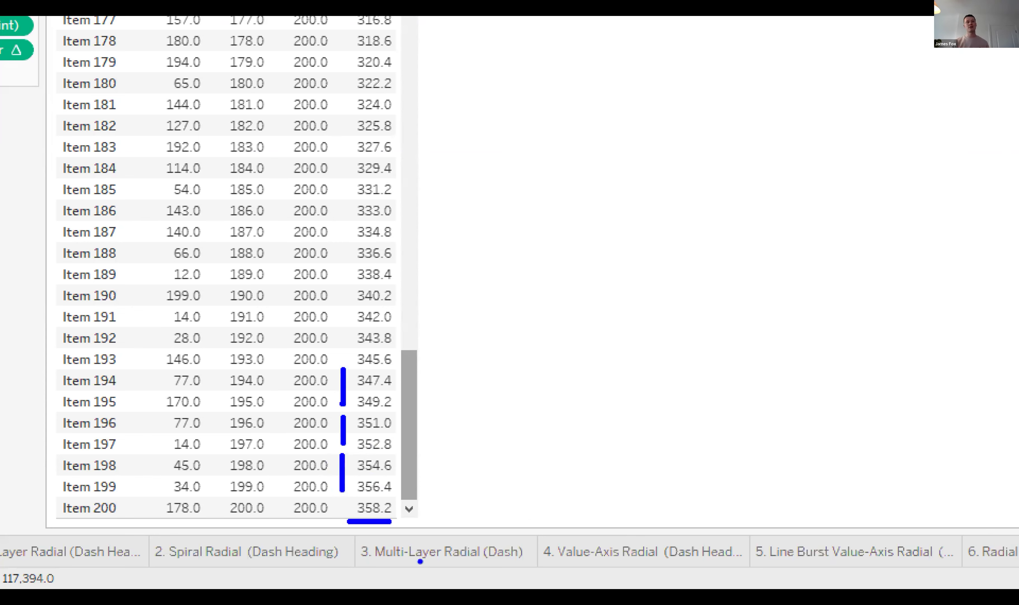
pyautogui.press('Escape')
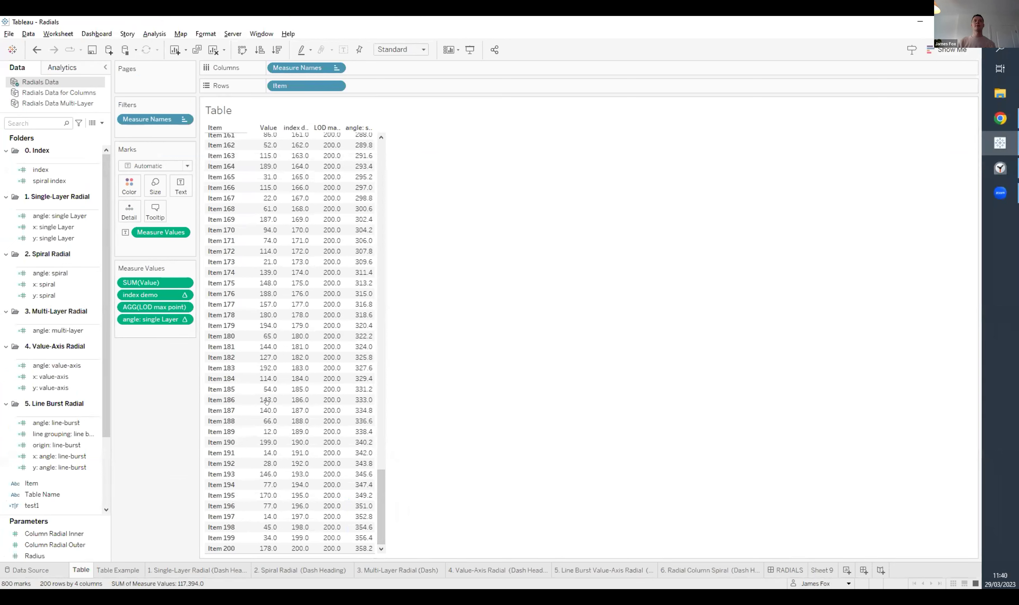
pyautogui.moveTo(360, 409)
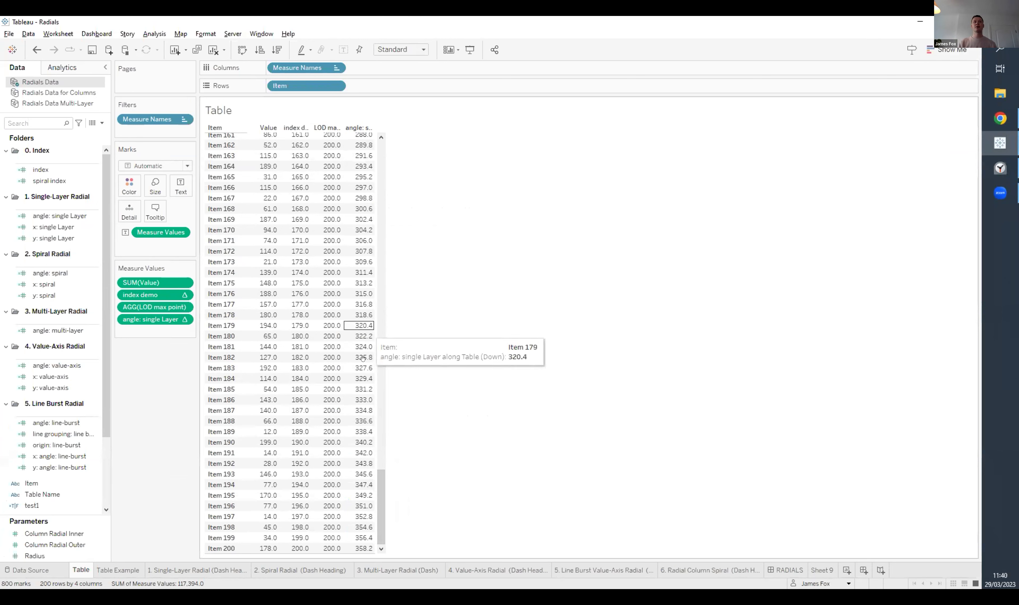
# Step: Restore the RADIANS function around the angle: single Layer formula, save it and check the last item's angle in the table
pyautogui.rightClick(62, 216)
pyautogui.click(79, 269)
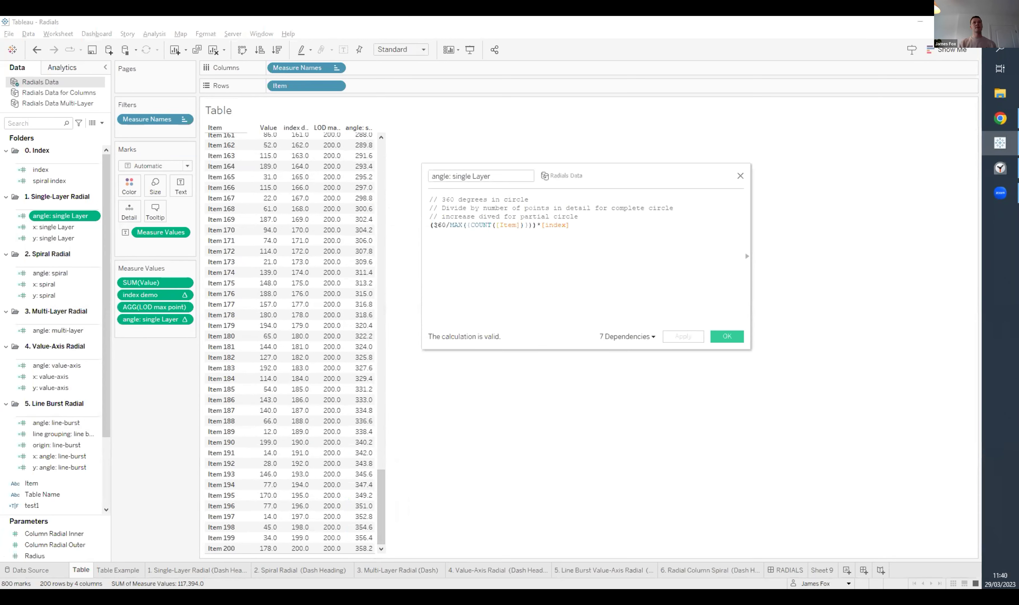
pyautogui.write('RADIANS')
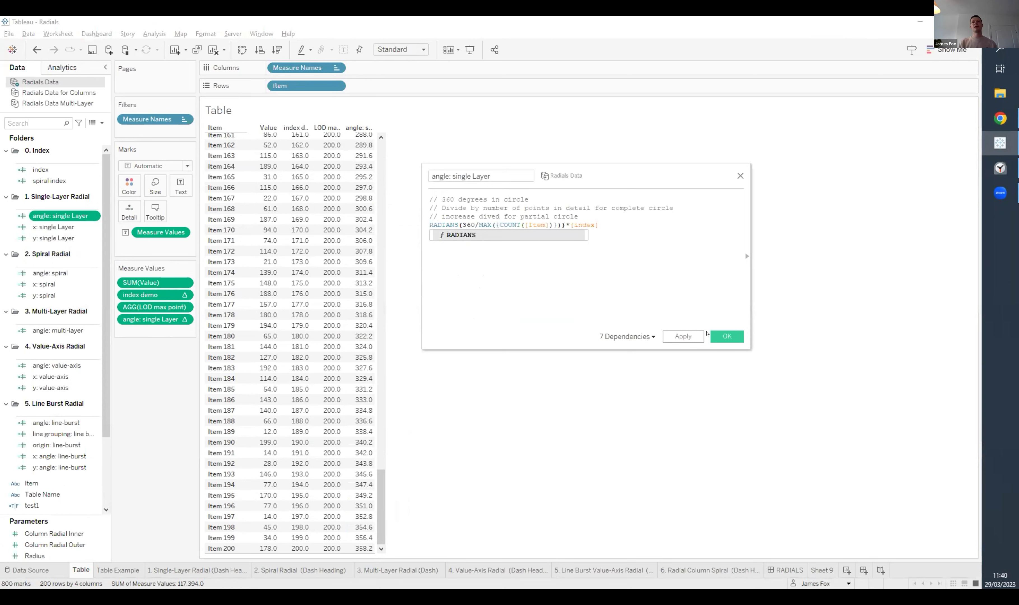
pyautogui.click(719, 336)
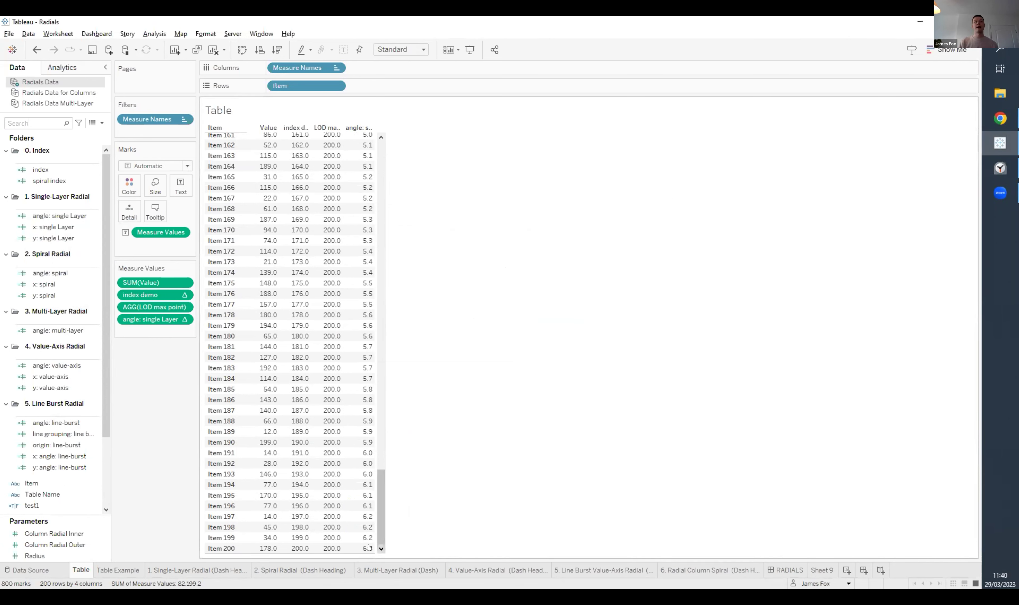
pyautogui.moveTo(367, 547)
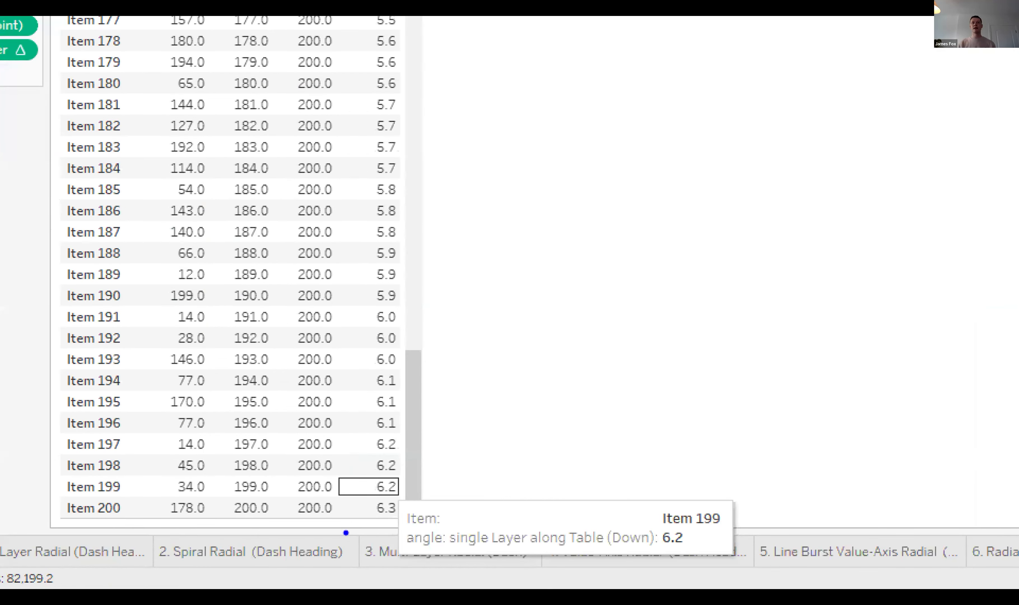
pyautogui.moveTo(365, 511); pyautogui.dragTo(410, 514)
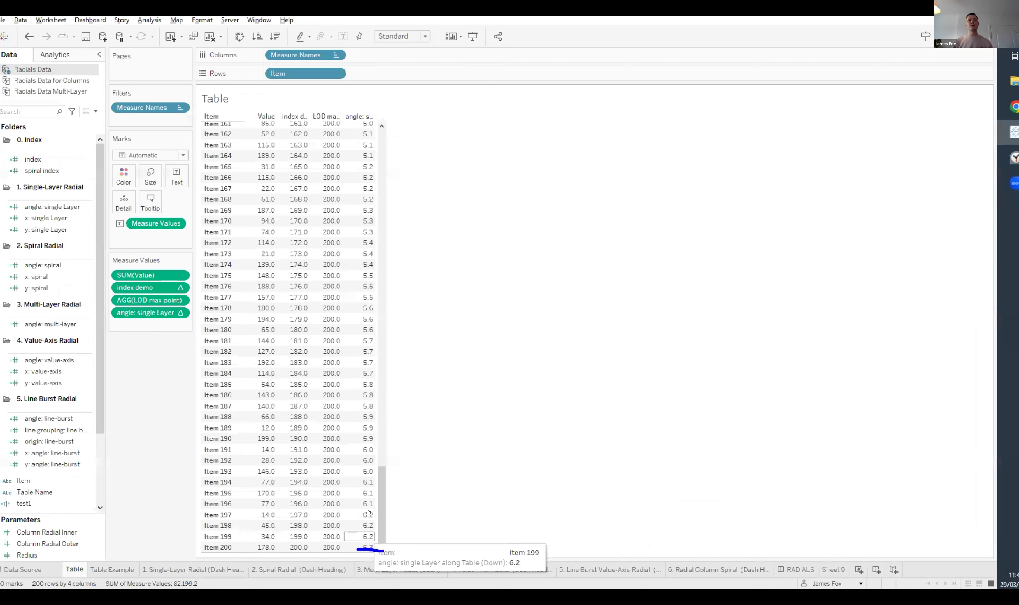
pyautogui.moveTo(342, 338)
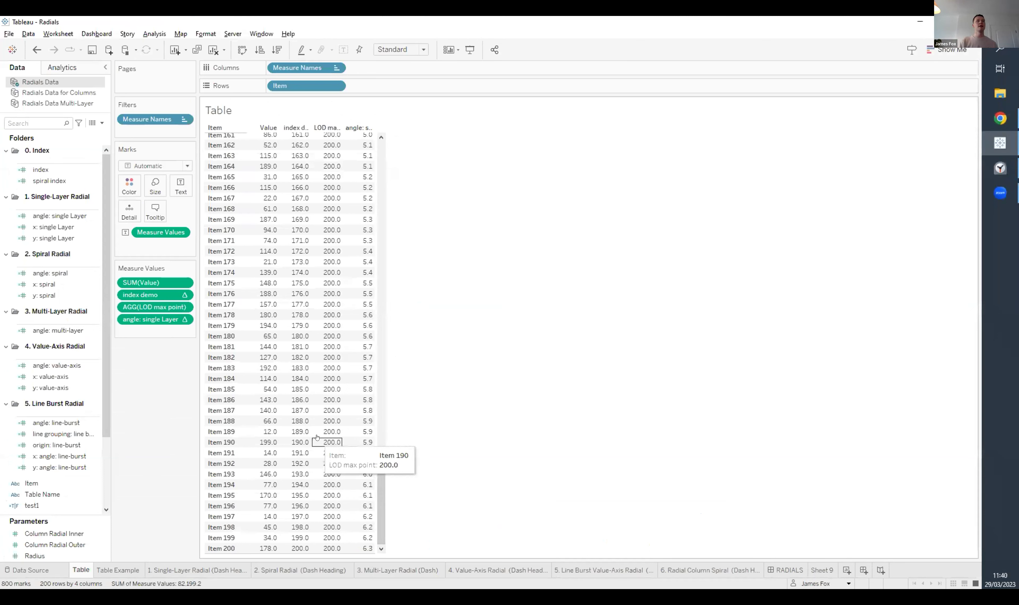
# Step: Start a new calculated field named x coor and insert the angle: single Layer field as its formula
pyautogui.click(99, 123)
pyautogui.click(50, 131)
pyautogui.write('x coor')
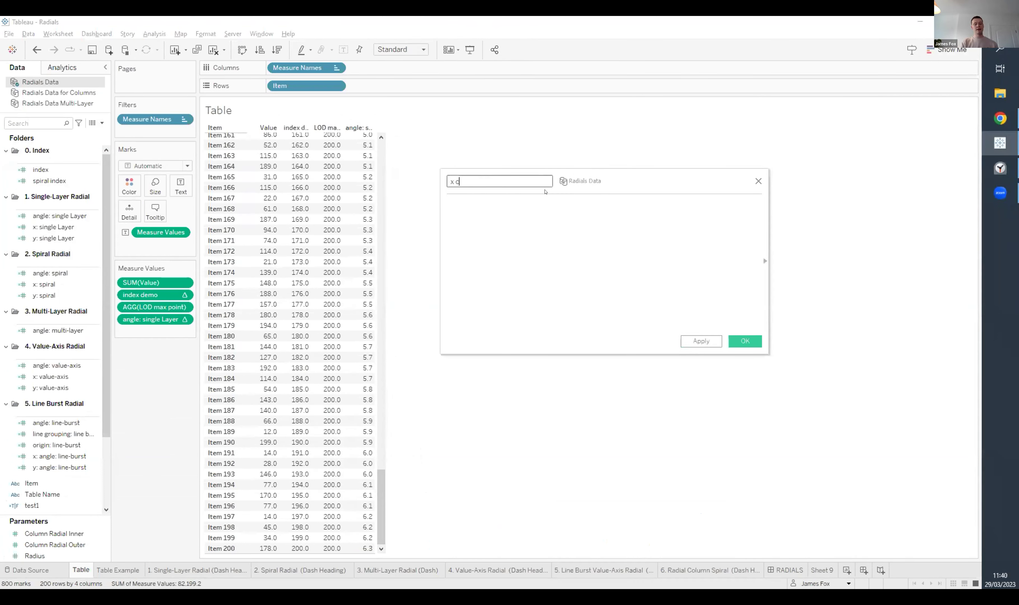
pyautogui.click(505, 233)
pyautogui.scroll(4, 505, 233)
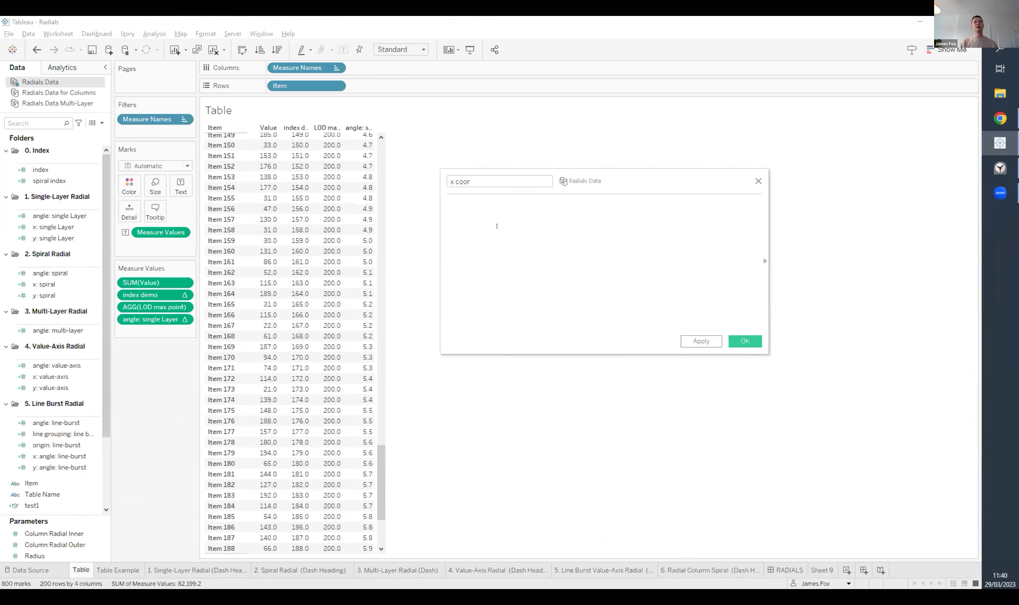
pyautogui.write('angle')
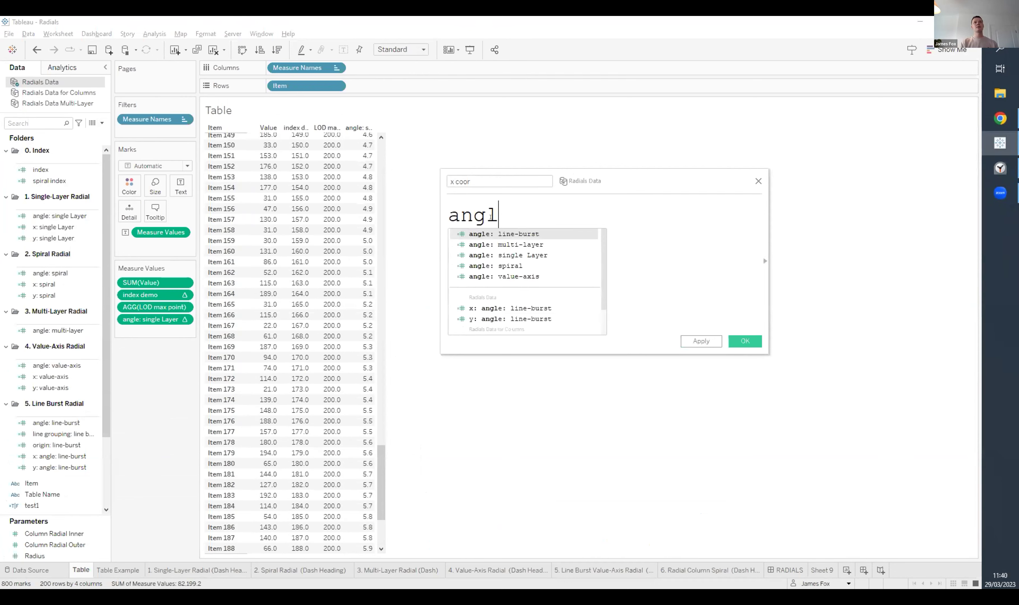
pyautogui.click(515, 254)
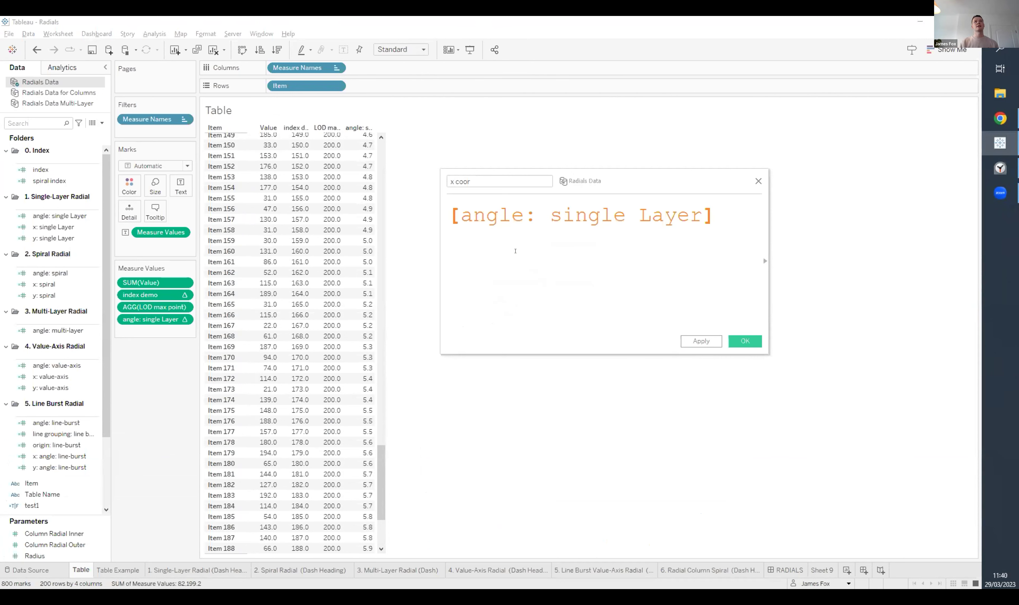
# Step: Wrap the x coor formula as COS([angle: single Layer]), save it and add x coor to the table as a measure column
pyautogui.click(448, 213)
pyautogui.write('COS(')
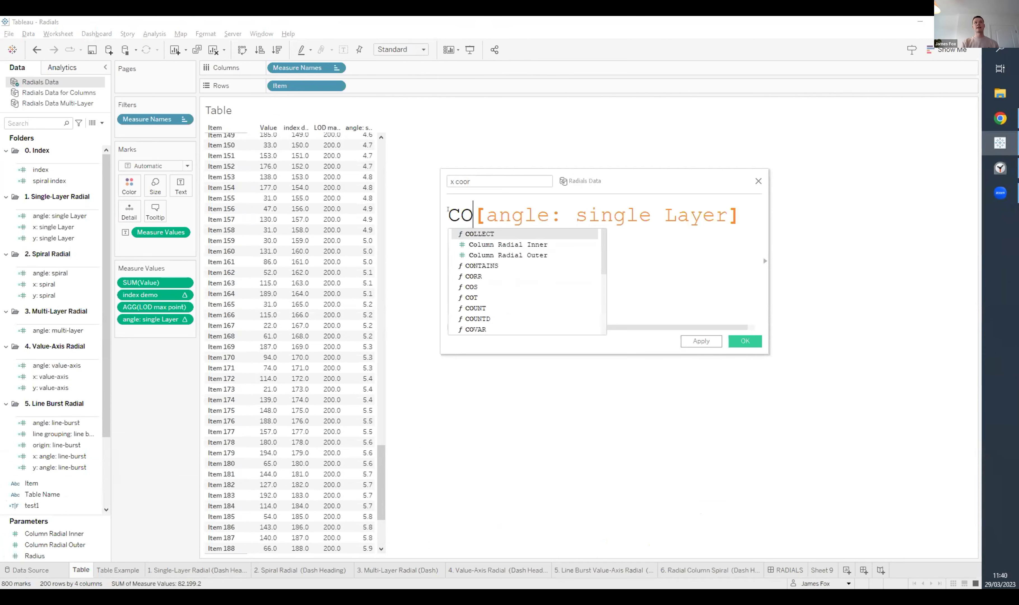
pyautogui.moveTo(767, 354); pyautogui.dragTo(864, 431)
pyautogui.click(769, 235)
pyautogui.write(')')
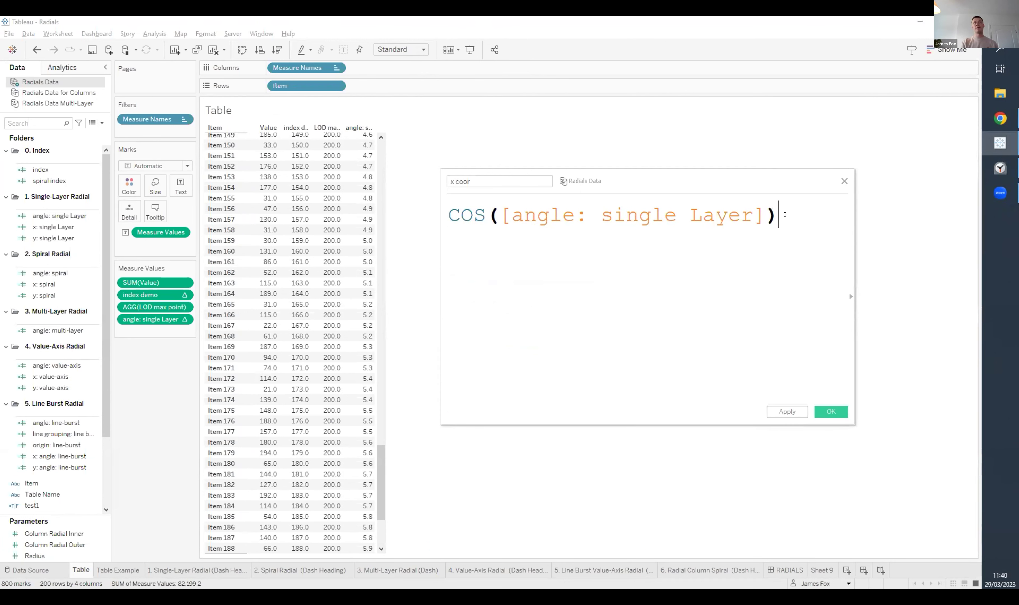
pyautogui.click(831, 411)
pyautogui.moveTo(33, 508); pyautogui.dragTo(286, 325)
pyautogui.moveTo(413, 486); pyautogui.dragTo(435, 173)
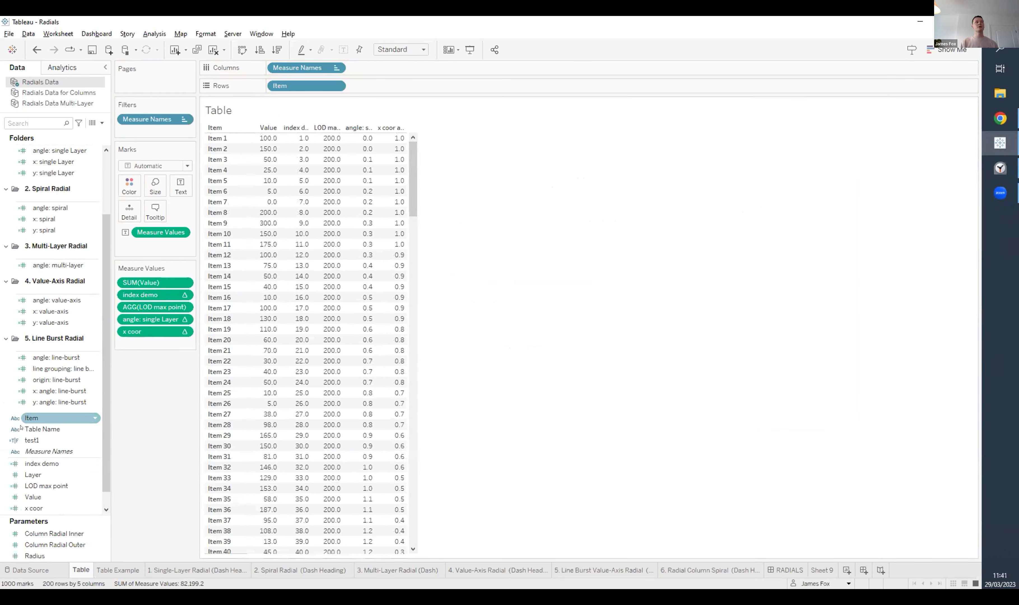
# Step: Duplicate the x coor calculation, open the copy for editing and rename it y coor
pyautogui.rightClick(41, 507)
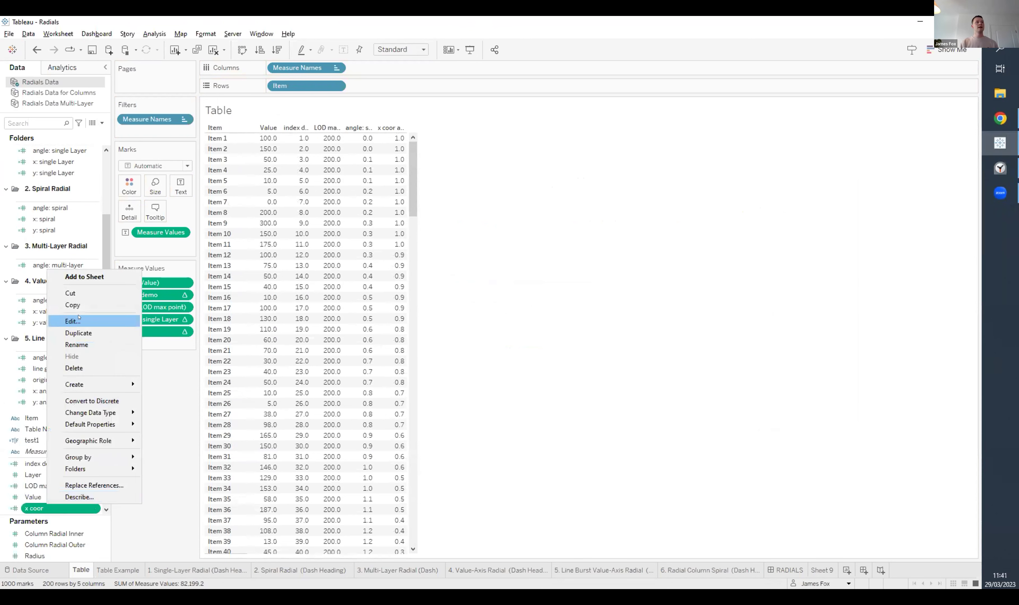
pyautogui.click(83, 333)
pyautogui.rightClick(44, 507)
pyautogui.click(83, 324)
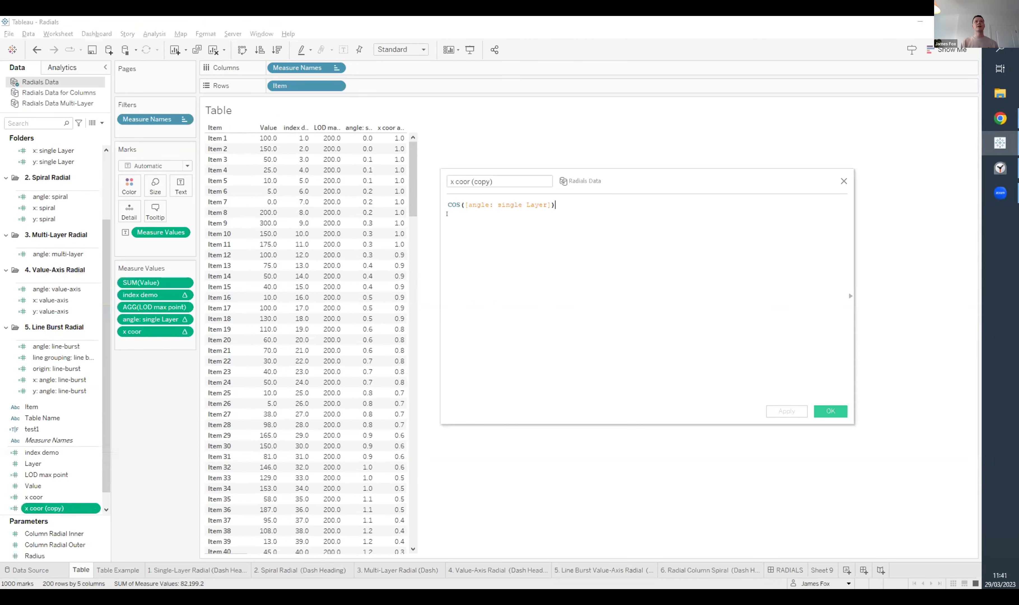
pyautogui.hotkey('ctrl', 'shift', 'Left')
pyautogui.hotkey('ctrl', 'shift', 'Left')
pyautogui.hotkey('ctrl', 'shift', 'Left')
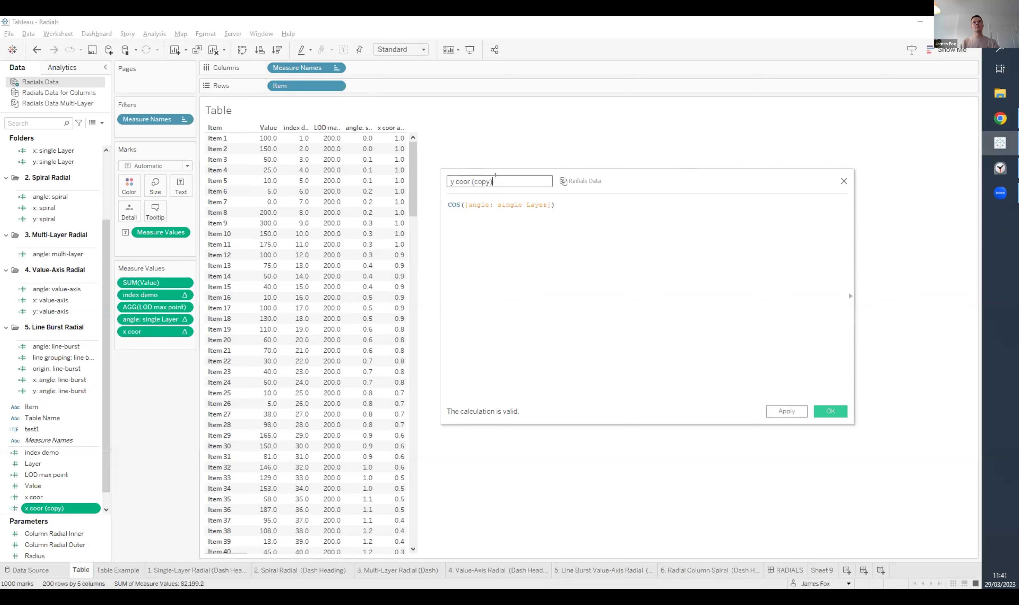
pyautogui.press('BackSpace')
pyautogui.press('Home')
pyautogui.press('Delete')
pyautogui.write('y')
# Step: Replace COS with SIN in the y coor formula, save it and add y coor to the table after x coor
pyautogui.doubleClick(454, 204)
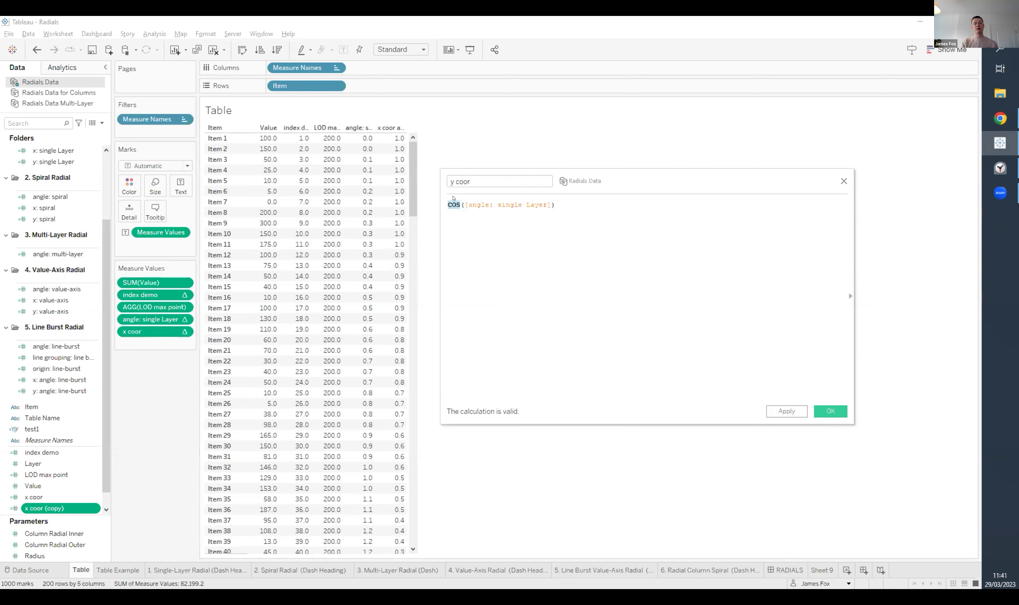
pyautogui.write('SIN')
pyautogui.click(557, 258)
pyautogui.scroll(5, 557, 259)
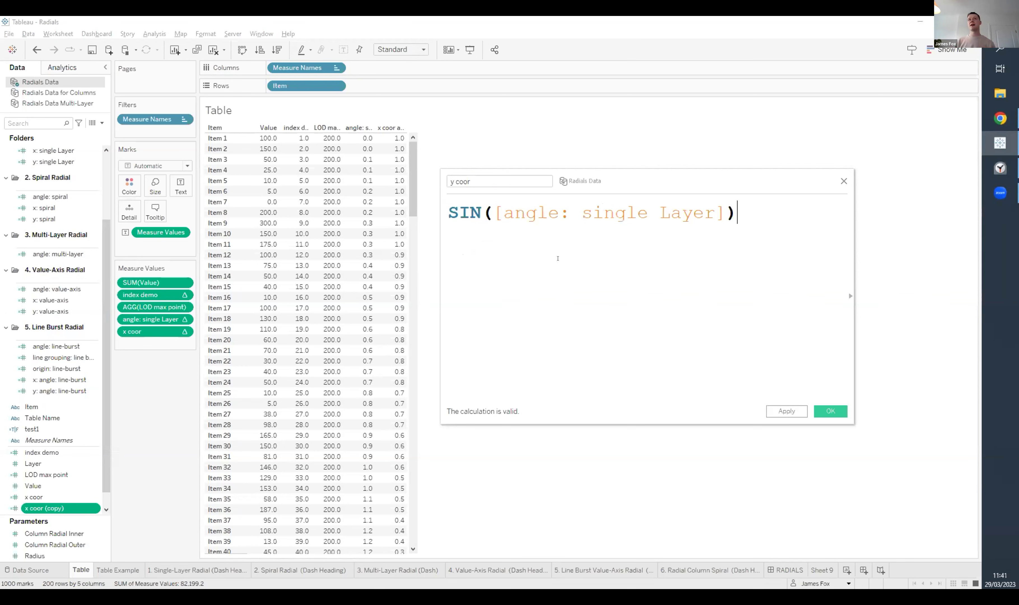
pyautogui.press('Escape')
pyautogui.moveTo(17, 504); pyautogui.dragTo(364, 319)
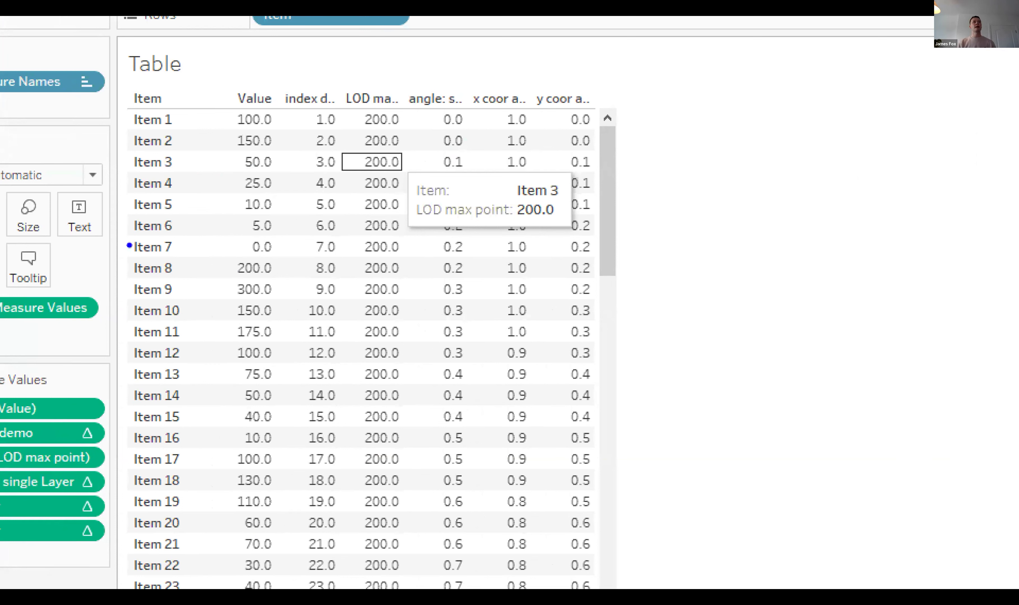
# Step: Trace the Item 11 row across its value, index, LOD max point, angle, x coor and y coor
pyautogui.moveTo(131, 342); pyautogui.dragTo(283, 339)
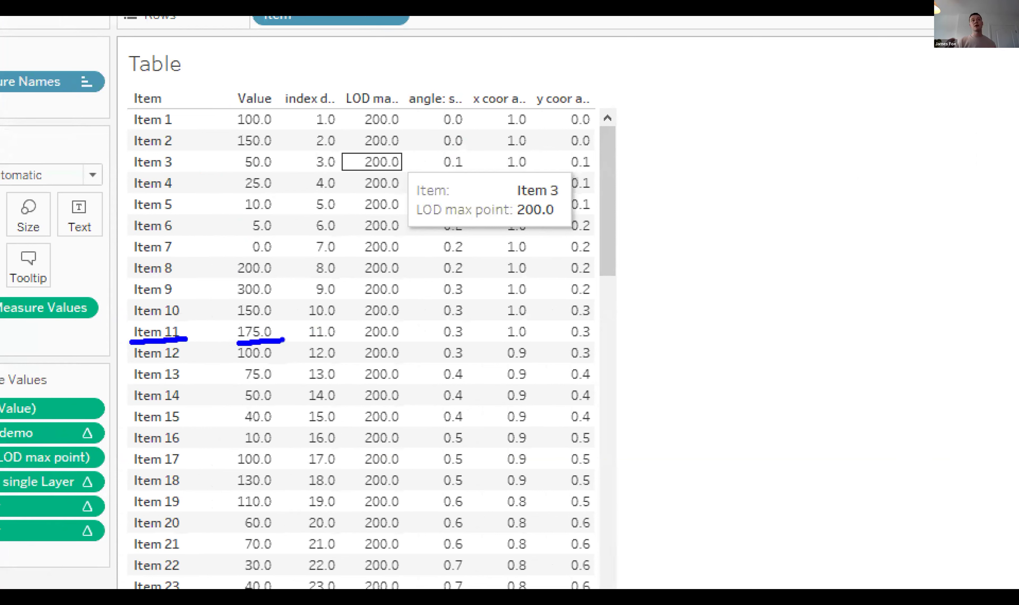
pyautogui.moveTo(306, 345); pyautogui.dragTo(472, 341)
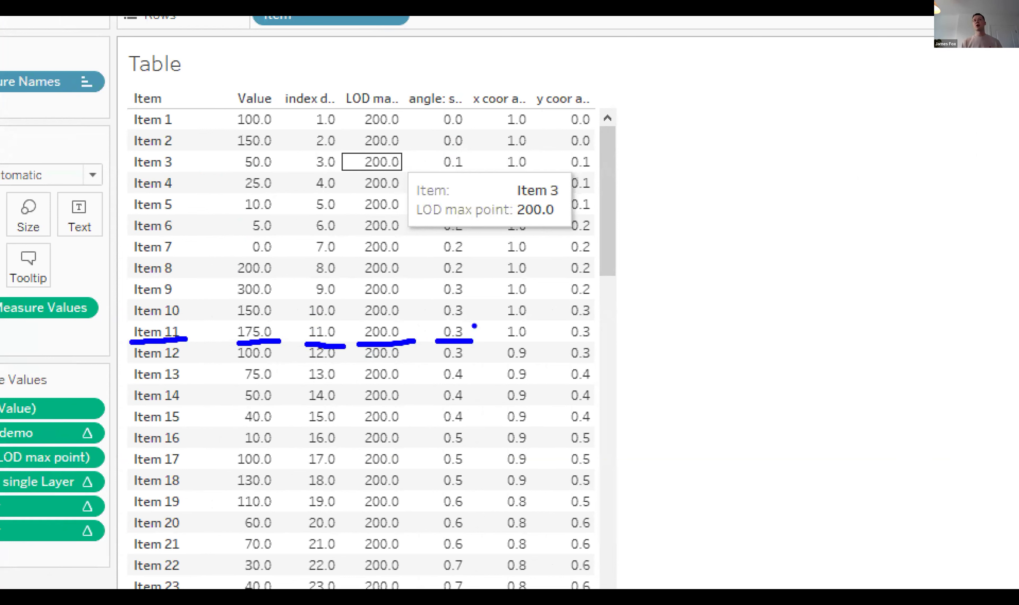
pyautogui.moveTo(500, 341); pyautogui.dragTo(545, 339)
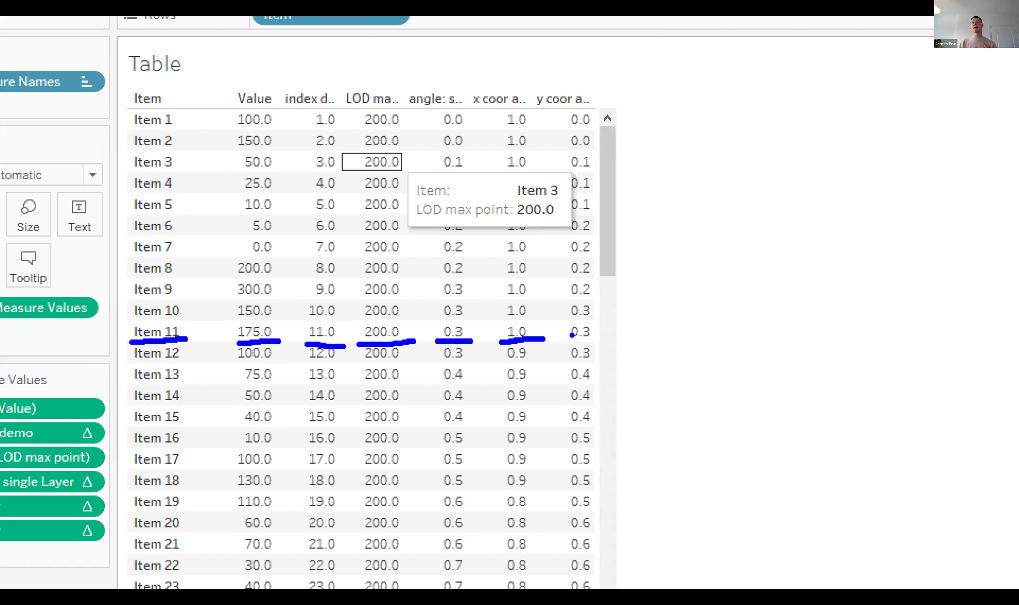
pyautogui.moveTo(569, 342); pyautogui.dragTo(600, 341)
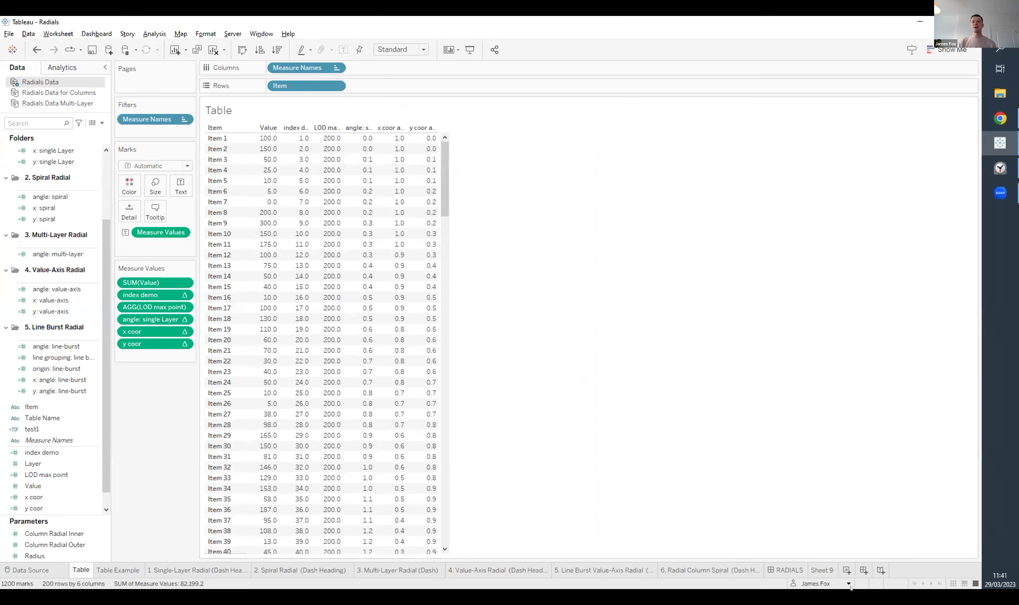
# Step: Create a new worksheet directly after the Table sheet and plot x: single Layer on columns against y: single Layer on rows
pyautogui.hotkey('ctrl', 'm')
pyautogui.moveTo(853, 569); pyautogui.dragTo(95, 567)
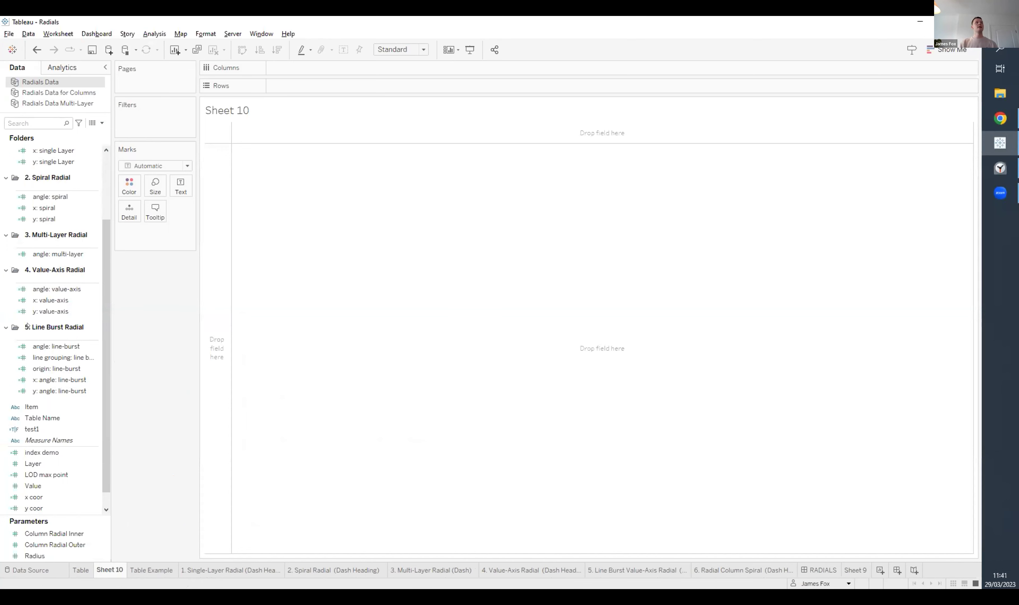
pyautogui.scroll(3, 28, 325)
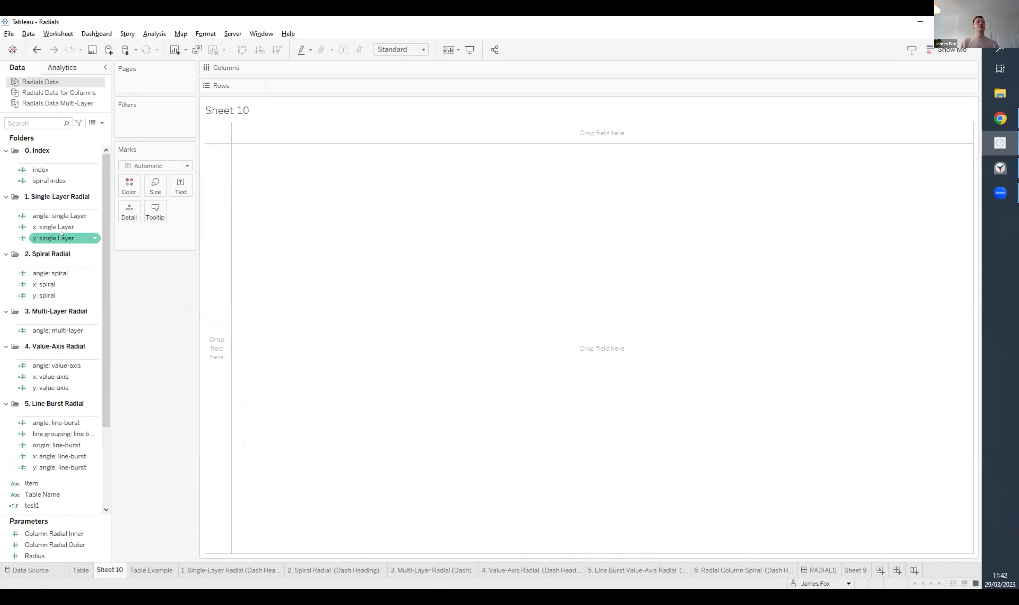
pyautogui.moveTo(54, 226); pyautogui.dragTo(293, 64)
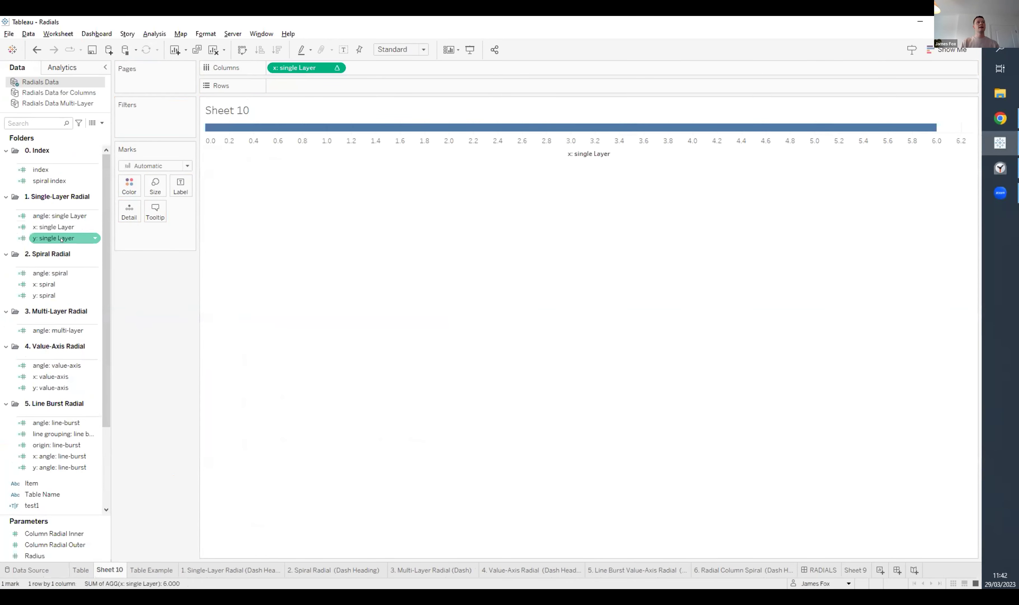
pyautogui.moveTo(60, 239); pyautogui.dragTo(310, 87)
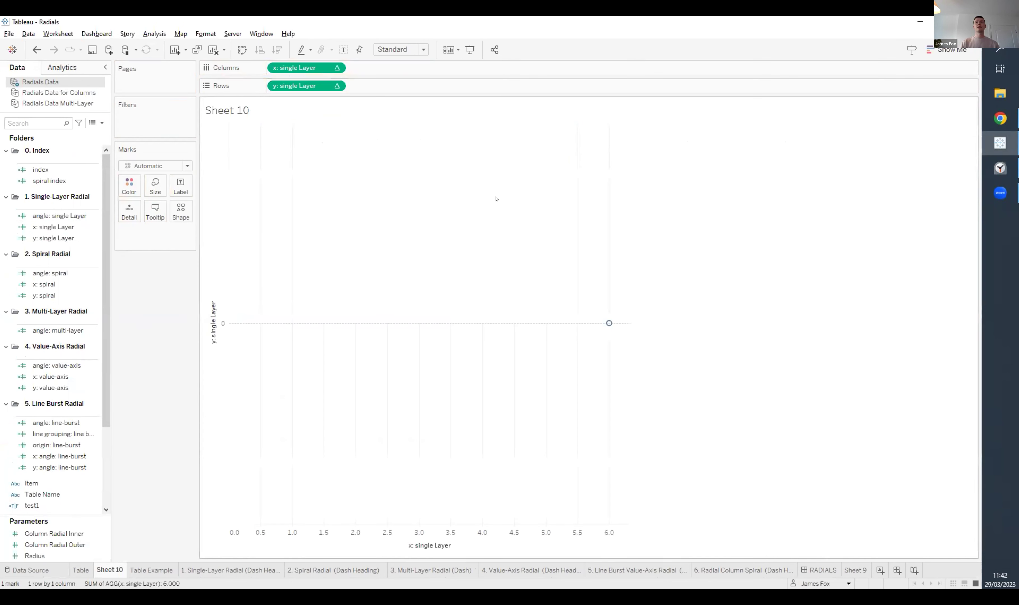
# Step: Add Item to the marks' detail so the plot has one mark per item
pyautogui.moveTo(607, 325)
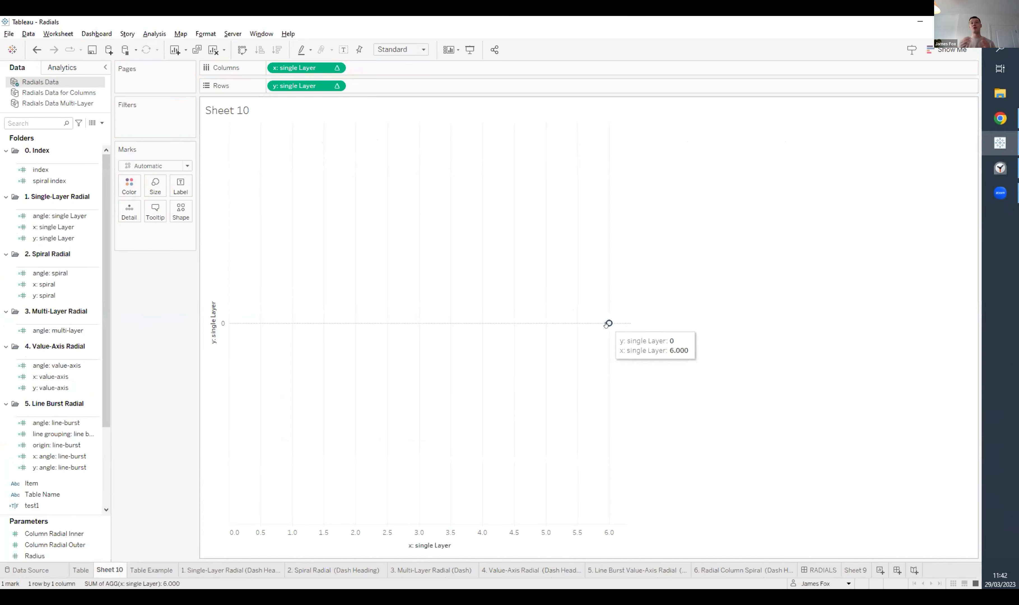
pyautogui.scroll(-3, 35, 401)
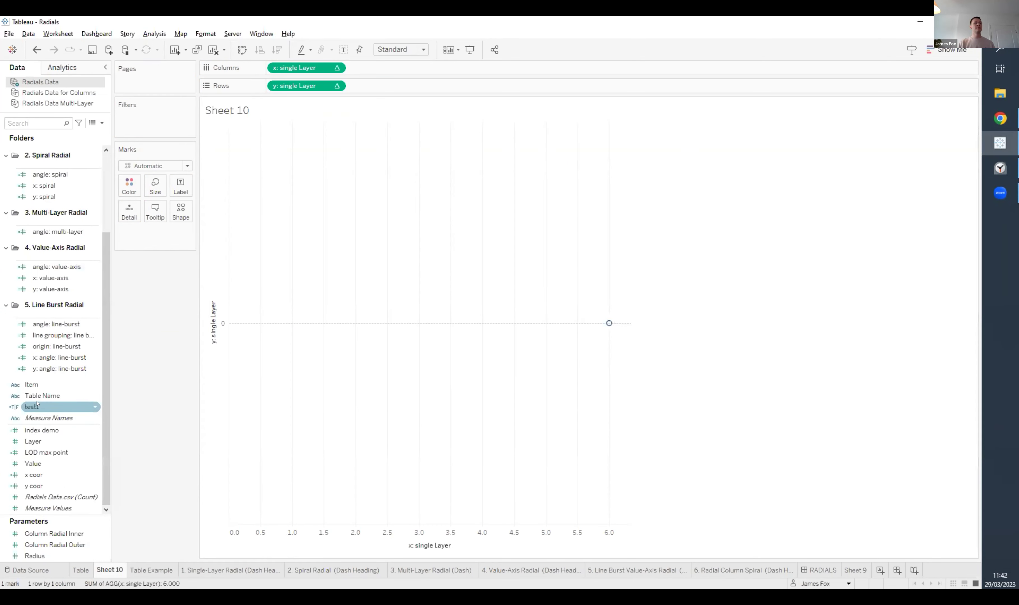
pyautogui.moveTo(31, 384); pyautogui.dragTo(130, 215)
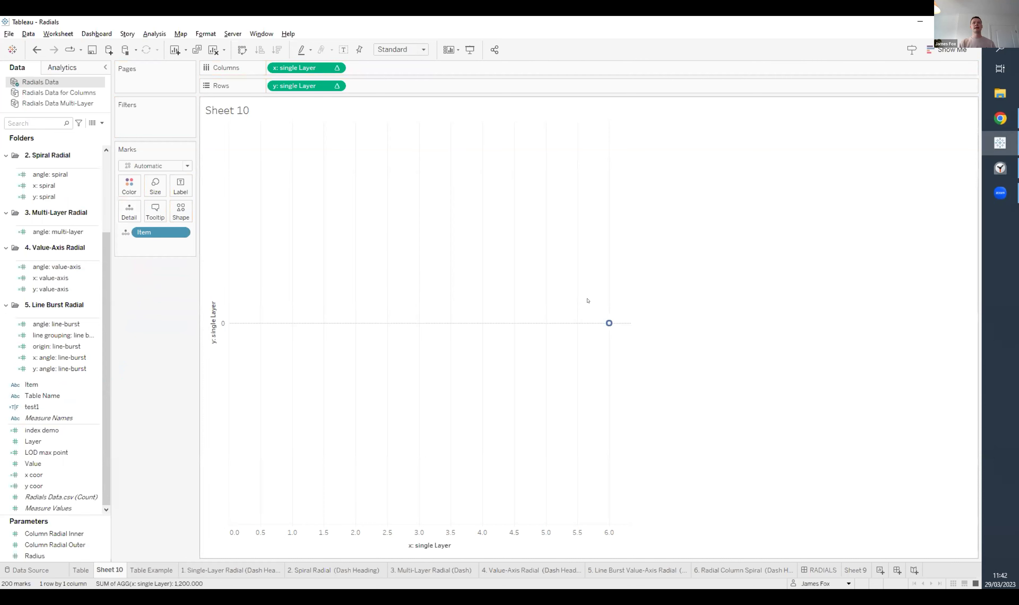
pyautogui.click(55, 544)
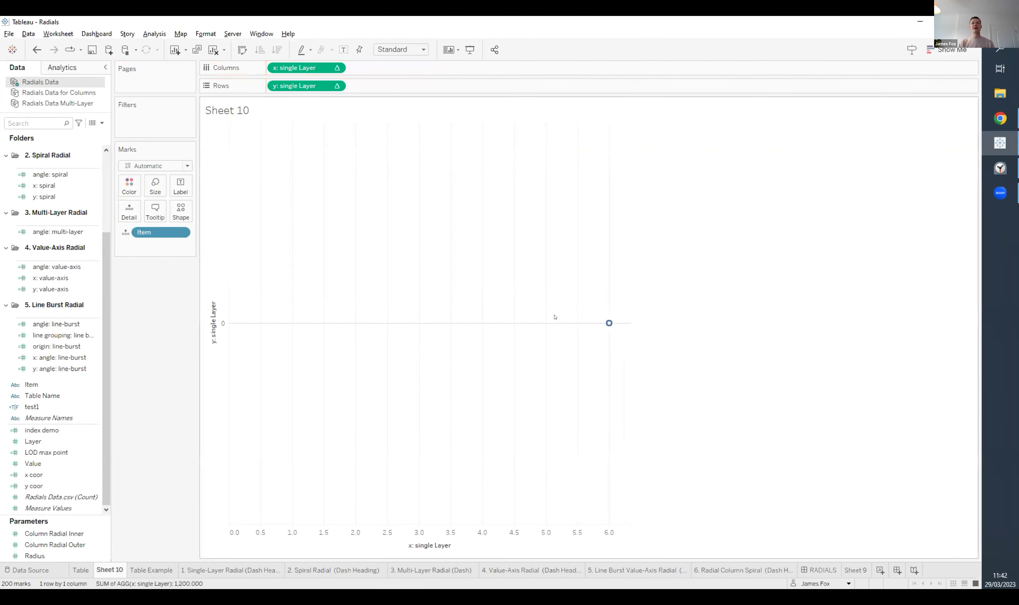
pyautogui.moveTo(575, 289); pyautogui.dragTo(615, 344)
pyautogui.click(578, 306)
# Step: Look at the Compute Using choices for x: single Layer, pointing out the Item option
pyautogui.click(337, 68)
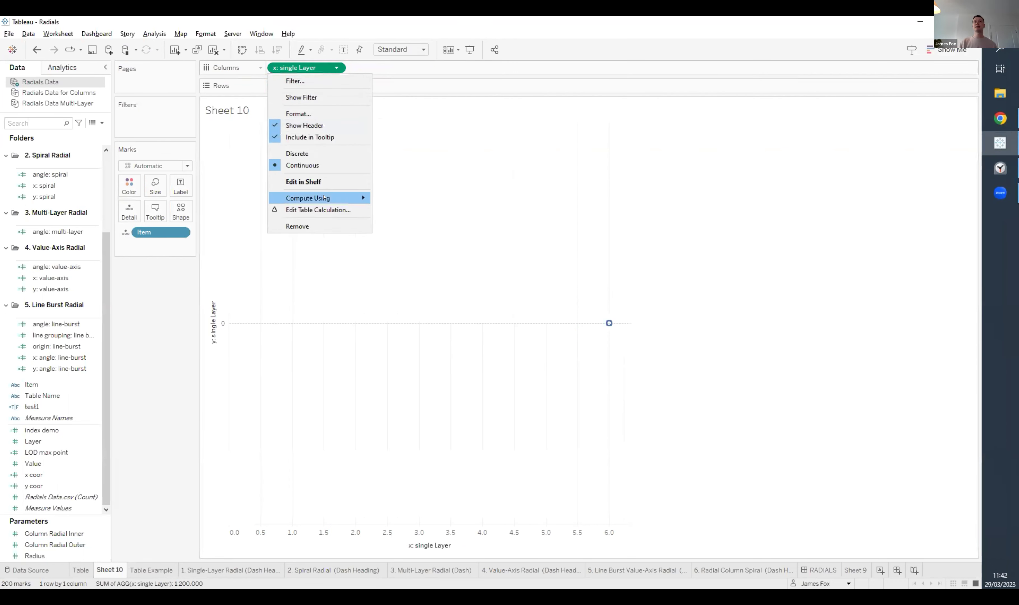
pyautogui.moveTo(322, 197)
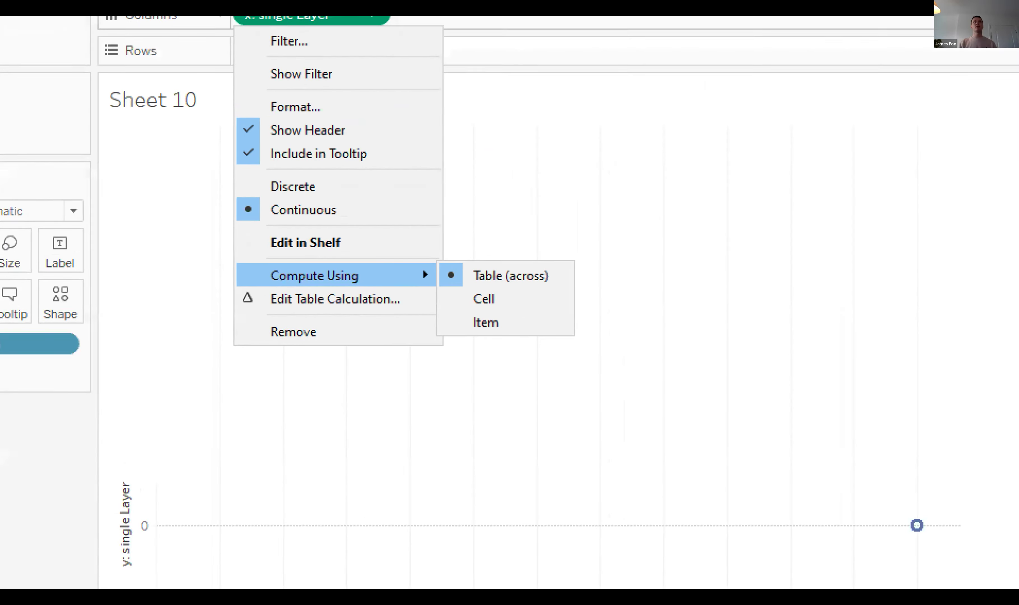
pyautogui.moveTo(267, 358); pyautogui.dragTo(362, 355)
pyautogui.moveTo(465, 401); pyautogui.dragTo(500, 405)
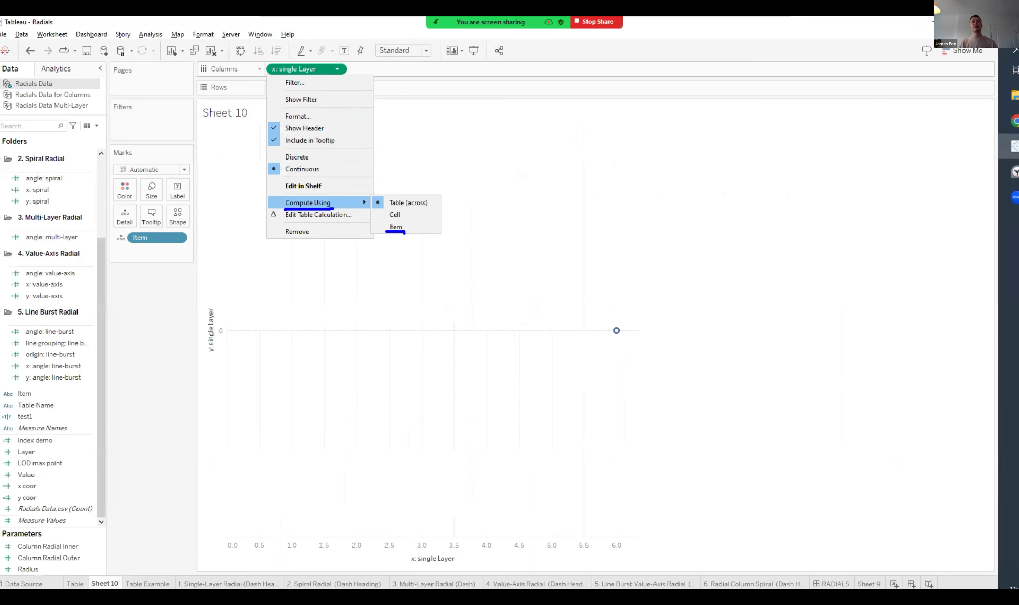
pyautogui.click(483, 390)
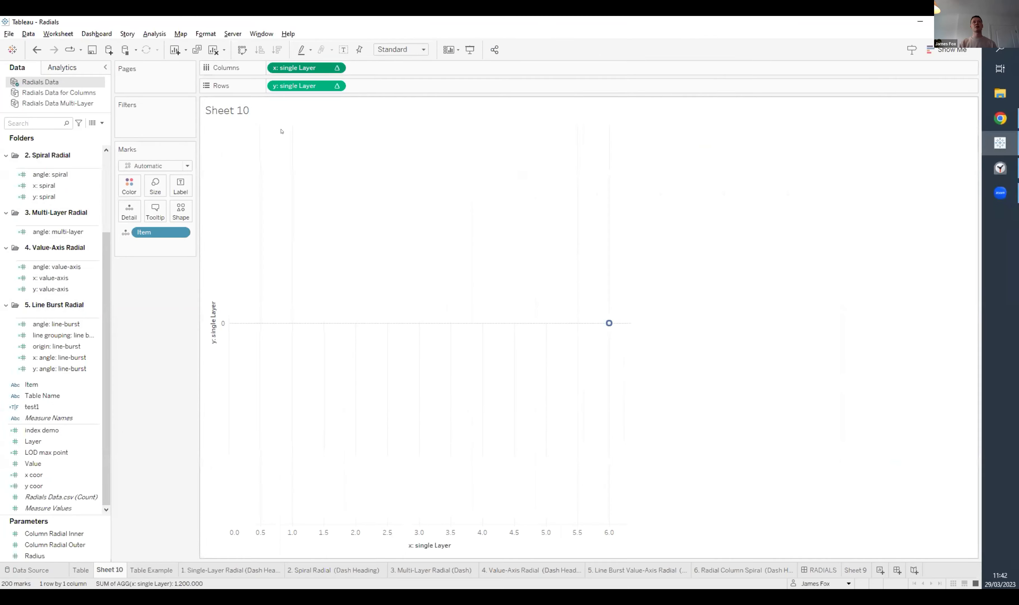
# Step: Set the table calculations of both x: single Layer and y: single Layer to compute using Item
pyautogui.click(336, 68)
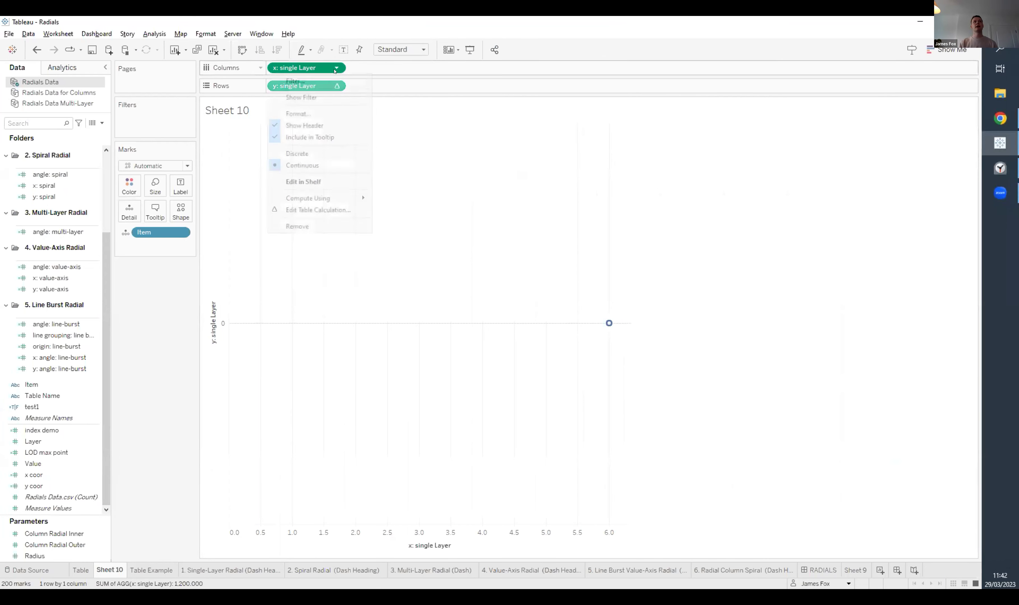
pyautogui.moveTo(360, 197)
pyautogui.click(393, 221)
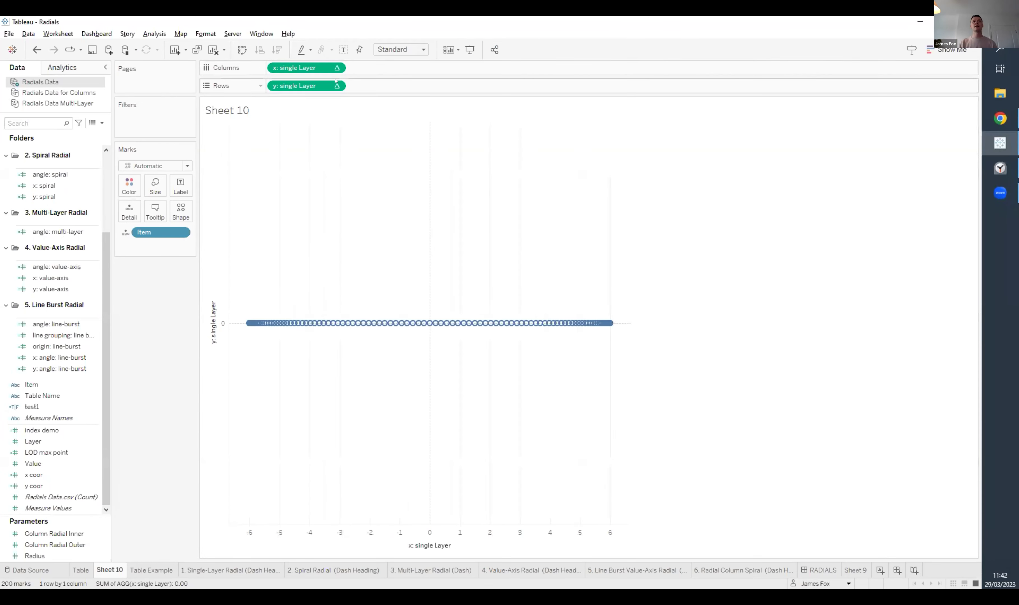
pyautogui.click(336, 86)
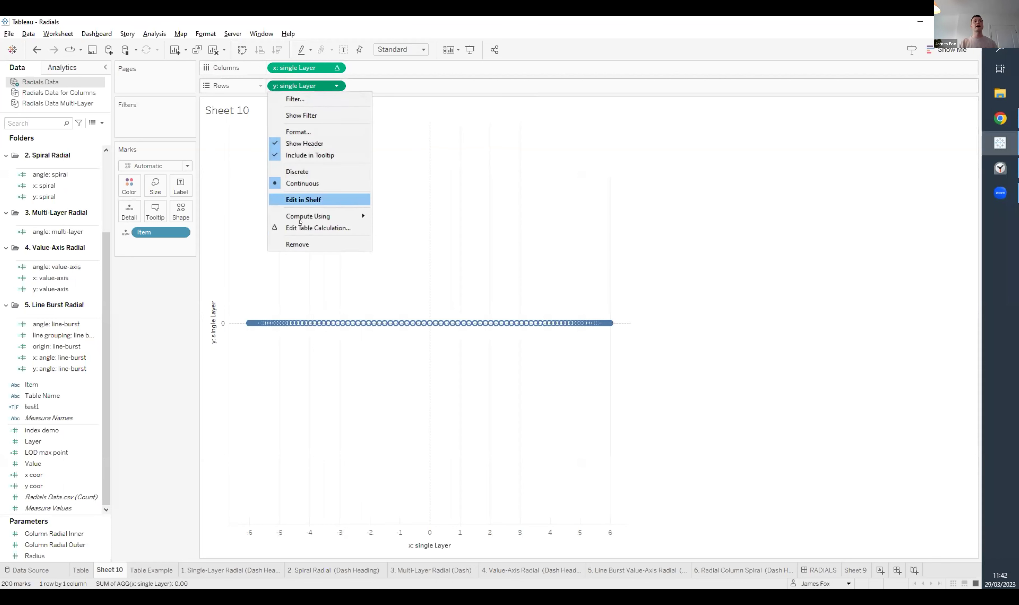
pyautogui.moveTo(356, 215)
pyautogui.click(386, 239)
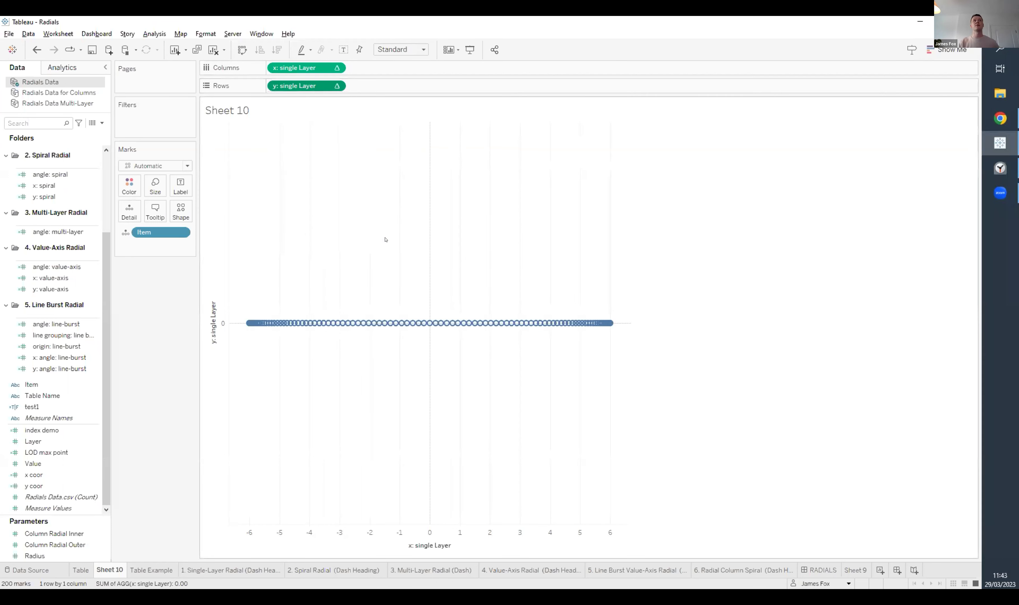
# Step: Change the mark type to Circle and encode Value by color after trying it on size
pyautogui.click(155, 165)
pyautogui.click(154, 238)
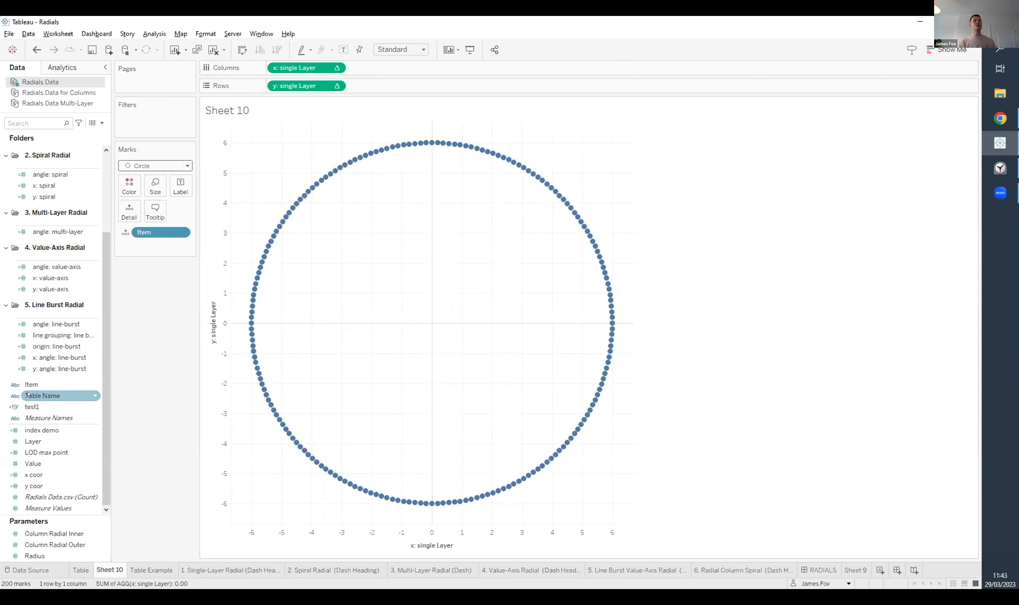
pyautogui.moveTo(47, 463); pyautogui.dragTo(154, 187)
pyautogui.moveTo(157, 232); pyautogui.dragTo(129, 186)
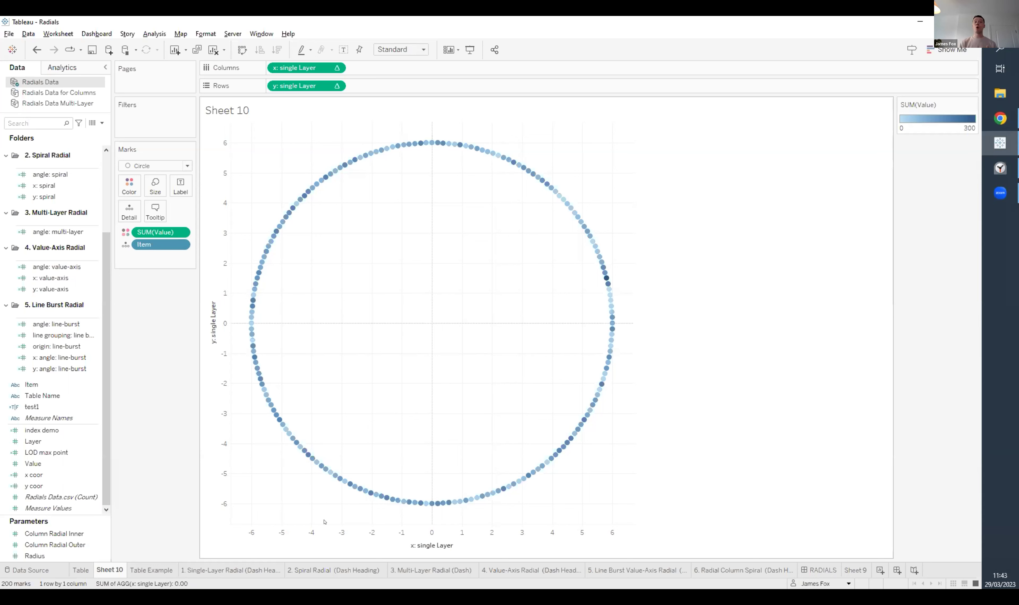
# Step: Review the finished Single-Layer Radial sheet and open the angle: spiral calculation from the Spiral Radial sheet
pyautogui.click(236, 570)
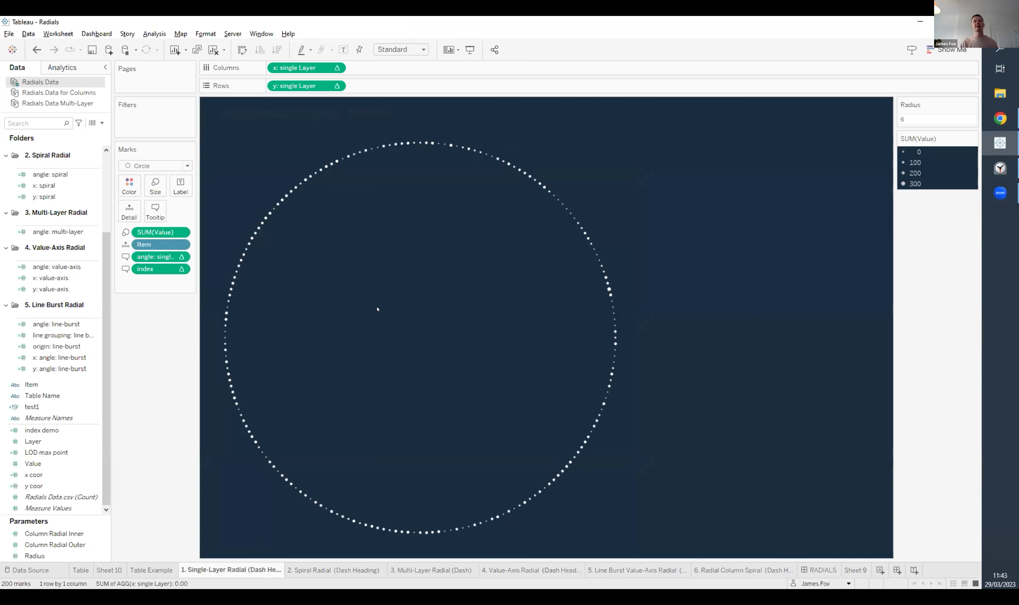
pyautogui.click(326, 570)
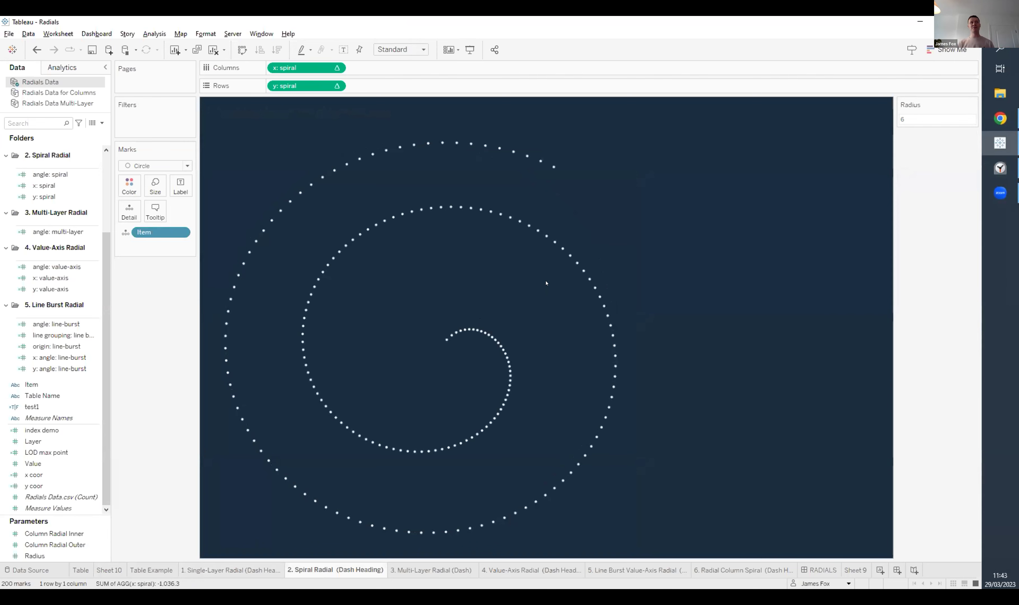
pyautogui.scroll(3, 58, 298)
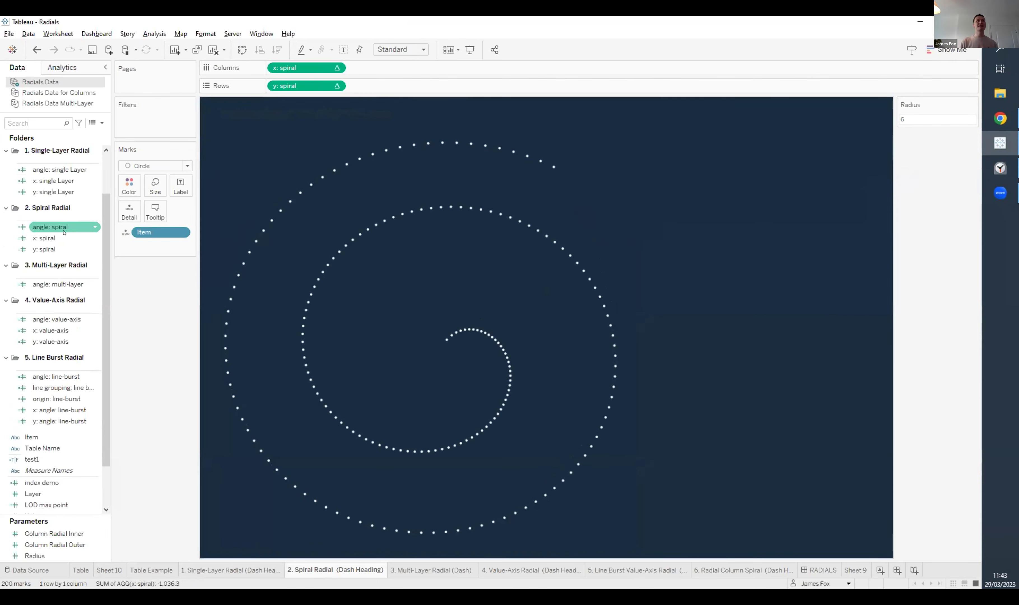
pyautogui.rightClick(63, 230)
pyautogui.click(89, 281)
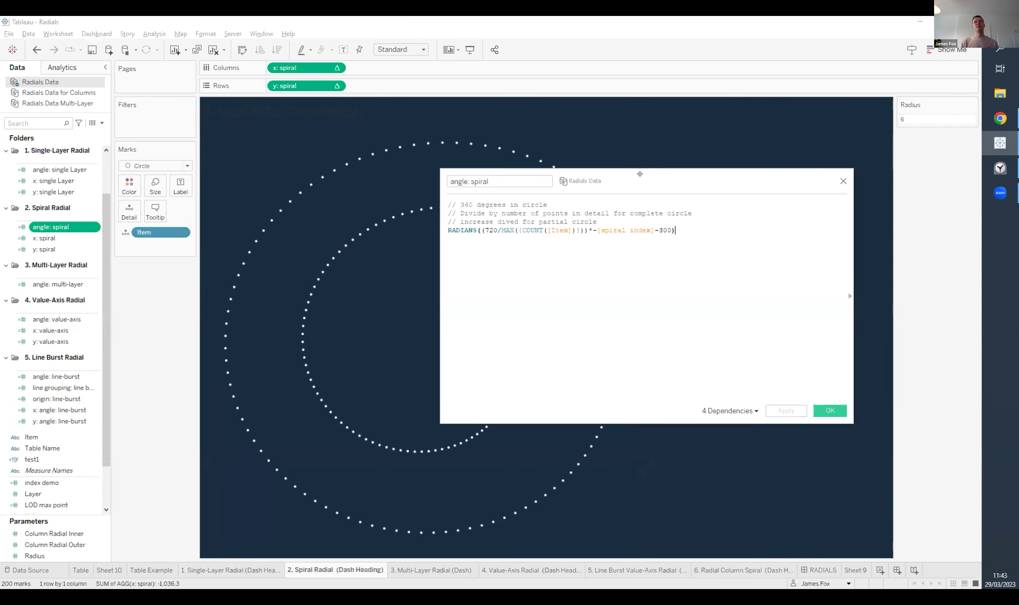
pyautogui.click(537, 240)
pyautogui.keyDown('ctrl'); pyautogui.scroll(3, 537, 240); pyautogui.keyUp('ctrl')
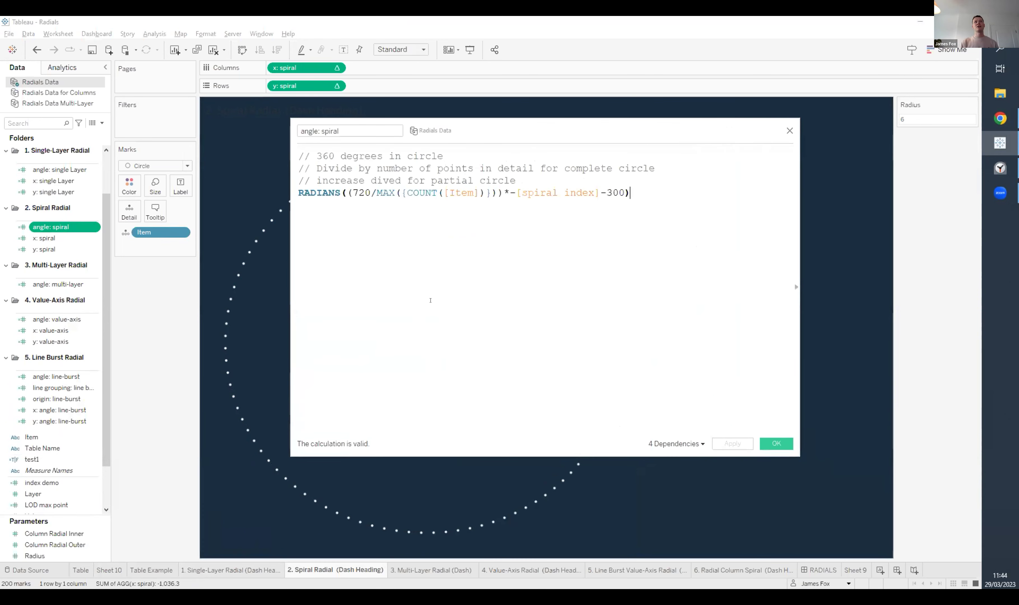
# Step: Insert two blank lines between the comments and the RADIANS formula in angle: spiral
pyautogui.press('Home')
pyautogui.press('Return')
pyautogui.press('Return')
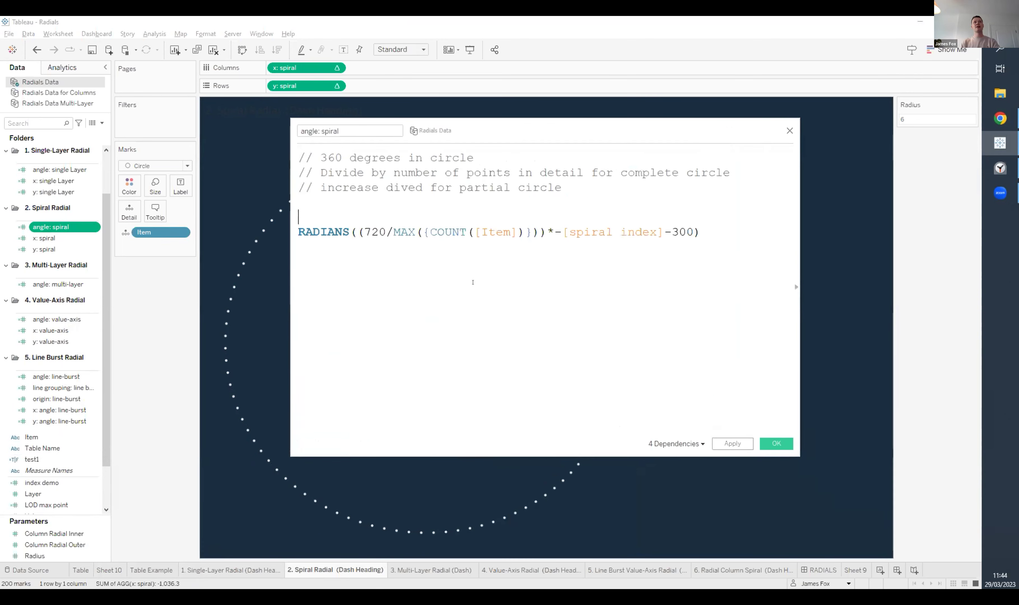
# Step: Examine the angle: spiral formula, underlining the RADIANS function and the 720 value
pyautogui.keyDown('ctrl'); pyautogui.scroll(2, 403, 276); pyautogui.keyUp('ctrl')
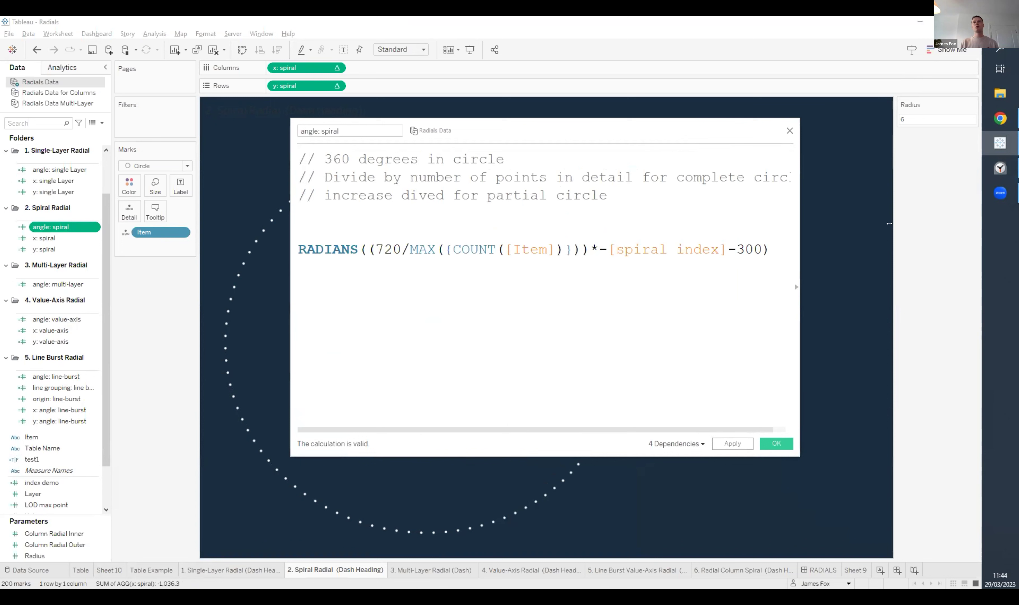
pyautogui.moveTo(298, 260); pyautogui.dragTo(343, 260)
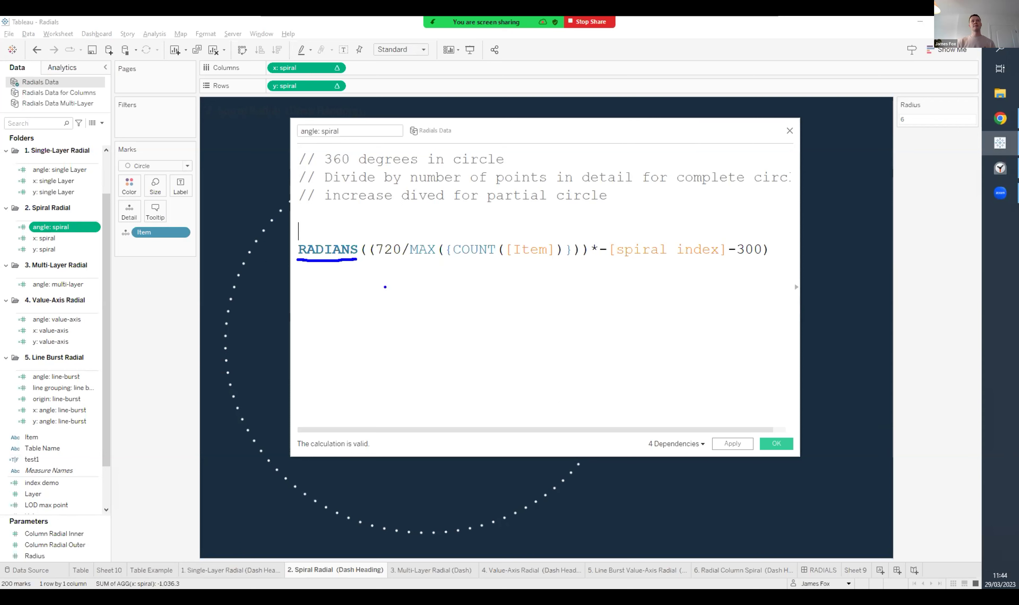
pyautogui.moveTo(378, 260); pyautogui.dragTo(396, 258)
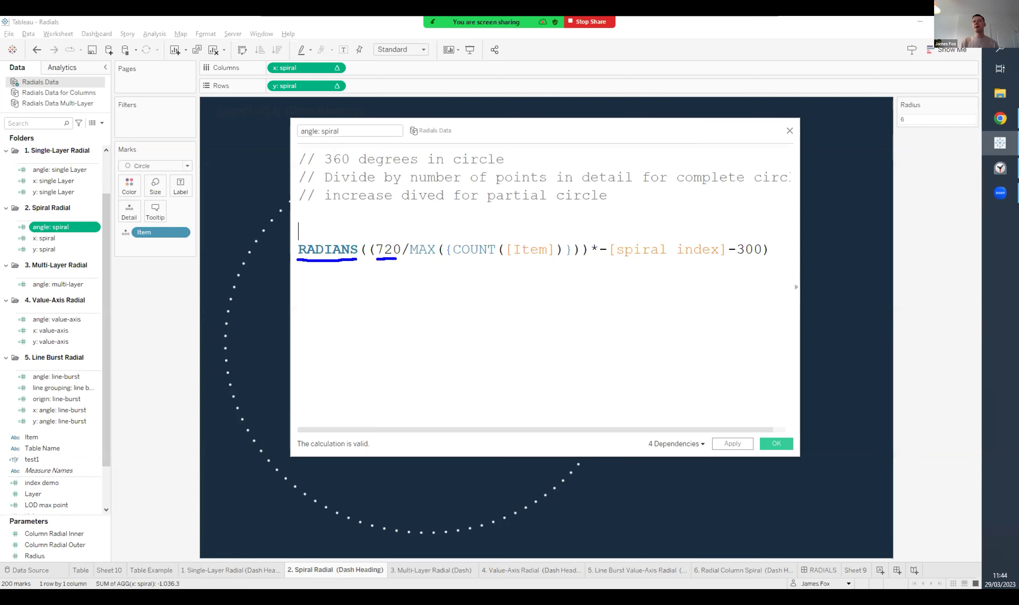